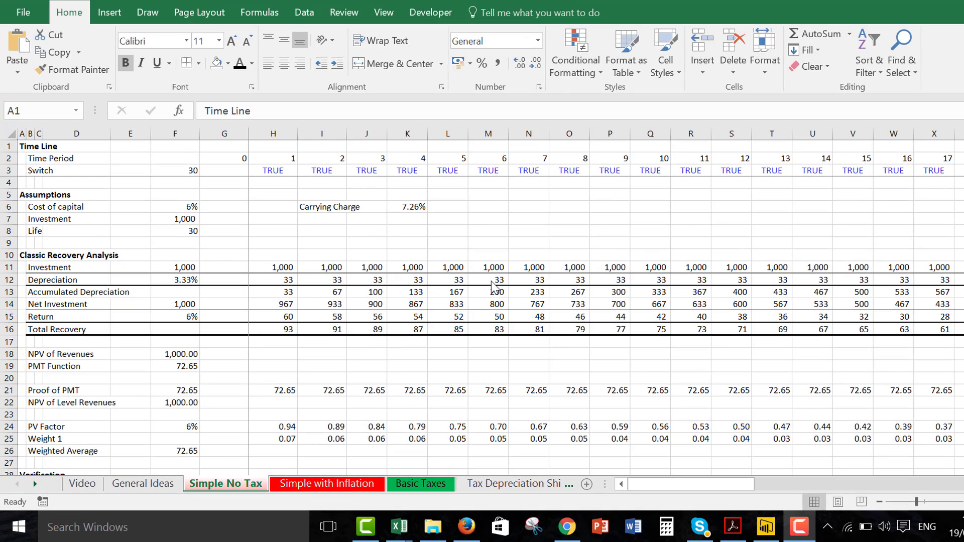
# Examine the "2 for 1 (50% tax)" and "1 for 1" revenue derivations on the Video sheet.
pyautogui.click(358, 231)
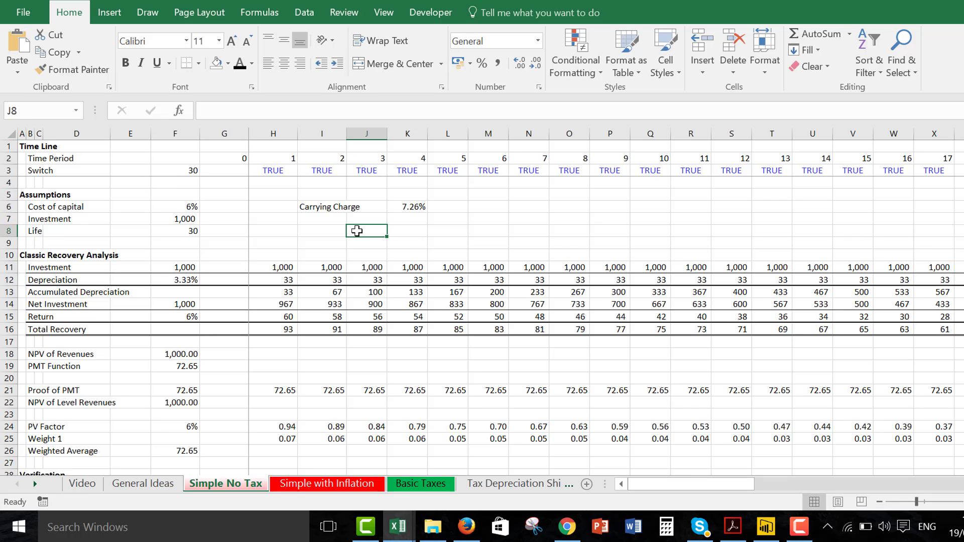
pyautogui.hotkey('ctrl', 'pageup')
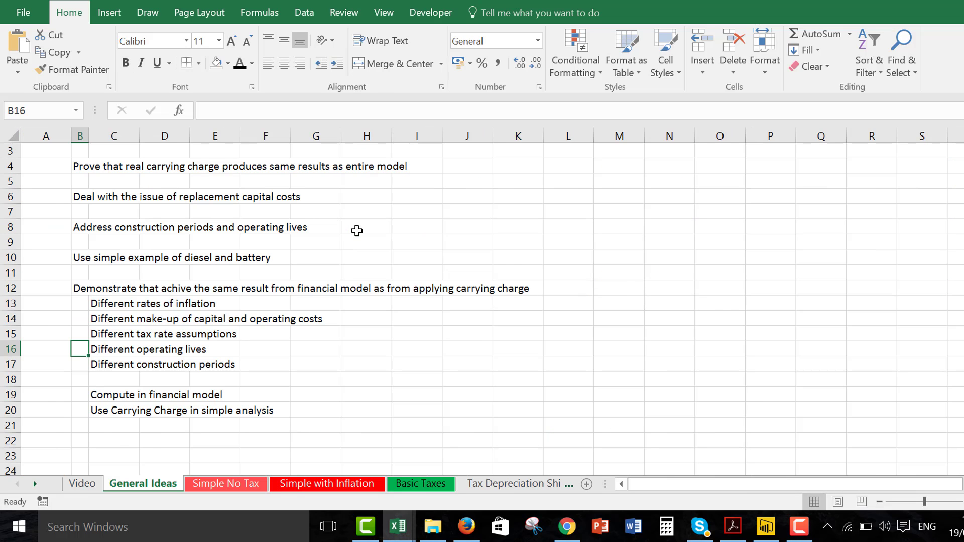
pyautogui.hotkey('ctrl', 'pageup')
pyautogui.press('Left')
pyautogui.press('Left')
pyautogui.press('Left')
pyautogui.press('Left')
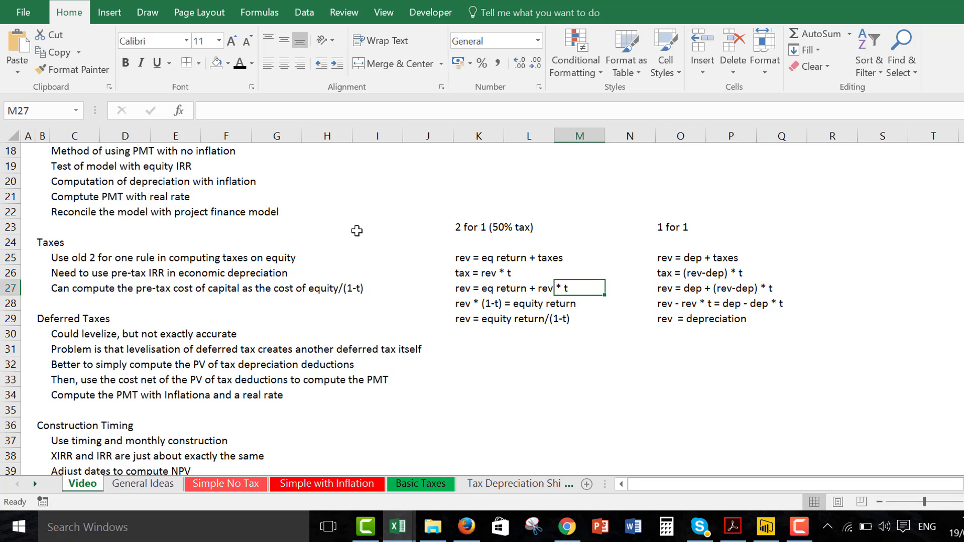
pyautogui.press('Up')
pyautogui.press('Up')
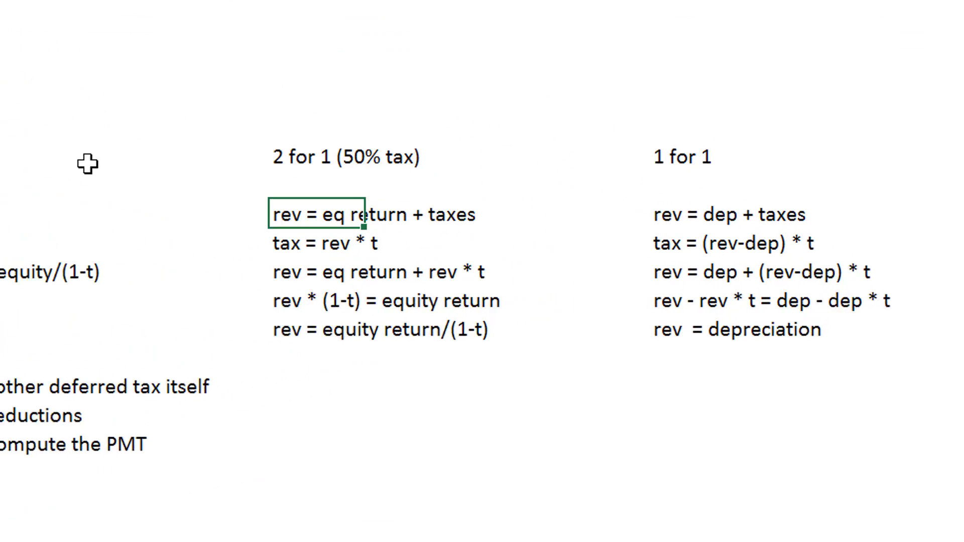
pyautogui.press('Down')
pyautogui.press('Down')
pyautogui.press('Down')
pyautogui.press('Down')
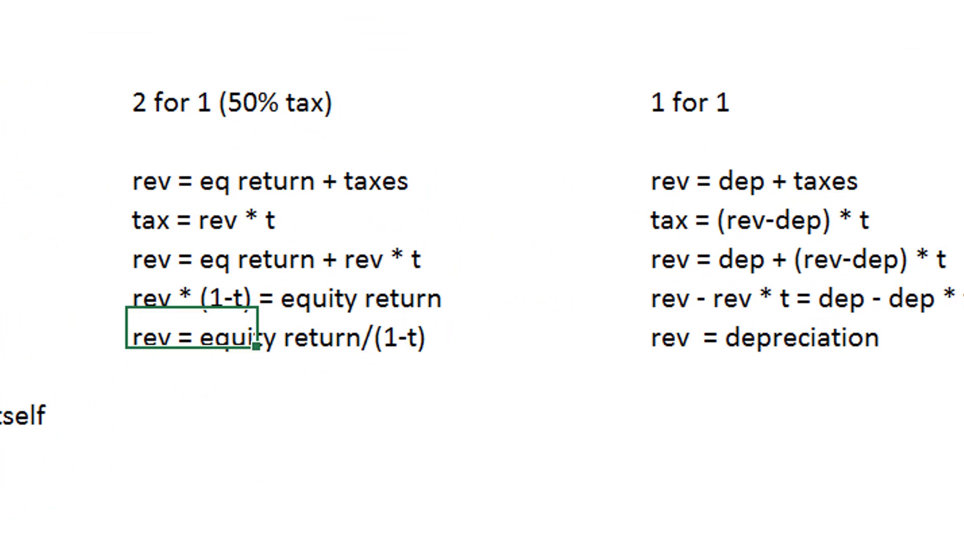
pyautogui.press('Right')
pyautogui.press('Right')
pyautogui.press('Left')
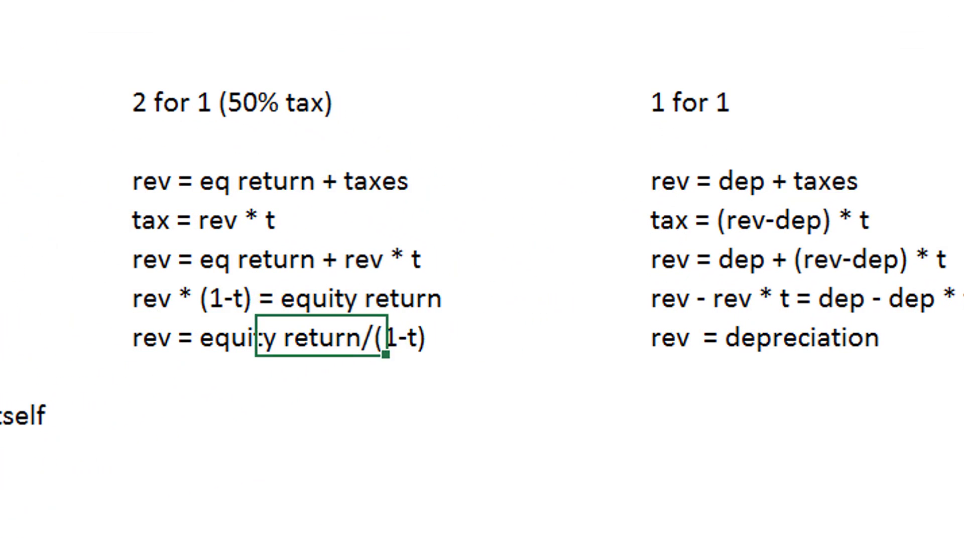
pyautogui.press('Left')
pyautogui.press('Left')
pyautogui.press('Right')
pyautogui.press('Right')
pyautogui.press('Left')
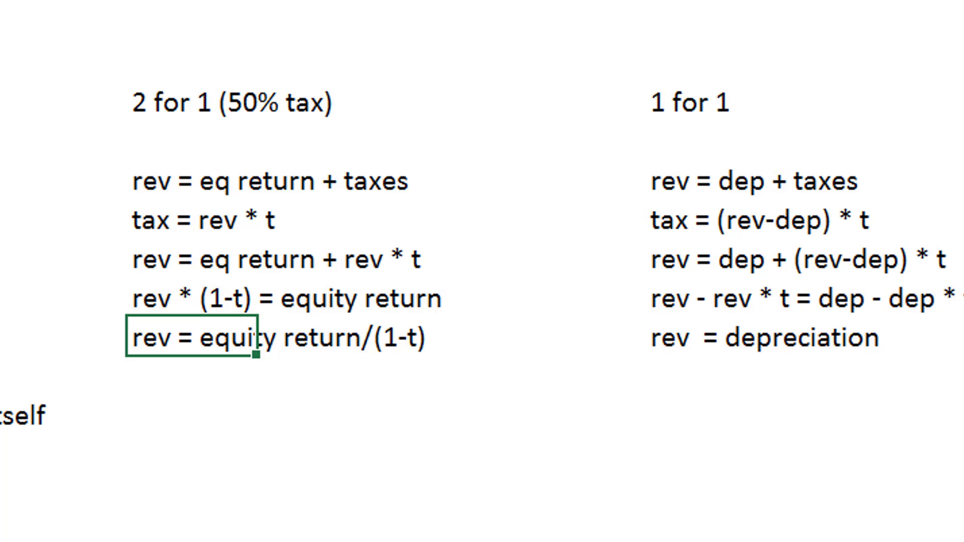
pyautogui.press('Right')
pyautogui.press('Right')
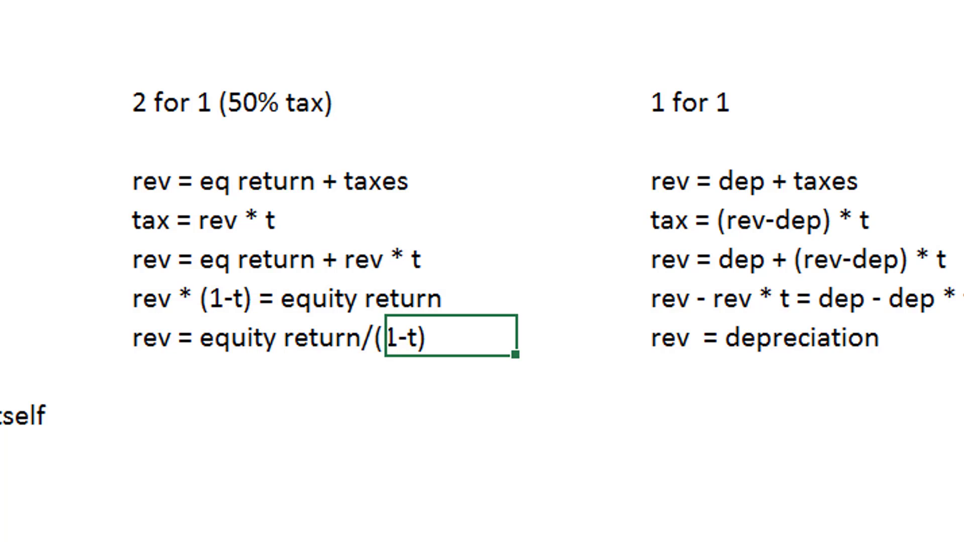
pyautogui.press('Right')
pyautogui.press('Right')
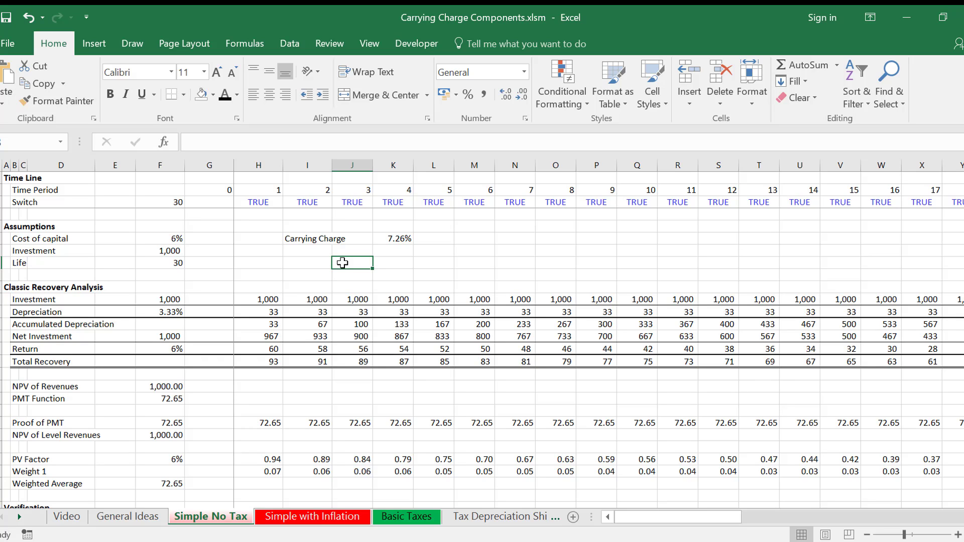
# Compare the formatting of the Simple No Tax sheet with the coloured Simple with Inflation sheet.
pyautogui.press('Left')
pyautogui.press('Left')
pyautogui.press('Left')
pyautogui.press('Left')
pyautogui.press('Left')
pyautogui.press('Left')
pyautogui.press('Left')
pyautogui.press('Left')
pyautogui.press('Left')
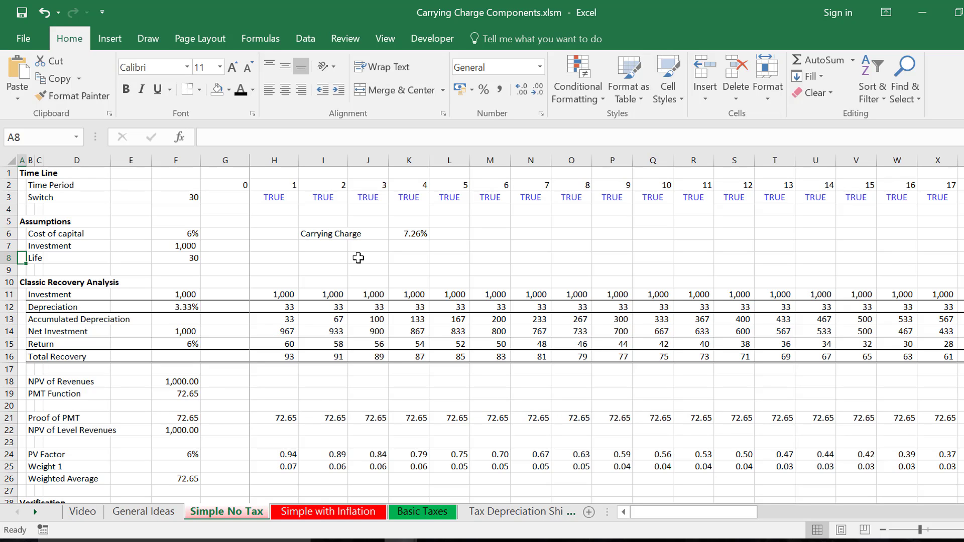
pyautogui.hotkey('ctrl', 'pagedown')
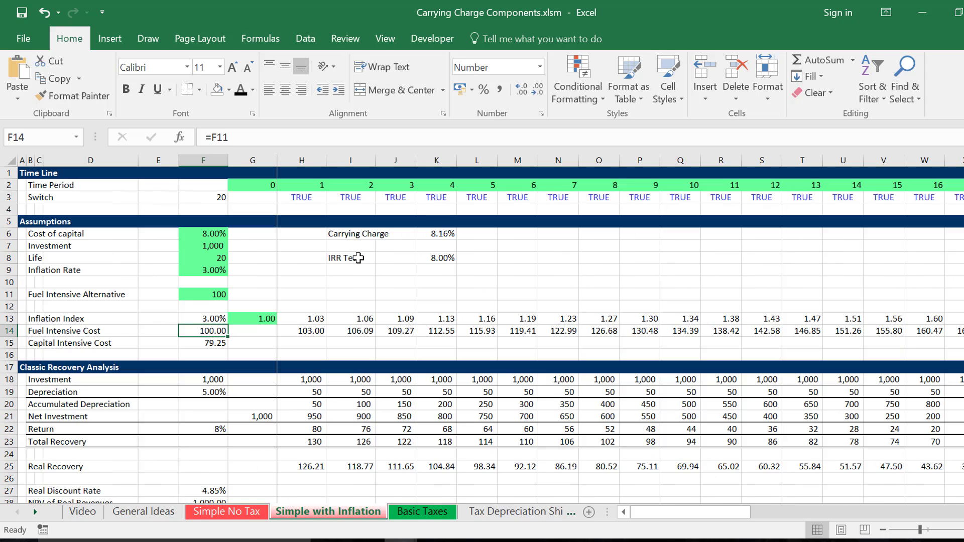
pyautogui.hotkey('ctrl', 'pageup')
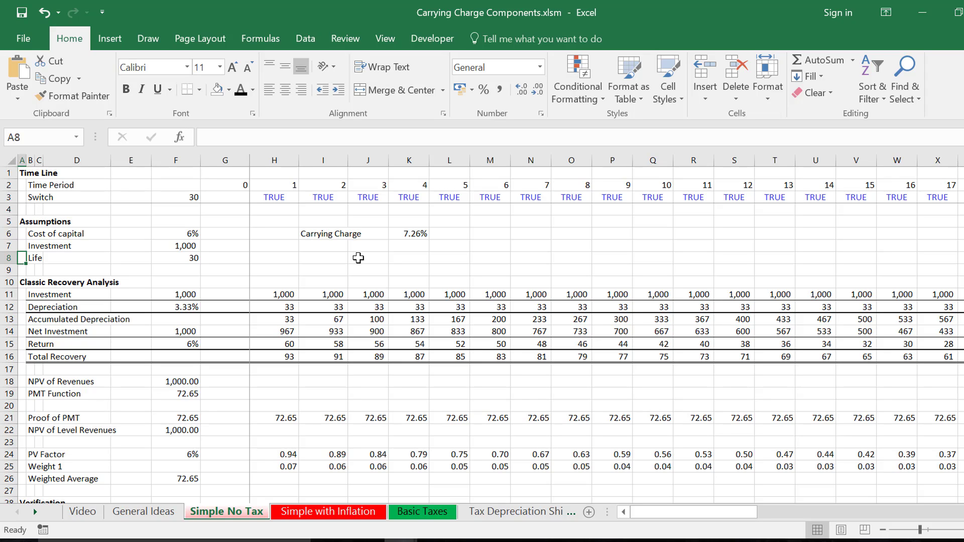
# Colour the Simple No Tax sheet using the colouring macro, with Add Links to Current Sheet enabled.
pyautogui.hotkey('ctrl', 'shift', 'c')
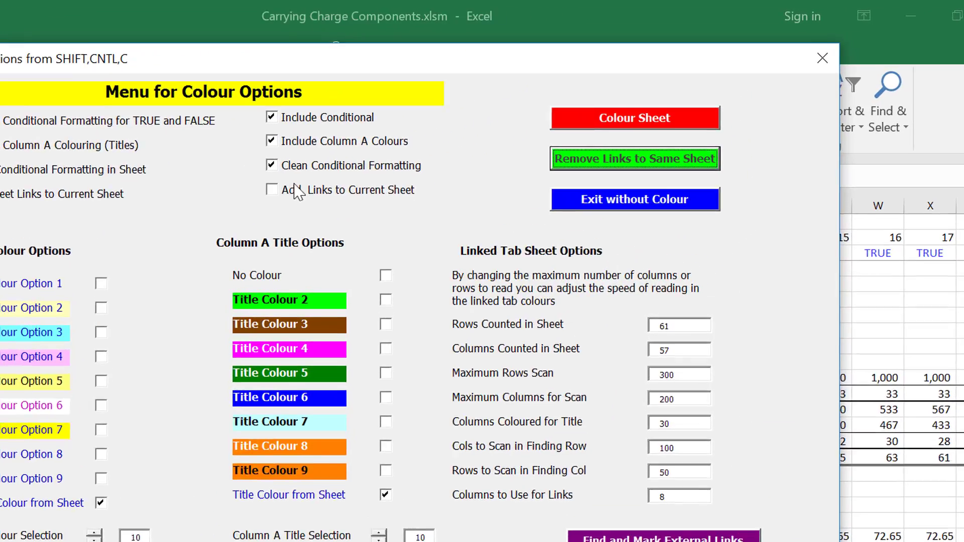
pyautogui.click(274, 191)
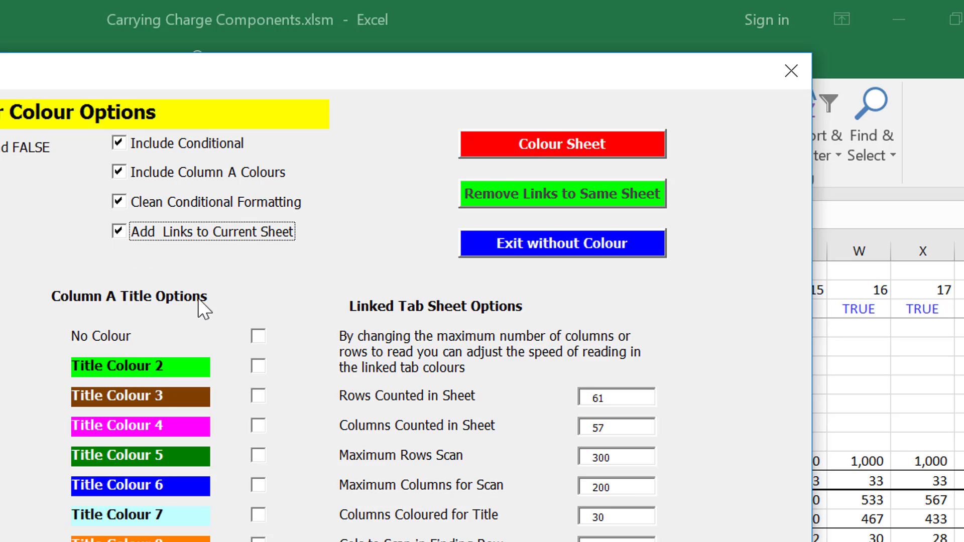
pyautogui.click(596, 139)
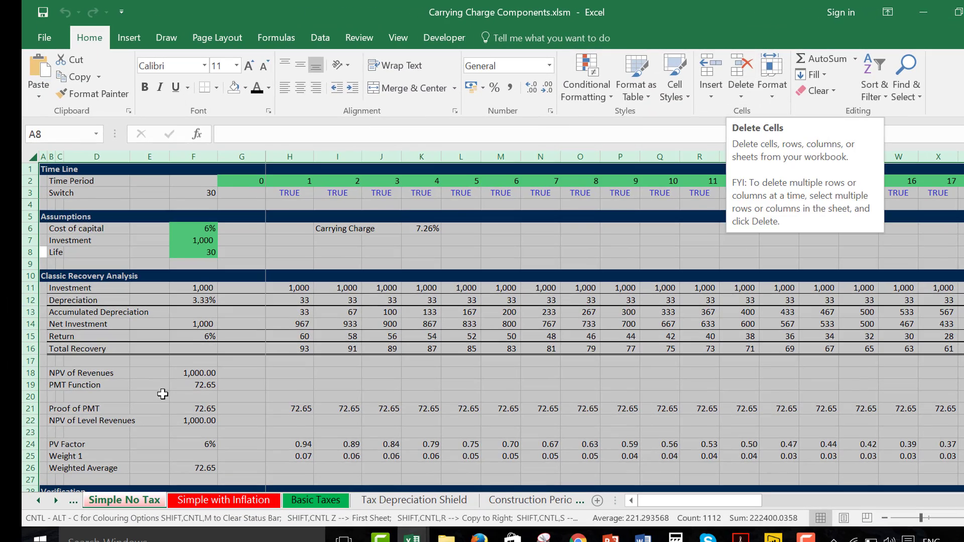
pyautogui.click(207, 290)
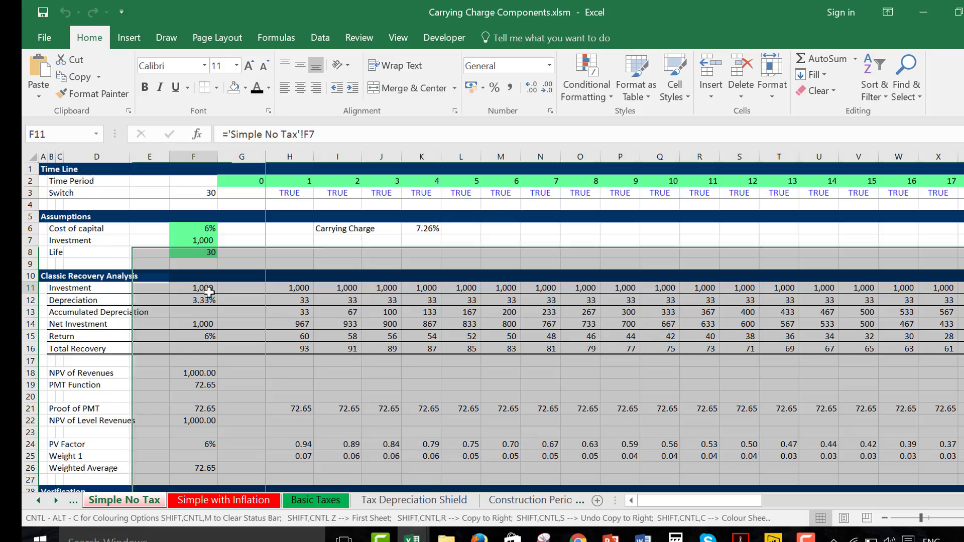
# Check the column F formulas of the Classic Recovery Analysis for references to their own sheet.
pyautogui.press('Down')
pyautogui.press('Down')
pyautogui.press('Up')
pyautogui.press('Down')
pyautogui.press('Down')
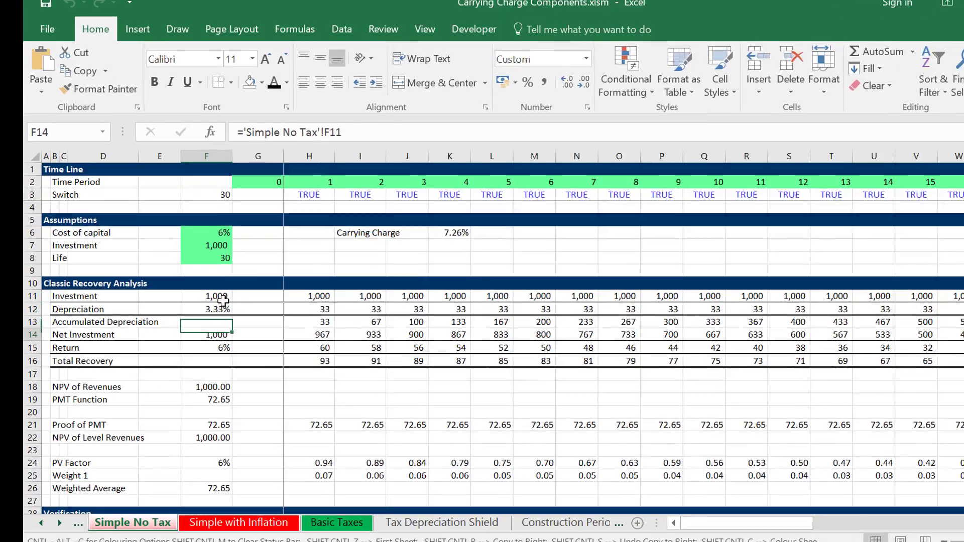
pyautogui.press('Down')
pyautogui.press('Up')
pyautogui.press('Up')
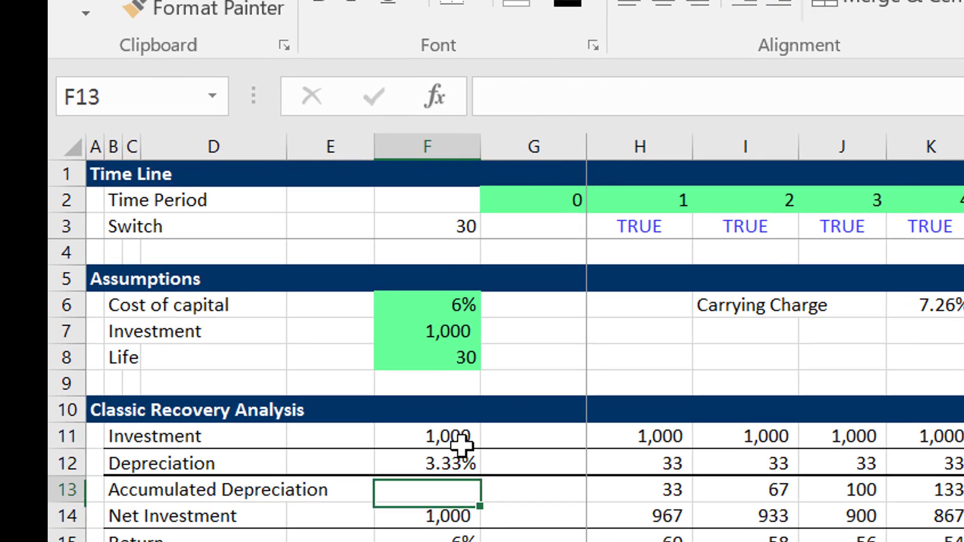
pyautogui.press('Up')
pyautogui.press('Down')
pyautogui.press('Down')
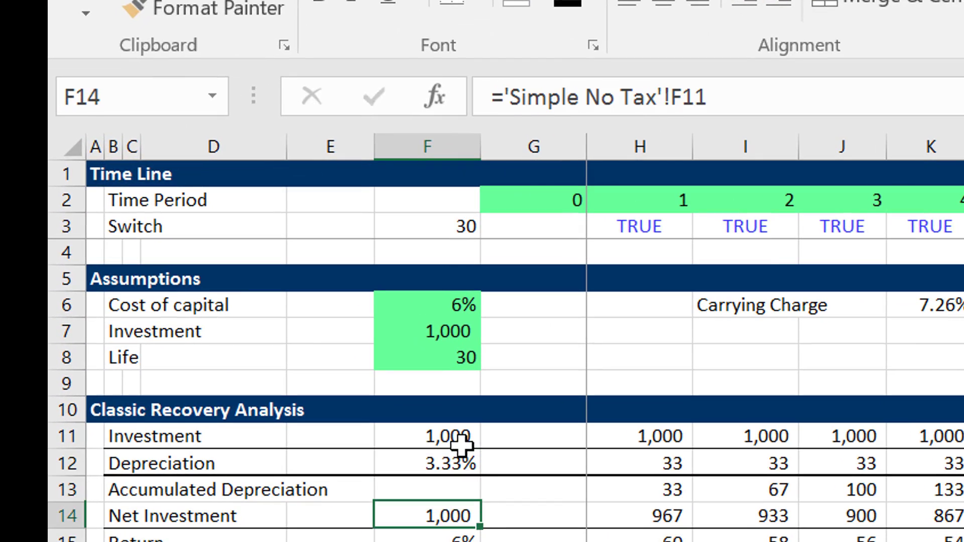
pyautogui.press('Down')
pyautogui.press('Down')
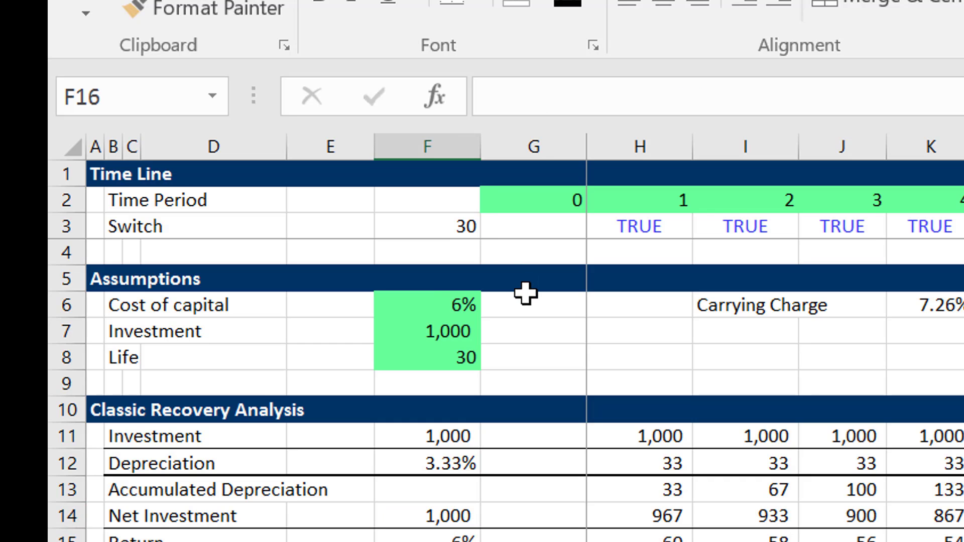
pyautogui.press('Up')
pyautogui.press('Up')
pyautogui.press('Up')
pyautogui.press('Down')
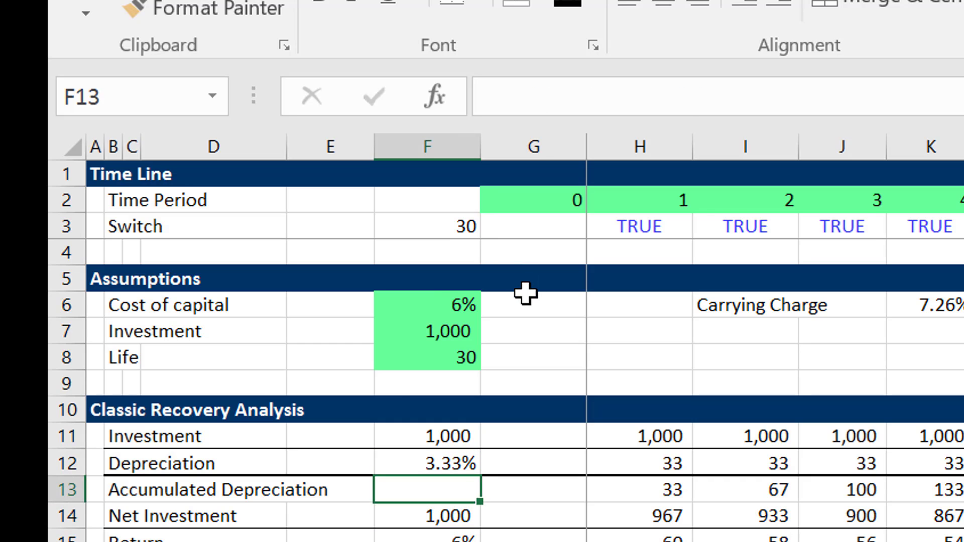
# Check the column F formulas from Net Investment through PMT Function and Proof of PMT for same-sheet references.
pyautogui.press('Down')
pyautogui.press('Down')
pyautogui.press('Down')
pyautogui.press('Down')
pyautogui.press('Down')
pyautogui.press('Down')
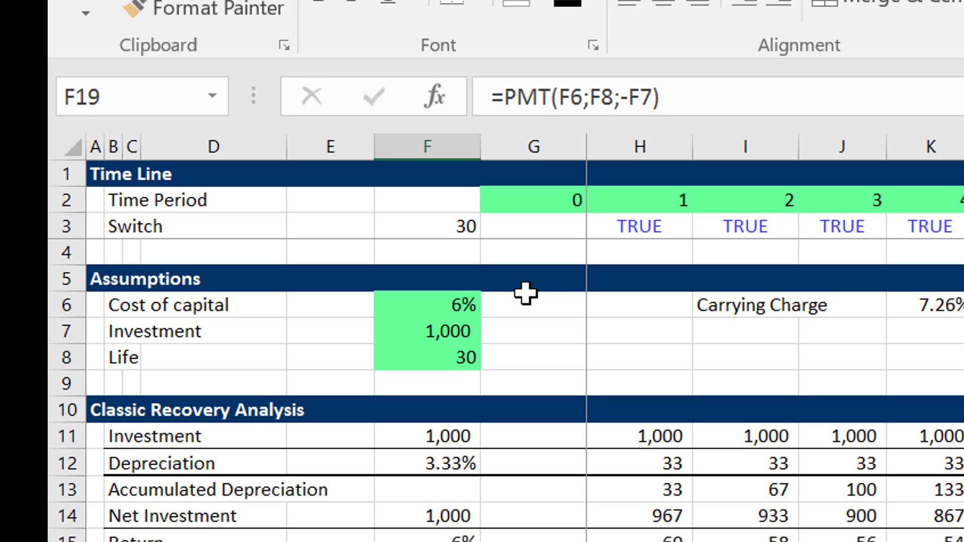
pyautogui.press('Up')
pyautogui.press('Down')
pyautogui.press('Down')
pyautogui.press('Down')
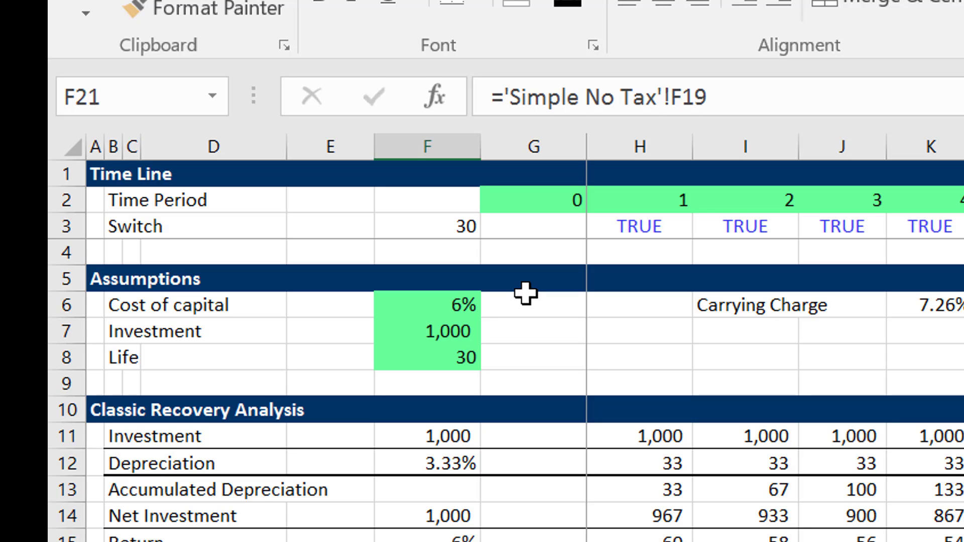
pyautogui.press('Down')
pyautogui.press('Up')
pyautogui.press('Up')
pyautogui.press('Up')
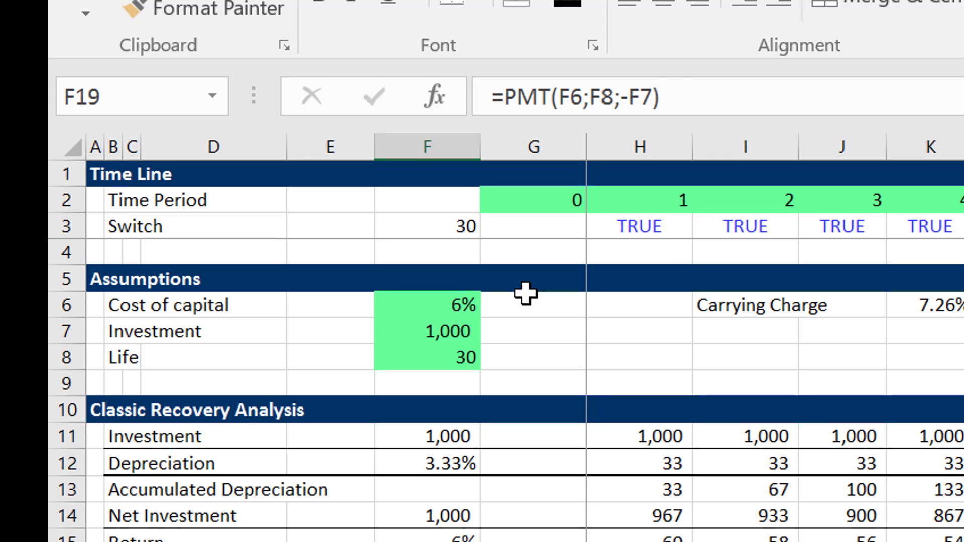
# Run the sheet colouring again on Simple No Tax with Add Links to Current Sheet still enabled.
pyautogui.hotkey('ctrl', 'shift', 'c')
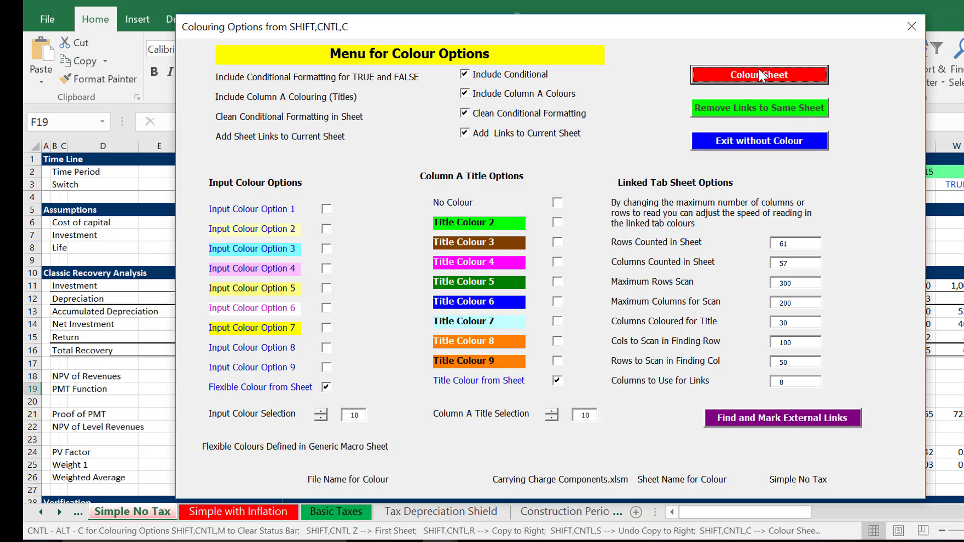
pyautogui.click(759, 81)
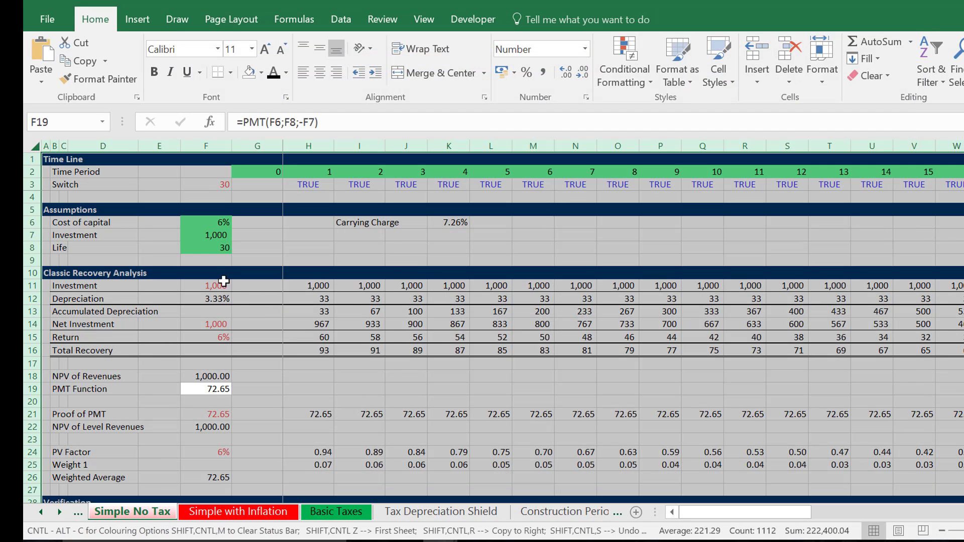
pyautogui.click(221, 281)
pyautogui.click(221, 277)
pyautogui.click(221, 281)
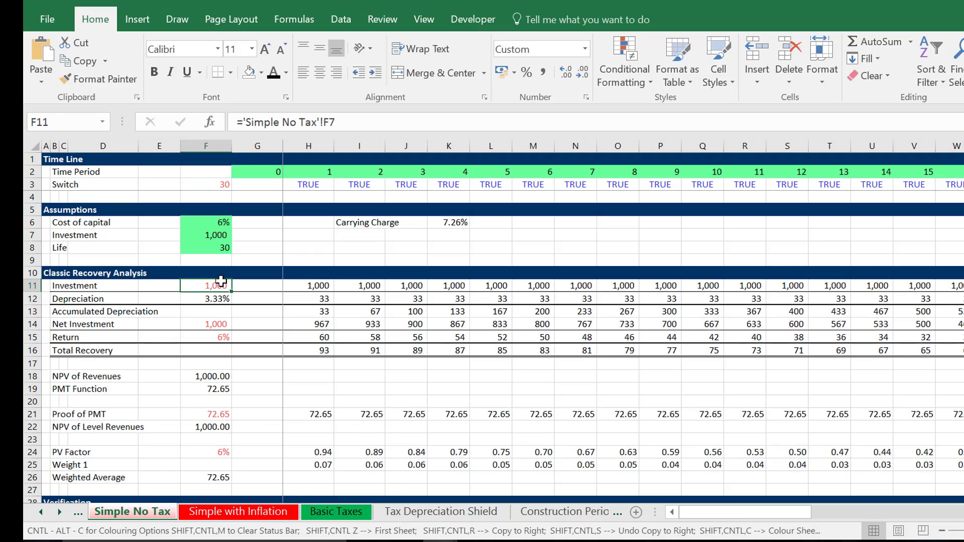
# Inspect the red same-sheet link formulas for Investment, Net Investment and Return in column F.
pyautogui.press('Down')
pyautogui.press('Down')
pyautogui.press('Down')
pyautogui.press('Down')
pyautogui.press('Down')
pyautogui.press('Down')
pyautogui.press('Down')
pyautogui.press('Up')
pyautogui.press('Up')
pyautogui.press('Up')
pyautogui.press('Up')
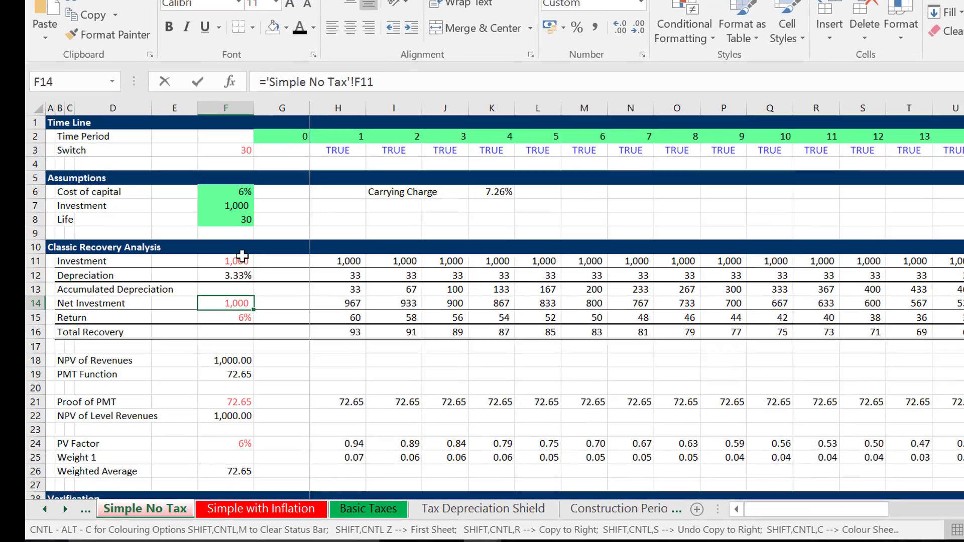
pyautogui.press('F2')
pyautogui.press('Escape')
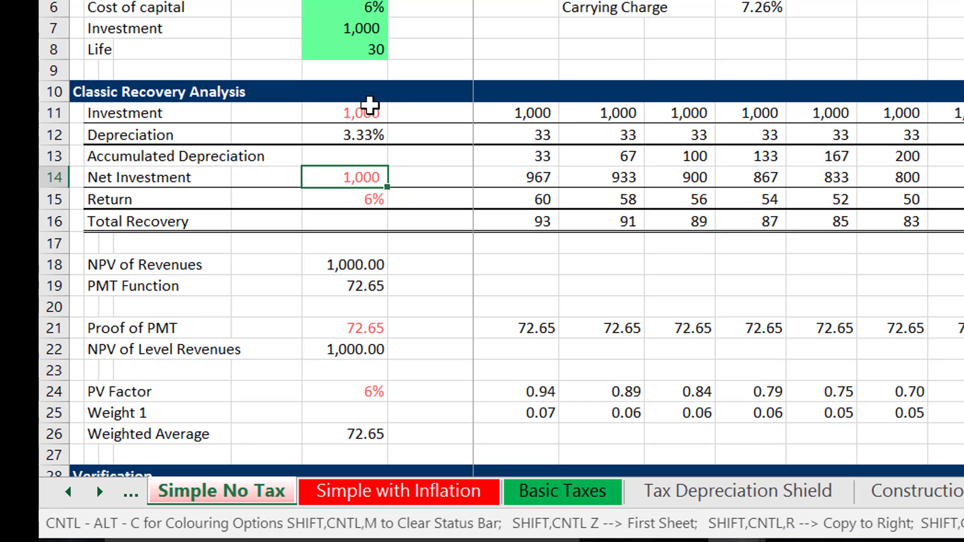
pyautogui.press('Down')
pyautogui.press('F2')
pyautogui.press('Return')
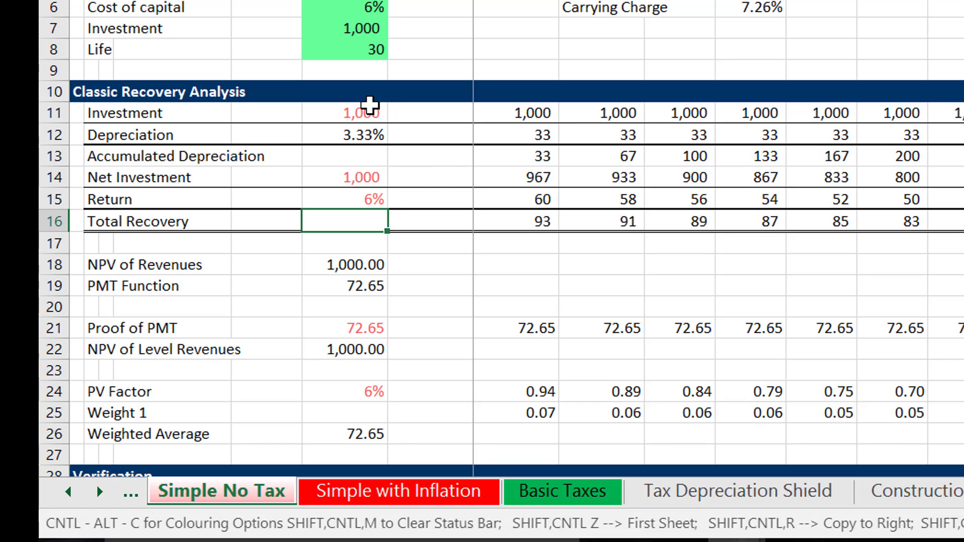
pyautogui.press('Up')
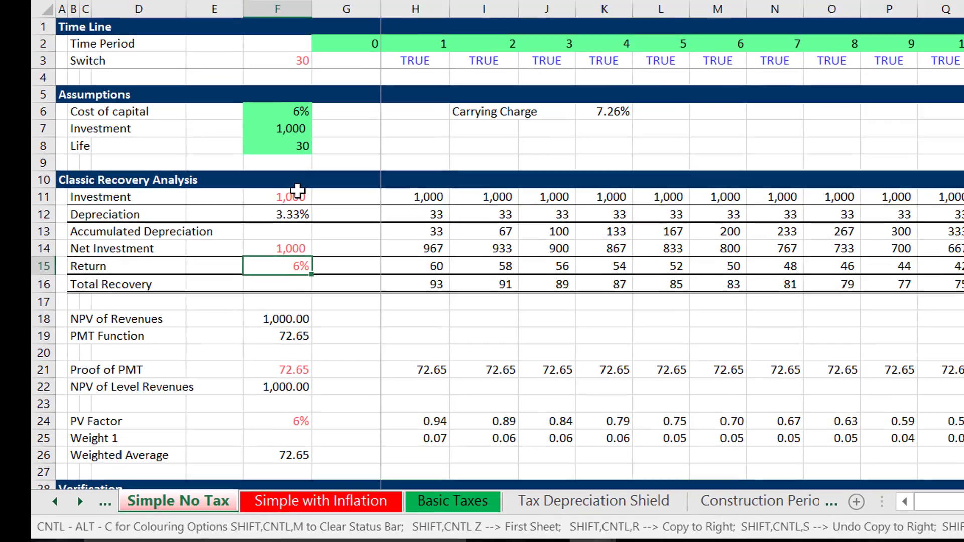
pyautogui.press('Down')
pyautogui.press('Down')
pyautogui.press('Up')
pyautogui.press('Up')
pyautogui.press('Up')
pyautogui.press('Up')
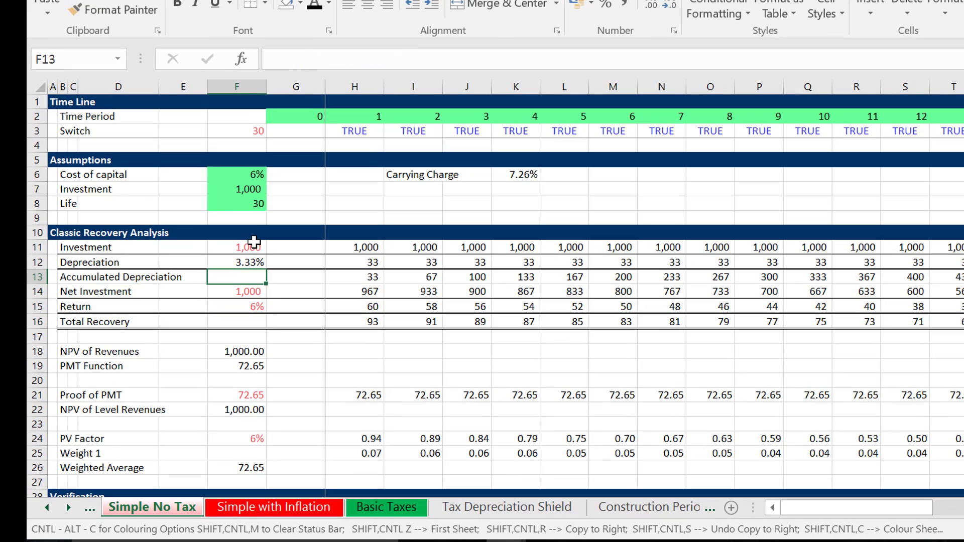
# Remove the links to the same sheet from the Simple No Tax formulas with the colouring macro.
pyautogui.hotkey('ctrl', 'shift', 'c')
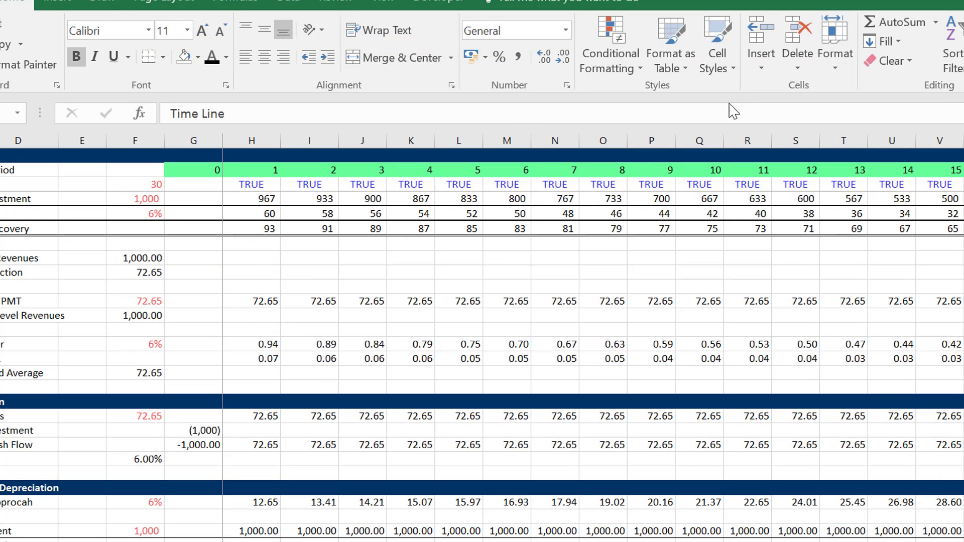
pyautogui.click(149, 295)
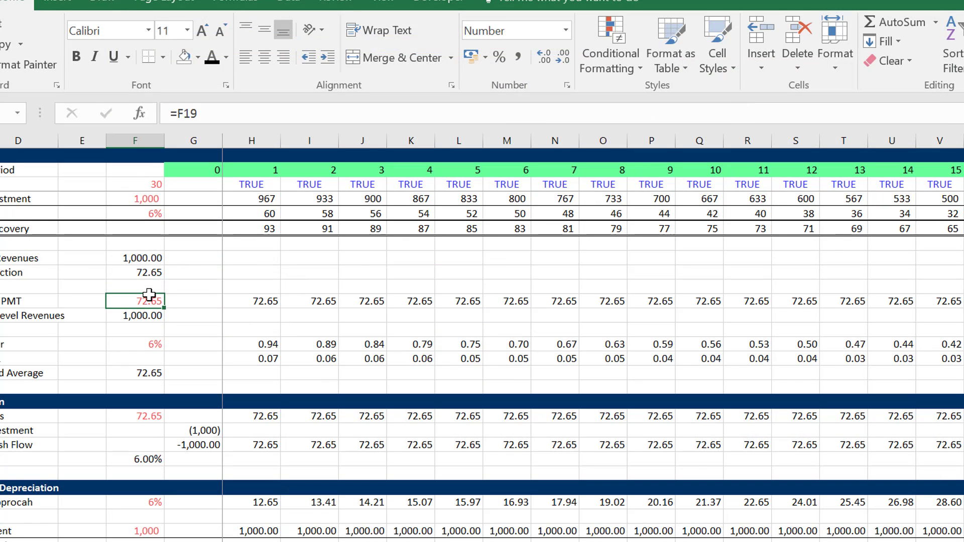
# Check that the column F formulas from Proof of PMT down to the Verification section use plain cell references.
pyautogui.press('Down')
pyautogui.press('Up')
pyautogui.press('Up')
pyautogui.press('Down')
pyautogui.press('Down')
pyautogui.press('Down')
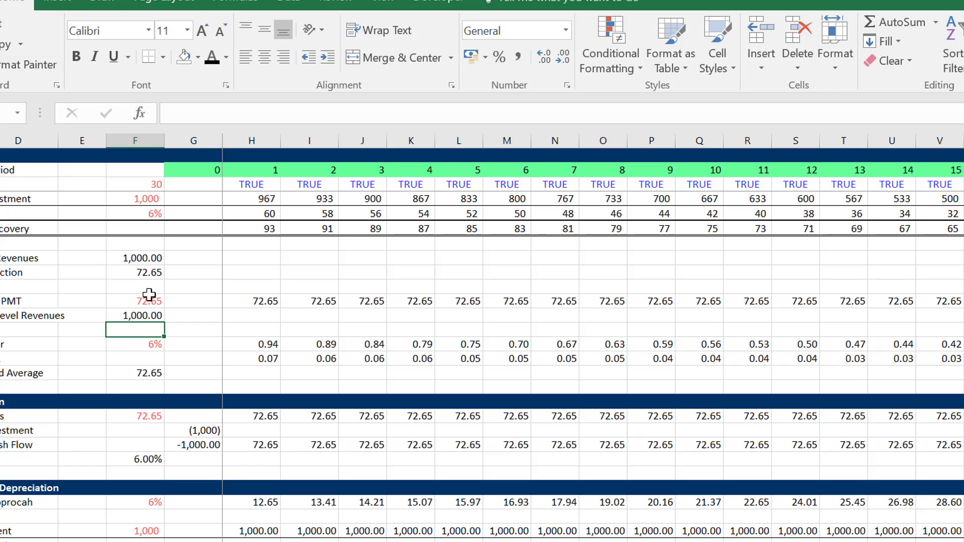
pyautogui.press('Down')
pyautogui.press('Down')
pyautogui.press('Down')
pyautogui.press('Down')
pyautogui.press('Down')
pyautogui.press('Down')
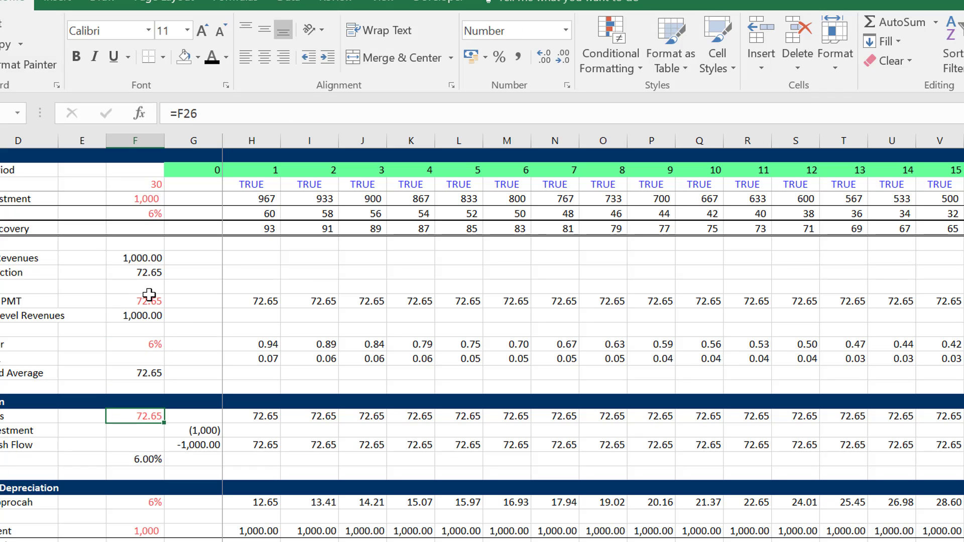
pyautogui.press('Up')
pyautogui.press('Up')
pyautogui.press('Up')
pyautogui.press('Up')
pyautogui.press('Up')
pyautogui.press('Up')
pyautogui.press('Up')
pyautogui.press('Up')
pyautogui.press('Up')
pyautogui.press('Up')
pyautogui.press('Up')
pyautogui.press('Up')
pyautogui.press('Up')
pyautogui.press('Up')
pyautogui.press('Up')
pyautogui.press('Up')
pyautogui.press('Up')
pyautogui.press('Up')
pyautogui.press('Up')
pyautogui.press('Up')
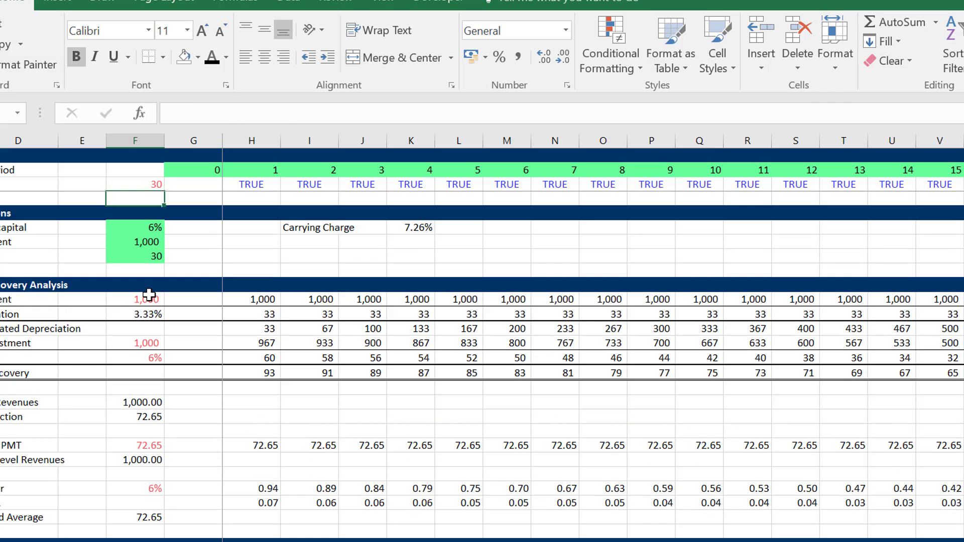
pyautogui.hotkey('ctrl', 'shift', 'c')
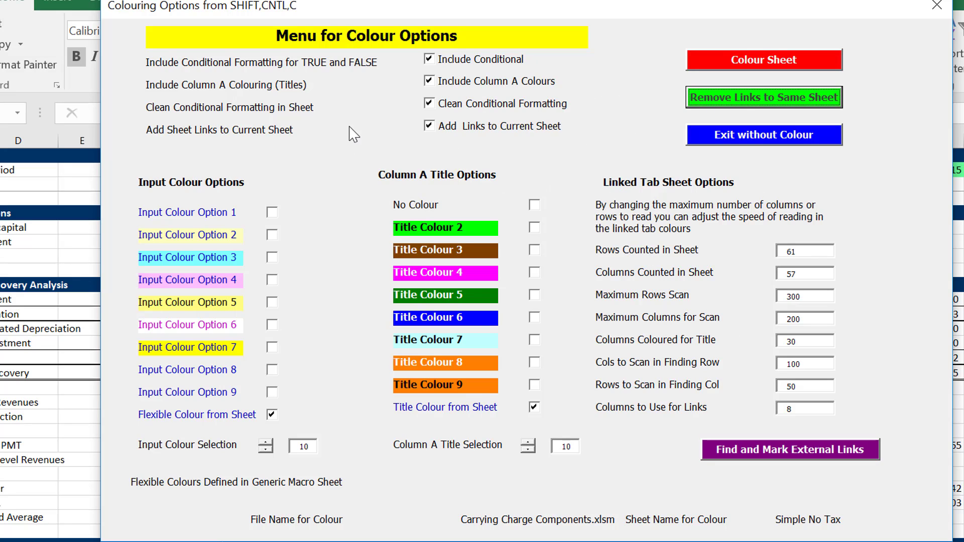
pyautogui.click(430, 126)
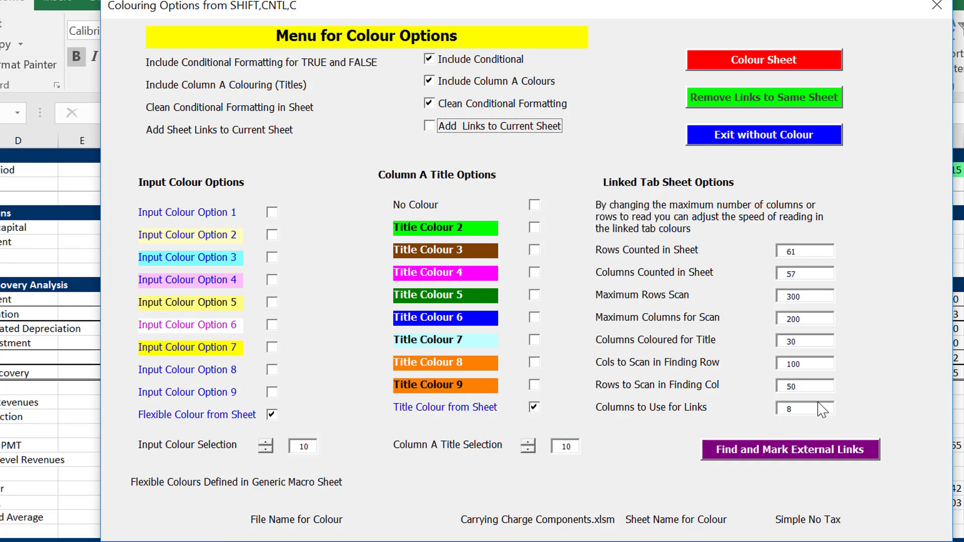
pyautogui.click(937, 8)
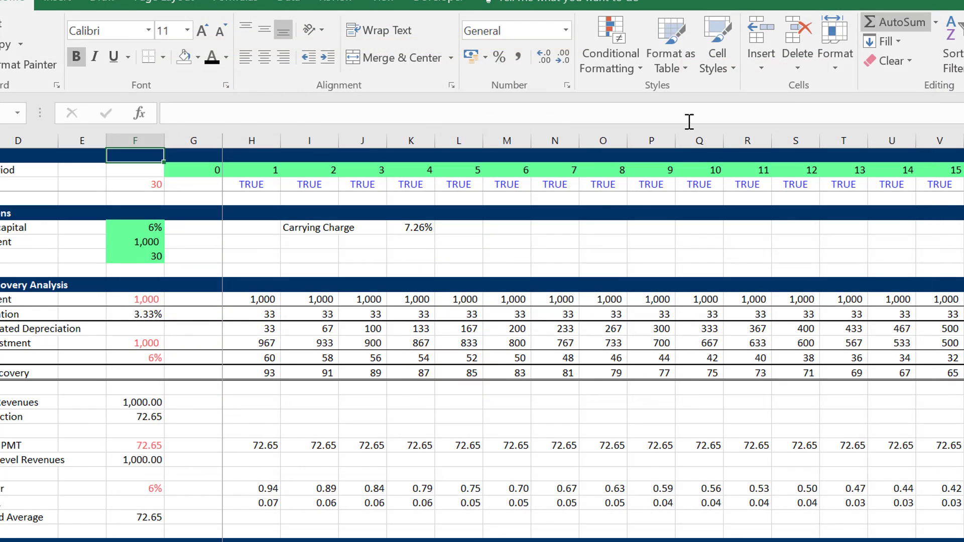
# Look at the list of carrying charge objectives on the sheet before Simple No Tax.
pyautogui.click(307, 227)
pyautogui.hscroll(-2, 307, 227)
pyautogui.press('Left')
pyautogui.press('Left')
pyautogui.press('Left')
pyautogui.press('Left')
pyautogui.press('Left')
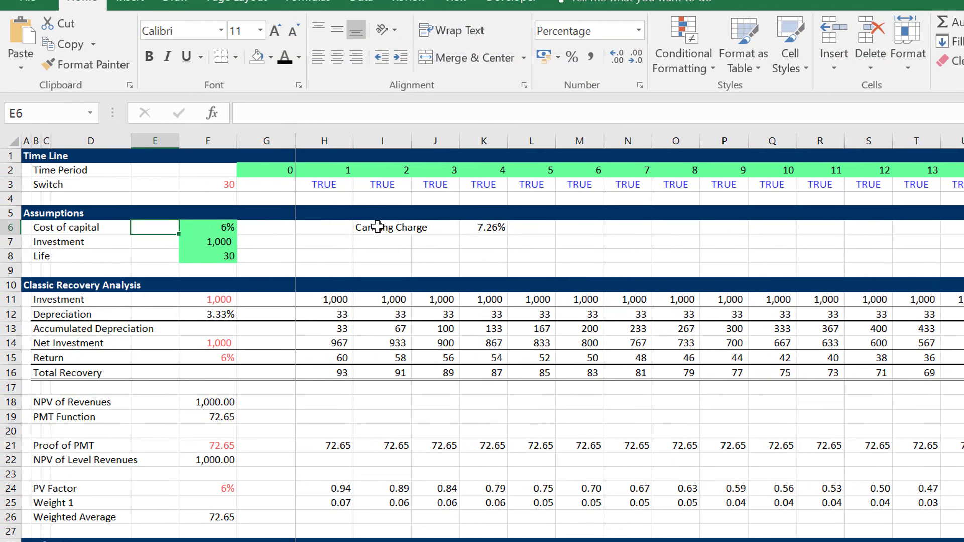
pyautogui.press('Up')
pyautogui.press('Up')
pyautogui.hotkey('ctrl', 'pageup')
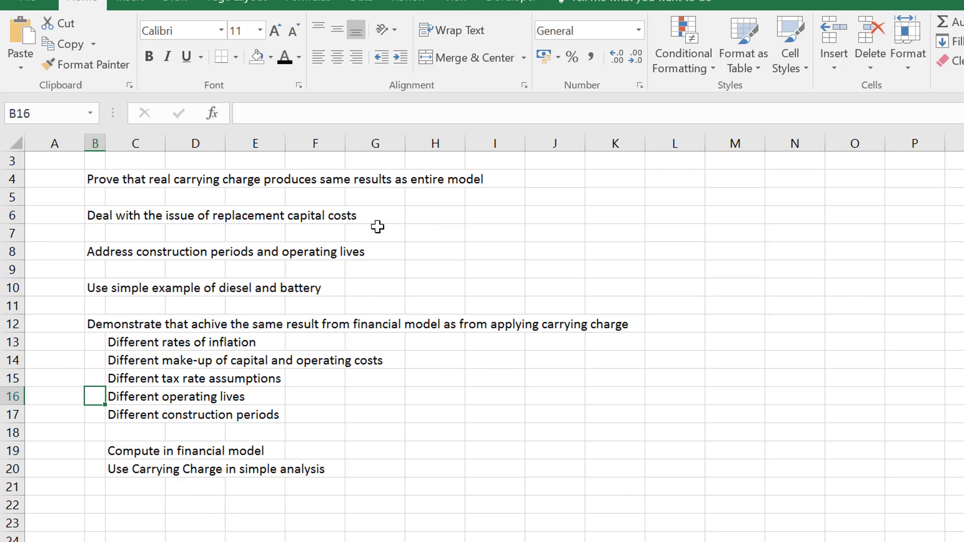
# Return to Simple No Tax and examine the Depreciation formulas in H12 and F12 of the Classic Recovery Analysis.
pyautogui.hotkey('ctrl', 'pagedown')
pyautogui.press('Down')
pyautogui.press('Down')
pyautogui.press('Down')
pyautogui.press('Down')
pyautogui.press('Down')
pyautogui.press('Down')
pyautogui.press('Down')
pyautogui.press('Down')
pyautogui.press('Right')
pyautogui.press('Right')
pyautogui.press('Right')
pyautogui.press('Right')
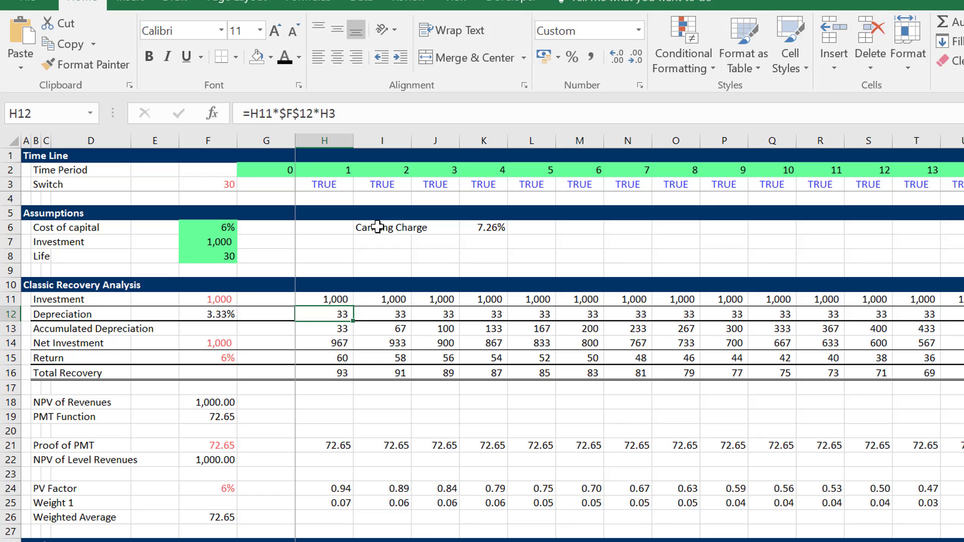
pyautogui.press('Up')
pyautogui.press('Up')
pyautogui.press('Up')
pyautogui.press('Left')
pyautogui.press('Left')
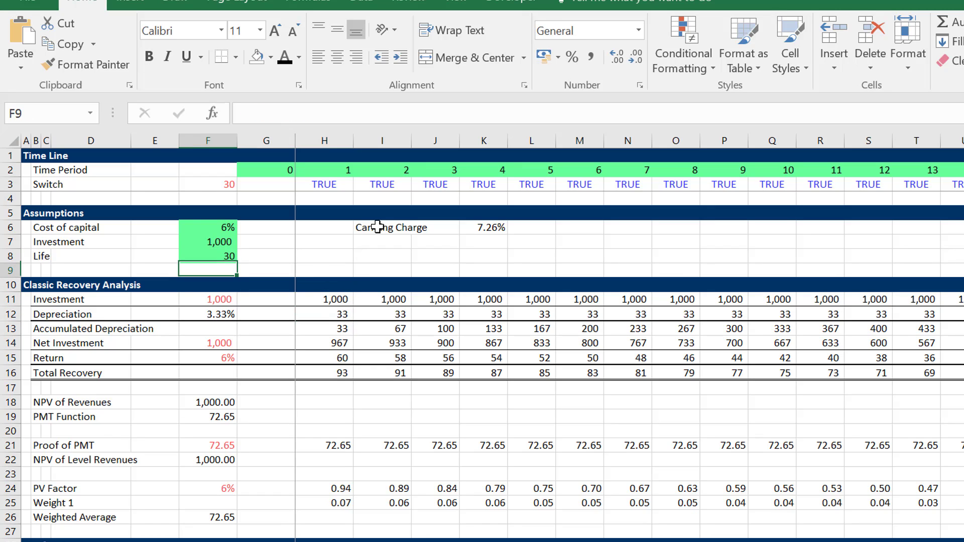
pyautogui.press('Down')
pyautogui.press('Down')
pyautogui.press('Down')
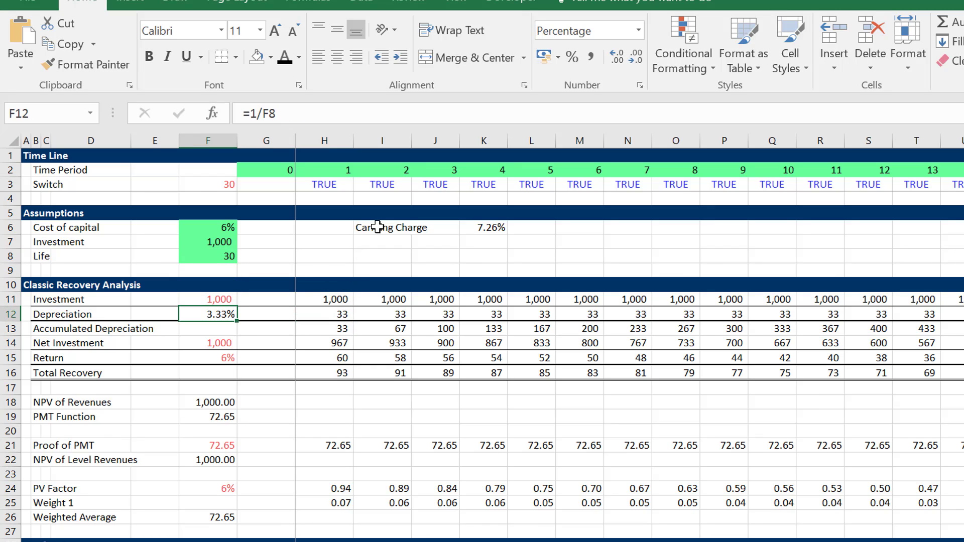
# Review the lower part of the sheet, from PV Factor through Verification to the Economic Depreciation section.
pyautogui.press('Down')
pyautogui.press('Right')
pyautogui.press('Down')
pyautogui.press('Down')
pyautogui.press('Down')
pyautogui.press('Down')
pyautogui.press('Down')
pyautogui.press('Down')
pyautogui.press('Down')
pyautogui.press('Down')
pyautogui.press('Down')
pyautogui.press('Down')
pyautogui.press('Down')
pyautogui.press('Down')
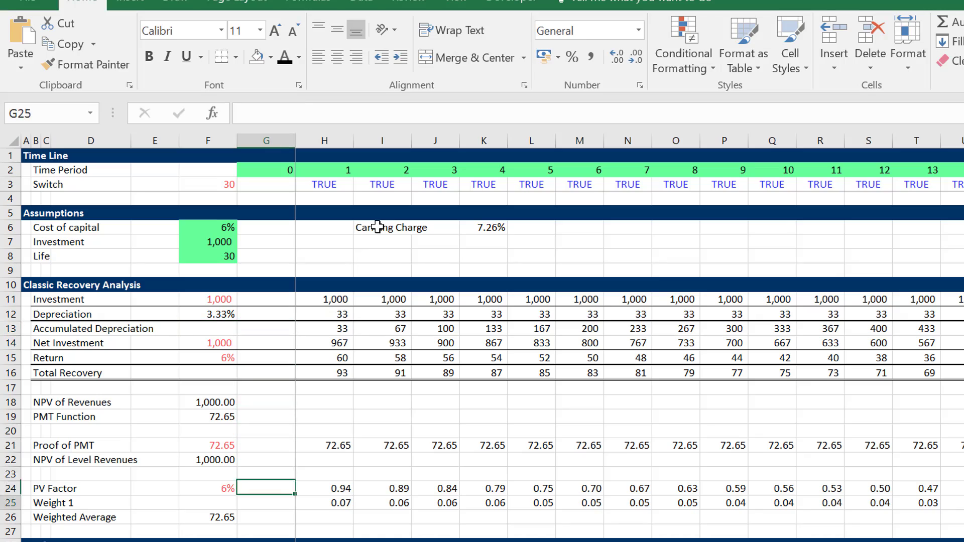
pyautogui.press('Down')
pyautogui.press('Down')
pyautogui.press('Down')
pyautogui.press('Down')
pyautogui.press('Down')
pyautogui.press('Down')
pyautogui.press('Down')
pyautogui.press('Down')
pyautogui.press('Down')
pyautogui.press('Down')
pyautogui.press('Down')
pyautogui.press('Down')
pyautogui.press('Down')
pyautogui.press('Down')
pyautogui.press('Down')
pyautogui.press('Down')
pyautogui.press('Down')
pyautogui.press('Down')
pyautogui.press('Down')
pyautogui.press('Down')
pyautogui.press('Up')
pyautogui.press('Up')
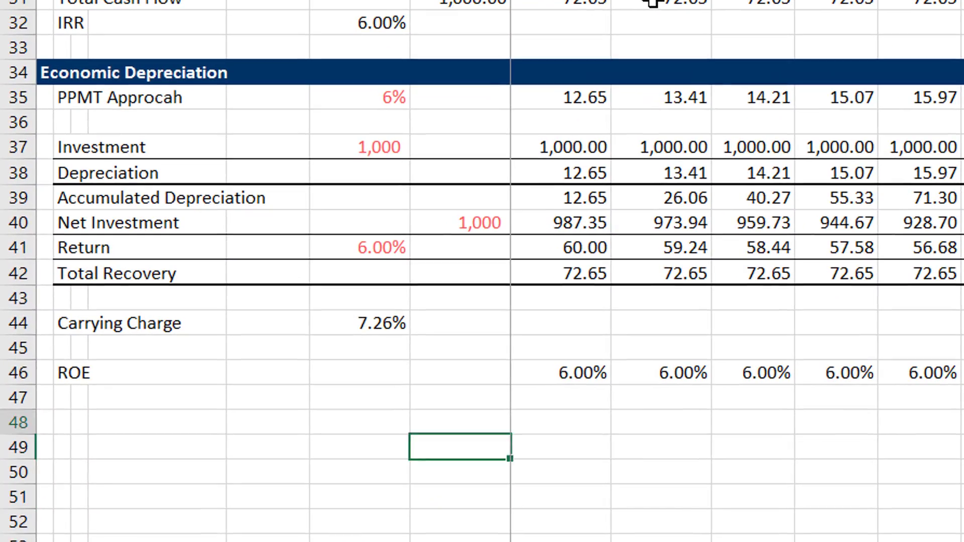
pyautogui.press('Up')
pyautogui.press('Up')
pyautogui.press('Up')
pyautogui.press('Up')
pyautogui.press('Up')
pyautogui.press('Up')
pyautogui.press('Up')
pyautogui.press('Up')
pyautogui.press('Up')
pyautogui.press('Up')
pyautogui.press('Up')
pyautogui.press('Up')
pyautogui.press('Up')
pyautogui.press('Up')
pyautogui.press('Up')
pyautogui.press('Up')
pyautogui.press('Up')
pyautogui.press('Up')
pyautogui.press('Up')
pyautogui.press('Up')
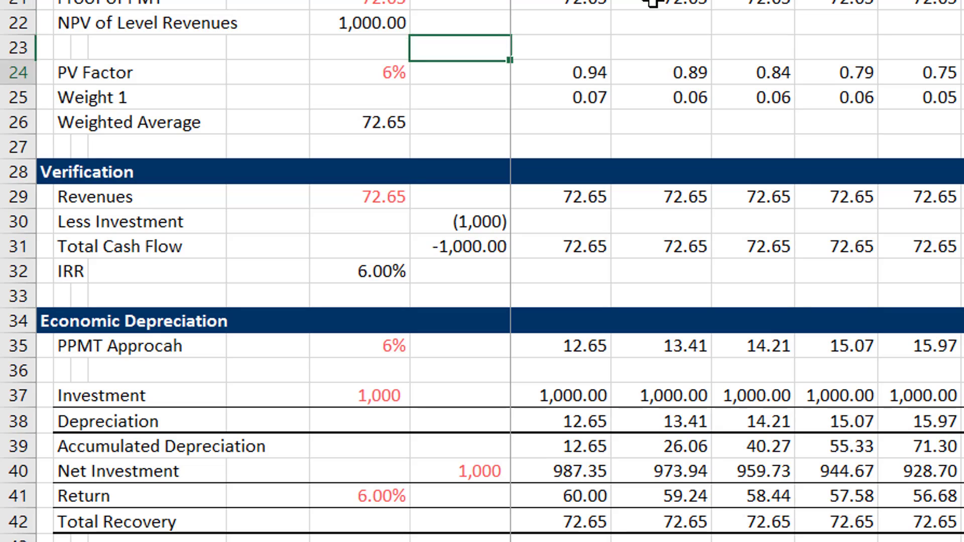
pyautogui.press('Down')
pyautogui.press('Down')
pyautogui.press('Down')
pyautogui.press('Down')
pyautogui.press('Down')
pyautogui.press('Down')
pyautogui.press('Down')
pyautogui.press('Down')
pyautogui.press('Down')
pyautogui.press('Down')
pyautogui.press('Down')
pyautogui.press('Down')
pyautogui.press('Down')
pyautogui.press('Down')
pyautogui.press('Down')
pyautogui.press('Down')
pyautogui.press('Down')
pyautogui.press('Down')
pyautogui.press('Down')
pyautogui.press('Down')
pyautogui.press('Up')
pyautogui.press('Up')
pyautogui.press('Up')
pyautogui.press('Up')
pyautogui.press('Up')
pyautogui.press('Up')
pyautogui.press('Up')
pyautogui.press('Up')
pyautogui.press('Up')
pyautogui.press('Up')
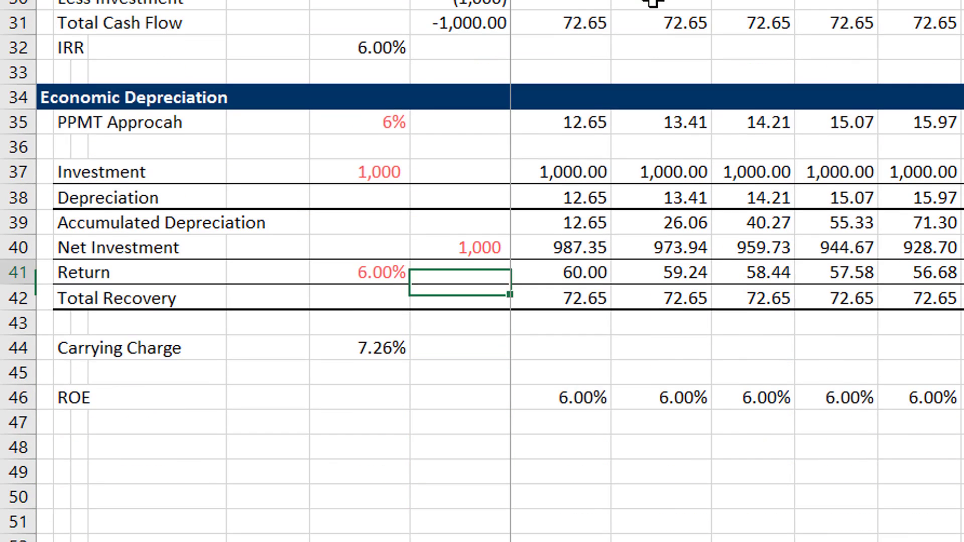
pyautogui.press('Up')
pyautogui.press('Up')
pyautogui.press('Up')
pyautogui.press('Up')
pyautogui.press('Up')
pyautogui.press('Down')
pyautogui.press('Up')
pyautogui.press('Left')
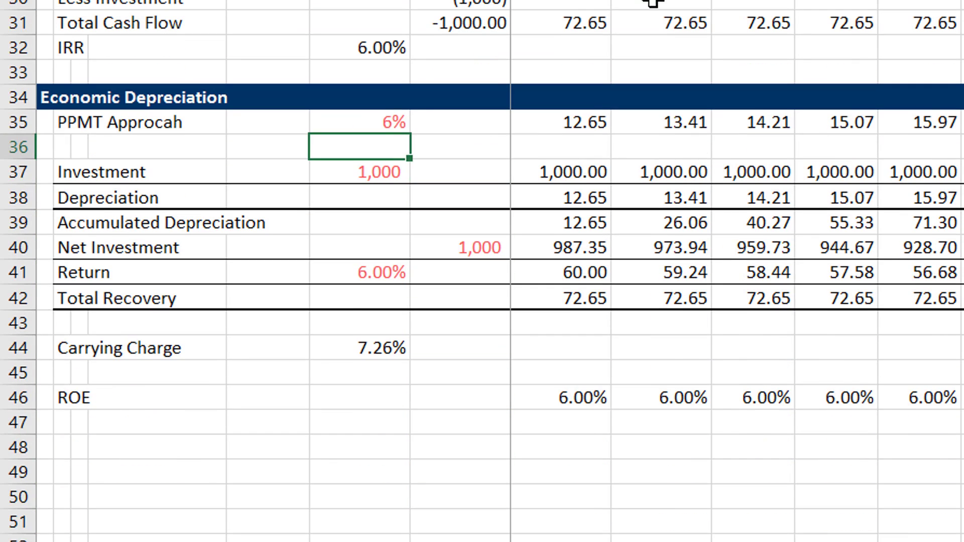
# Enter =H35 as the first-period Depreciation in H38 of the Economic Depreciation section.
pyautogui.press('Down')
pyautogui.press('Down')
pyautogui.press('Right')
pyautogui.write('=')
pyautogui.press('Up')
pyautogui.press('Up')
pyautogui.press('Up')
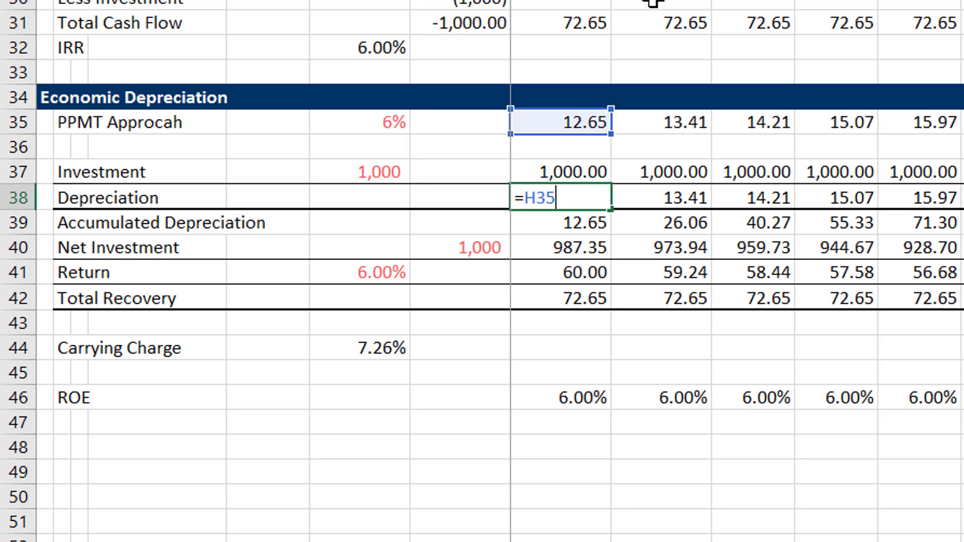
pyautogui.hotkey('ctrl', 'Return')
# Examine the PPMT approach row, including the first-period cell H35 and the rate link in F35.
pyautogui.press('Up')
pyautogui.press('Up')
pyautogui.press('Up')
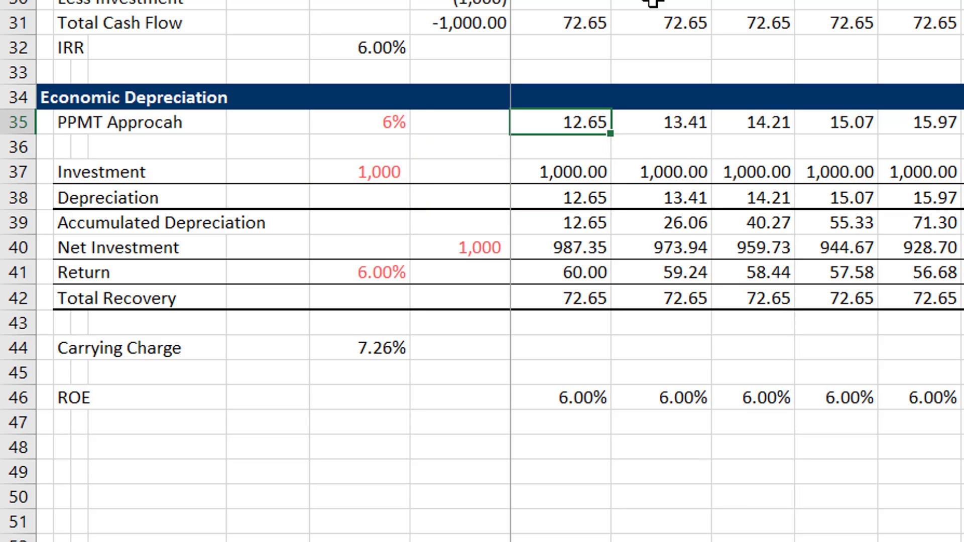
pyautogui.press('Left')
pyautogui.press('Left')
pyautogui.press('F2')
pyautogui.press('Escape')
pyautogui.press('Right')
pyautogui.press('Up')
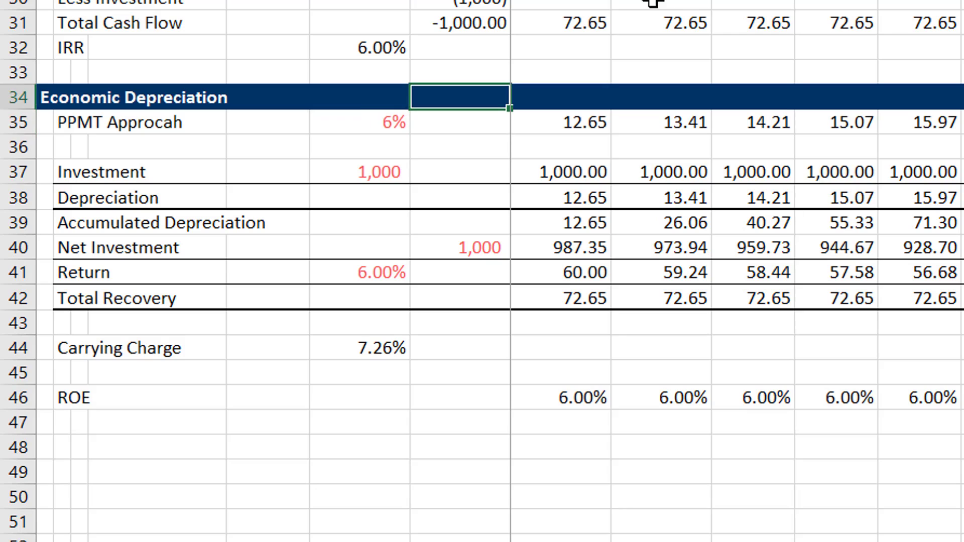
# Look back over the Classic Recovery Analysis and PMT rows above the Verification section.
pyautogui.press('Up')
pyautogui.press('Up')
pyautogui.press('Up')
pyautogui.scroll(8, 652, 2)
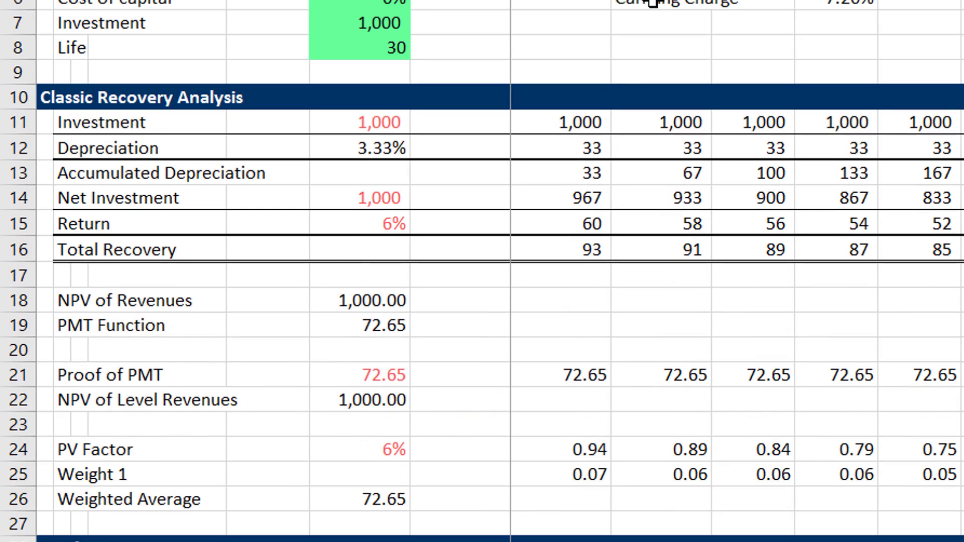
pyautogui.press('Down')
pyautogui.press('Down')
pyautogui.press('Down')
pyautogui.press('Down')
pyautogui.press('Down')
pyautogui.press('Down')
pyautogui.press('Down')
pyautogui.press('Down')
pyautogui.press('Down')
pyautogui.press('Down')
pyautogui.press('Down')
pyautogui.press('Down')
pyautogui.press('Down')
pyautogui.press('Down')
pyautogui.press('Down')
pyautogui.press('Down')
pyautogui.press('Down')
pyautogui.press('Down')
pyautogui.press('Down')
pyautogui.press('Down')
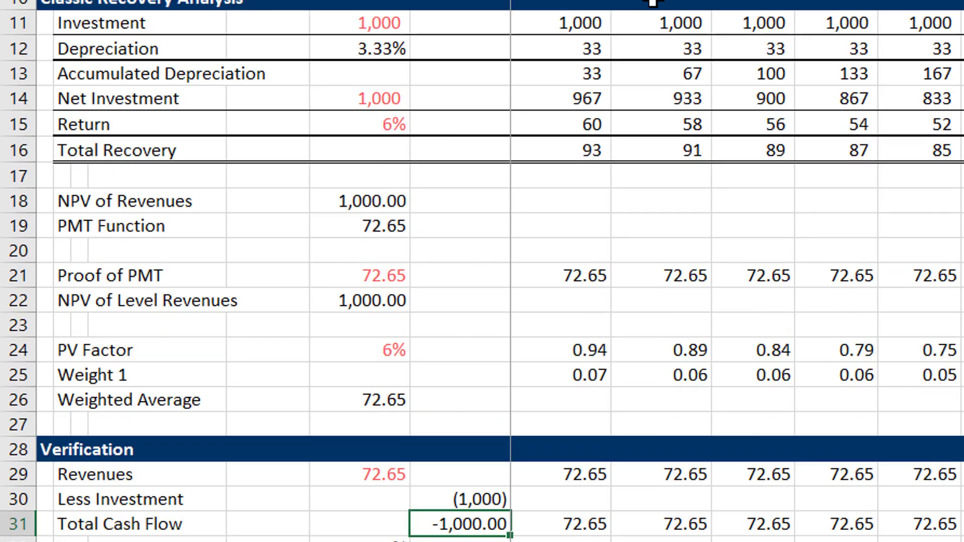
# Switch to the sheet with the Inflation Rate assumption and examine its inflation index, cost alternatives and Classic Recovery Analysis.
pyautogui.hotkey('ctrl', 'pageup')
pyautogui.press('Up')
pyautogui.press('Up')
pyautogui.press('Up')
pyautogui.press('Up')
pyautogui.press('Up')
pyautogui.press('Up')
pyautogui.press('Up')
pyautogui.press('Up')
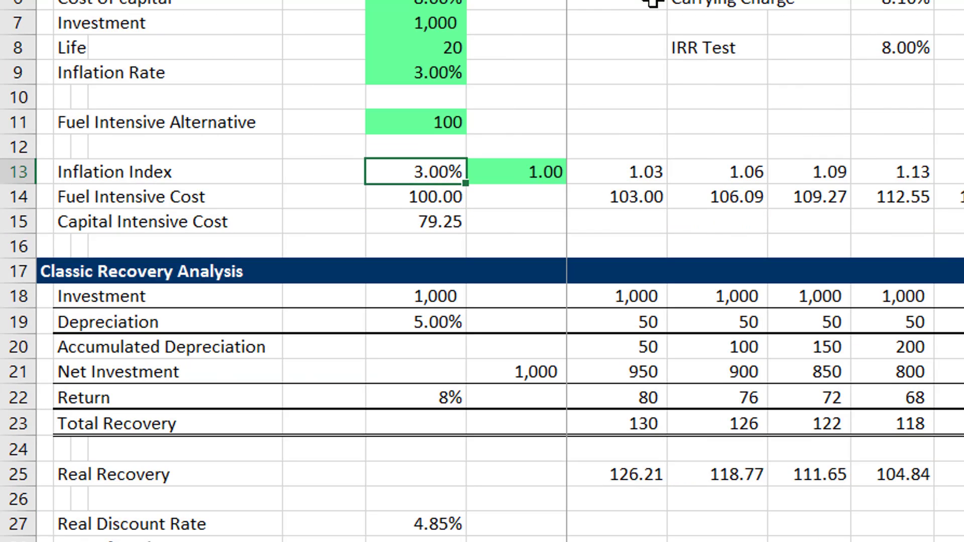
pyautogui.press('Down')
pyautogui.press('Down')
pyautogui.press('Down')
pyautogui.press('Down')
pyautogui.press('Down')
pyautogui.press('Down')
pyautogui.press('Down')
pyautogui.press('Down')
pyautogui.press('Down')
pyautogui.press('Down')
pyautogui.press('Down')
pyautogui.press('Down')
pyautogui.press('Down')
pyautogui.press('Down')
pyautogui.press('Down')
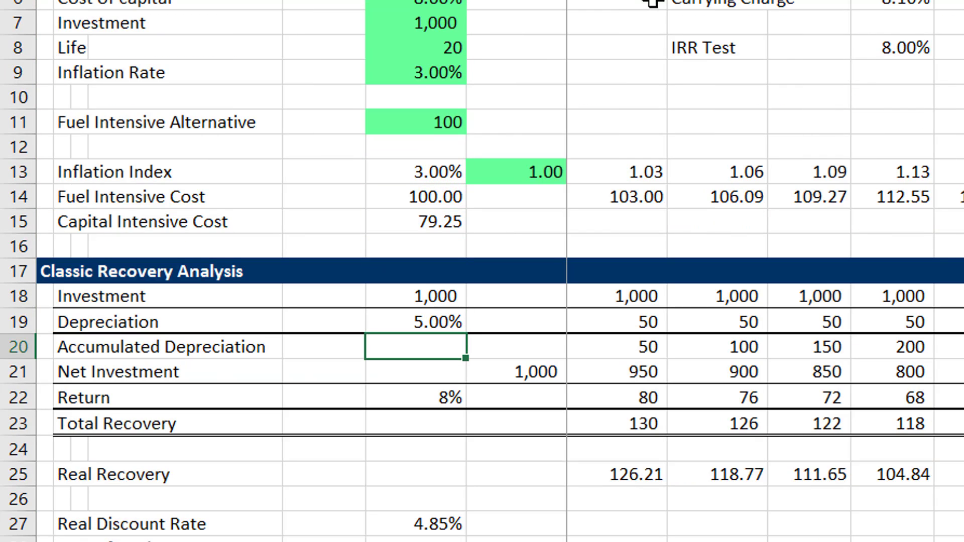
pyautogui.press('Up')
# Review the Real Recovery, Real Discount Rate, Proof of PMT and Weighted Average rows of the inflation case.
pyautogui.press('Up')
pyautogui.press('Up')
pyautogui.press('Up')
pyautogui.press('Up')
pyautogui.press('Up')
pyautogui.press('Up')
pyautogui.press('Up')
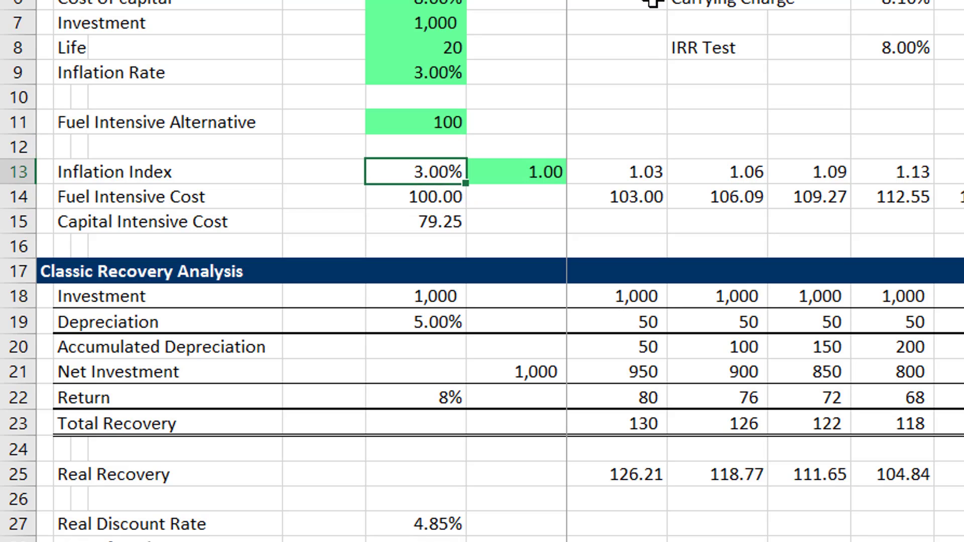
pyautogui.press('Down')
pyautogui.press('Down')
pyautogui.press('Down')
pyautogui.press('Down')
pyautogui.press('Down')
pyautogui.press('Down')
pyautogui.press('Down')
pyautogui.press('Down')
pyautogui.press('Down')
pyautogui.press('Down')
pyautogui.press('Down')
pyautogui.press('Down')
pyautogui.press('Down')
pyautogui.press('Down')
pyautogui.press('Down')
pyautogui.press('Down')
pyautogui.press('Down')
pyautogui.press('Down')
pyautogui.press('Down')
pyautogui.press('Down')
pyautogui.press('Down')
pyautogui.press('Down')
pyautogui.press('Down')
pyautogui.press('Down')
pyautogui.press('Down')
pyautogui.press('Down')
pyautogui.press('Up')
pyautogui.press('Up')
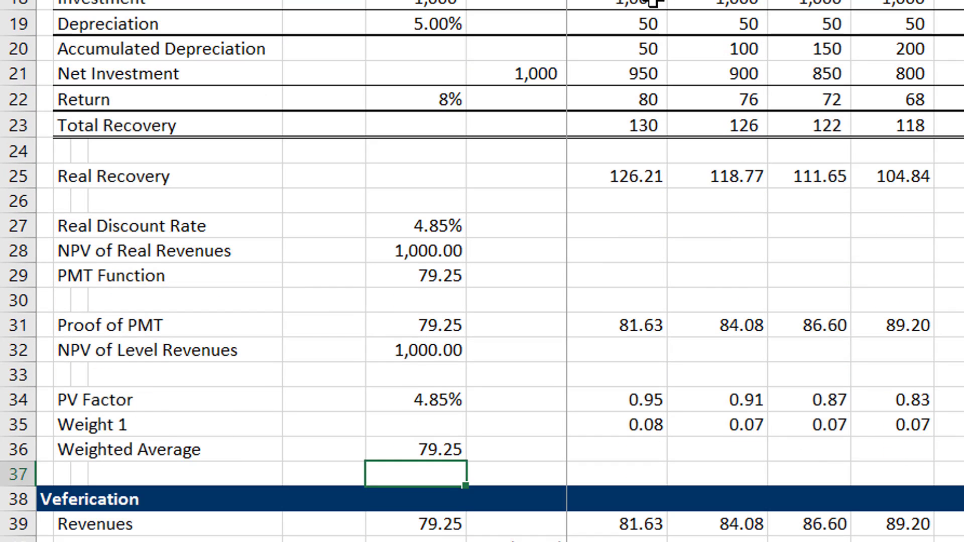
pyautogui.press('Up')
pyautogui.press('Up')
pyautogui.press('Up')
pyautogui.press('Down')
pyautogui.press('Down')
pyautogui.press('Down')
pyautogui.press('Down')
pyautogui.press('Down')
pyautogui.press('Down')
pyautogui.press('Down')
pyautogui.press('Down')
pyautogui.press('Down')
pyautogui.press('Down')
pyautogui.press('Down')
pyautogui.press('Down')
pyautogui.press('Down')
pyautogui.press('Down')
pyautogui.press('Down')
pyautogui.press('Down')
pyautogui.press('Down')
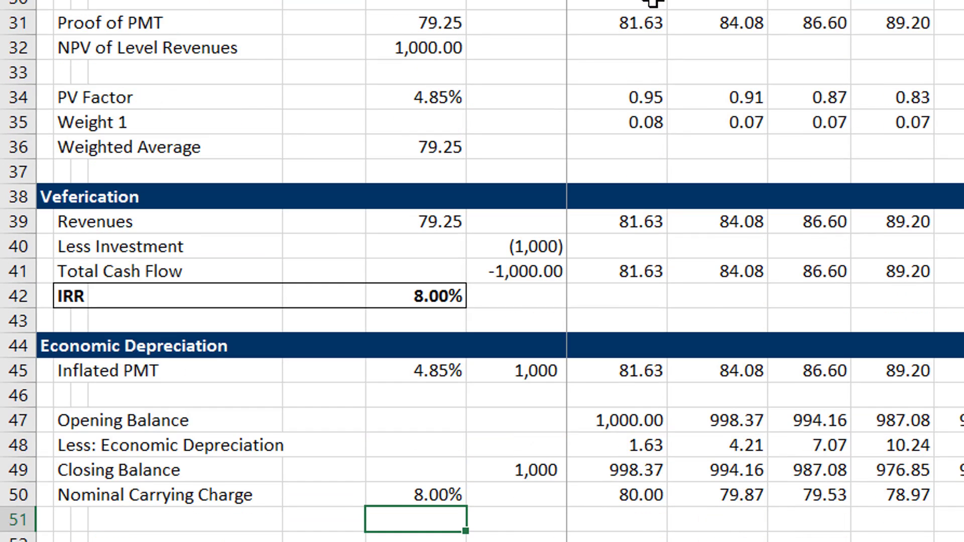
# Examine the IRR in the verification section and the Economic Depreciation balances of the inflation case.
pyautogui.press('Up')
pyautogui.press('Up')
pyautogui.press('Up')
pyautogui.press('Up')
pyautogui.press('Up')
pyautogui.press('Up')
pyautogui.press('Up')
pyautogui.press('Up')
pyautogui.press('Up')
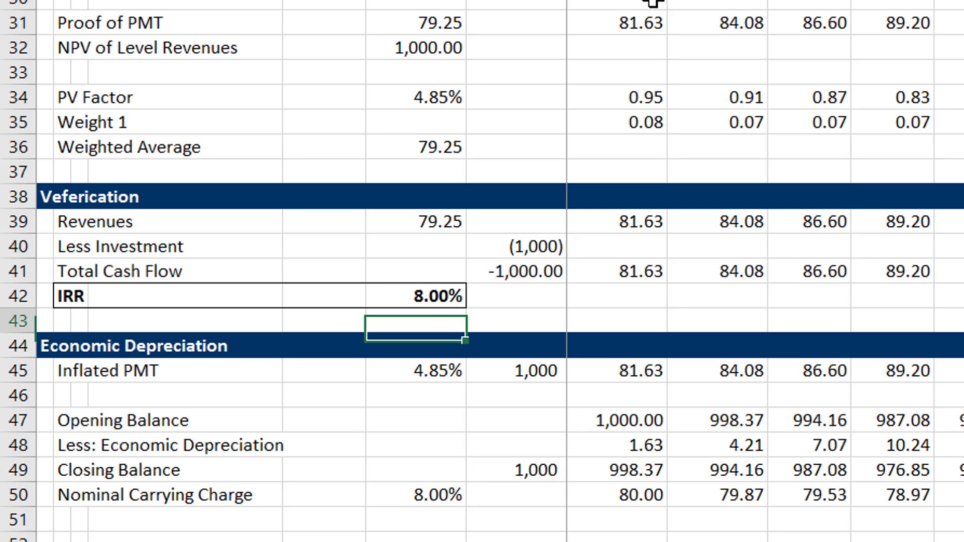
pyautogui.press('Down')
pyautogui.press('Down')
pyautogui.press('Down')
pyautogui.press('Down')
pyautogui.press('Down')
pyautogui.press('Down')
pyautogui.press('Down')
pyautogui.press('Down')
pyautogui.press('Down')
pyautogui.press('Down')
pyautogui.press('Down')
pyautogui.press('Down')
pyautogui.press('Down')
pyautogui.press('Down')
pyautogui.press('Down')
pyautogui.press('Down')
pyautogui.press('Down')
pyautogui.press('Down')
pyautogui.press('Down')
pyautogui.press('Down')
pyautogui.press('Down')
pyautogui.press('Down')
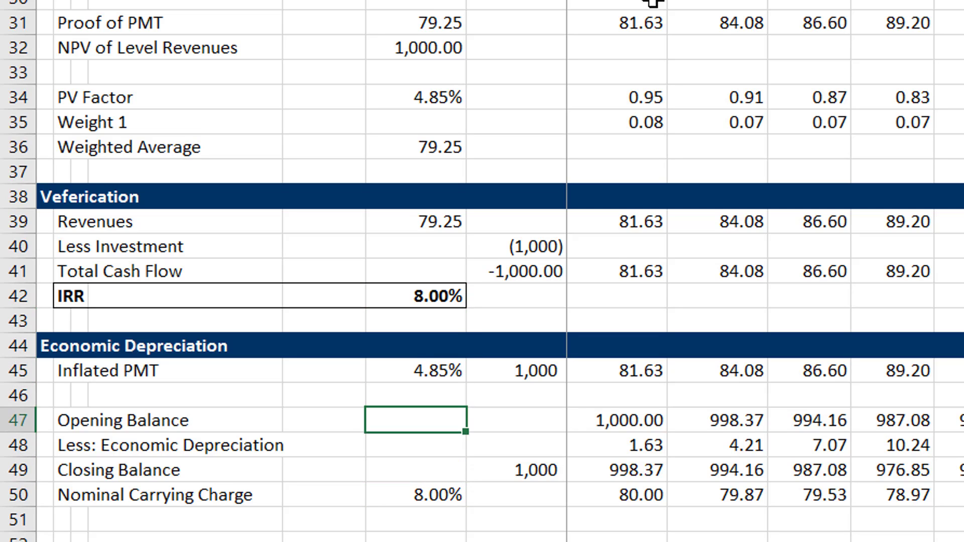
pyautogui.press('Up')
pyautogui.press('Up')
pyautogui.press('Up')
pyautogui.press('Up')
pyautogui.press('Up')
pyautogui.press('Up')
pyautogui.press('Up')
pyautogui.press('Up')
pyautogui.press('Up')
pyautogui.press('Up')
pyautogui.press('Up')
pyautogui.press('Up')
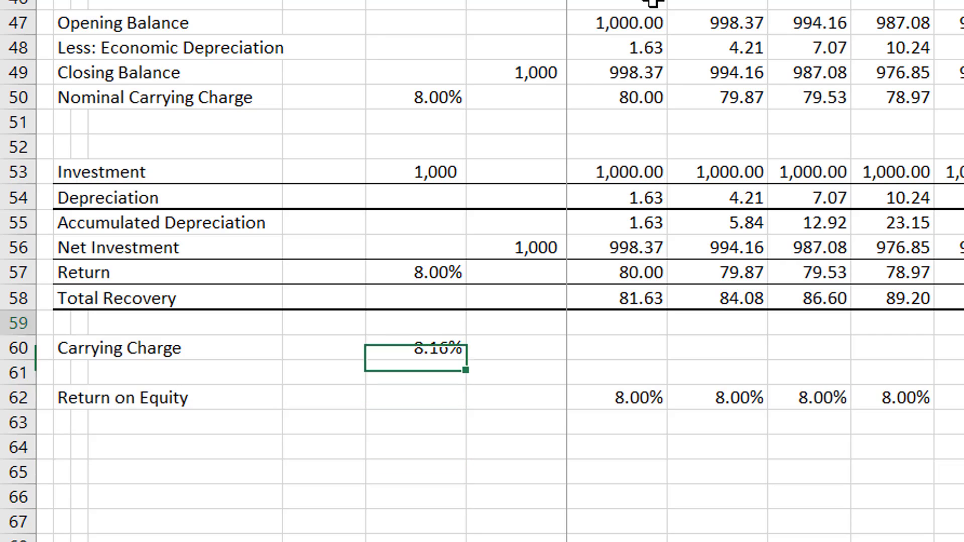
# Inspect the first-period Total Recovery formula in H58.
pyautogui.press('Right')
pyautogui.press('Right')
pyautogui.press('Down')
pyautogui.press('Down')
pyautogui.press('Down')
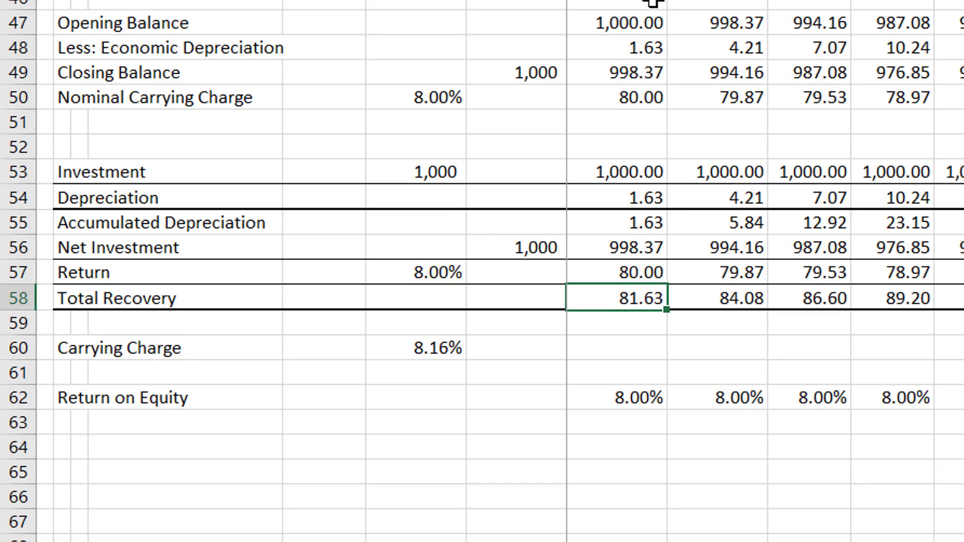
pyautogui.press('F2')
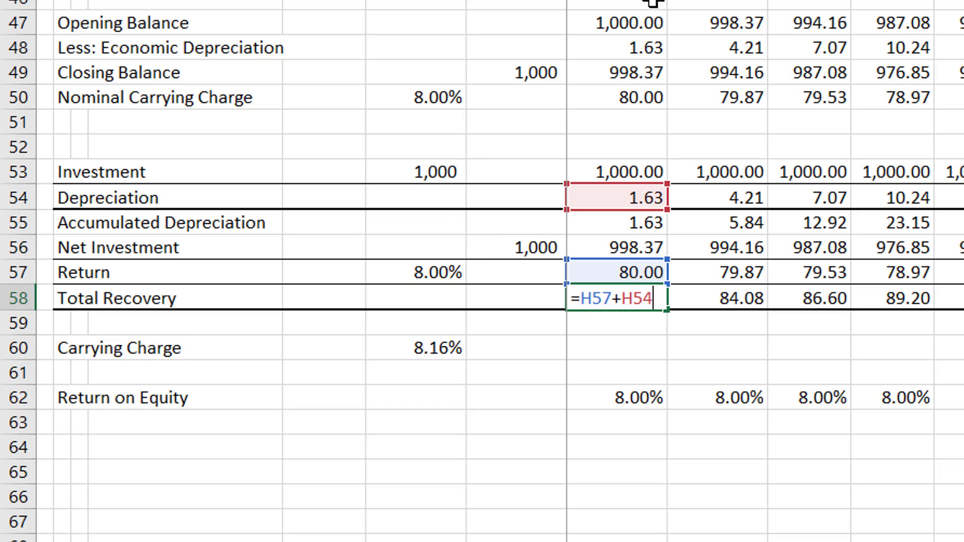
pyautogui.press('Escape')
# Compare the first-period values from Nominal Carrying Charge down through Net Investment and Total Recovery to Return on Equity.
pyautogui.press('Up')
pyautogui.press('Up')
pyautogui.press('Up')
pyautogui.press('Up')
pyautogui.press('Up')
pyautogui.press('Up')
pyautogui.press('Up')
pyautogui.press('Up')
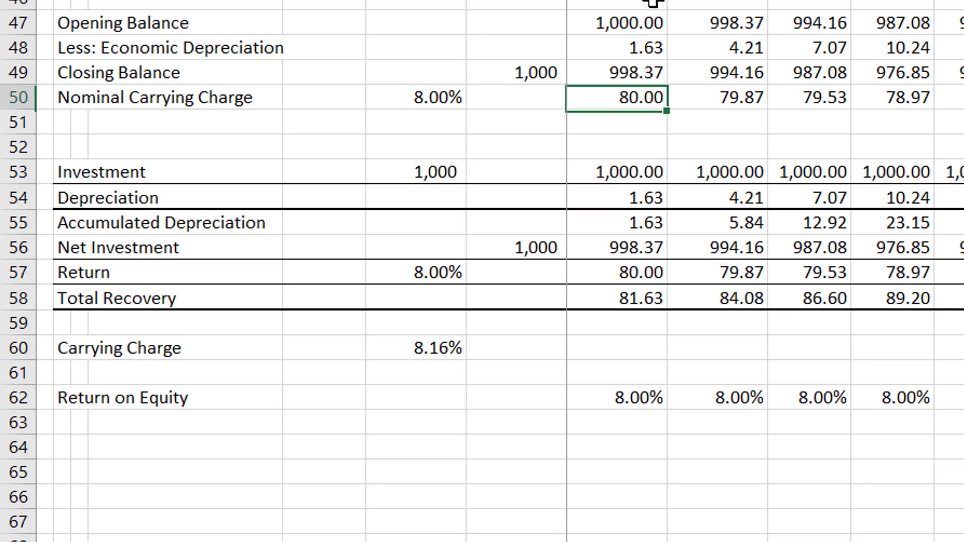
pyautogui.press('Down')
pyautogui.press('Down')
pyautogui.press('Down')
pyautogui.press('Down')
pyautogui.press('Down')
pyautogui.press('Down')
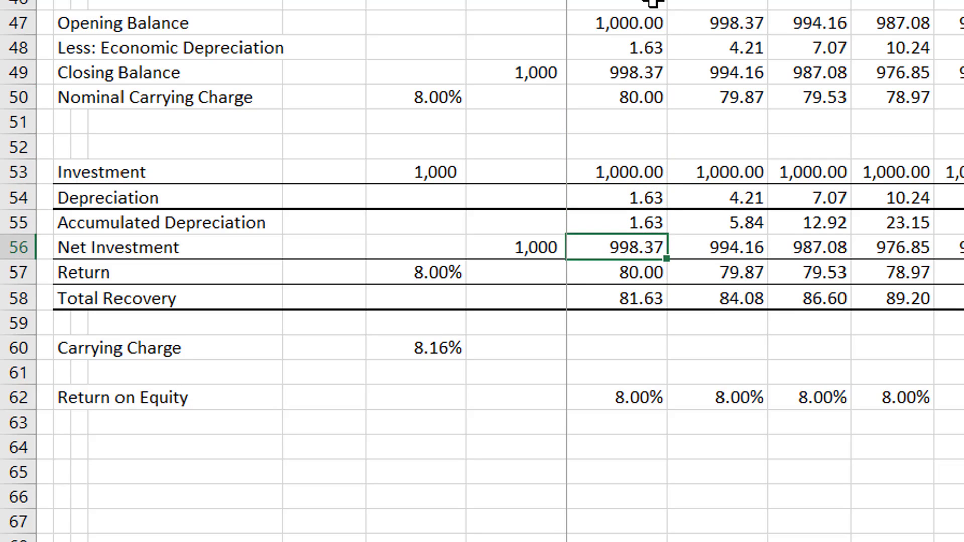
pyautogui.press('Down')
pyautogui.press('Down')
pyautogui.press('Down')
pyautogui.press('Up')
pyautogui.press('Up')
pyautogui.press('Down')
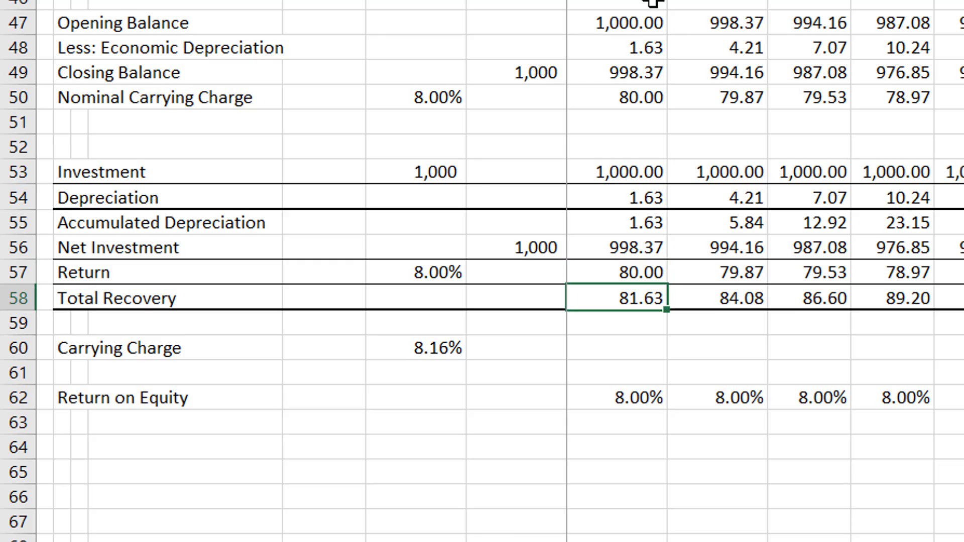
pyautogui.press('Down')
pyautogui.press('Up')
# Inspect the Return on Equity formulas for the first two periods in H62 and I62.
pyautogui.press('Down')
pyautogui.press('Down')
pyautogui.press('Down')
pyautogui.press('Down')
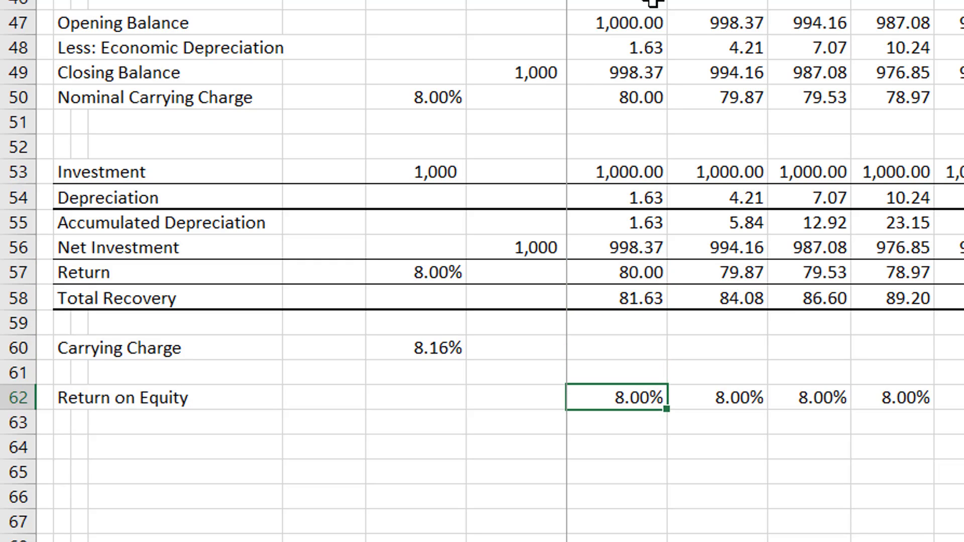
pyautogui.press('Up')
pyautogui.press('Up')
pyautogui.press('Up')
pyautogui.press('Up')
pyautogui.press('Down')
pyautogui.press('Down')
pyautogui.press('Down')
pyautogui.press('Down')
pyautogui.press('F2')
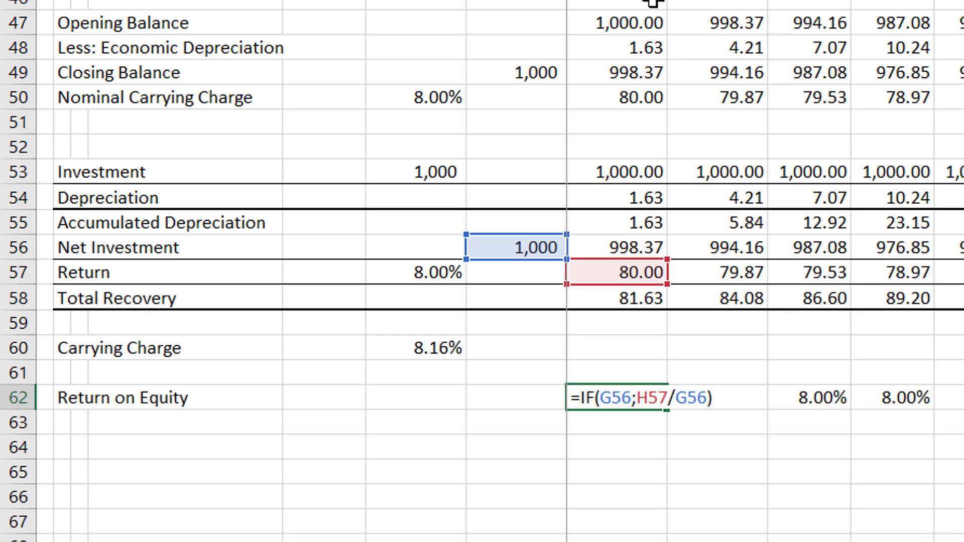
pyautogui.press('Escape')
pyautogui.press('Right')
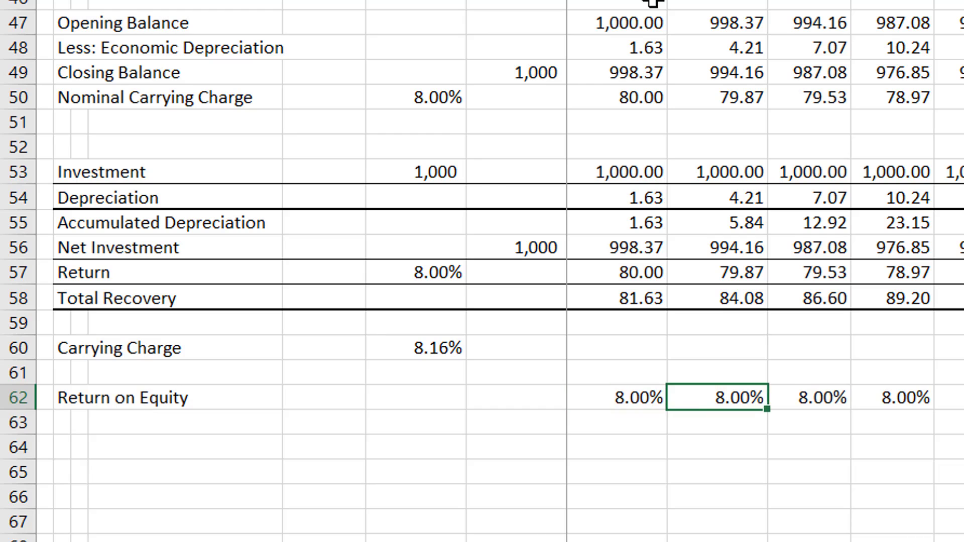
pyautogui.press('F2')
pyautogui.press('Escape')
pyautogui.press('Right')
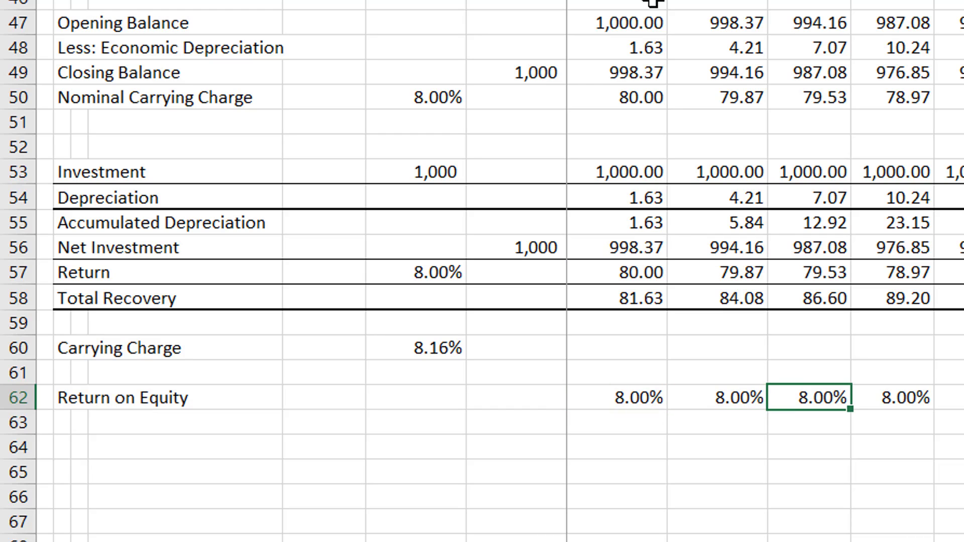
# Inspect the Return on Equity formulas for the third and fourth periods in J62 and K62.
pyautogui.press('F2')
pyautogui.press('Escape')
pyautogui.press('Right')
pyautogui.press('F2')
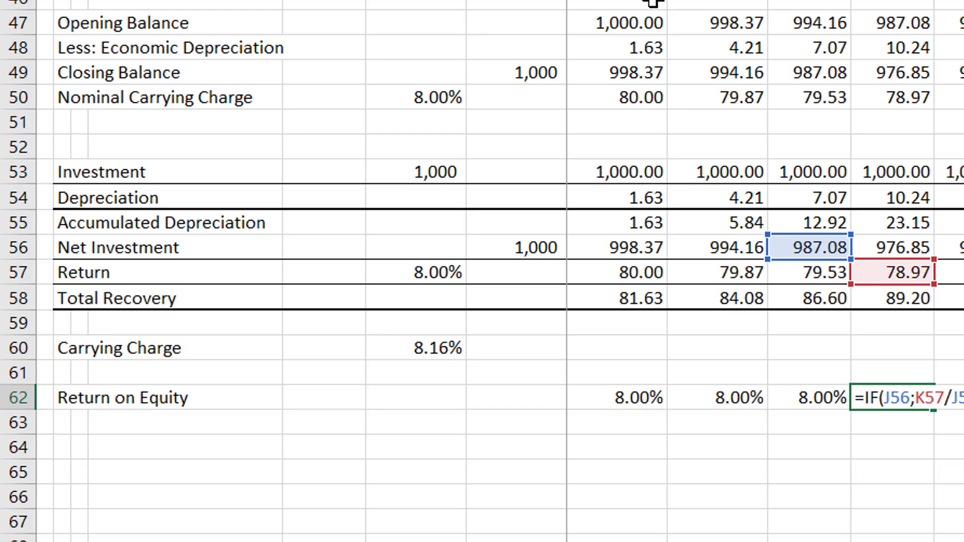
pyautogui.press('Escape')
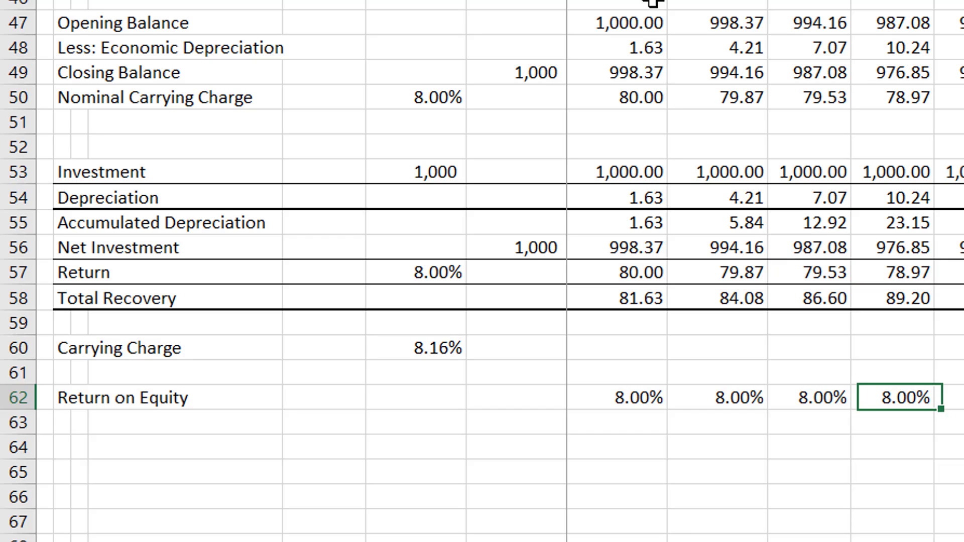
pyautogui.press('Left')
pyautogui.press('Left')
pyautogui.press('Left')
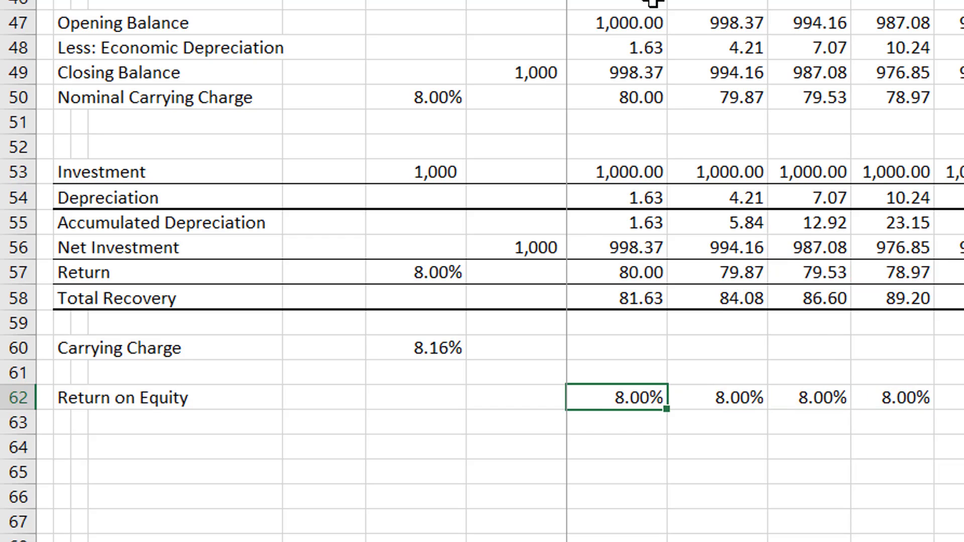
# Go to the Basic Taxes sheet.
pyautogui.hotkey('ctrl', 'pagedown')
pyautogui.press('Up')
pyautogui.press('Up')
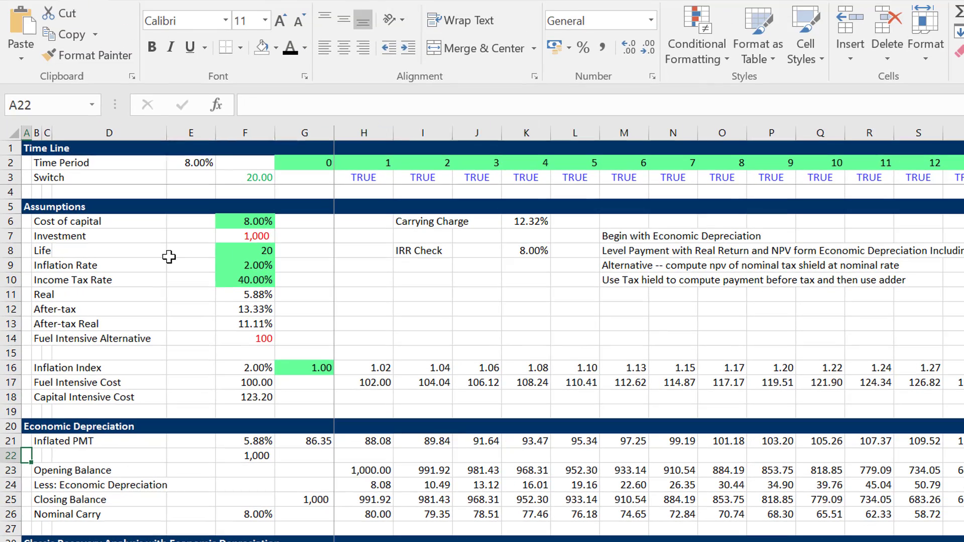
pyautogui.press('alt')
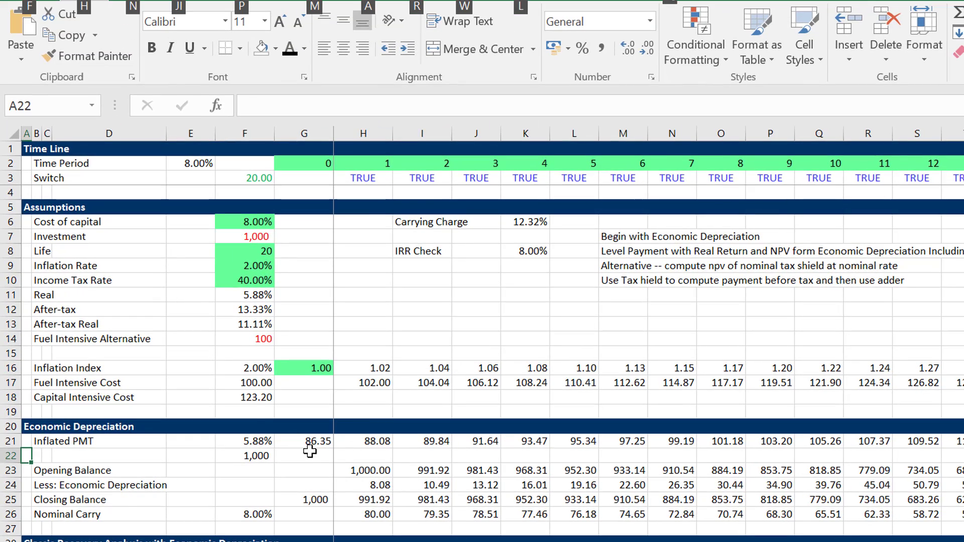
pyautogui.press('Escape')
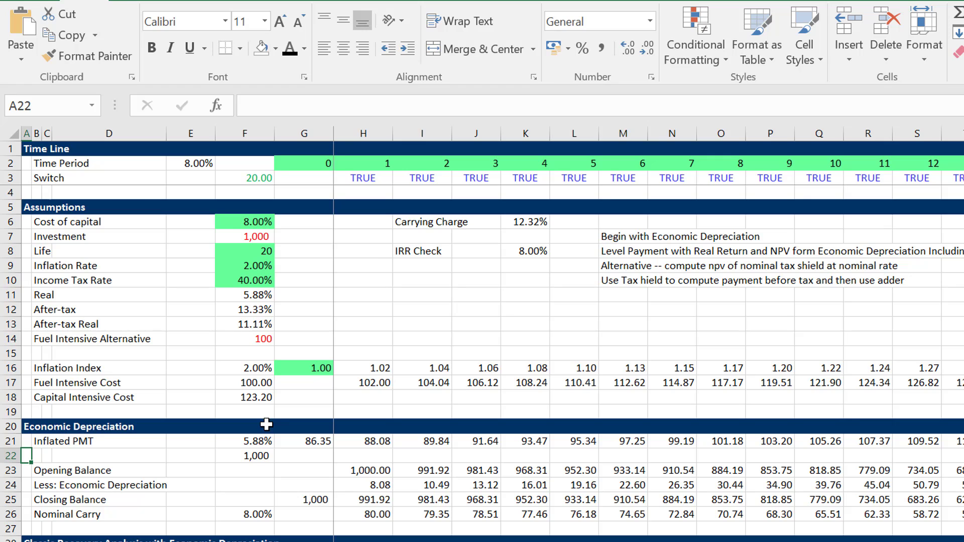
# Switch to the Generic Macros1.xlsm workbook and set the Flex Colour Input cell's fill to a yellow-green standard colour.
pyautogui.click(483, 541)
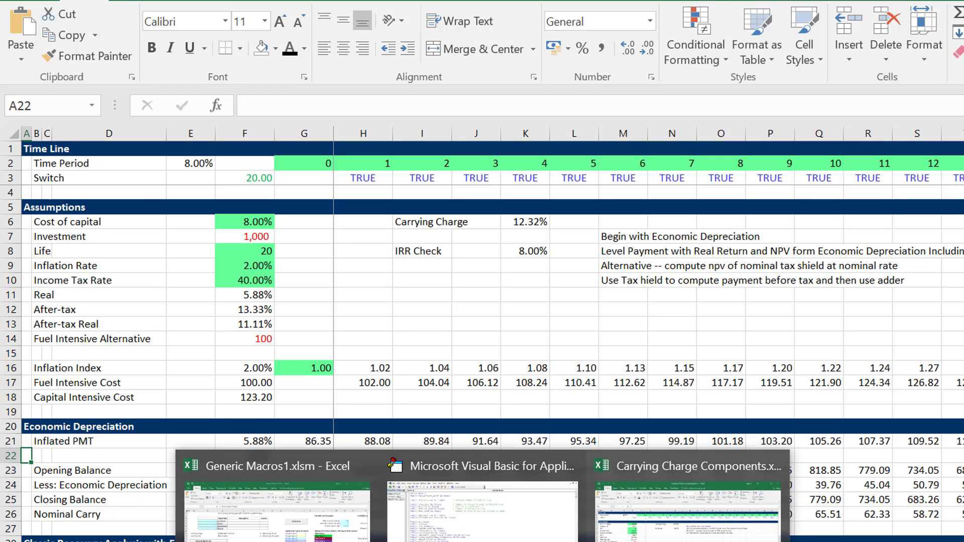
pyautogui.click(277, 507)
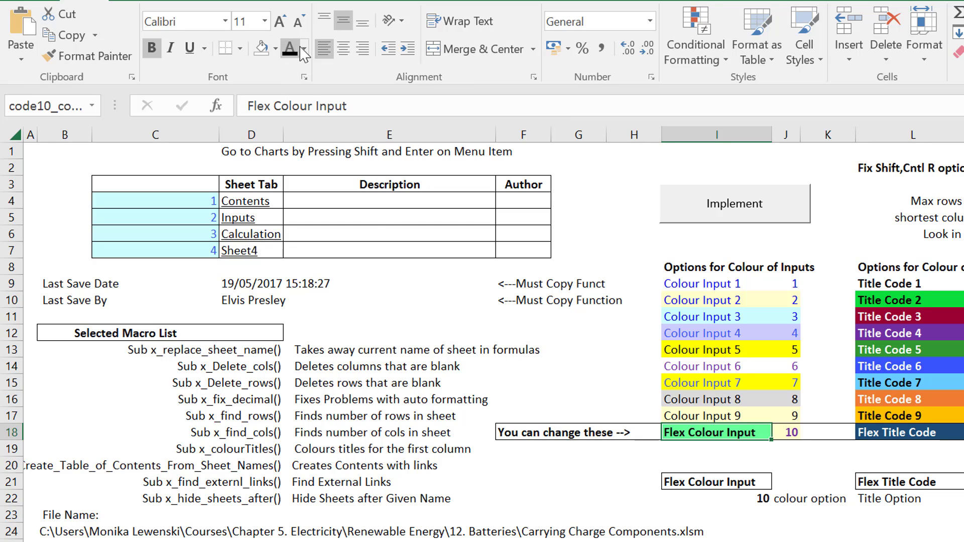
pyautogui.click(276, 49)
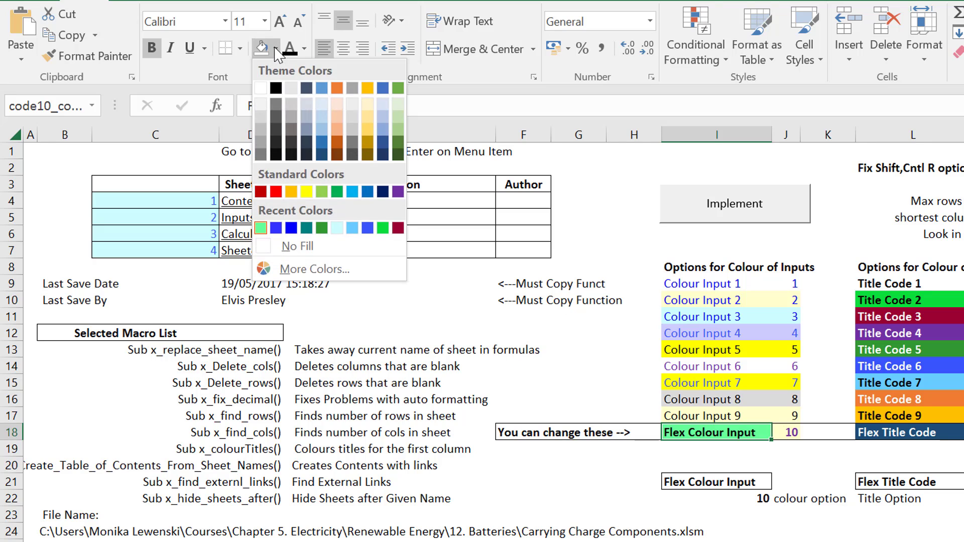
pyautogui.click(304, 266)
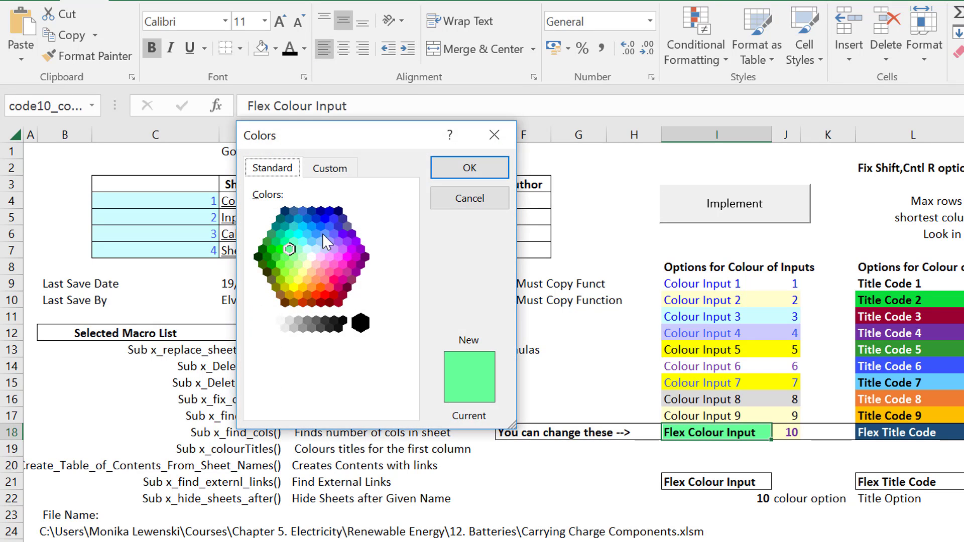
pyautogui.click(291, 234)
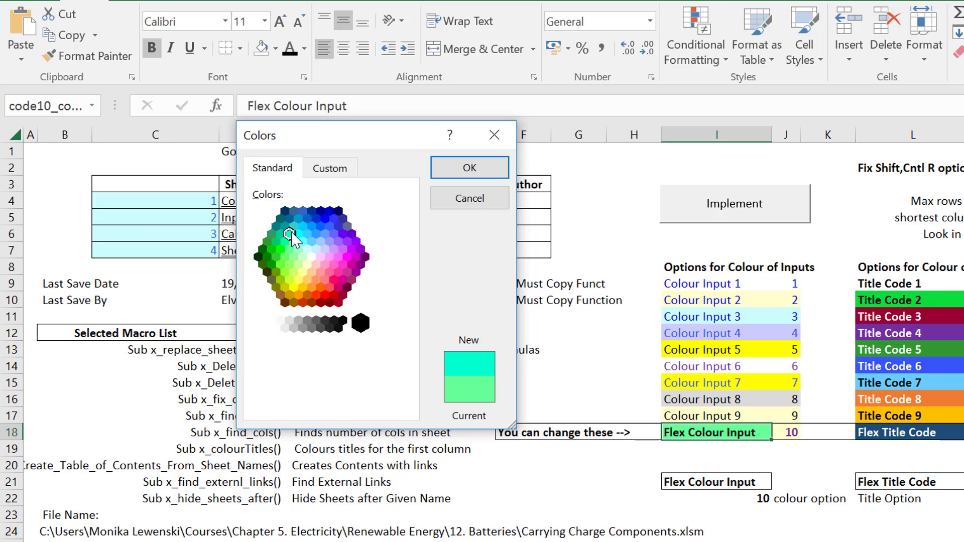
pyautogui.click(304, 257)
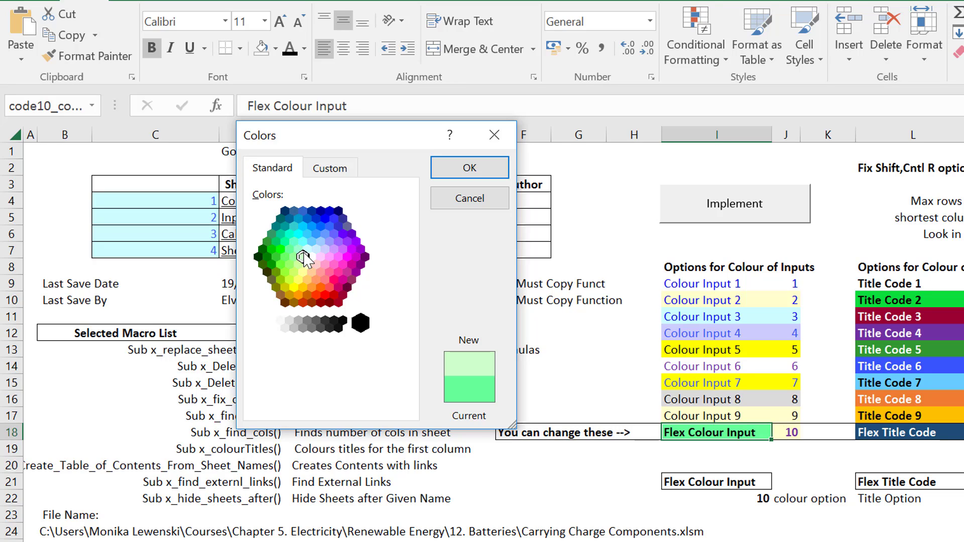
pyautogui.click(290, 264)
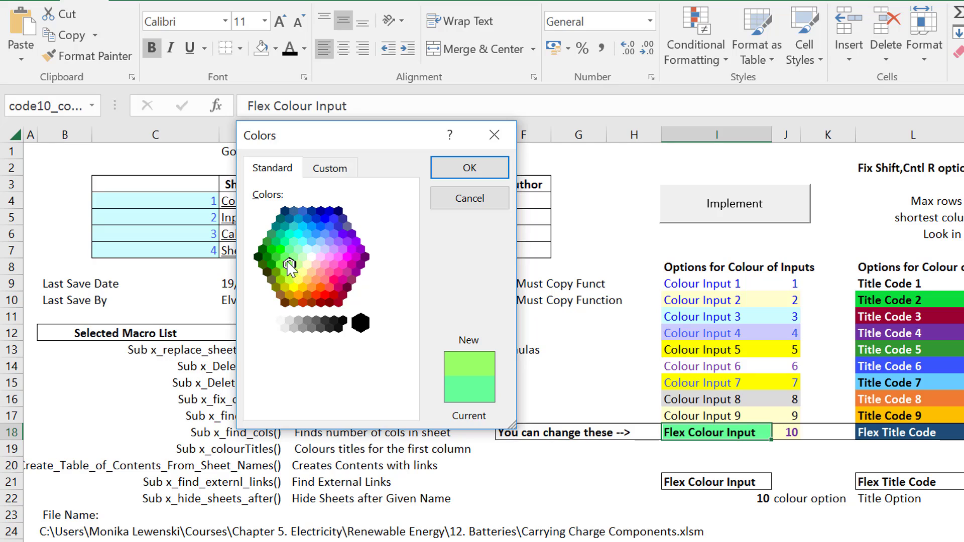
pyautogui.click(280, 249)
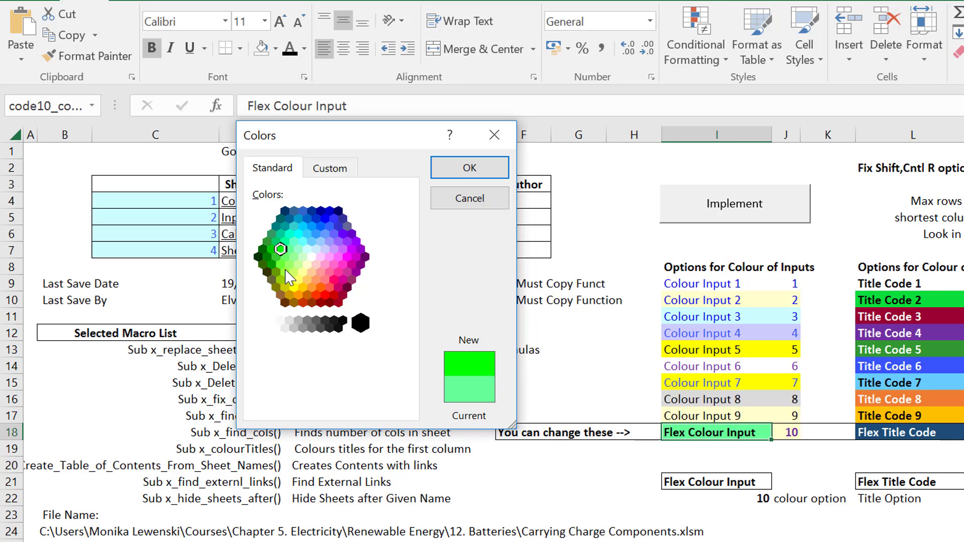
pyautogui.click(290, 265)
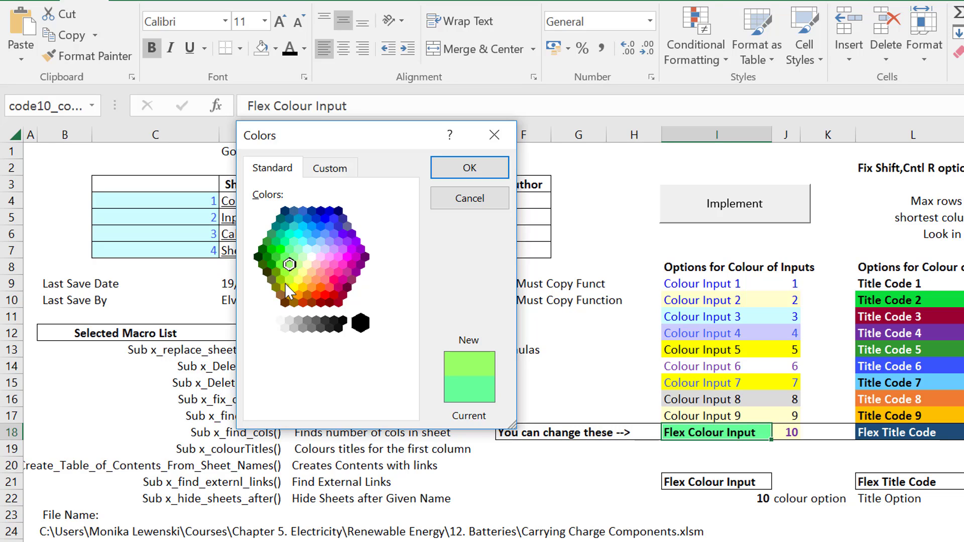
pyautogui.click(290, 280)
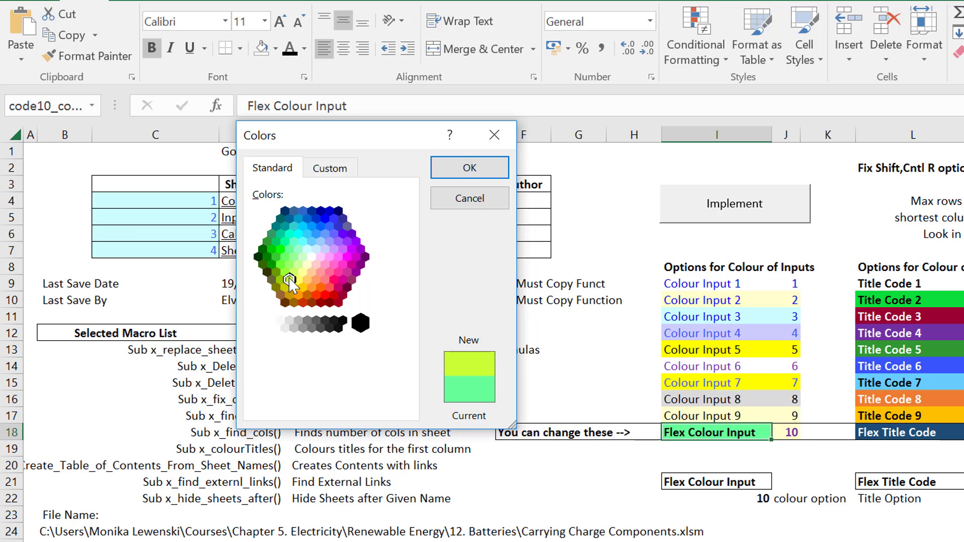
pyautogui.click(470, 173)
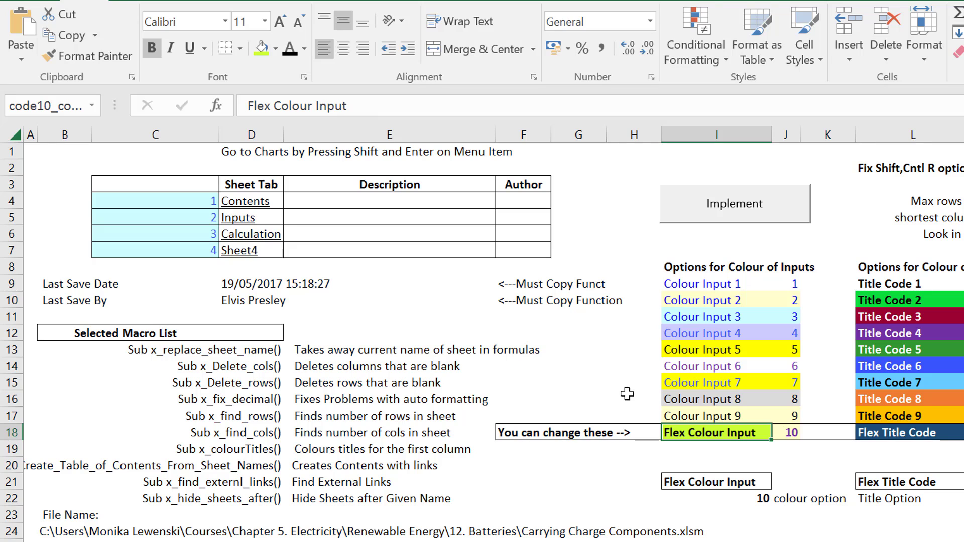
# Recolour the Basic Taxes sheet of Carrying Charge Components.xlsm with the flexible input colour and the title colour from the macro sheet.
pyautogui.click(746, 210)
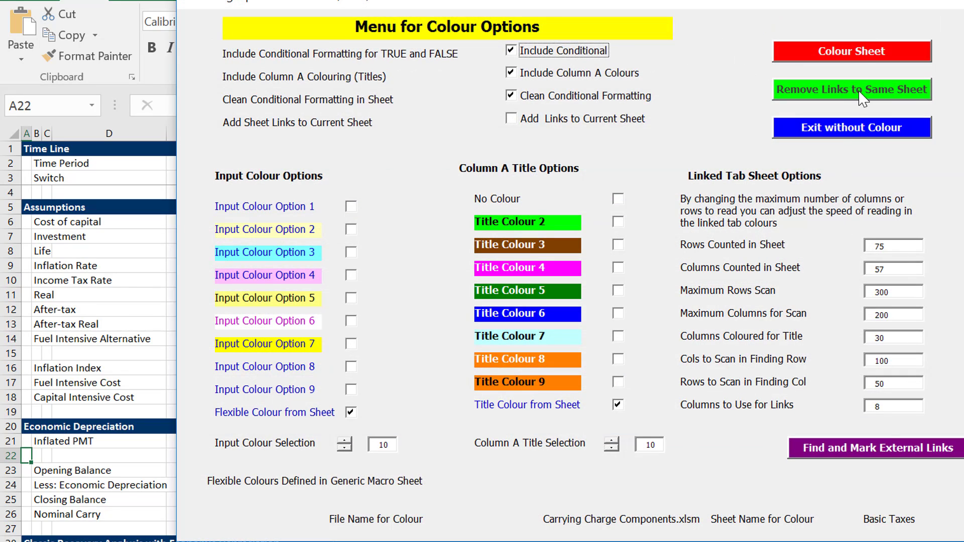
pyautogui.click(854, 50)
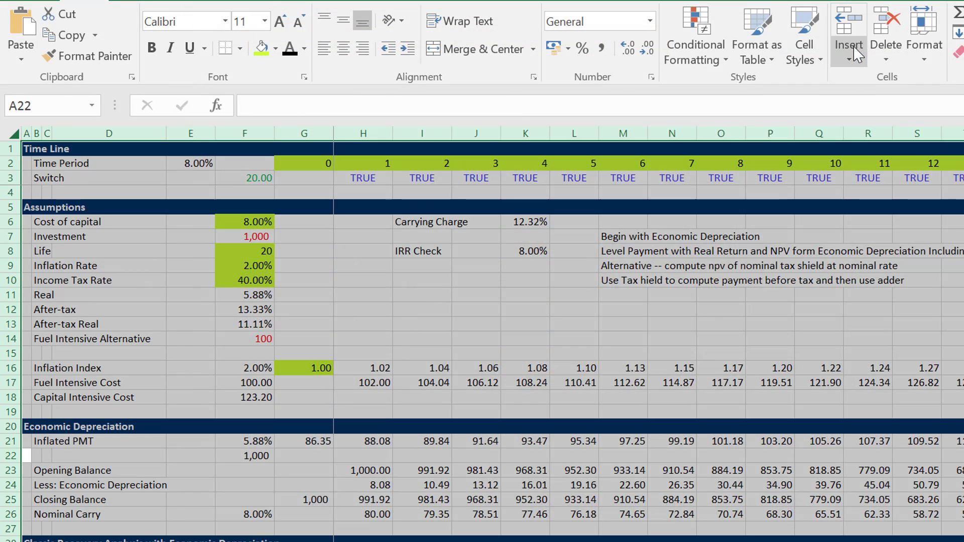
pyautogui.click(236, 311)
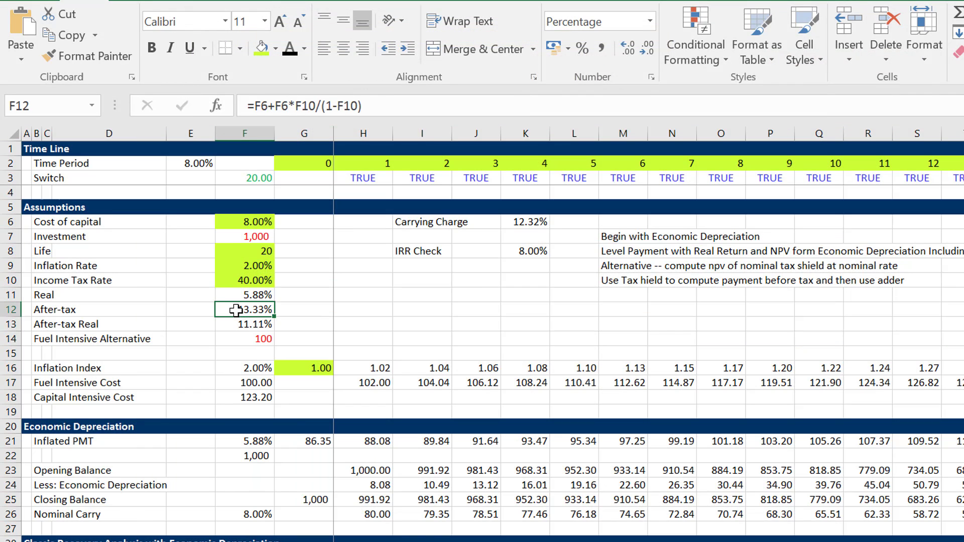
pyautogui.press('Down')
pyautogui.press('Down')
pyautogui.press('Left')
pyautogui.press('Home')
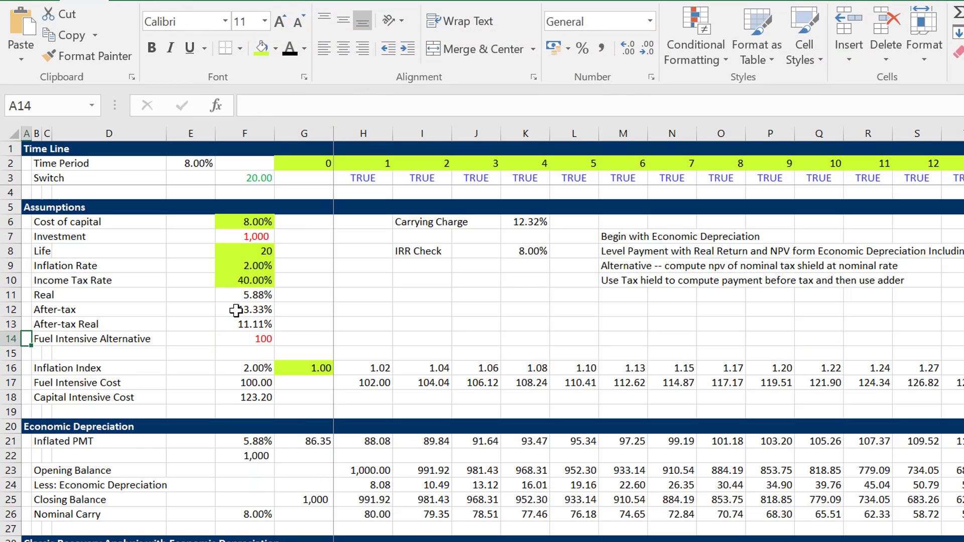
pyautogui.press('Down')
pyautogui.press('Down')
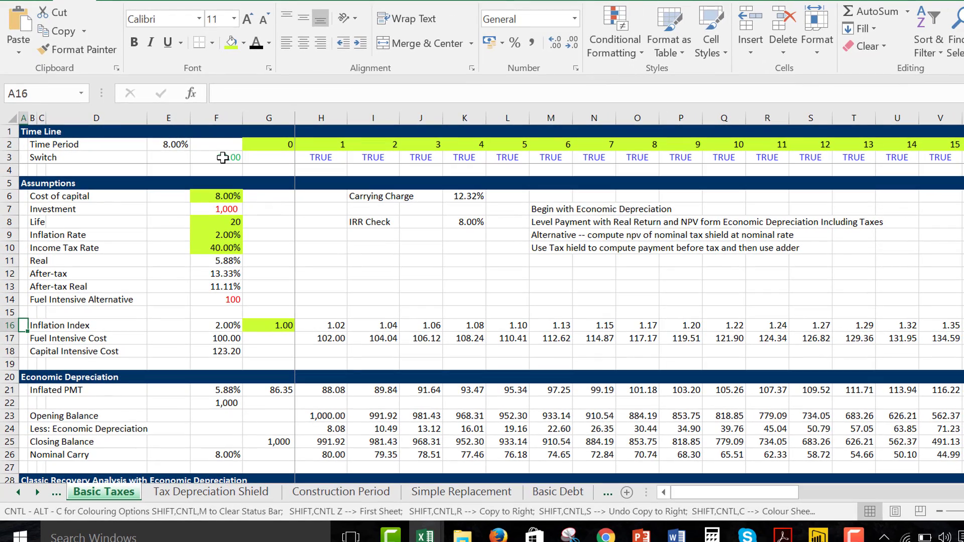
# Review the Switch reference in F3 and the Basic Taxes layout from the Time Line down to the Classic Recovery Analysis.
pyautogui.click(251, 178)
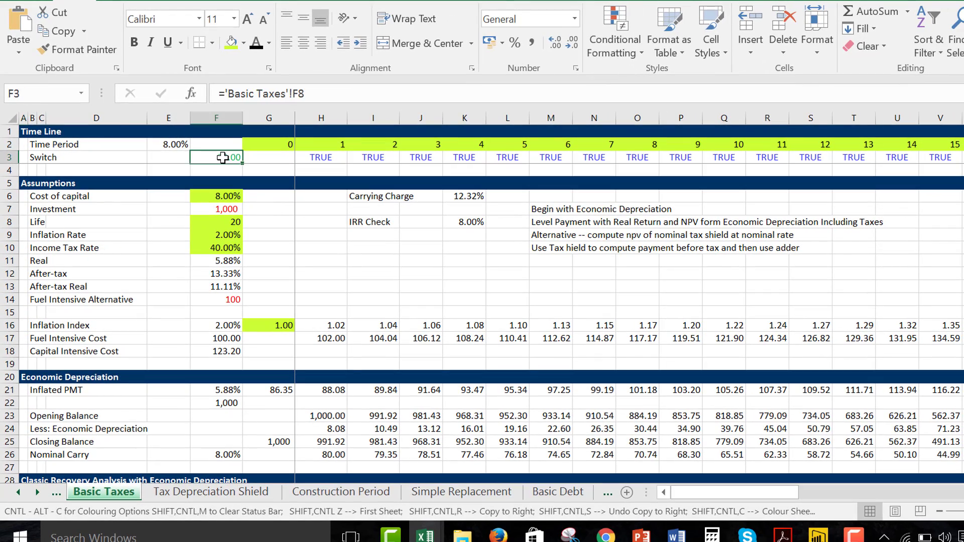
pyautogui.press('Down')
pyautogui.press('Down')
pyautogui.press('Down')
pyautogui.press('Down')
pyautogui.press('Down')
pyautogui.press('Down')
pyautogui.press('Down')
pyautogui.press('Down')
pyautogui.press('Down')
pyautogui.press('Down')
pyautogui.press('Down')
pyautogui.press('Down')
pyautogui.press('Down')
pyautogui.press('Down')
pyautogui.press('Down')
pyautogui.press('Down')
pyautogui.press('Down')
pyautogui.press('Down')
pyautogui.press('Down')
pyautogui.press('Down')
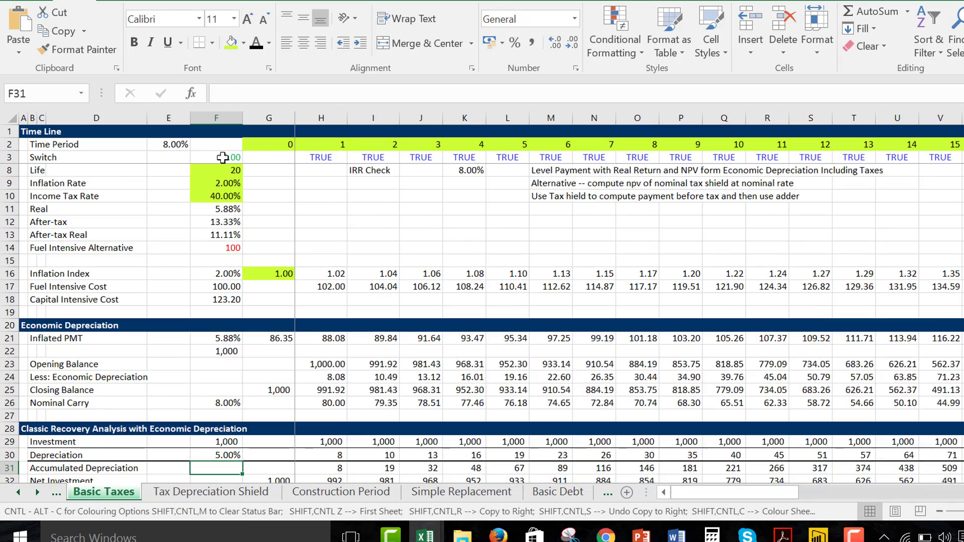
pyautogui.press('Down')
pyautogui.press('Down')
pyautogui.press('Up')
pyautogui.press('Up')
pyautogui.press('Up')
pyautogui.press('Up')
pyautogui.press('Up')
pyautogui.press('Up')
pyautogui.press('Up')
pyautogui.press('Up')
pyautogui.press('Up')
pyautogui.press('Up')
pyautogui.press('Up')
pyautogui.press('Up')
pyautogui.press('Up')
pyautogui.press('Up')
pyautogui.press('Up')
pyautogui.press('Up')
pyautogui.press('Up')
pyautogui.press('Up')
pyautogui.press('Up')
pyautogui.press('Up')
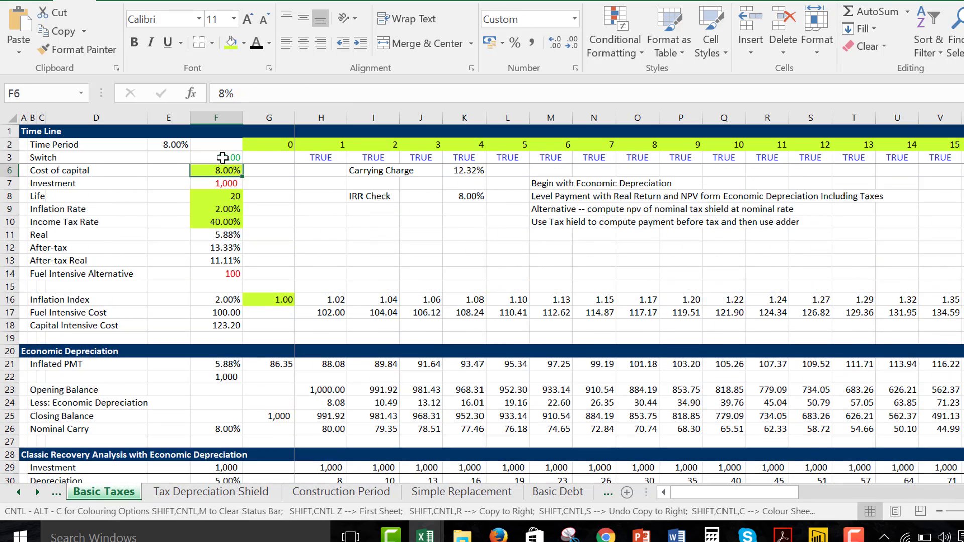
pyautogui.press('Up')
pyautogui.press('Up')
pyautogui.press('Up')
pyautogui.press('Up')
pyautogui.press('Up')
pyautogui.press('Down')
pyautogui.press('Down')
pyautogui.press('Down')
pyautogui.press('Down')
pyautogui.press('Down')
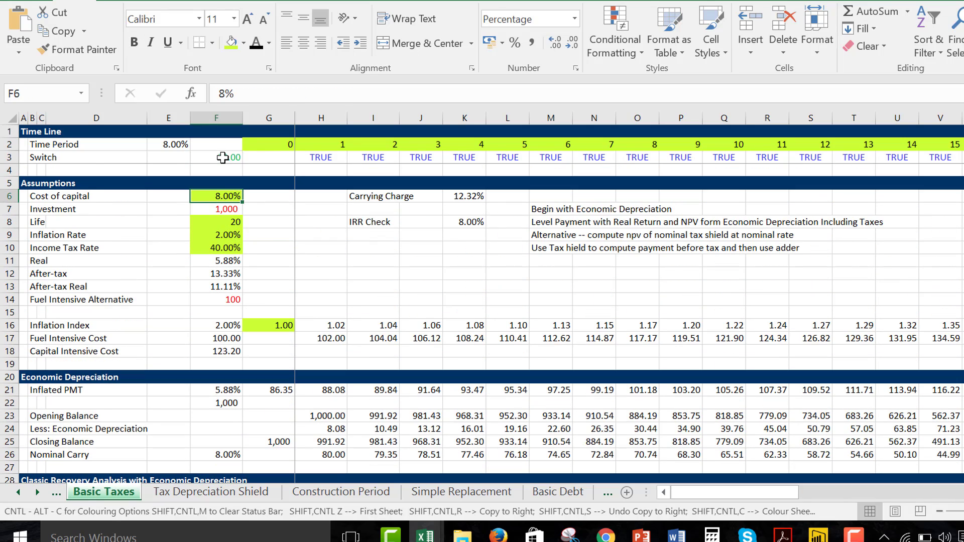
# Examine the Life, Inflation Rate and Income Tax Rate inputs in the Assumptions section.
pyautogui.press('Down')
pyautogui.press('Down')
pyautogui.press('Down')
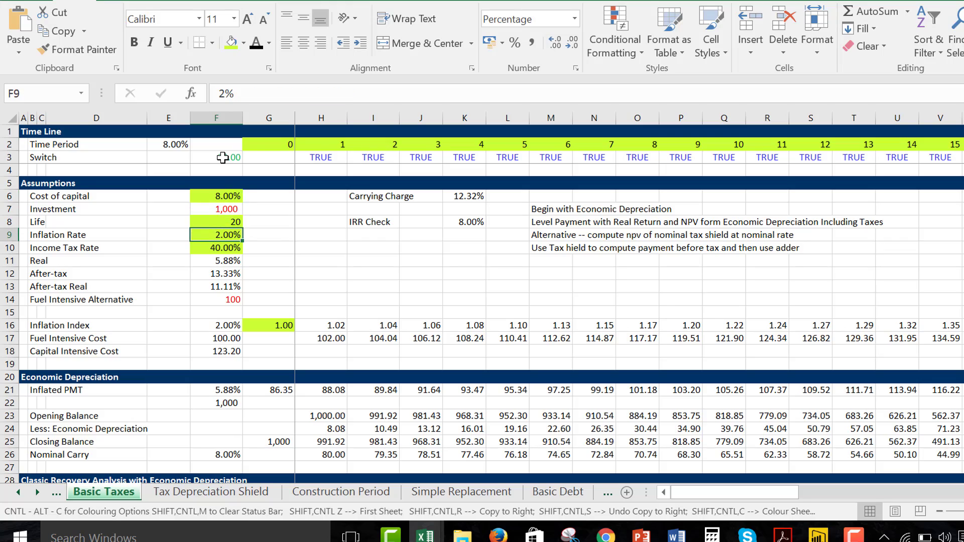
pyautogui.press('Up')
pyautogui.press('Down')
pyautogui.press('Down')
pyautogui.press('Up')
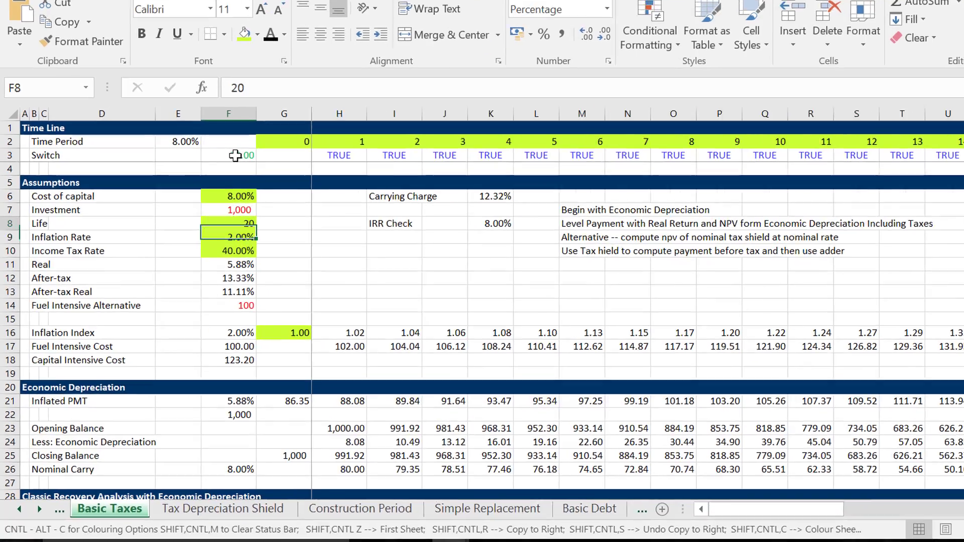
pyautogui.press('Down')
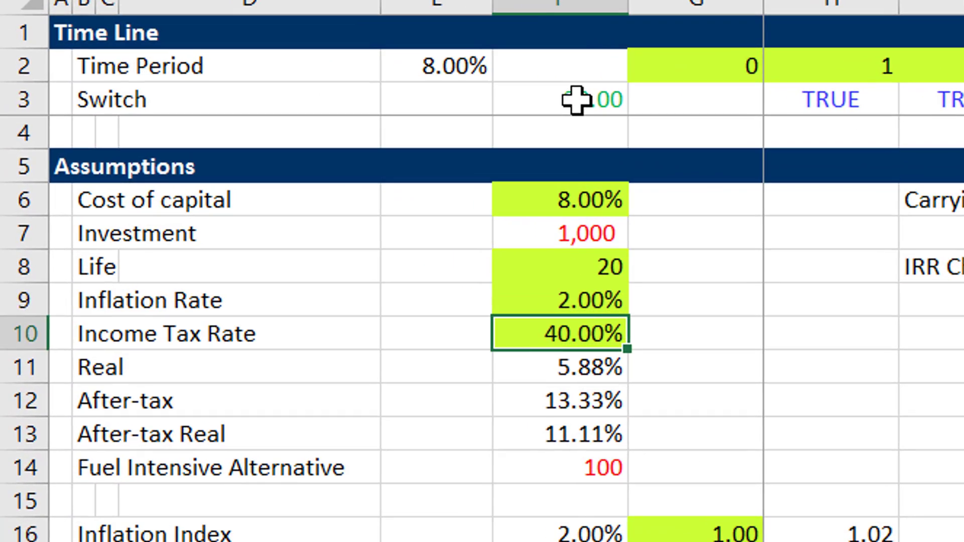
pyautogui.press('Up')
pyautogui.press('Down')
pyautogui.press('Up')
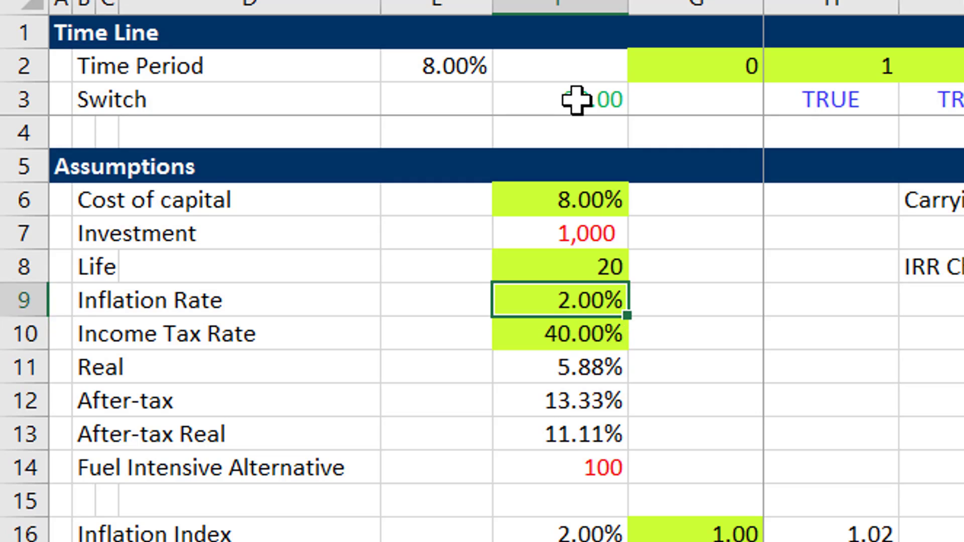
pyautogui.press('Down')
pyautogui.press('Up')
pyautogui.press('Down')
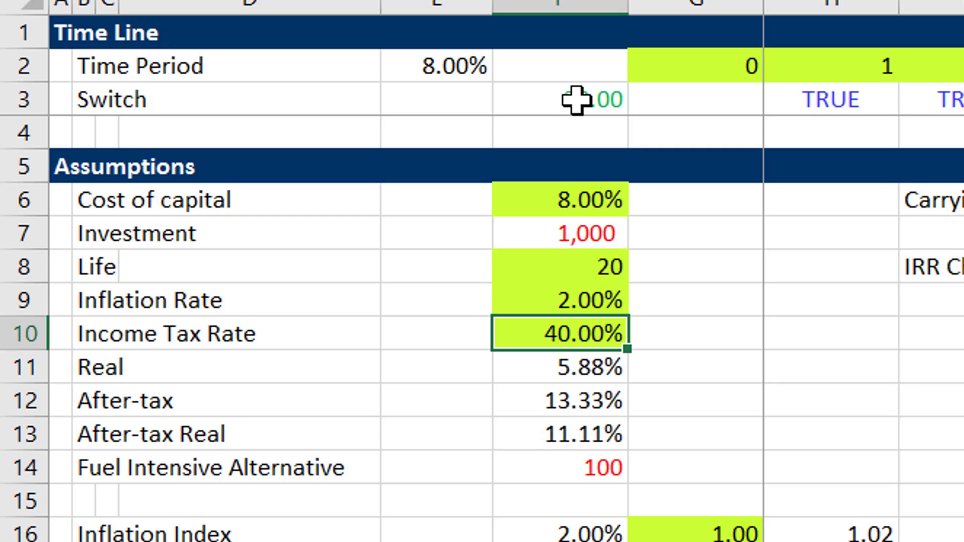
pyautogui.hotkey('ctrl', 'shift', '5')
pyautogui.hotkey('ctrl', 'z')
pyautogui.press('Up')
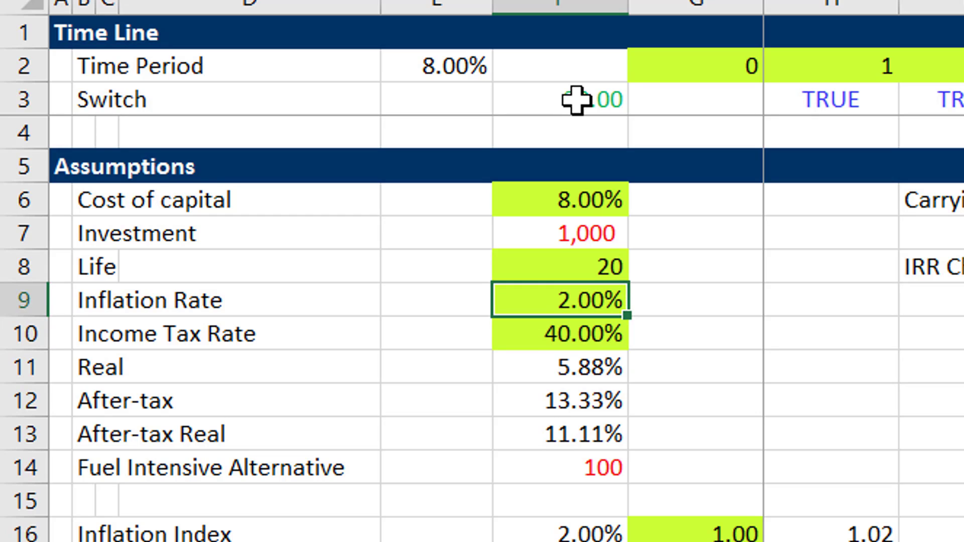
# Inspect the Inflated PMT rate formula in F21 and go back to the Inflation Rate input.
pyautogui.press('Down')
pyautogui.press('Down')
pyautogui.press('Down')
pyautogui.press('Down')
pyautogui.press('Down')
pyautogui.press('Down')
pyautogui.press('Down')
pyautogui.press('Down')
pyautogui.press('Down')
pyautogui.press('Down')
pyautogui.press('Down')
pyautogui.press('Down')
pyautogui.press('Down')
pyautogui.press('Down')
pyautogui.press('Down')
pyautogui.press('Down')
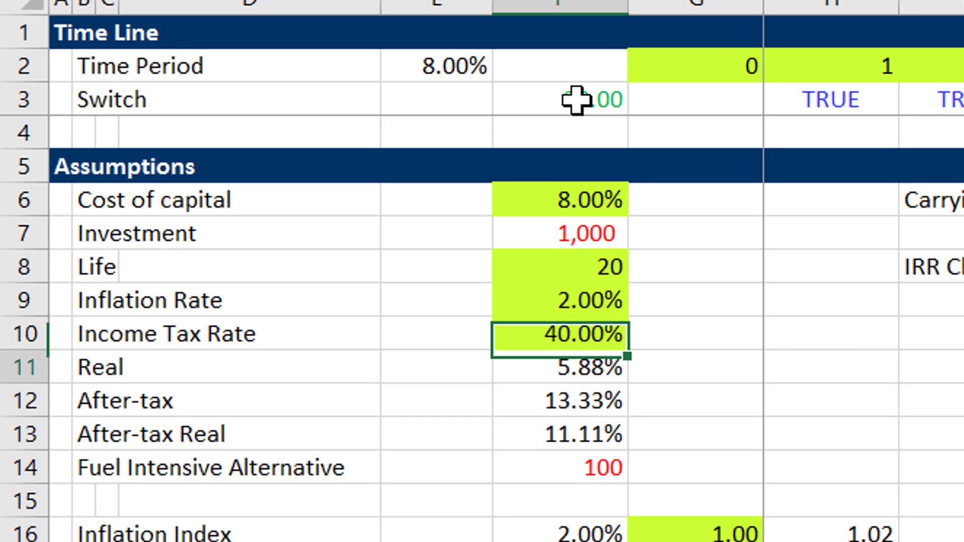
pyautogui.press('Down')
pyautogui.press('Down')
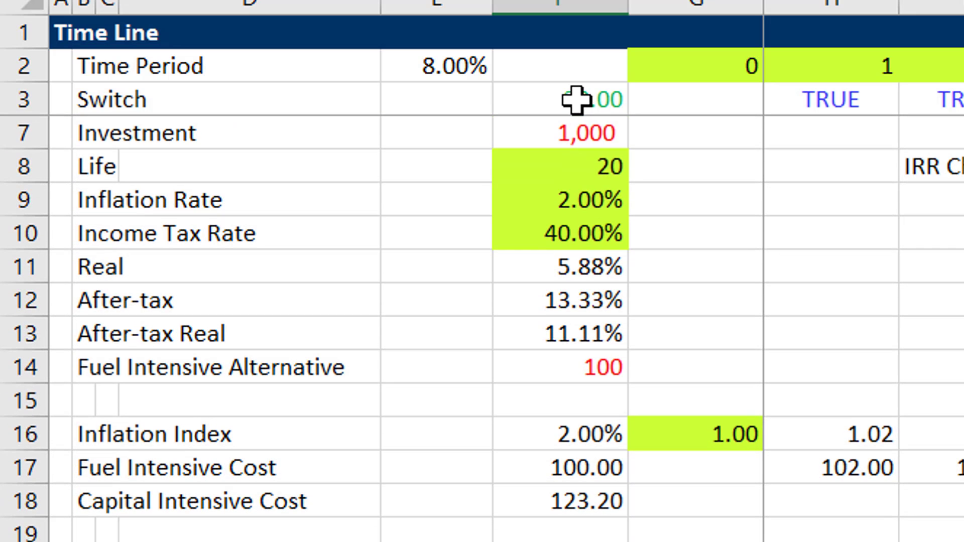
pyautogui.press('F2')
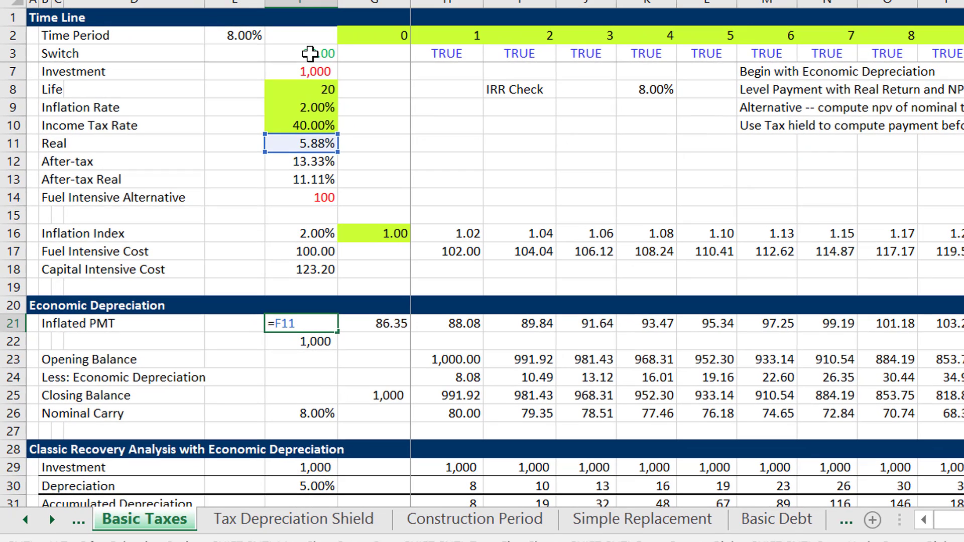
pyautogui.press('Escape')
pyautogui.press('Up')
pyautogui.press('Up')
pyautogui.press('Up')
pyautogui.press('Up')
pyautogui.press('Up')
pyautogui.press('Up')
pyautogui.press('Up')
pyautogui.press('Up')
pyautogui.press('Up')
pyautogui.press('Up')
pyautogui.press('Up')
pyautogui.press('Up')
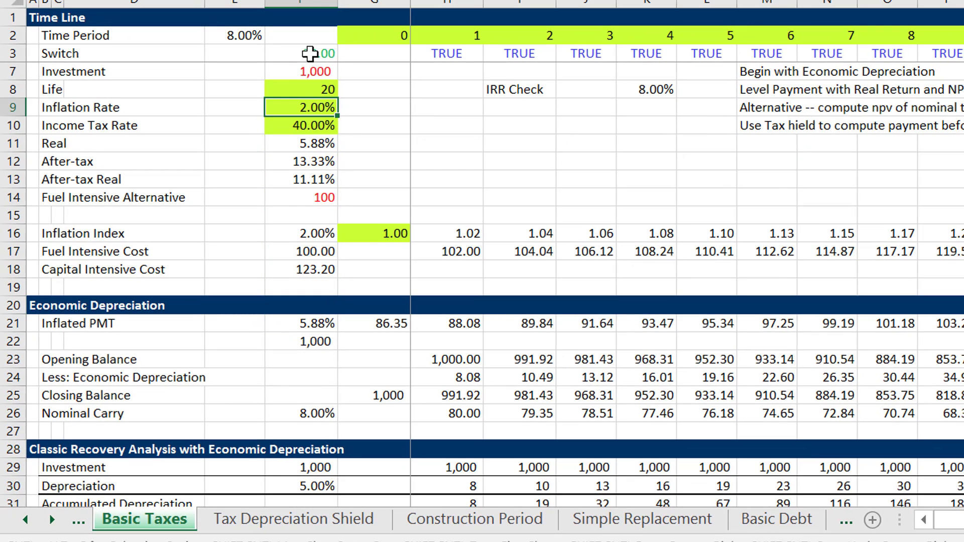
# Enter the Real rate formula =(1+F6)/(1+F9)-1 in F11, from the Cost of capital and the Inflation Rate.
pyautogui.press('Down')
pyautogui.press('Down')
pyautogui.write('=')
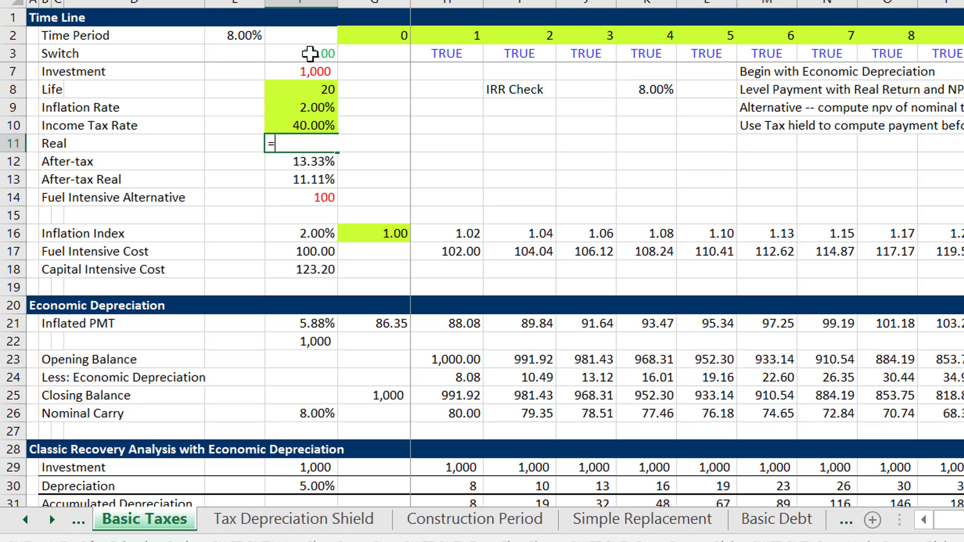
pyautogui.write('(1+')
pyautogui.press('Up')
pyautogui.press('Up')
pyautogui.press('Up')
pyautogui.press('Up')
pyautogui.press('Up')
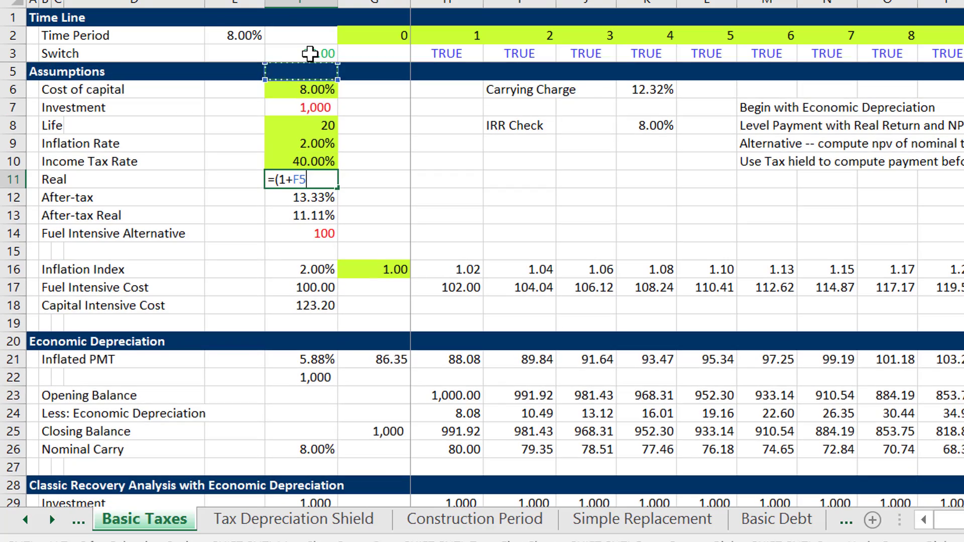
pyautogui.write(')/')
pyautogui.write('(1')
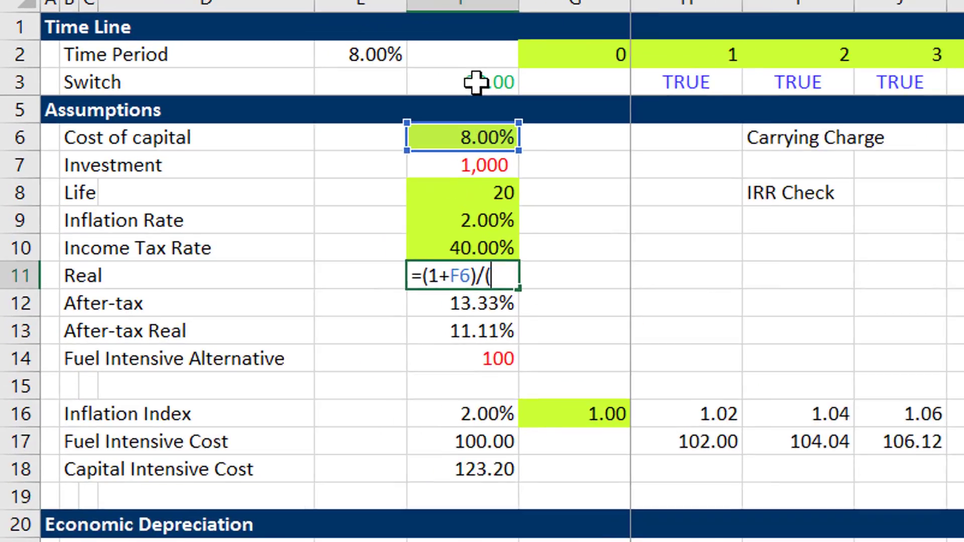
pyautogui.write('+')
pyautogui.press('Up')
pyautogui.press('Up')
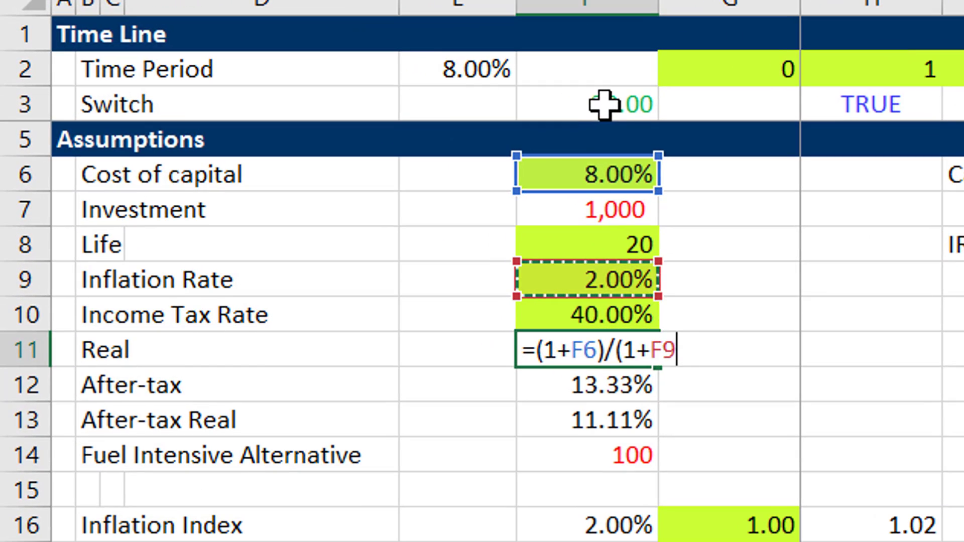
pyautogui.write(')-1')
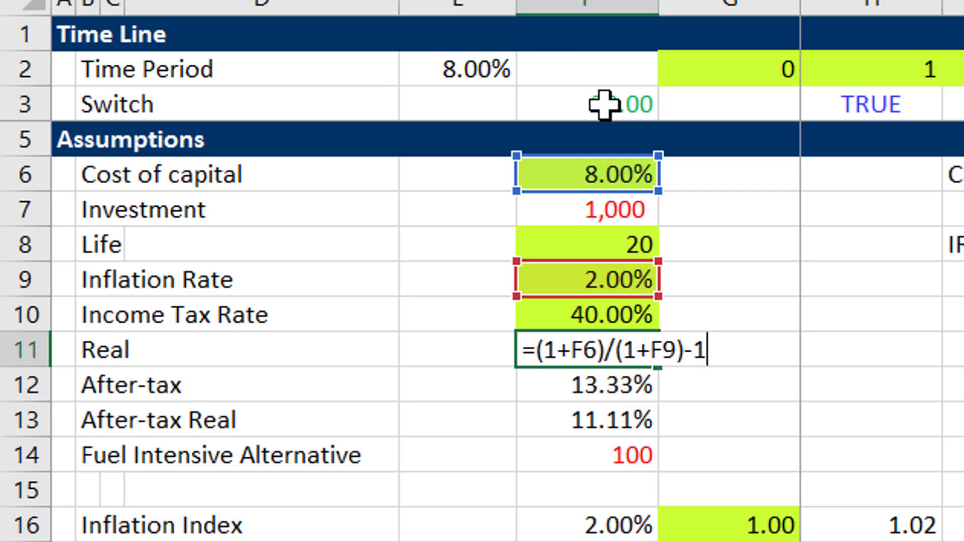
pyautogui.press('Return')
# Inspect the PMT formula in G21 of the Inflated PMT row.
pyautogui.press('Up')
pyautogui.press('Down')
pyautogui.press('Down')
pyautogui.press('Down')
pyautogui.press('Down')
pyautogui.press('Down')
pyautogui.press('Down')
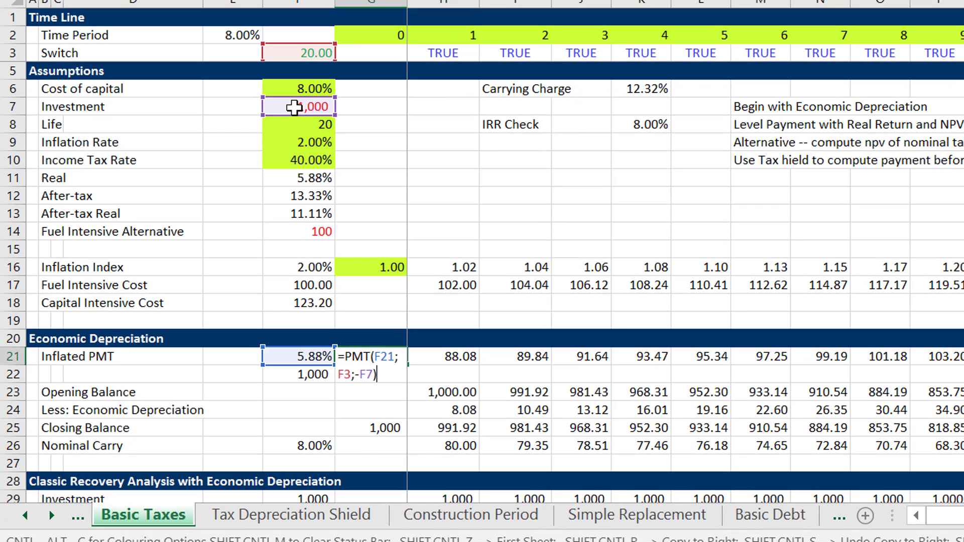
pyautogui.hotkey('ctrl', 'Return')
# Inspect the first-year Nominal Carry formula in H26.
pyautogui.press('Right')
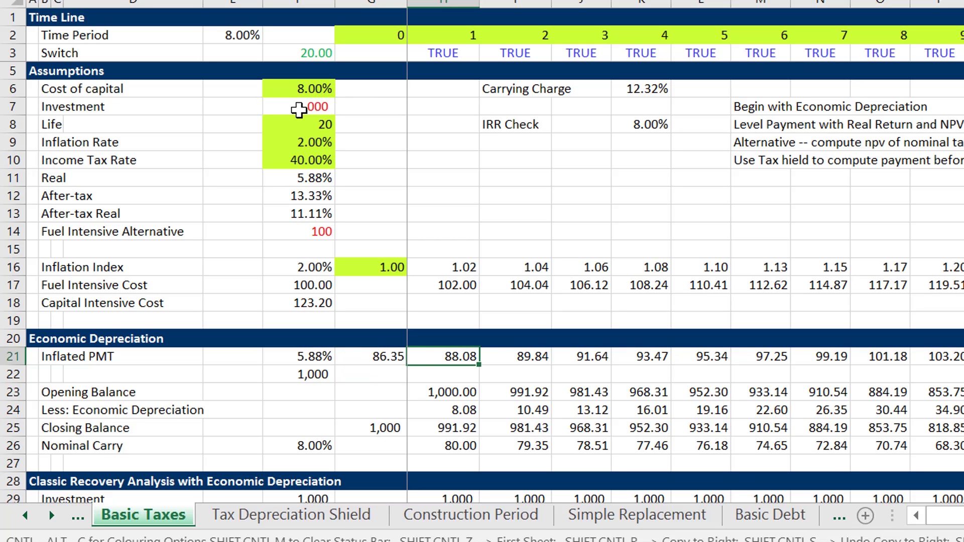
pyautogui.press('Down')
pyautogui.press('Down')
pyautogui.press('Down')
pyautogui.press('Down')
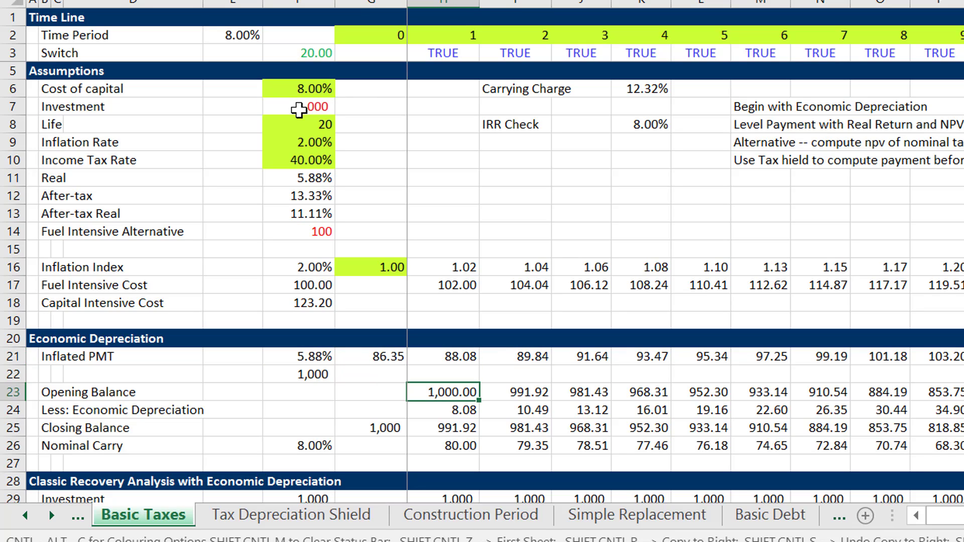
pyautogui.press('F2')
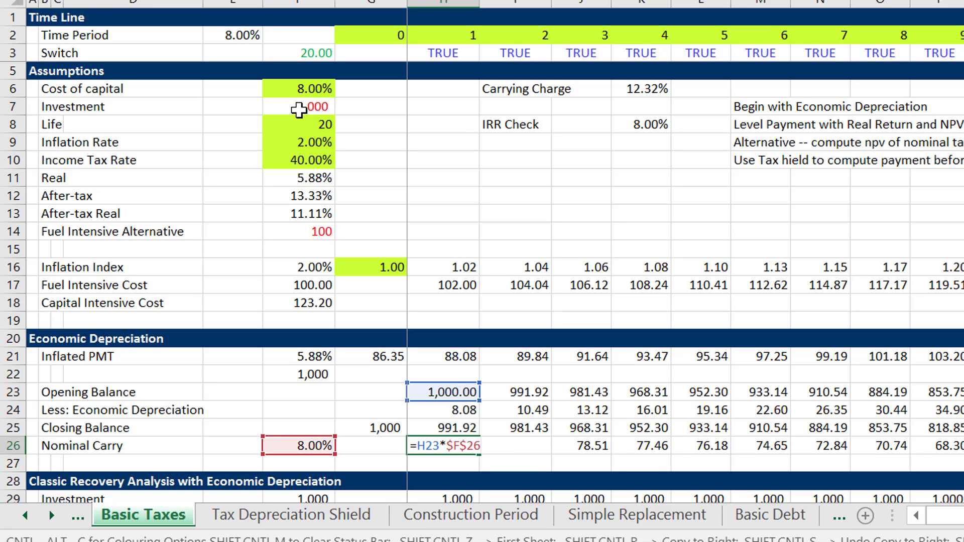
pyautogui.press('Return')
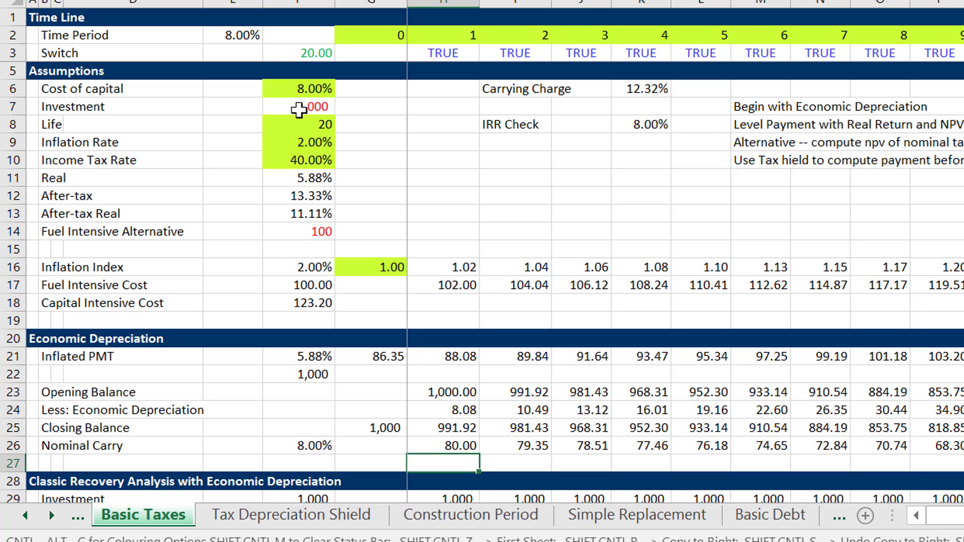
# Inspect the first-year Less: Economic Depreciation formula in H24 and select its row across the whole time line.
pyautogui.press('Up')
pyautogui.press('Up')
pyautogui.press('Up')
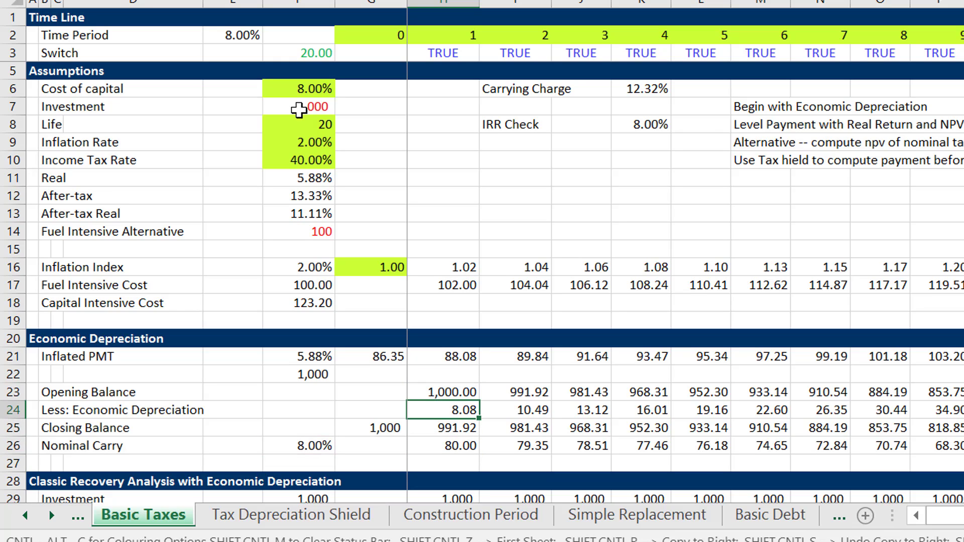
pyautogui.press('F2')
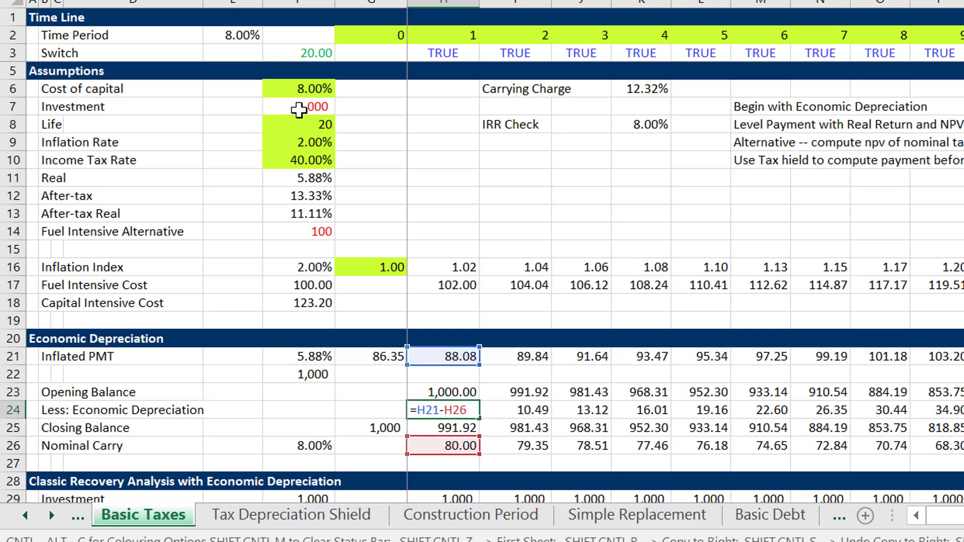
pyautogui.press('Escape')
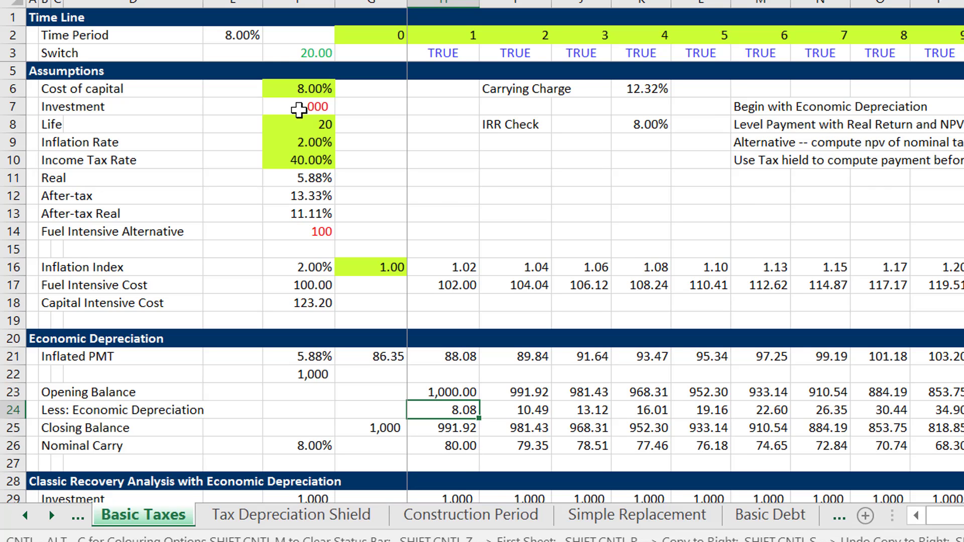
pyautogui.hotkey('ctrl', 'shift', 'Right')
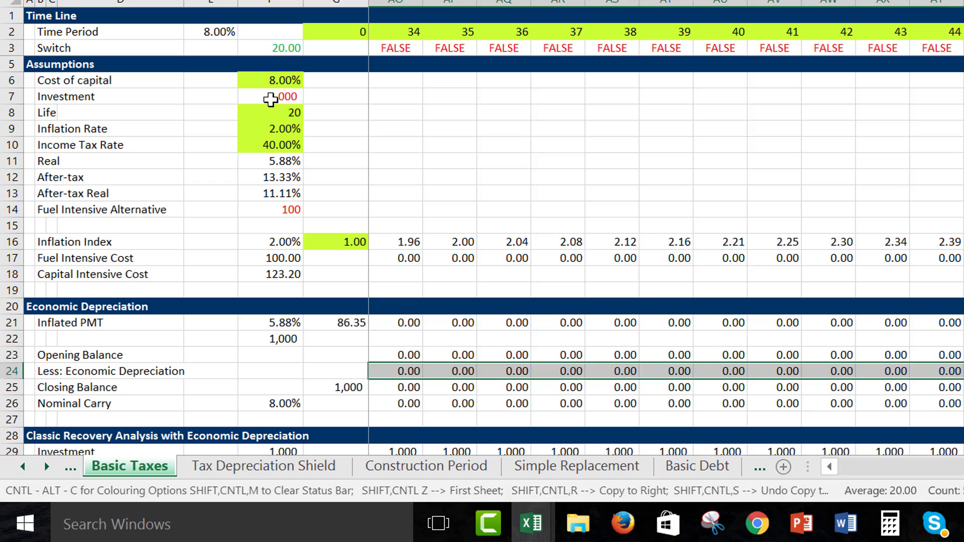
pyautogui.press('Left')
pyautogui.press('Right')
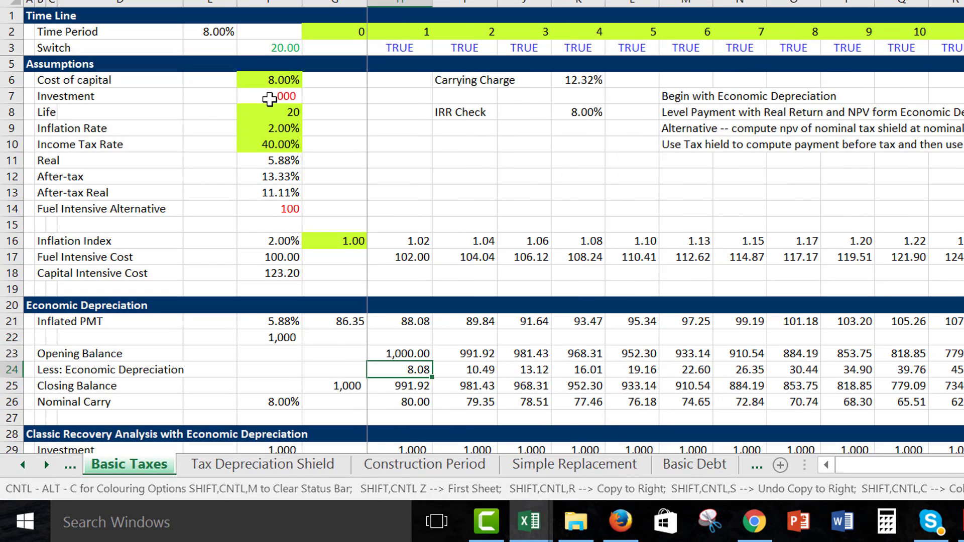
# Re-enter the Less: Economic Depreciation formula =H21-H26 in H24 and copy it across the row.
pyautogui.write('=')
pyautogui.press('Up')
pyautogui.press('Up')
pyautogui.press('Up')
pyautogui.write('-')
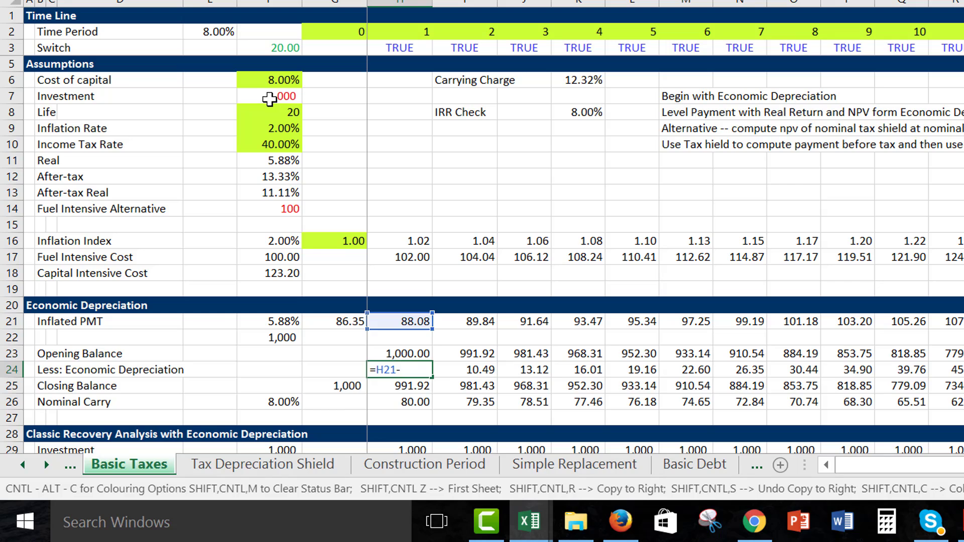
pyautogui.press('Down')
pyautogui.press('Down')
pyautogui.hotkey('ctrl', 'Return')
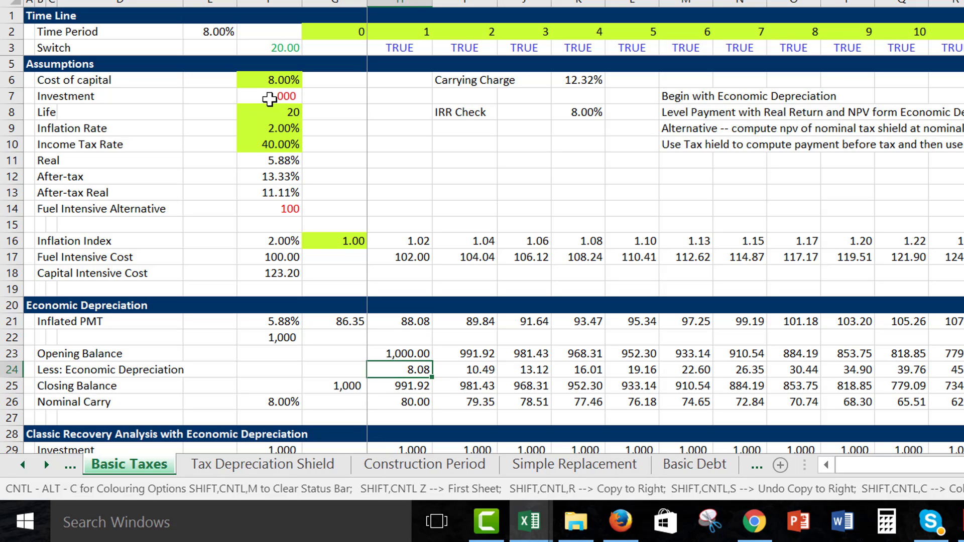
pyautogui.hotkey('ctrl', 'shift', 'r')
# Check the sum of the Less: Economic Depreciation row over the whole time line.
pyautogui.press('Left')
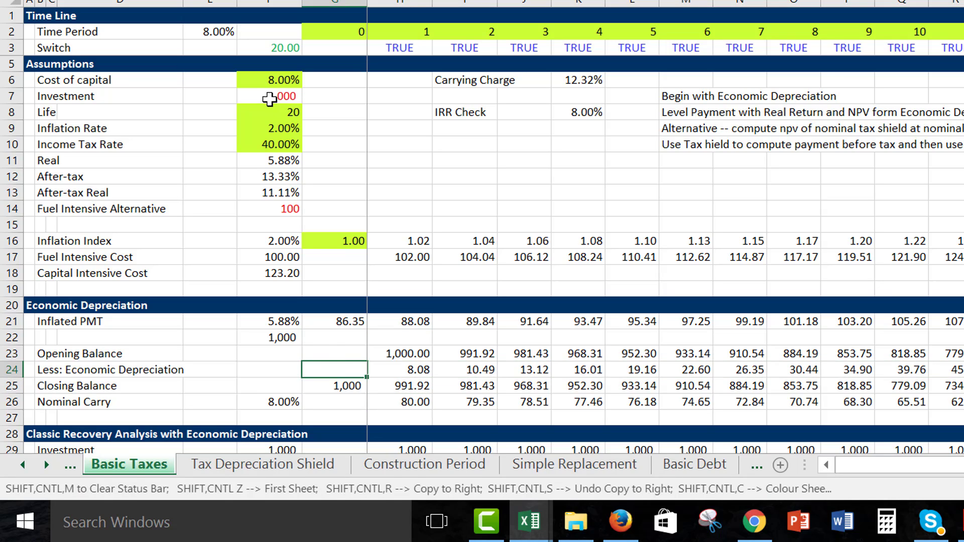
pyautogui.press('Right')
pyautogui.hotkey('ctrl', 'shift', 'Right')
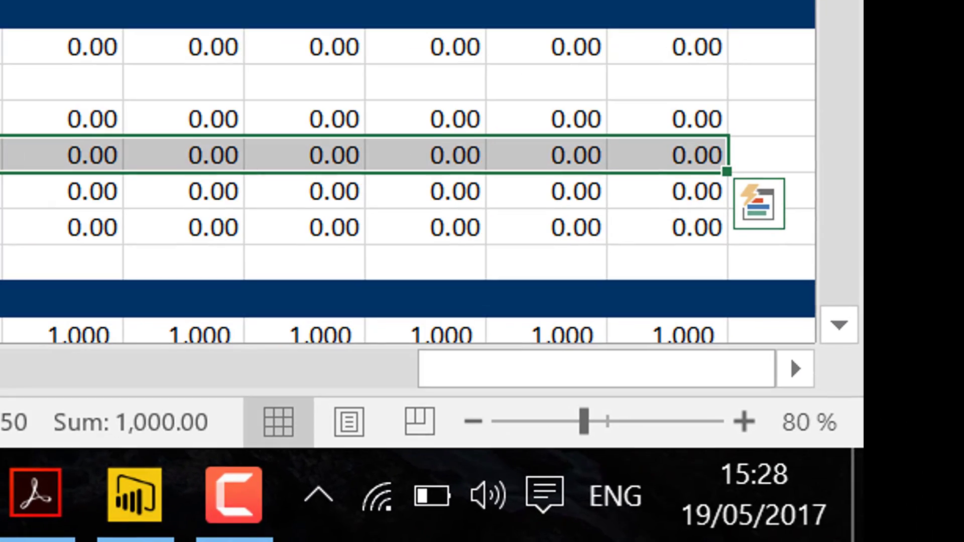
pyautogui.press('Left')
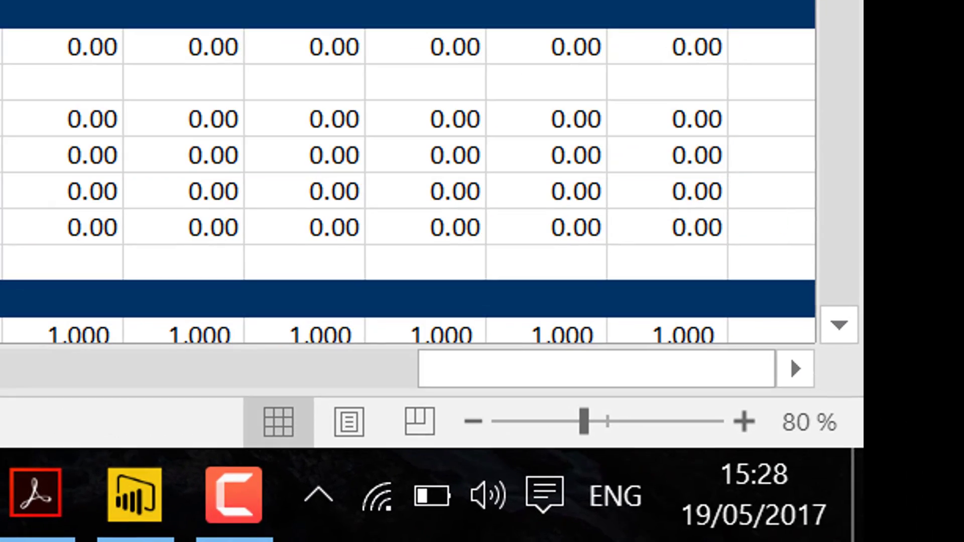
pyautogui.hotkey('ctrl', 'Left')
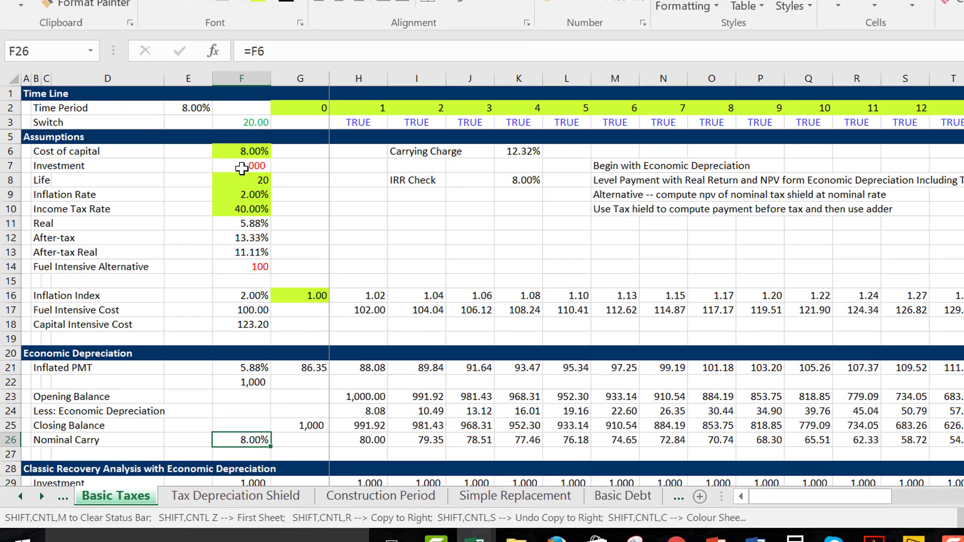
# Look over the Classic Recovery Analysis with Economic Depreciation section from Investment down to Real Recovery.
pyautogui.press('Down')
pyautogui.press('Down')
pyautogui.press('Down')
pyautogui.press('Down')
pyautogui.press('Down')
pyautogui.press('Down')
pyautogui.press('Down')
pyautogui.press('Down')
pyautogui.press('Down')
pyautogui.press('Down')
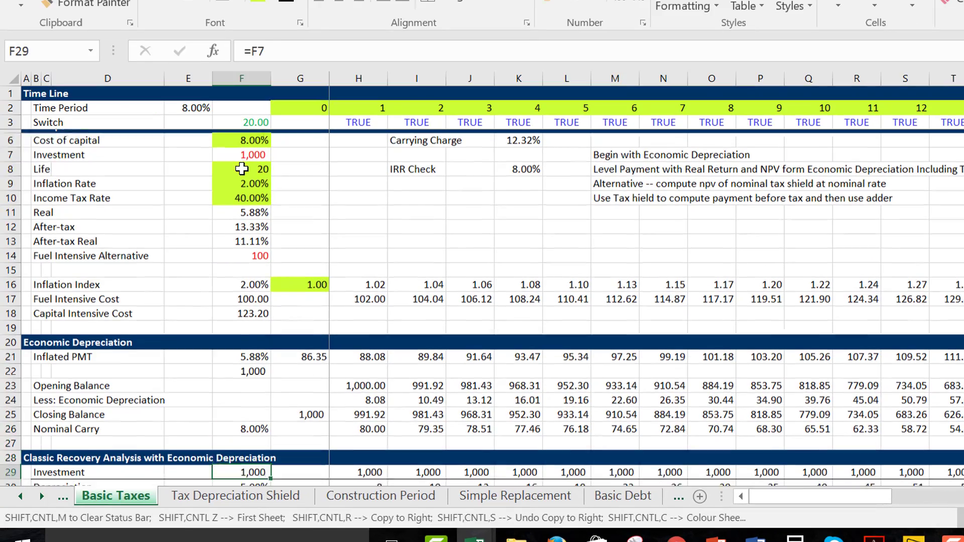
pyautogui.press('Down')
pyautogui.press('Down')
pyautogui.press('Down')
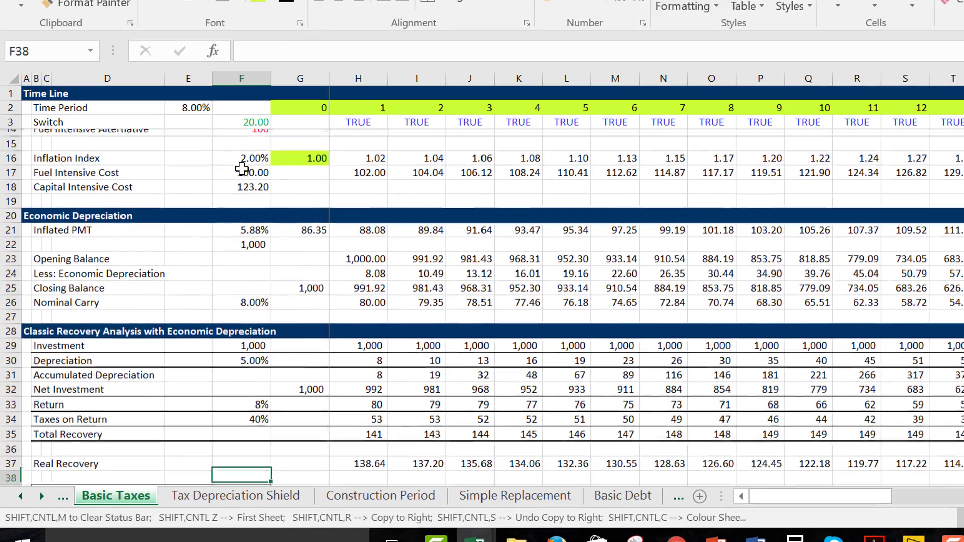
pyautogui.press('Up')
pyautogui.press('Up')
pyautogui.press('Up')
pyautogui.press('Up')
pyautogui.press('Up')
pyautogui.press('Up')
pyautogui.press('Up')
pyautogui.press('Up')
pyautogui.press('Up')
pyautogui.press('Up')
pyautogui.press('Up')
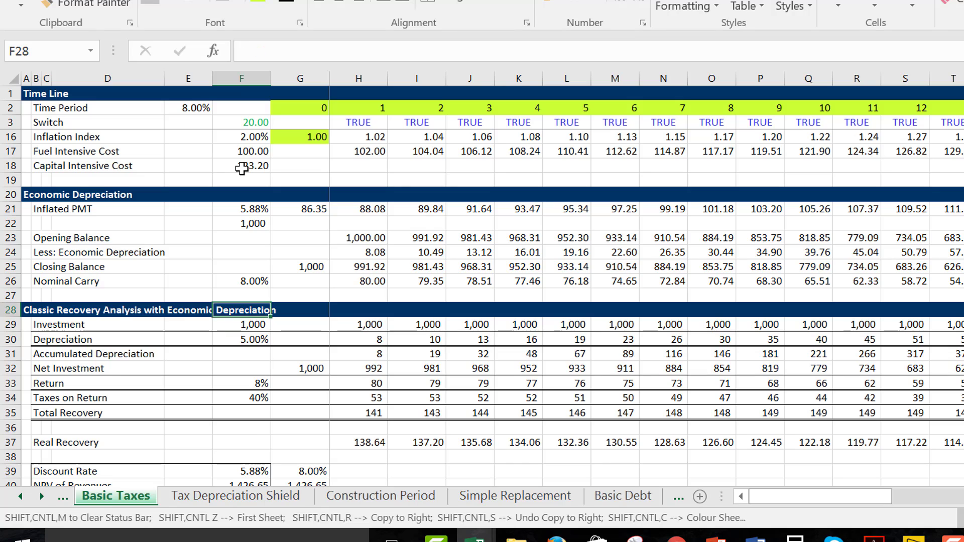
pyautogui.press('Down')
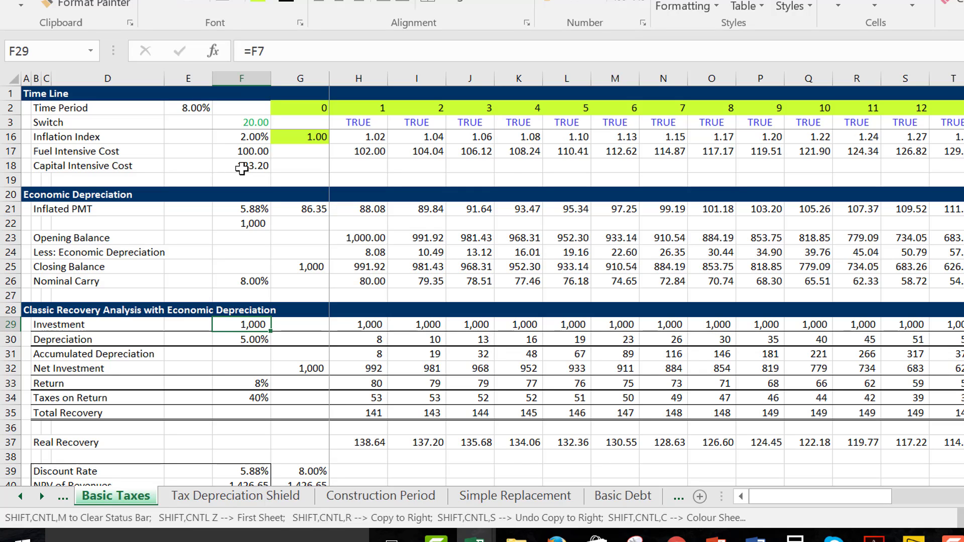
# Trace the first-year Depreciation in H30 back to the Economic Depreciation schedule.
pyautogui.press('Down')
pyautogui.press('Right')
pyautogui.press('Right')
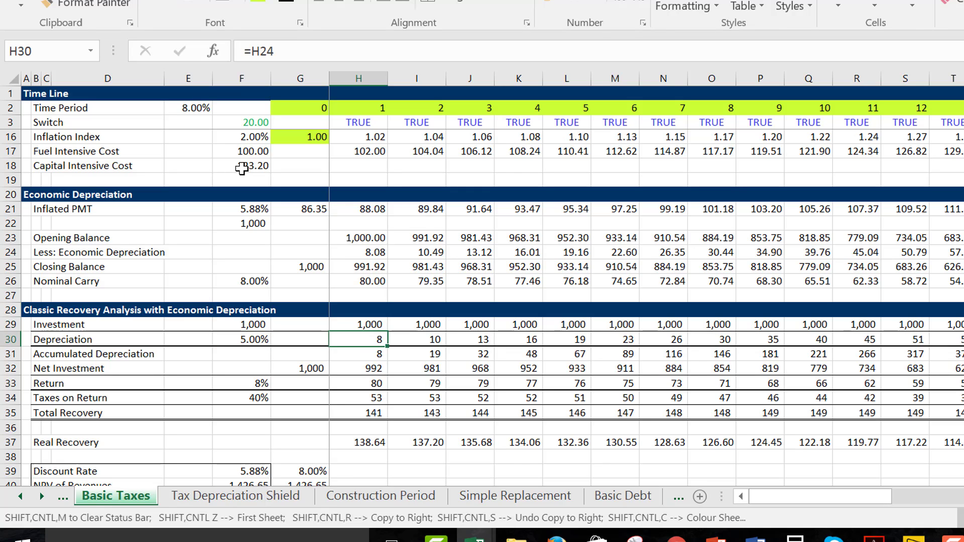
pyautogui.press('Up')
pyautogui.press('Up')
pyautogui.press('Up')
pyautogui.press('Up')
pyautogui.press('Up')
pyautogui.press('Up')
pyautogui.press('Up')
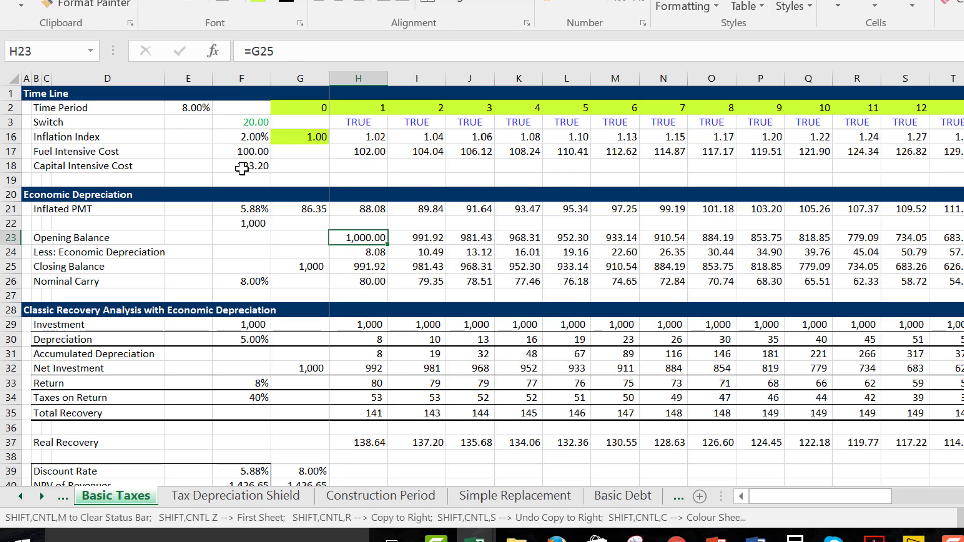
# Format the Classic Recovery Analysis rows 29 to 35, from column H across the time line, with two decimals and thousands separators.
pyautogui.press('Down')
pyautogui.press('Down')
pyautogui.press('Down')
pyautogui.press('Down')
pyautogui.press('Down')
pyautogui.press('Down')
pyautogui.press('Down')
pyautogui.press('Up')
pyautogui.hotkey('shift', 'Down')
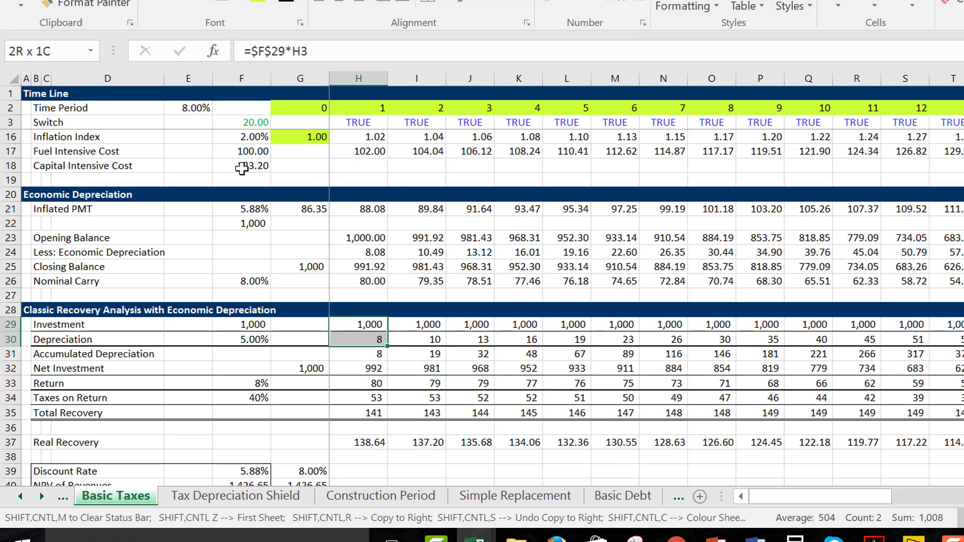
pyautogui.hotkey('shift', 'Down')
pyautogui.hotkey('shift', 'Down')
pyautogui.hotkey('shift', 'Down')
pyautogui.hotkey('shift', 'Down')
pyautogui.hotkey('shift', 'Down')
pyautogui.hotkey('ctrl', 'shift', 'Right')
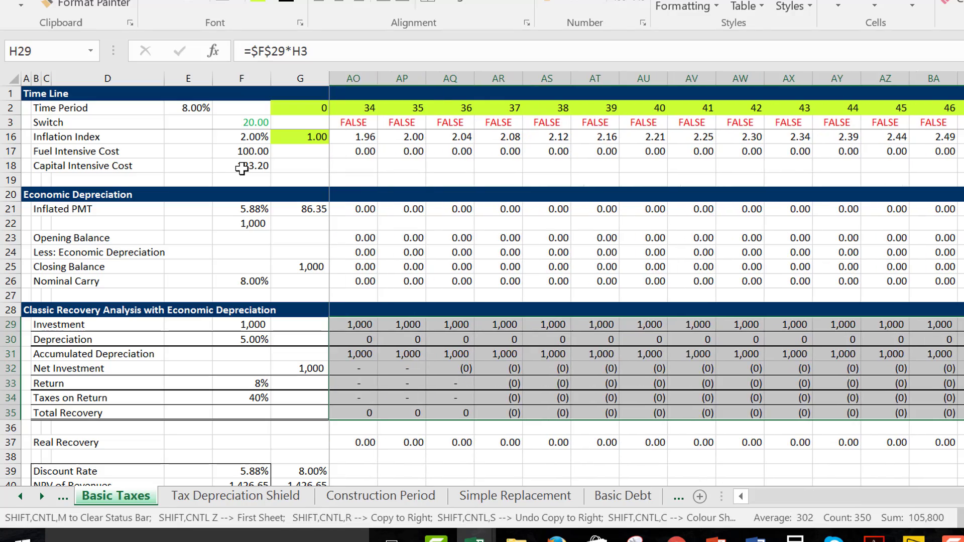
pyautogui.hotkey('ctrl', 'shift', 'r')
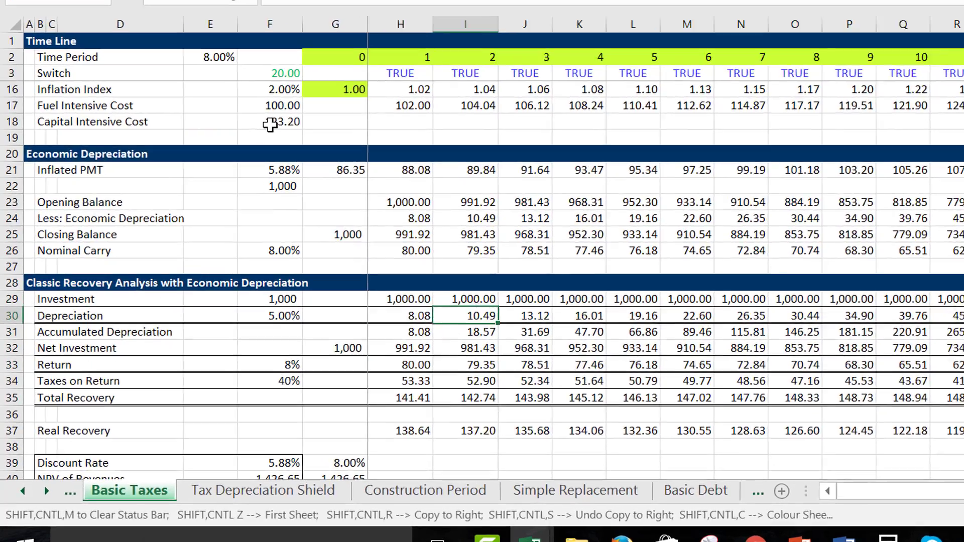
# Check how the first-year Net Investment in H32 is calculated from Investment and Accumulated Depreciation.
pyautogui.press('Down')
pyautogui.press('Down')
pyautogui.press('Down')
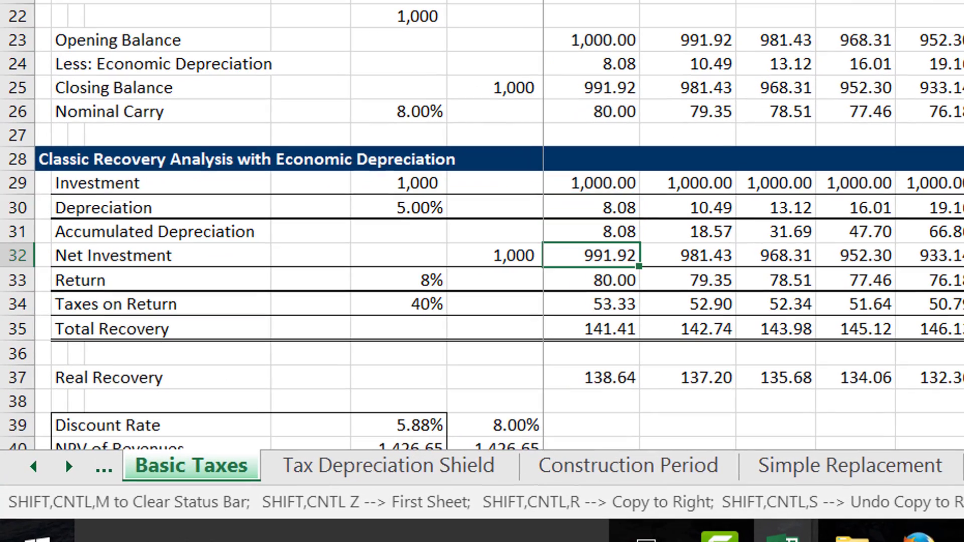
pyautogui.press('Up')
pyautogui.press('Left')
pyautogui.press('Left')
pyautogui.press('Right')
pyautogui.press('Right')
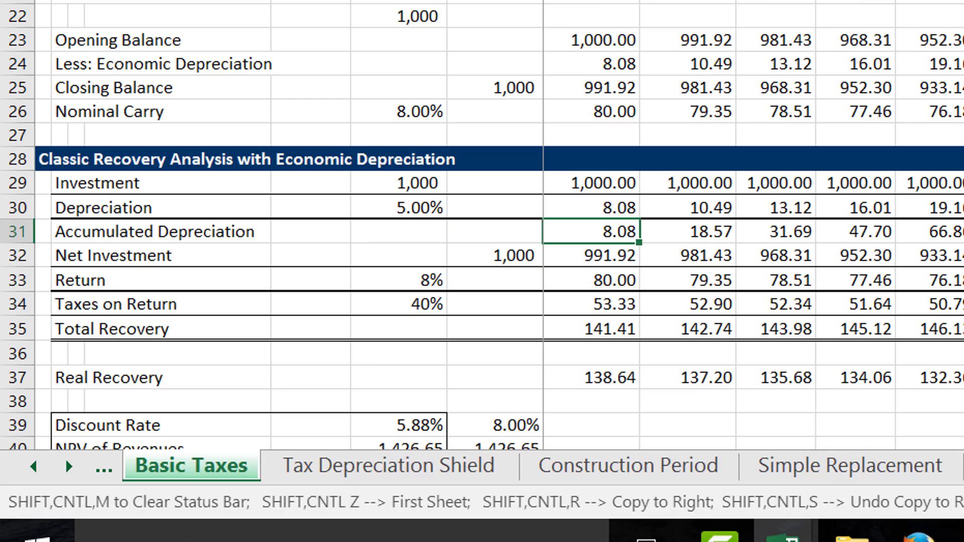
pyautogui.press('Down')
pyautogui.press('F2')
pyautogui.press('End')
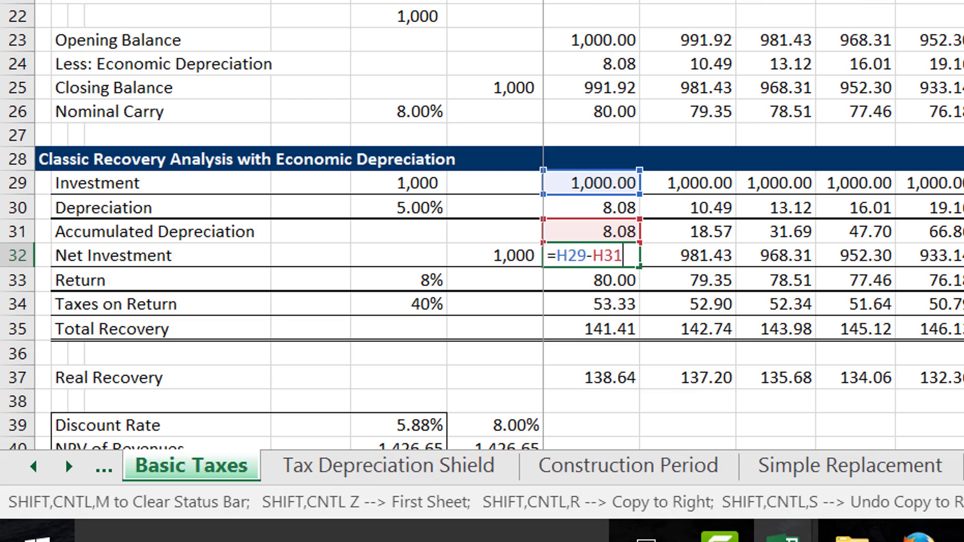
pyautogui.press('Return')
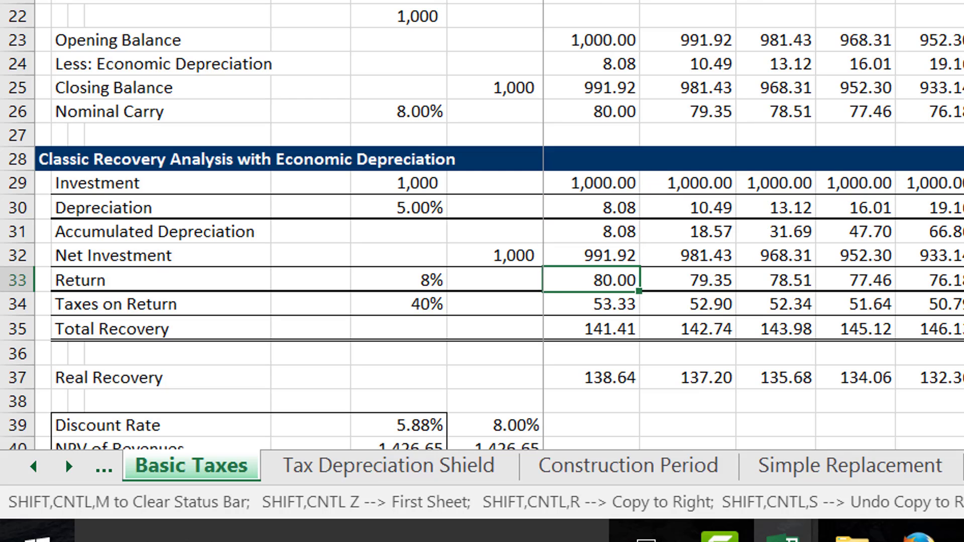
# Trace the first-year Return formula in H33 back to the return rate and the opening Net Investment in G32.
pyautogui.press('F2')
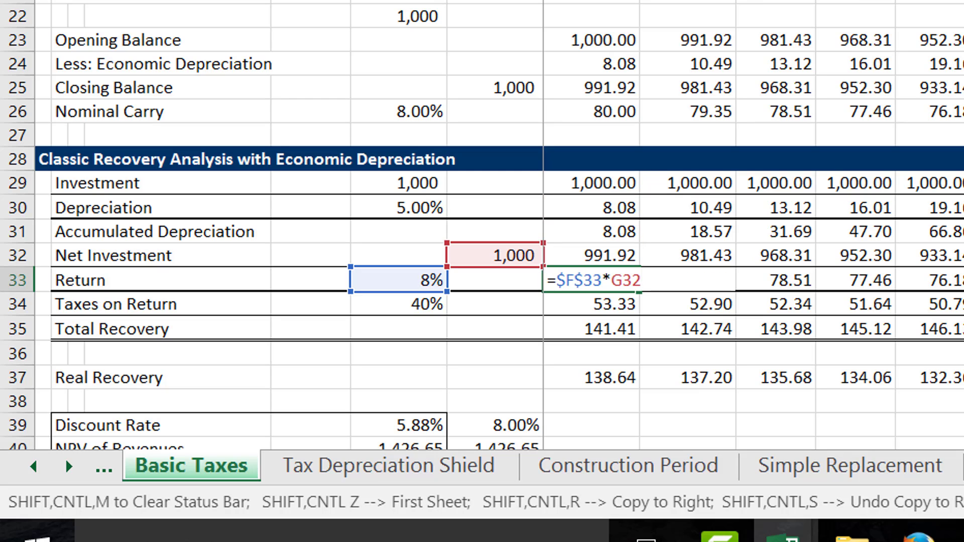
pyautogui.press('Escape')
pyautogui.press('Left')
pyautogui.press('Up')
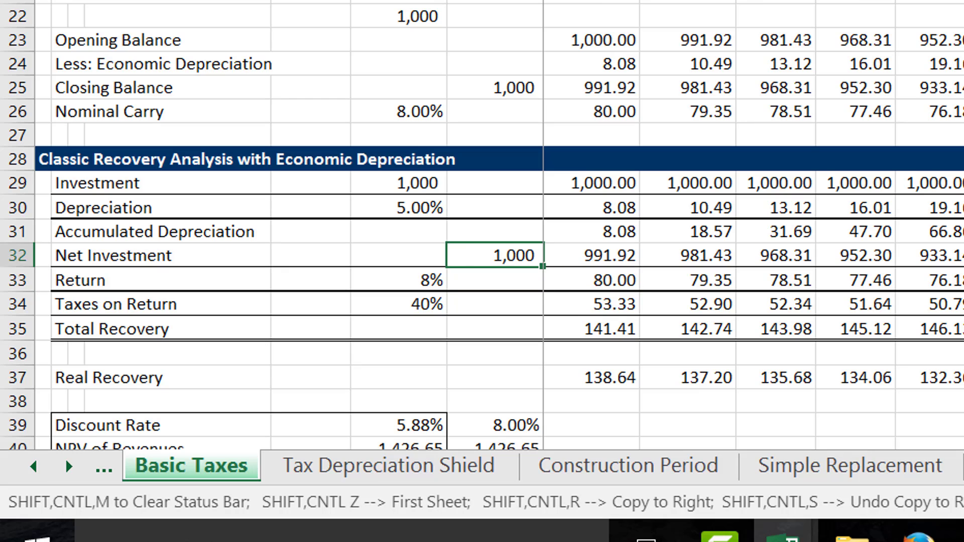
pyautogui.press('Right')
pyautogui.press('Down')
pyautogui.press('F2')
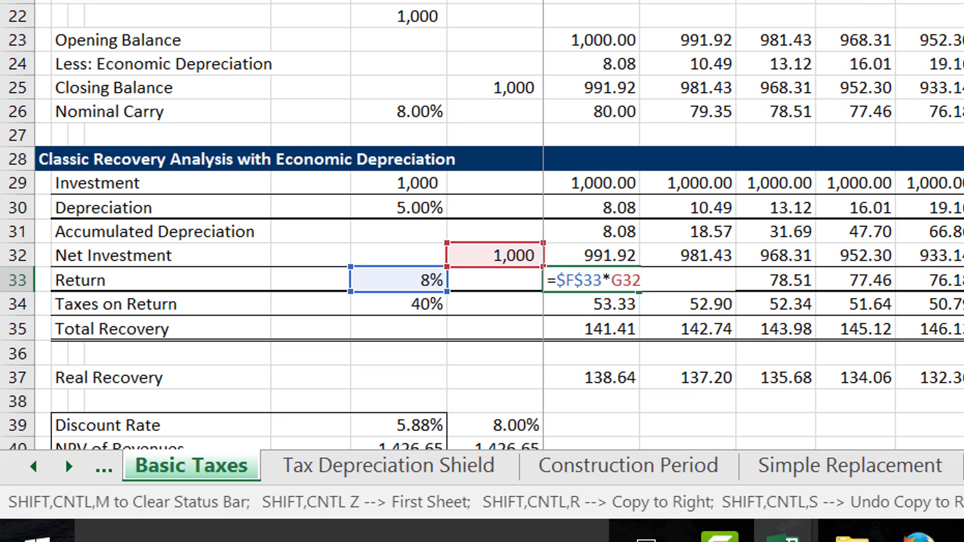
pyautogui.press('Escape')
pyautogui.press('Left')
pyautogui.press('Left')
pyautogui.press('Left')
pyautogui.press('Right')
pyautogui.press('Right')
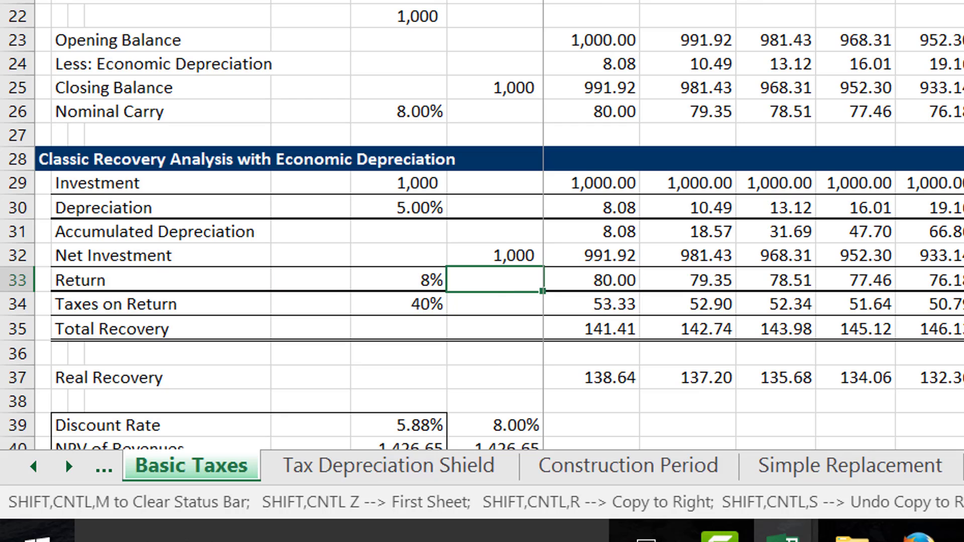
# Extend the Return label in row 33 of the Classic Recovery Analysis to read "Return Nominal".
pyautogui.press('Left')
pyautogui.press('Left')
pyautogui.press('Left')
pyautogui.press('Left')
pyautogui.press('Left')
pyautogui.press('F2')
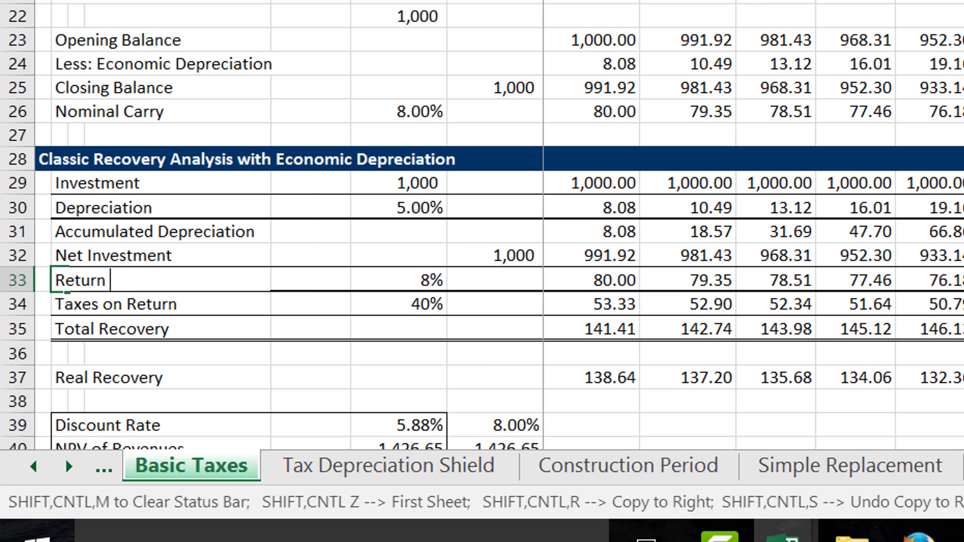
pyautogui.write('Nominal')
pyautogui.press('Return')
# Examine the Taxes on Return row and its tax rate in the Classic Recovery Analysis.
pyautogui.press('Right')
pyautogui.press('Right')
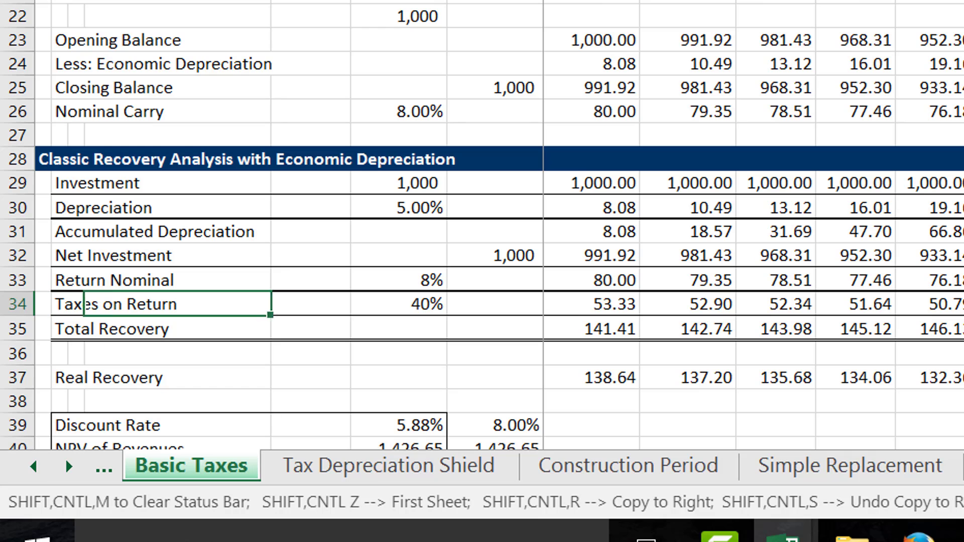
pyautogui.press('Right')
pyautogui.press('Right')
pyautogui.press('Right')
pyautogui.press('Right')
pyautogui.press('Left')
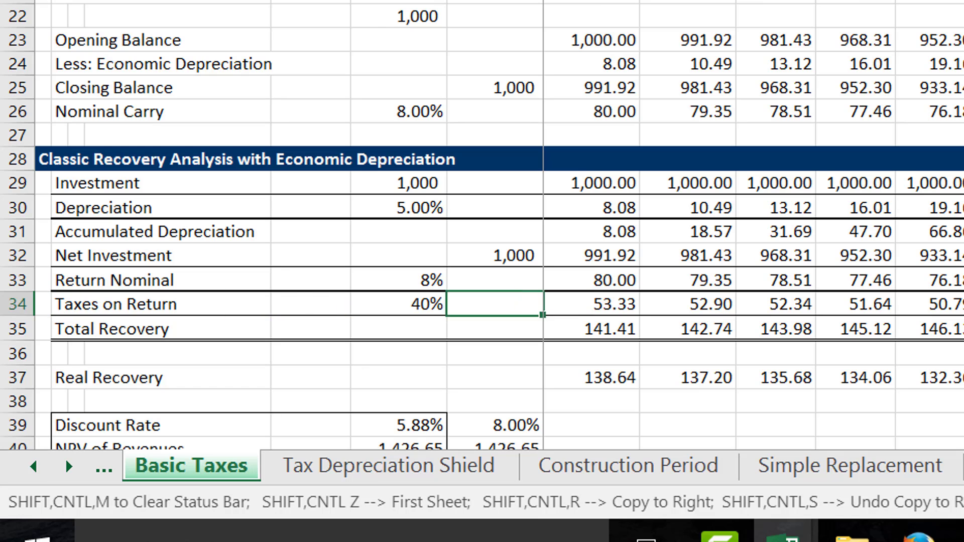
pyautogui.press('Left')
pyautogui.press('Left')
# Go to the earlier sheet with the tax gross-up equations and locate "rev = eq return + taxes".
pyautogui.hotkey('ctrl', 'pageup')
pyautogui.hotkey('ctrl', 'pageup')
pyautogui.hotkey('ctrl', 'pageup')
pyautogui.hotkey('ctrl', 'pageup')
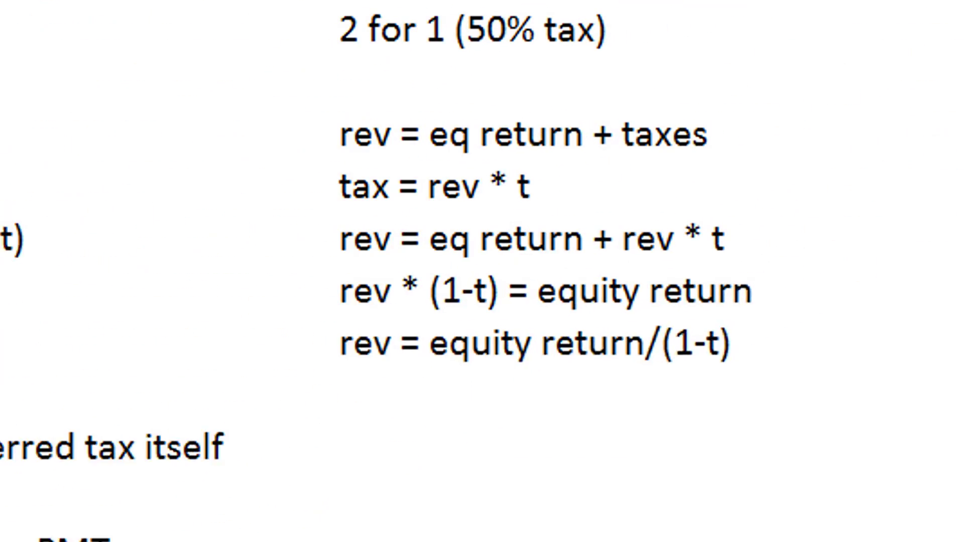
pyautogui.press('Left')
pyautogui.press('Left')
pyautogui.press('Left')
pyautogui.press('Up')
pyautogui.press('Up')
pyautogui.press('Up')
pyautogui.press('Left')
pyautogui.press('Left')
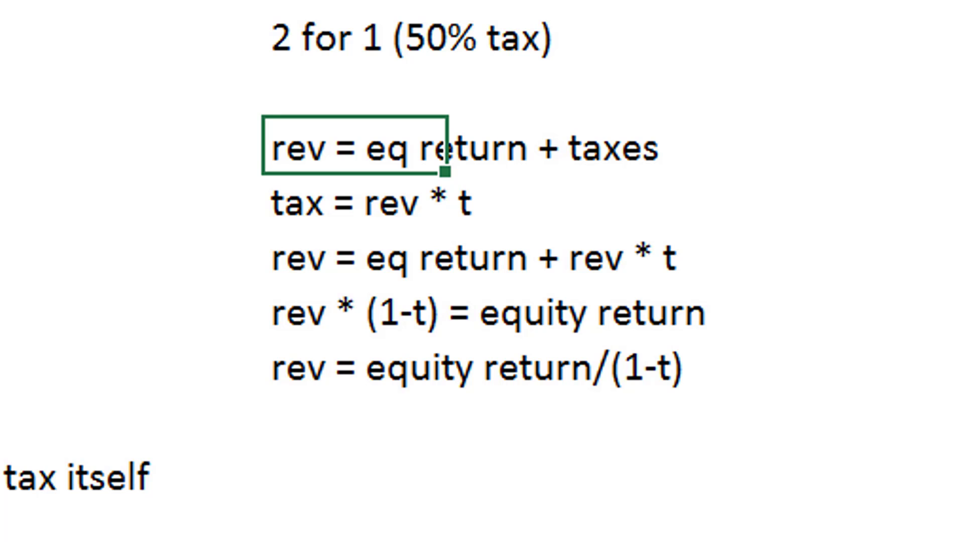
# Follow the revenue derivation from "rev = eq return + taxes" through "tax = rev * t" to "rev = eq return + rev * t".
pyautogui.press('Right')
pyautogui.press('Left')
pyautogui.press('Left')
pyautogui.press('Left')
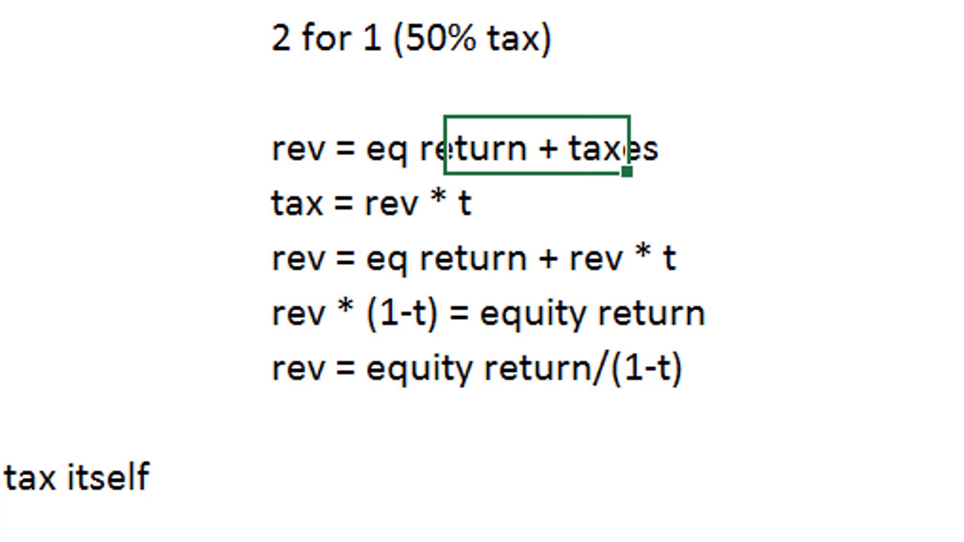
pyautogui.press('Down')
pyautogui.press('Right')
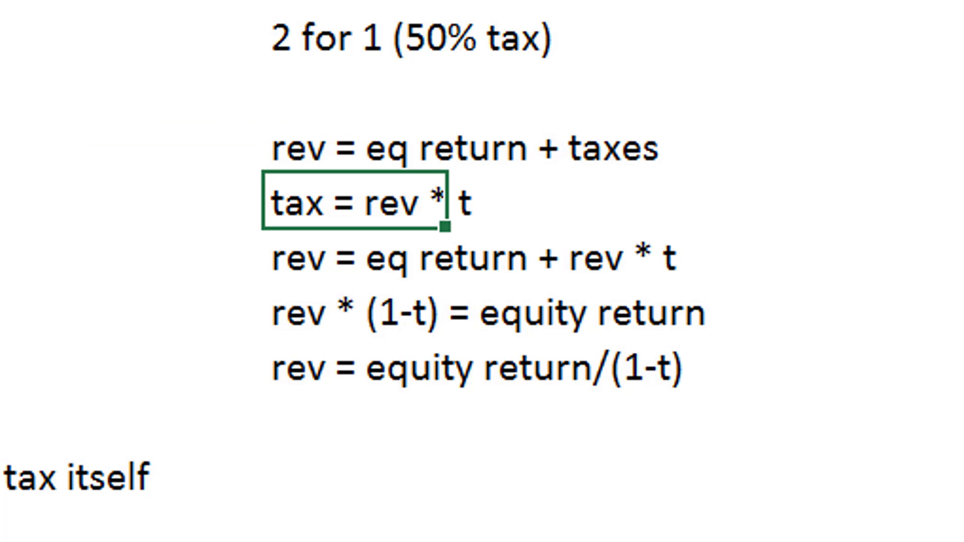
pyautogui.press('Up')
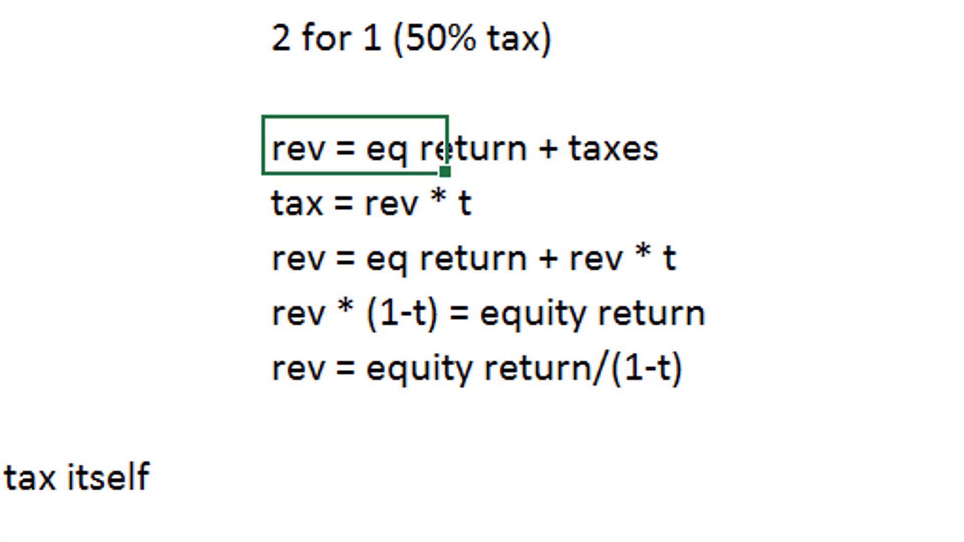
pyautogui.press('Down')
pyautogui.press('Down')
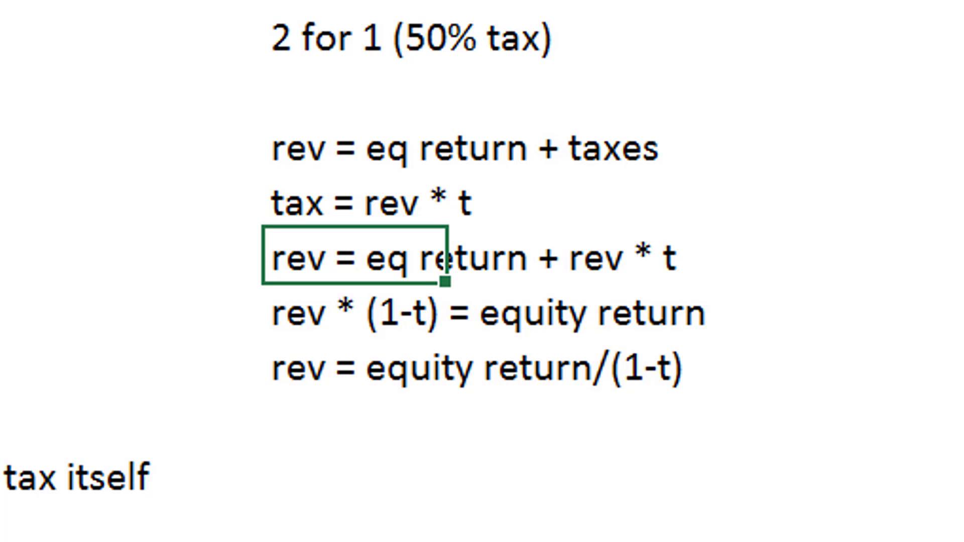
pyautogui.press('Up')
pyautogui.press('Up')
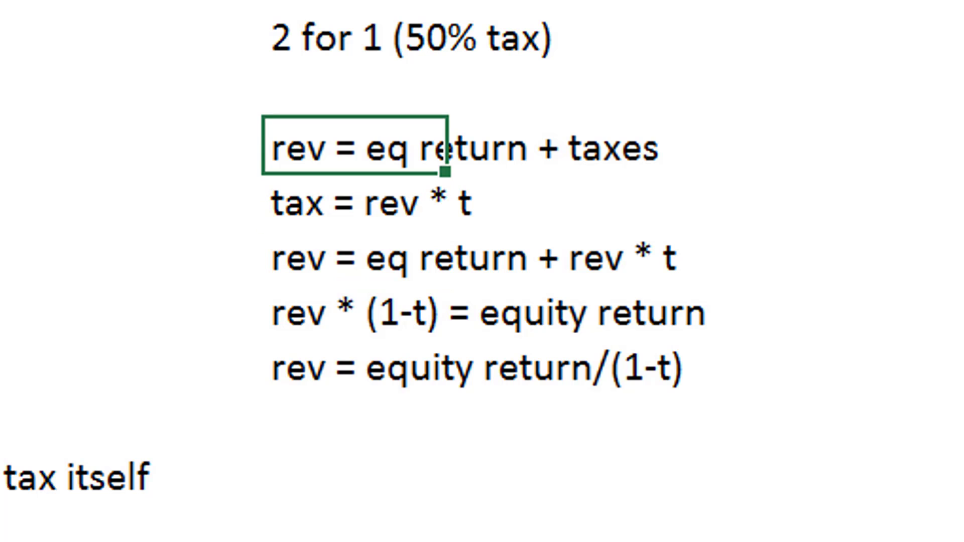
pyautogui.press('Down')
pyautogui.press('Down')
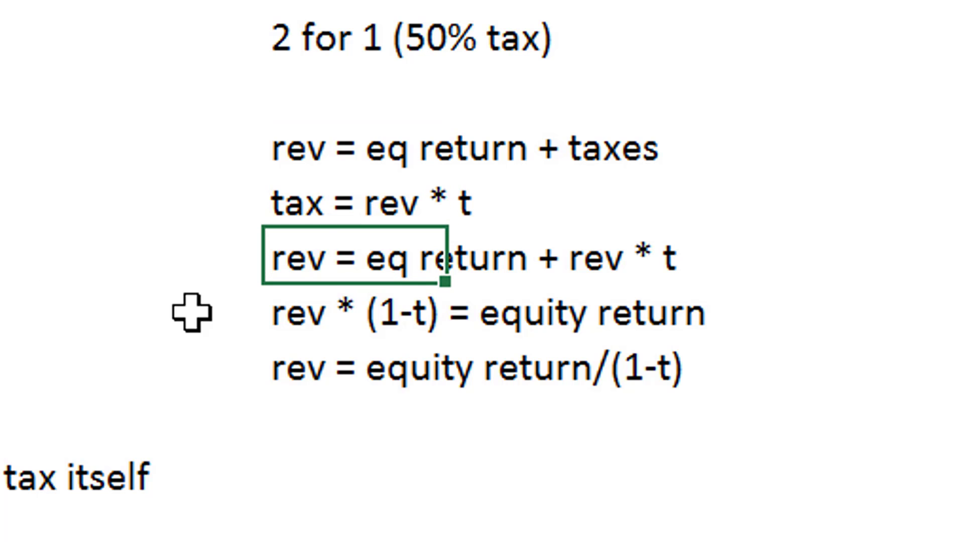
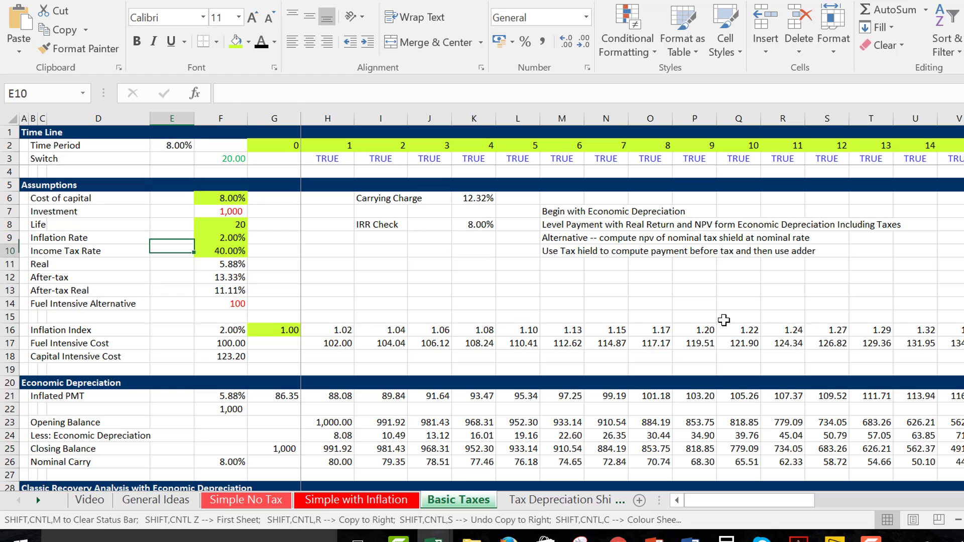
# Go to the first-period Taxes on Return cell, H34, in the Classic Recovery Analysis and examine its formula.
pyautogui.press('Up')
pyautogui.press('Up')
pyautogui.press('Up')
pyautogui.press('Up')
pyautogui.press('Up')
pyautogui.press('Up')
pyautogui.press('Up')
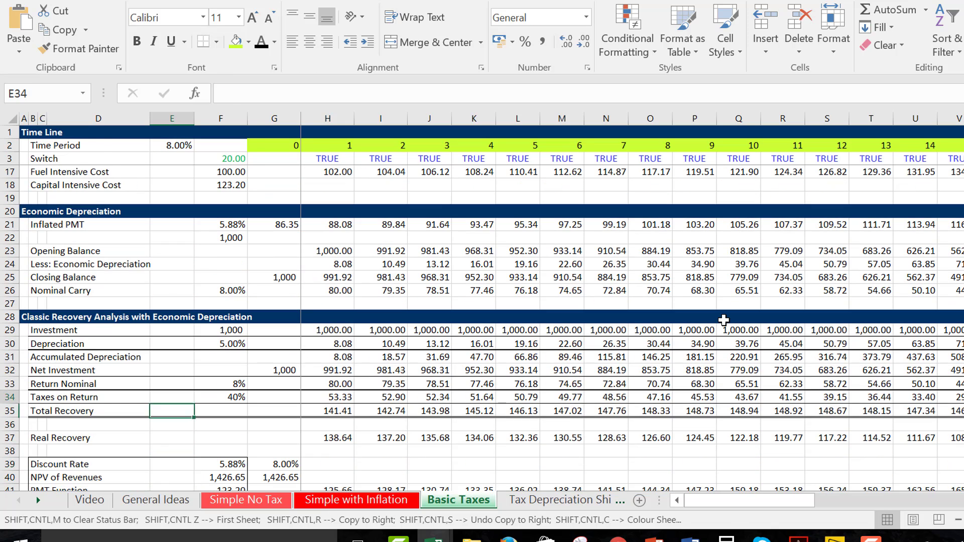
pyautogui.press('Right')
pyautogui.press('Right')
pyautogui.press('Down')
pyautogui.press('Down')
pyautogui.press('Right')
pyautogui.press('Right')
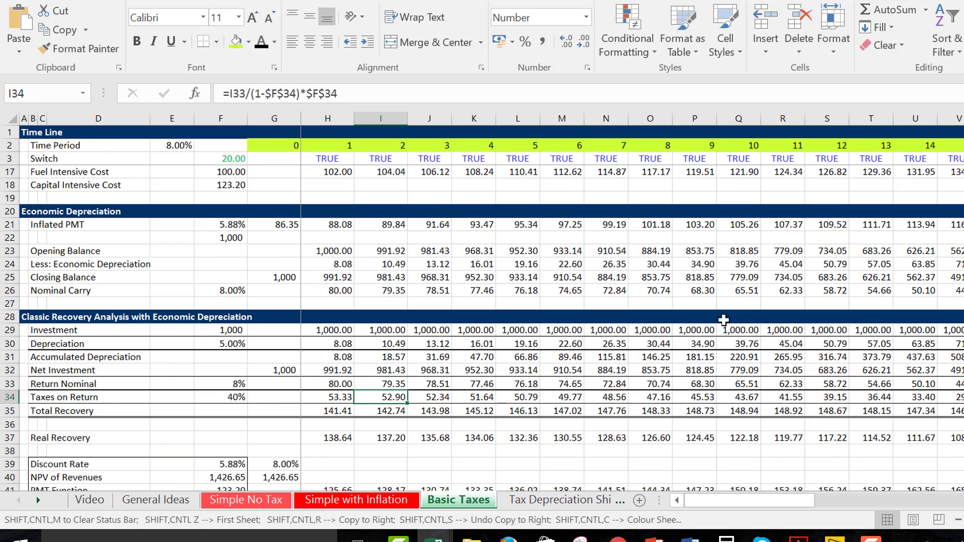
pyautogui.press('Left')
pyautogui.press('Left')
pyautogui.press('Right')
pyautogui.press('F2')
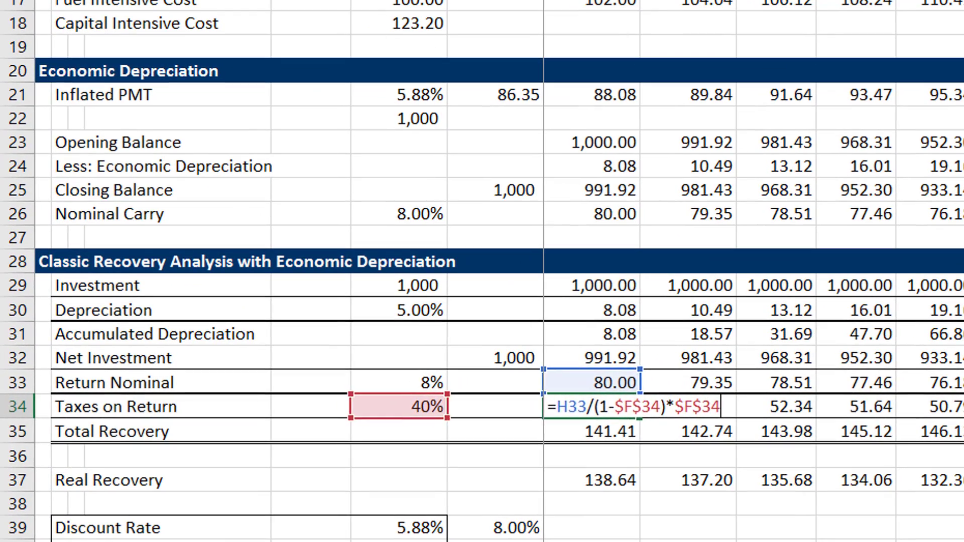
pyautogui.press('Return')
pyautogui.press('Up')
pyautogui.press('F2')
pyautogui.press('Escape')
# Re-enter the first-period Taxes on Return in H34 as the gross-up formula =H33/(1-$F$34).
pyautogui.write('=')
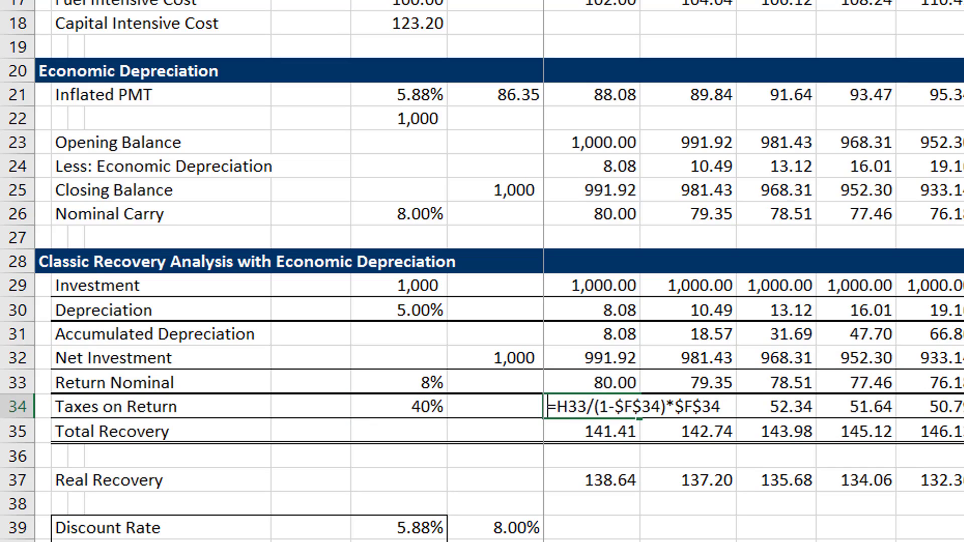
pyautogui.press('Up')
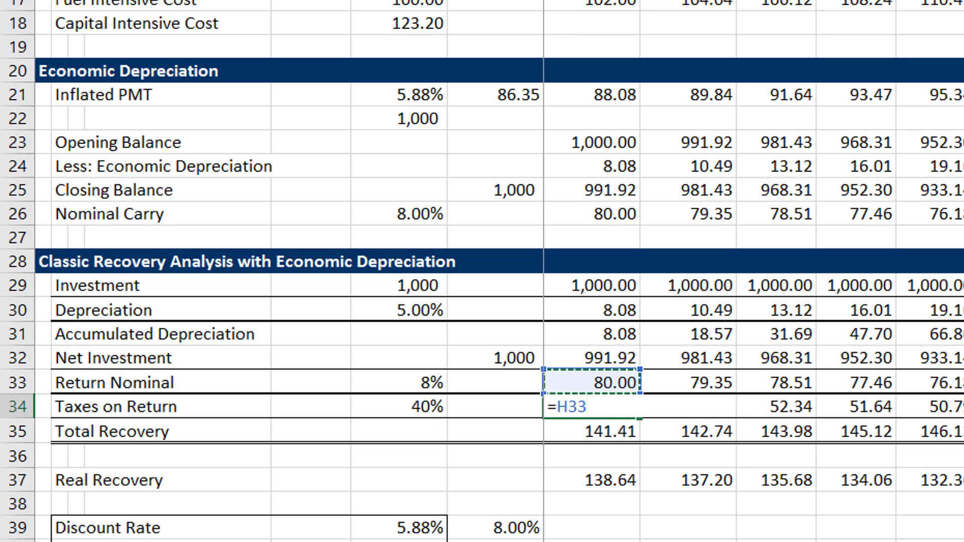
pyautogui.write('/(1-')
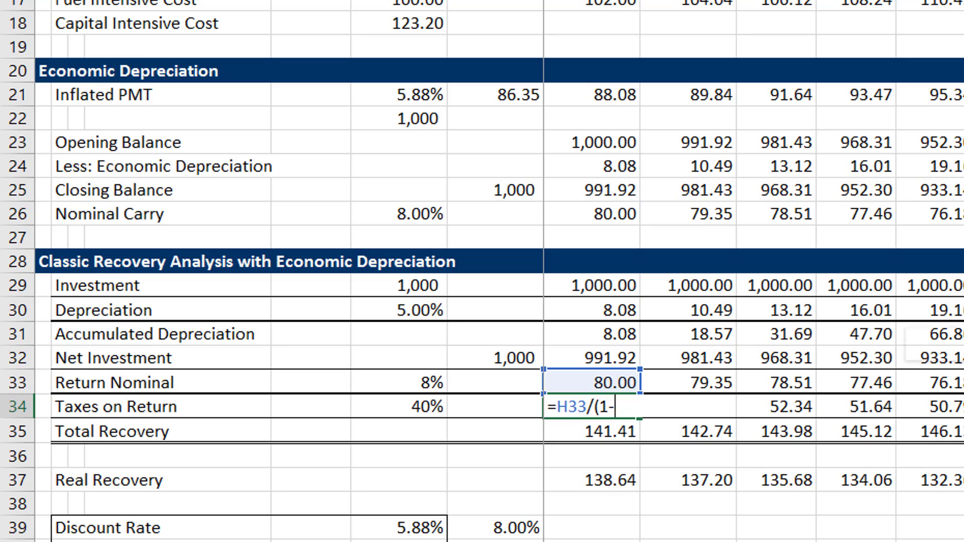
pyautogui.write('t)')
pyautogui.press('BackSpace')
pyautogui.press('BackSpace')
pyautogui.click(420, 408)
pyautogui.press('F4')
pyautogui.press('Return')
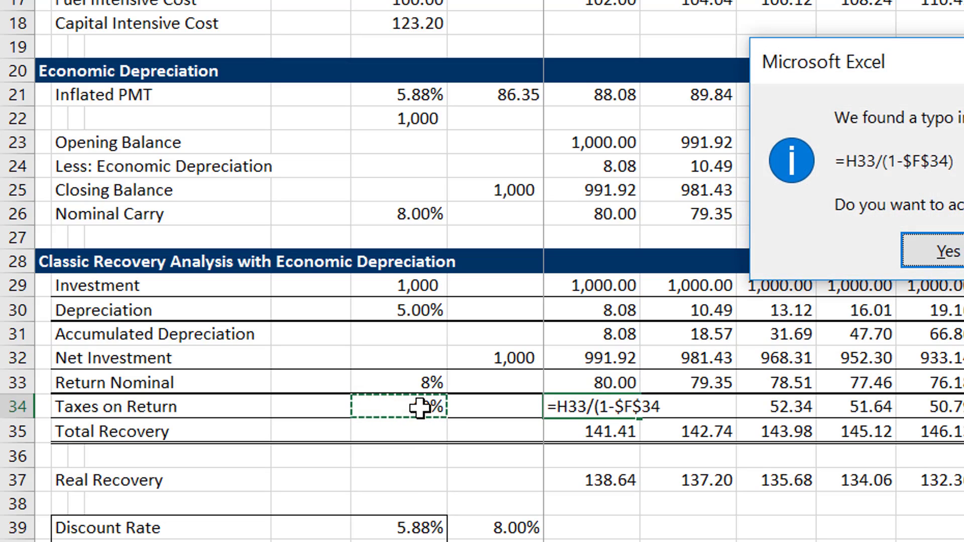
pyautogui.press('Return')
pyautogui.press('Up')
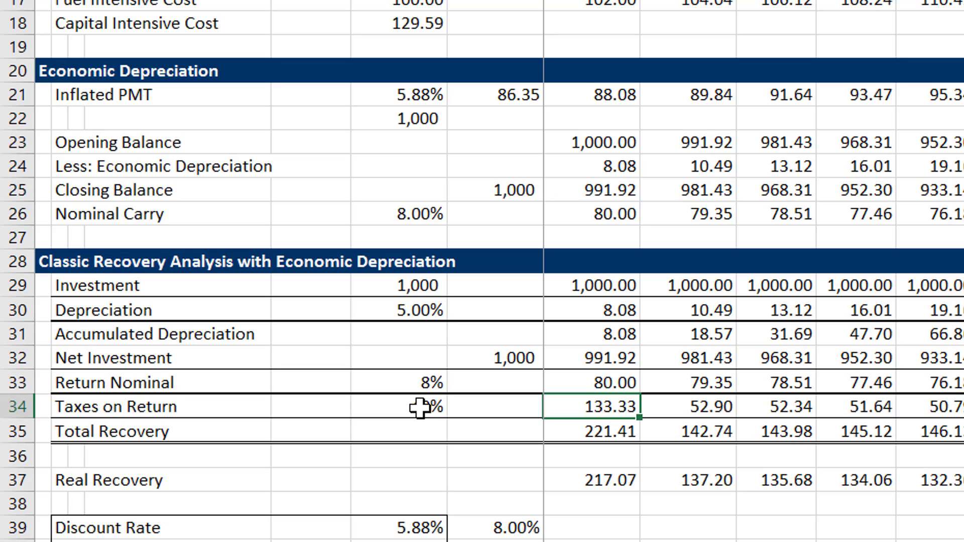
# Multiply the H34 gross-up by the absolute tax rate so the formula reads =H33/(1-$F$34)*$F$34.
pyautogui.press('F2')
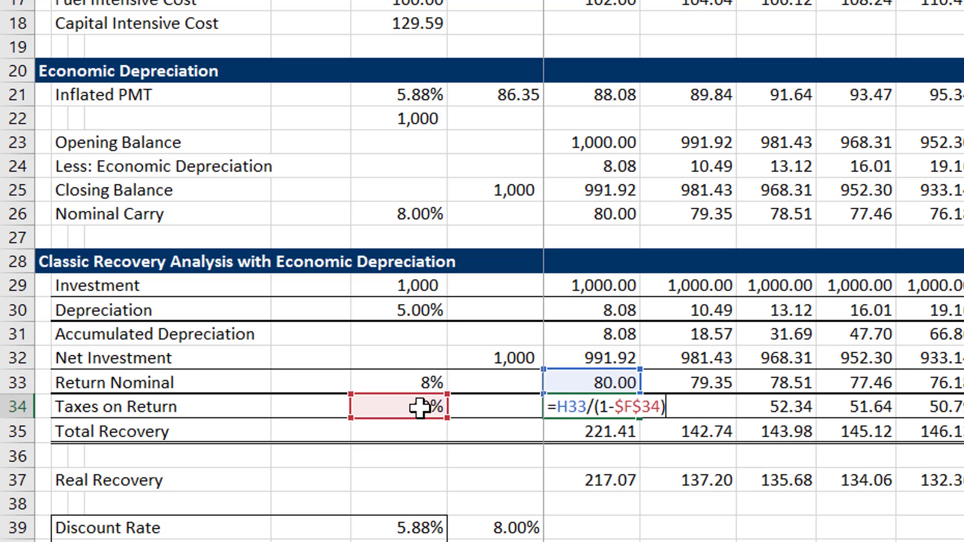
pyautogui.write('*')
pyautogui.click(419, 408)
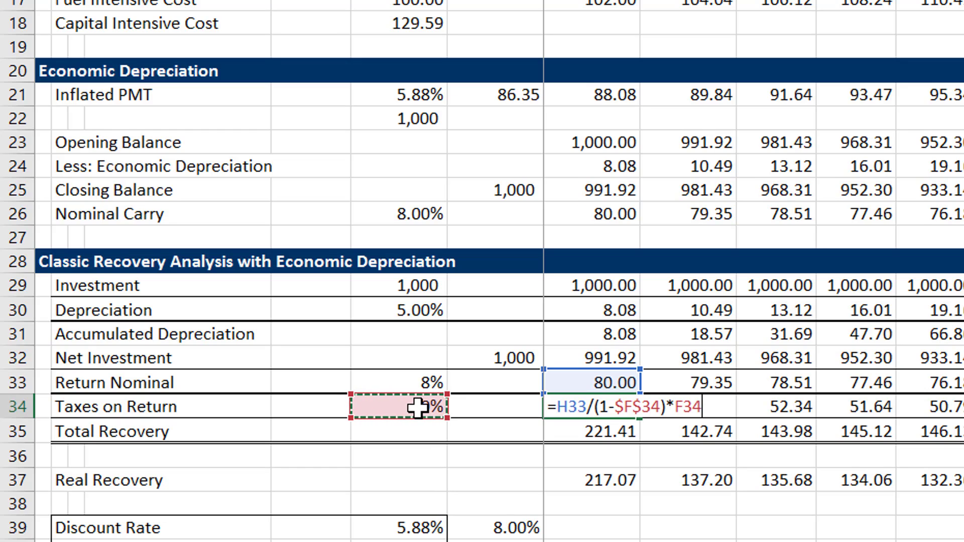
pyautogui.press('F4')
pyautogui.press('Return')
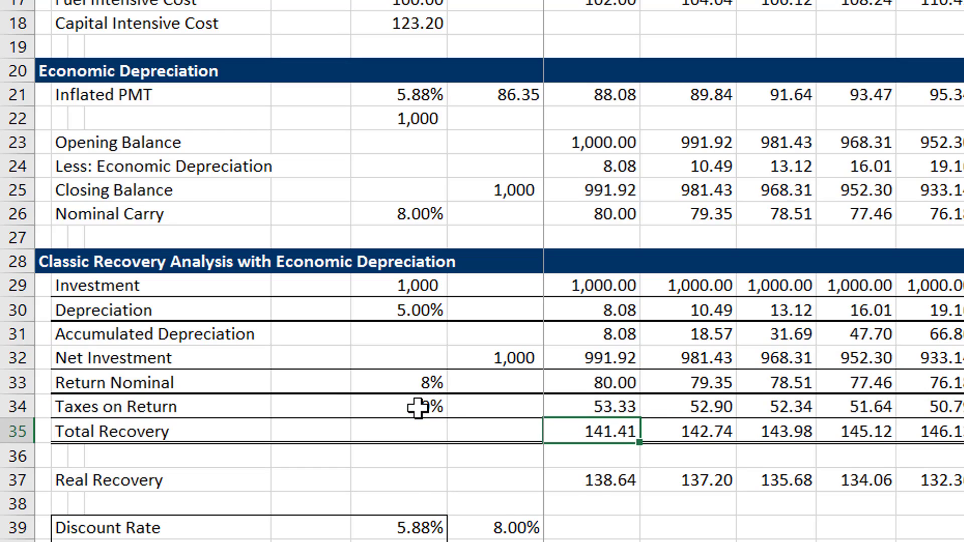
pyautogui.press('Up')
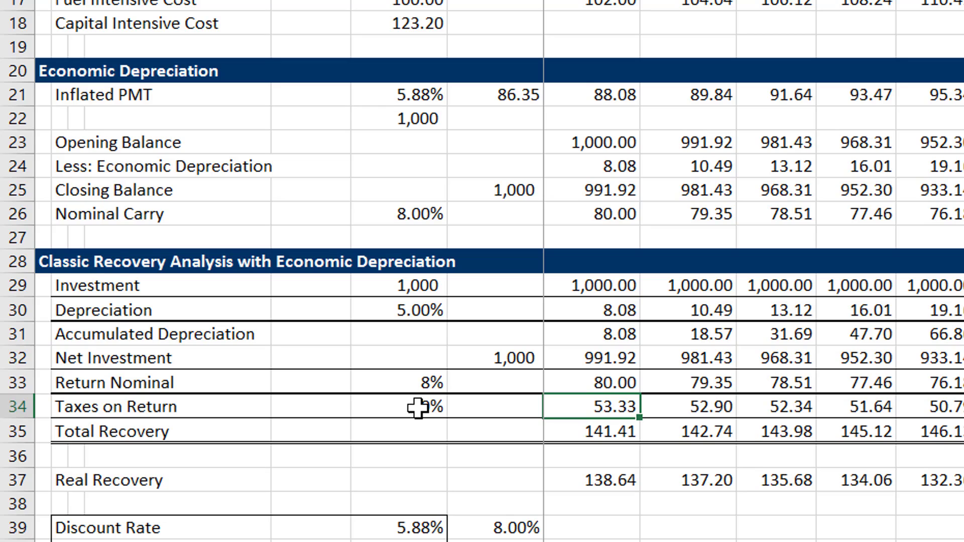
# Plot the Total Recovery row across all periods as a column chart on its own sheet.
pyautogui.hotkey('ctrl', 'shift', 'Right')
pyautogui.press('Down')
pyautogui.hotkey('shift', 'Right')
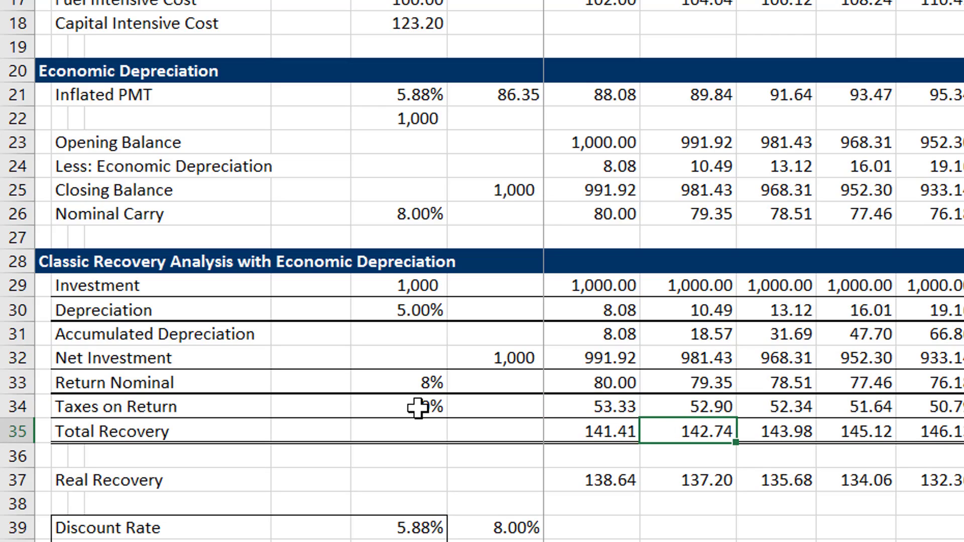
pyautogui.hotkey('shift', 'Left')
pyautogui.hotkey('ctrl', 'shift', 'Right')
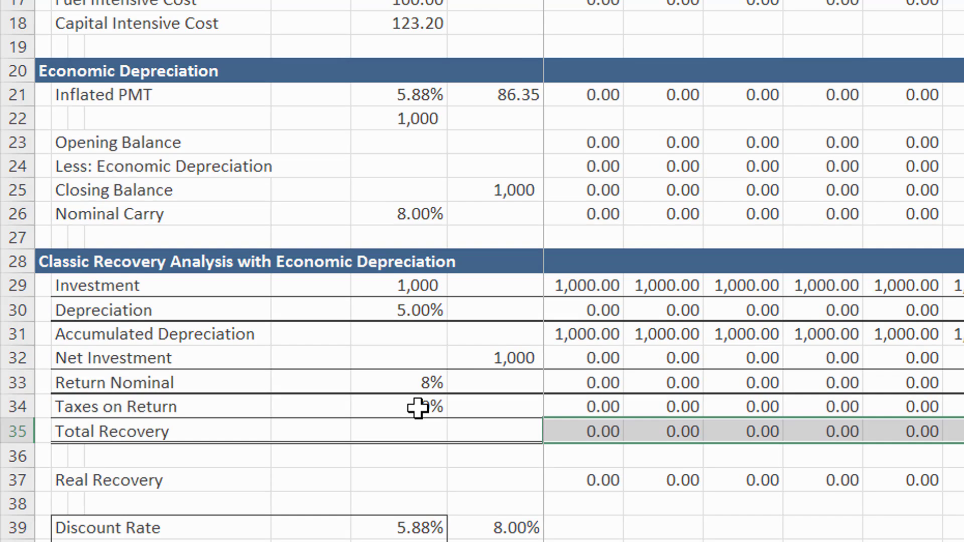
pyautogui.press('F11')
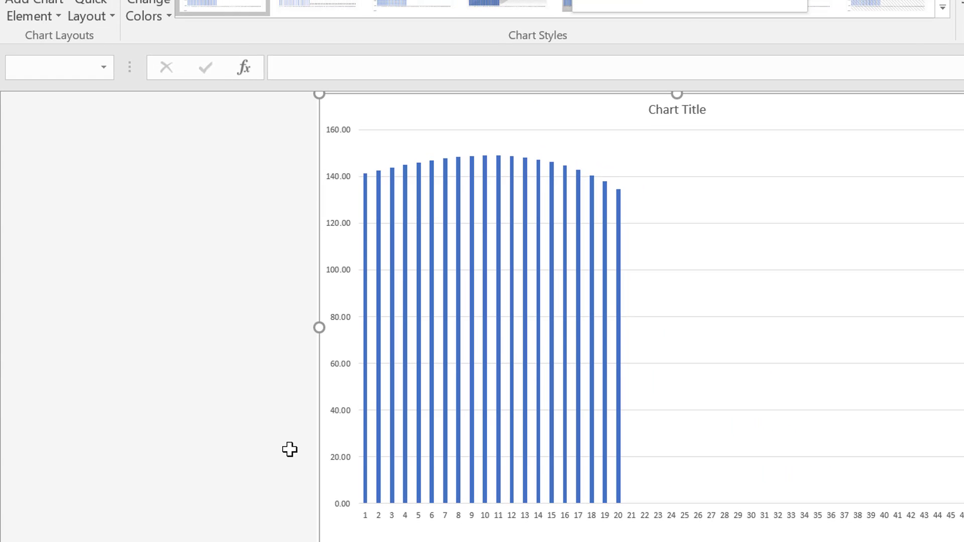
# Delete the Total Recovery chart sheet and go back to the start of row 35.
pyautogui.press('l')
pyautogui.press('Return')
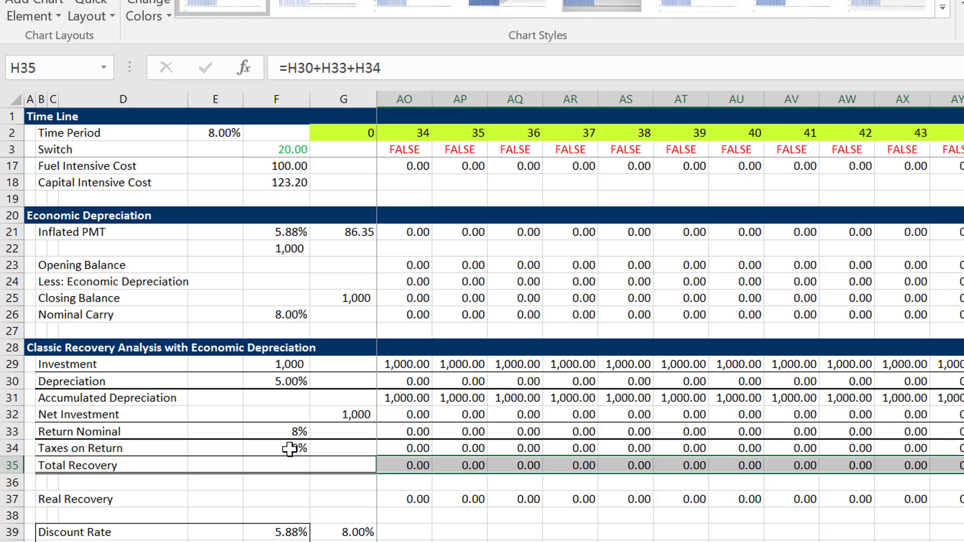
pyautogui.press('Left')
pyautogui.press('Left')
pyautogui.press('Right')
pyautogui.press('Right')
pyautogui.press('Right')
pyautogui.press('Left')
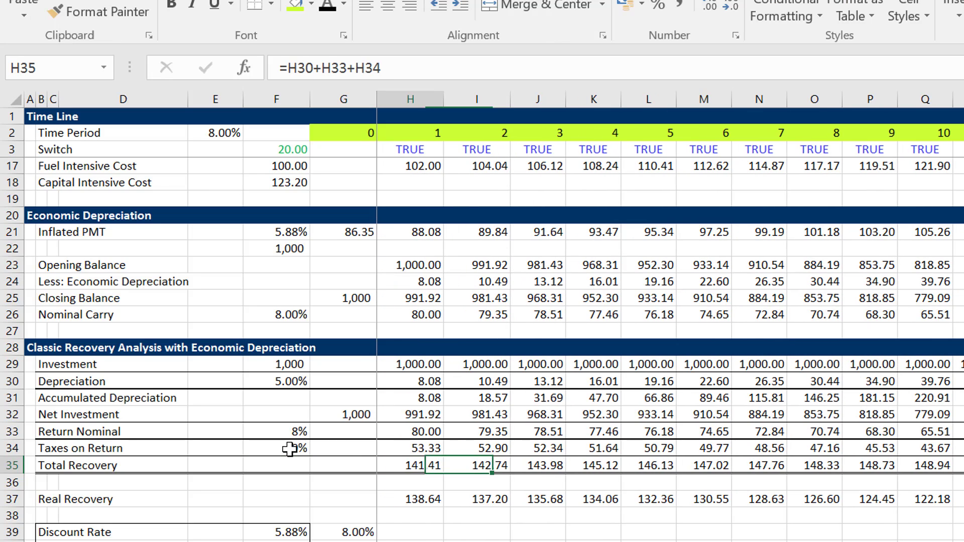
# Examine the first-period taxes, return and depreciation that make up Total Recovery.
pyautogui.press('Down')
pyautogui.press('Up')
pyautogui.press('Up')
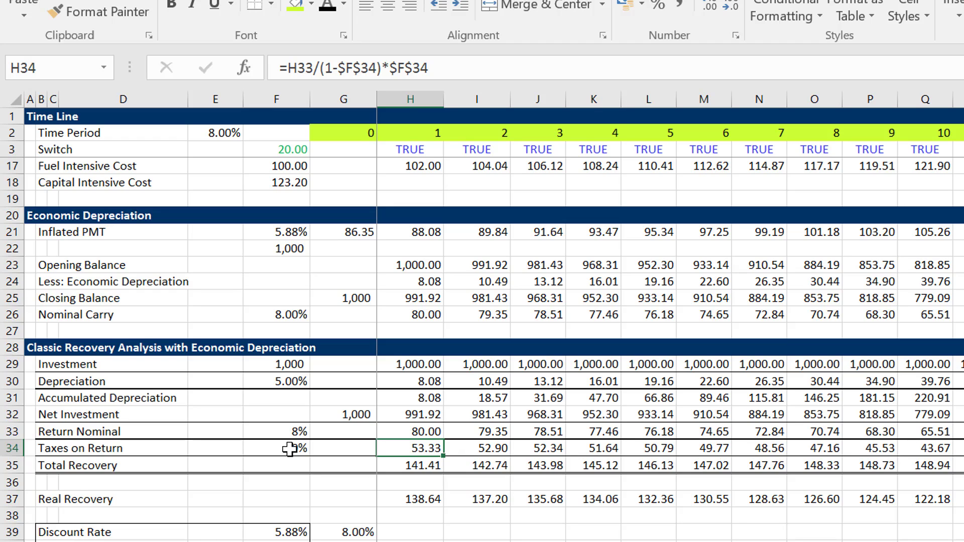
pyautogui.press('Up')
pyautogui.press('Up')
pyautogui.press('Up')
pyautogui.press('Up')
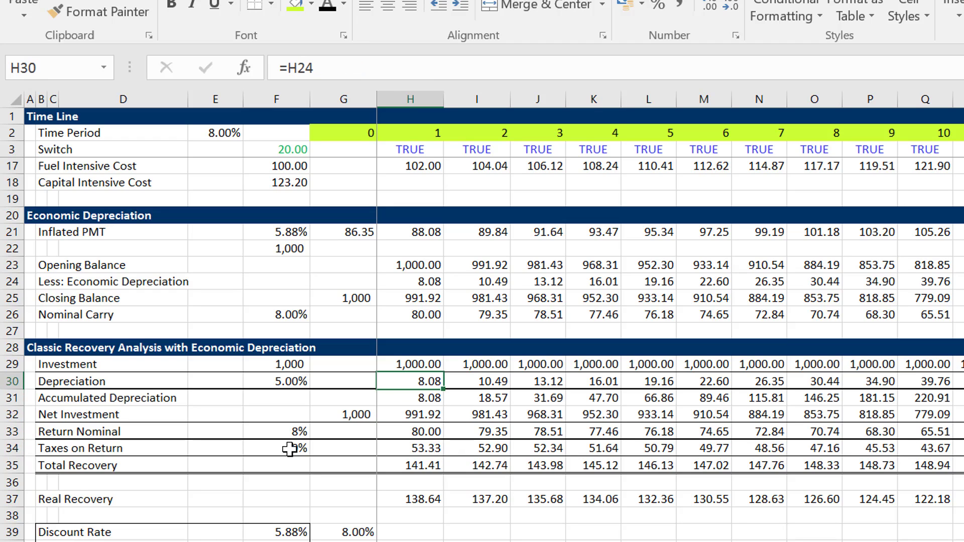
pyautogui.press('Down')
pyautogui.press('Down')
pyautogui.press('Down')
pyautogui.press('Down')
pyautogui.press('Down')
pyautogui.press('Down')
pyautogui.press('Down')
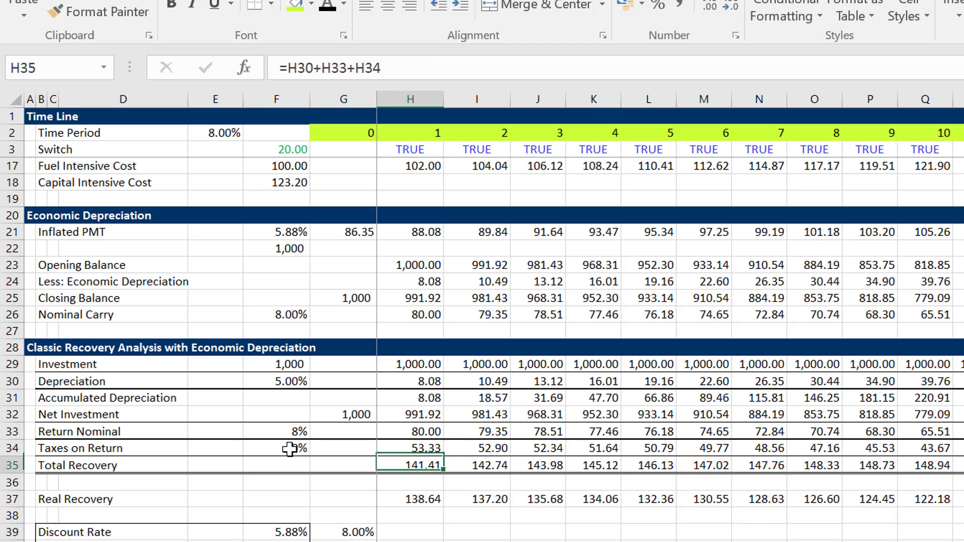
# Trace the Real Recovery formula in H37 back to the Inflation Index in row 16.
pyautogui.press('F2')
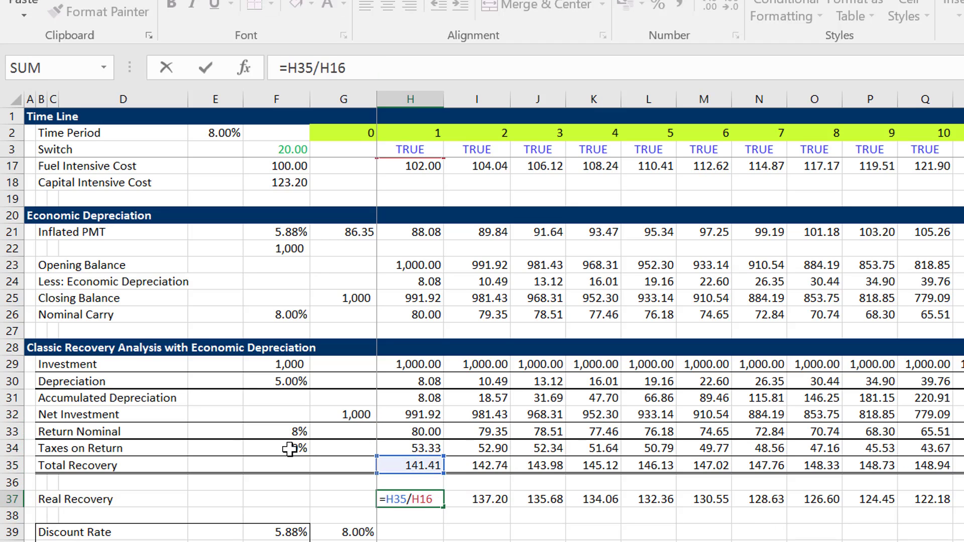
pyautogui.press('Escape')
pyautogui.press('Up')
pyautogui.press('Up')
pyautogui.press('Up')
pyautogui.press('Up')
pyautogui.press('Up')
pyautogui.press('Up')
pyautogui.press('Up')
pyautogui.press('Up')
pyautogui.press('Up')
pyautogui.press('Up')
pyautogui.press('Up')
pyautogui.press('Up')
pyautogui.press('Up')
pyautogui.press('Up')
pyautogui.press('Up')
pyautogui.press('Up')
pyautogui.press('Up')
pyautogui.press('Up')
pyautogui.press('Up')
pyautogui.press('Up')
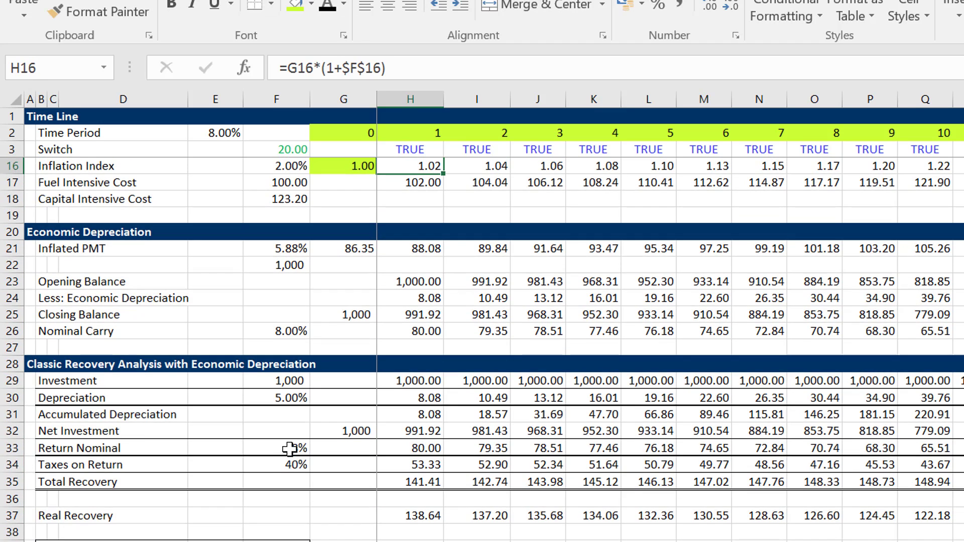
pyautogui.press('Up')
pyautogui.press('Up')
pyautogui.press('Down')
pyautogui.press('Down')
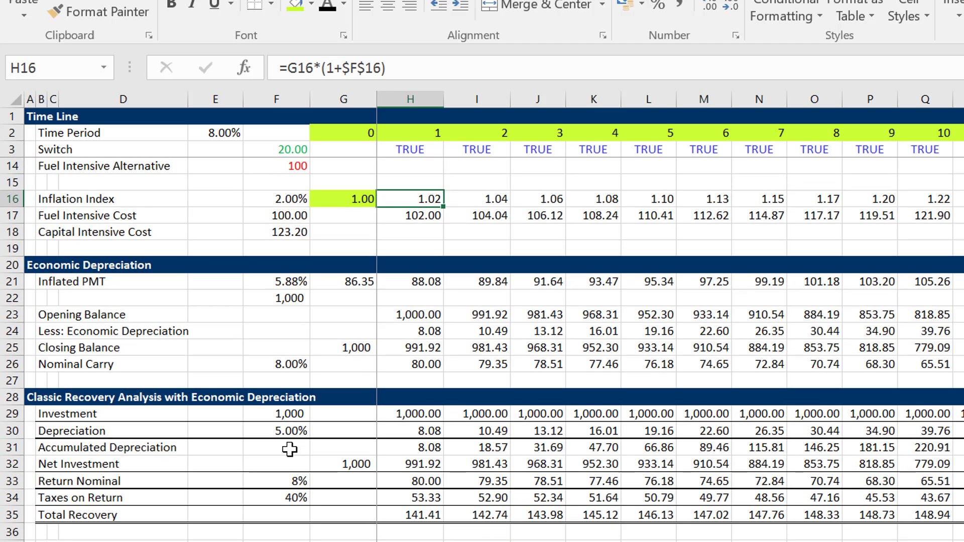
pyautogui.press('Left')
pyautogui.press('Left')
pyautogui.press('Right')
pyautogui.press('Right')
# Recheck how the Real Recovery formula in H37 uses Total Recovery and the Inflation Index.
pyautogui.press('Down')
pyautogui.press('Down')
pyautogui.press('Down')
pyautogui.press('Down')
pyautogui.press('Down')
pyautogui.press('Down')
pyautogui.press('Down')
pyautogui.press('Down')
pyautogui.press('Down')
pyautogui.press('Down')
pyautogui.press('Down')
pyautogui.press('Down')
pyautogui.press('Down')
pyautogui.press('Down')
pyautogui.press('Down')
pyautogui.press('Down')
pyautogui.press('Down')
pyautogui.press('Down')
pyautogui.press('Down')
pyautogui.press('Down')
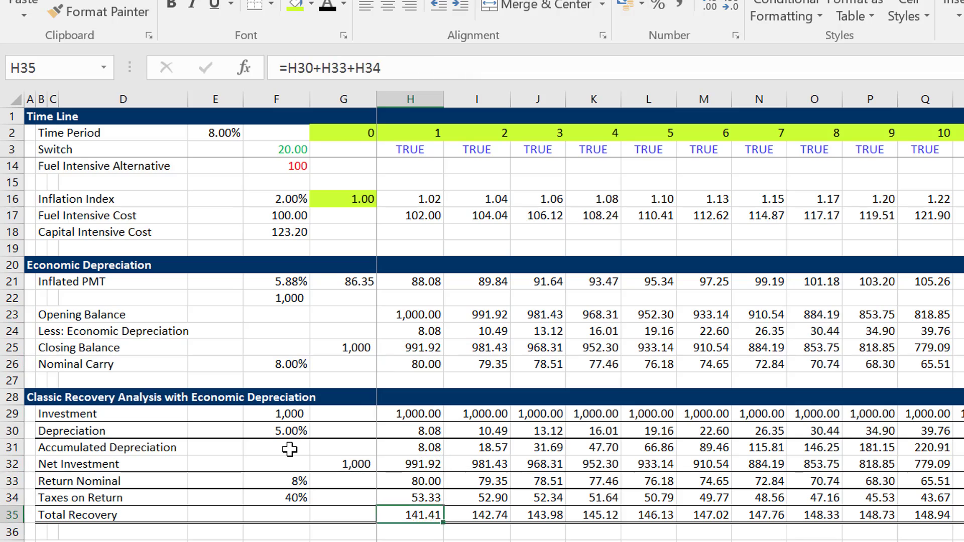
pyautogui.press('F2')
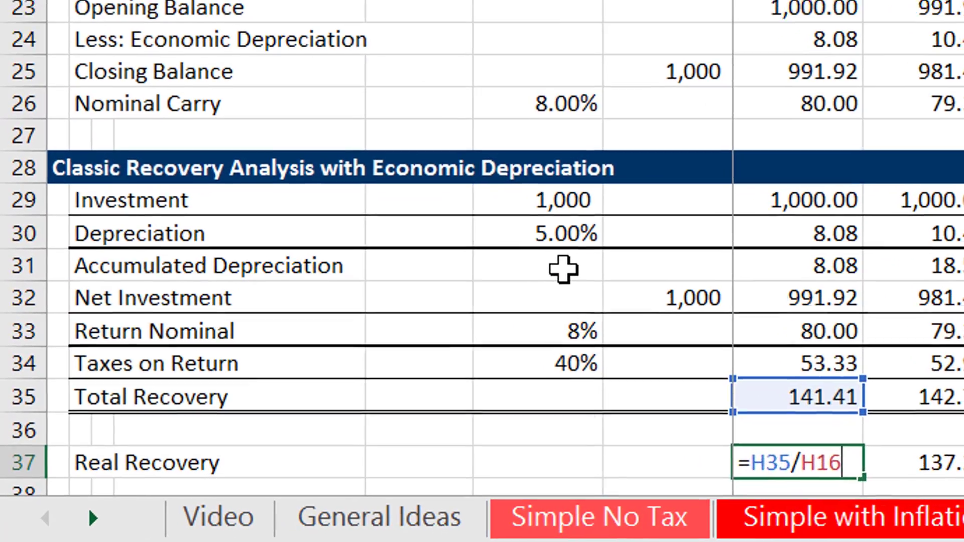
pyautogui.press('Return')
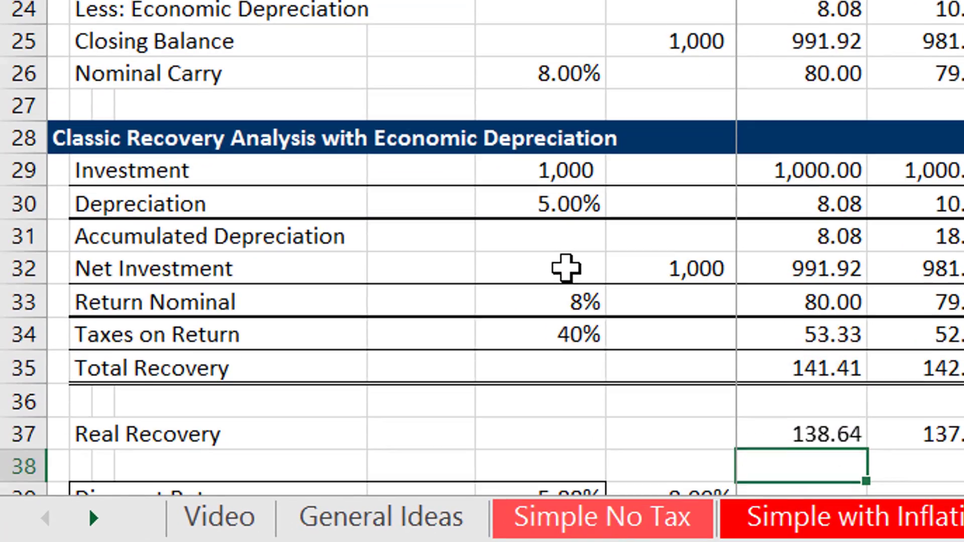
# Plot the Real Recovery row across all periods as a column chart.
pyautogui.press('Up')
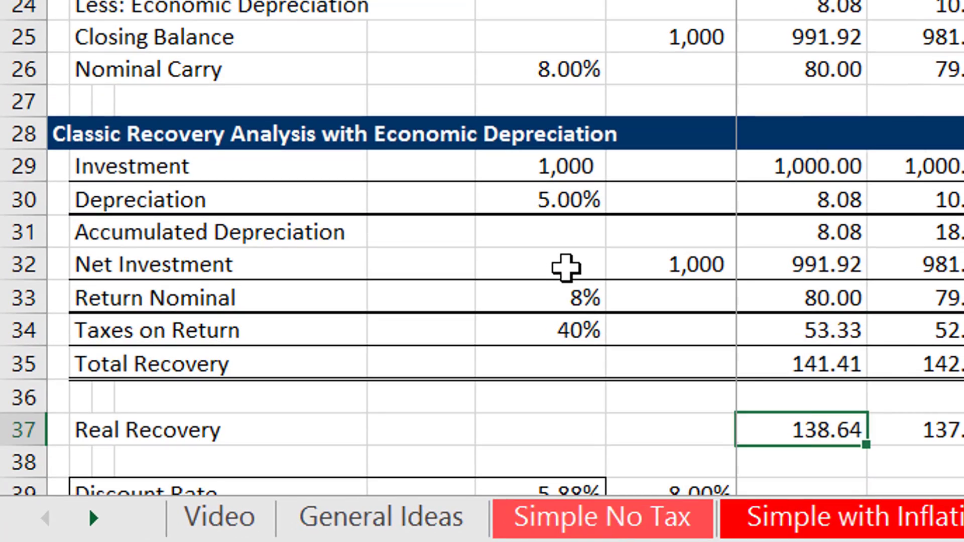
pyautogui.hotkey('ctrl', 'shift', 'Right')
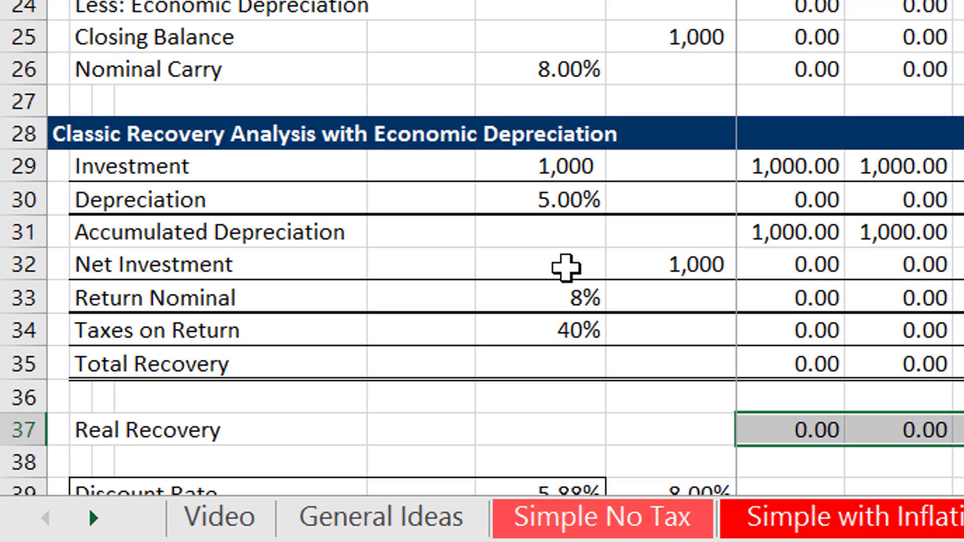
pyautogui.hotkey('alt', 'F1')
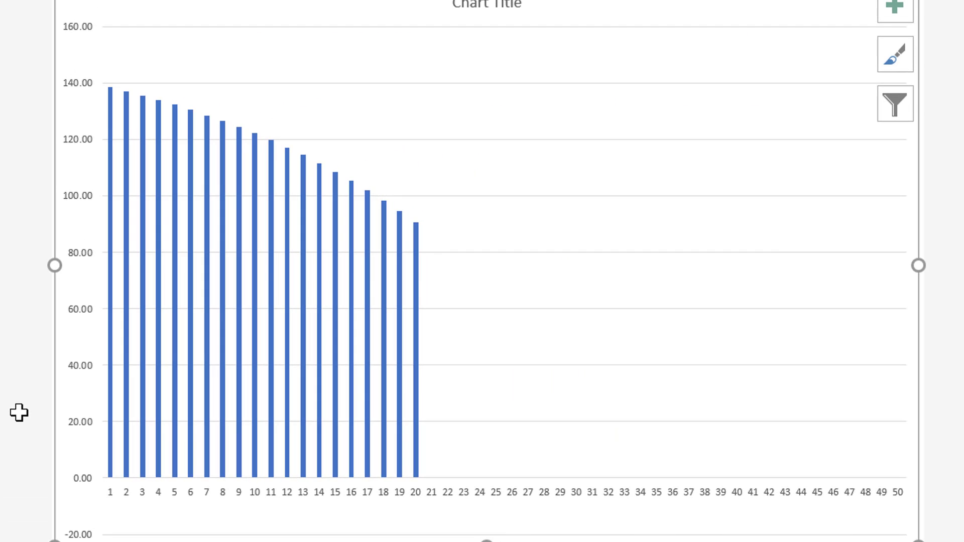
# Delete the Real Recovery chart and go back to the start of row 37.
pyautogui.hotkey('alt', 'h')
pyautogui.press('d')
pyautogui.press('s')
pyautogui.press('Return')
pyautogui.press('Left')
pyautogui.press('Left')
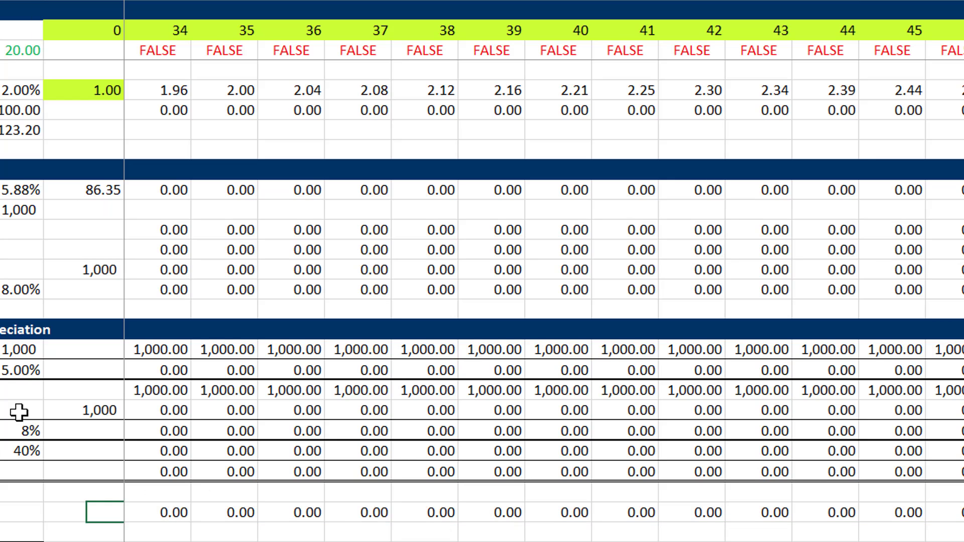
pyautogui.press('Right')
pyautogui.press('Right')
pyautogui.press('Right')
pyautogui.press('Left')
pyautogui.press('Left')
pyautogui.press('Left')
pyautogui.press('Left')
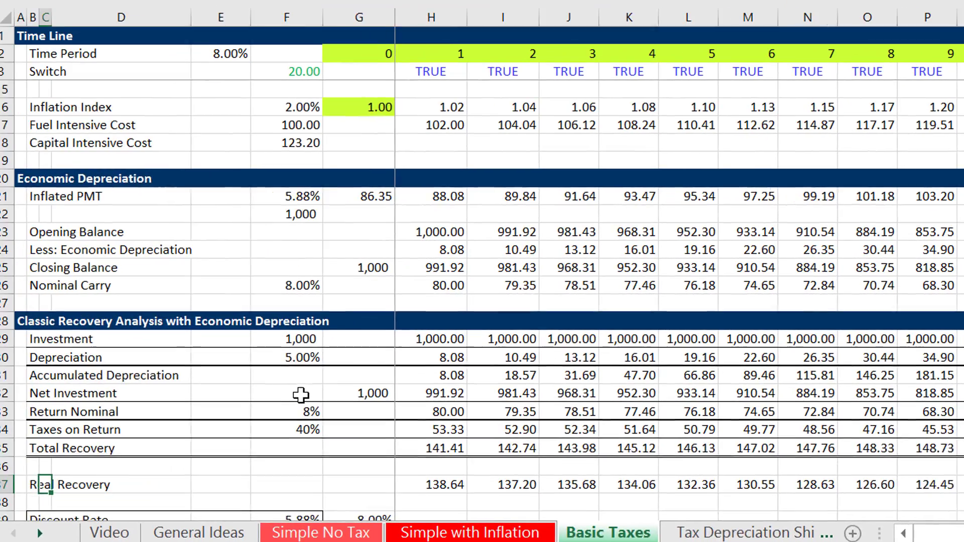
# Examine the Discount Rate formula in F39 above the NPV of Revenues.
pyautogui.press('Down')
pyautogui.press('Down')
pyautogui.press('Down')
pyautogui.press('Down')
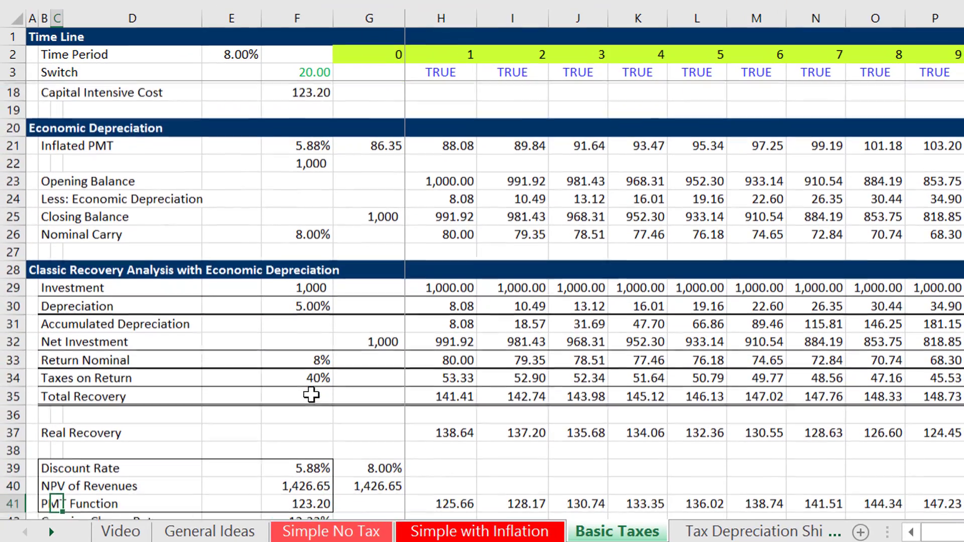
pyautogui.press('Up')
pyautogui.press('Up')
pyautogui.press('Right')
pyautogui.press('Right')
pyautogui.press('Right')
pyautogui.press('F2')
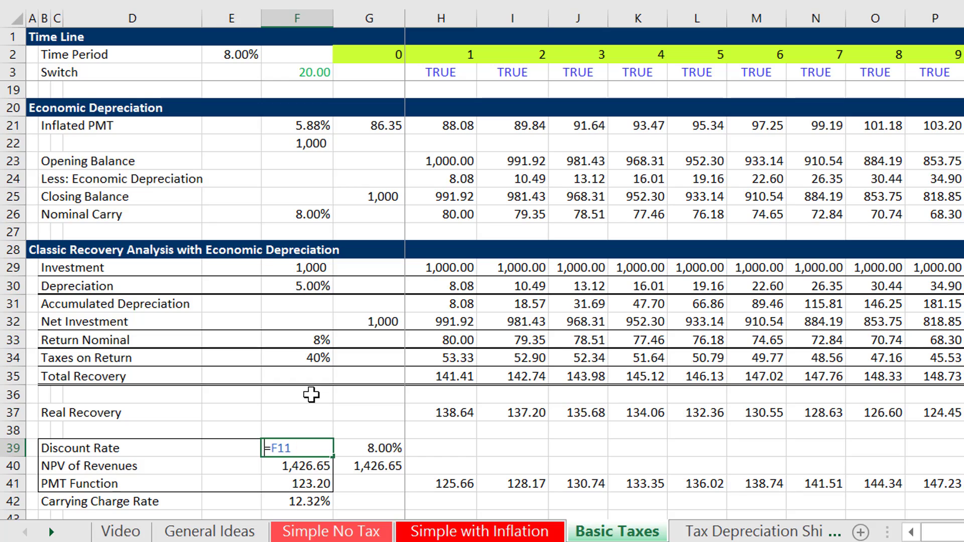
pyautogui.press('Escape')
pyautogui.press('Right')
pyautogui.press('Left')
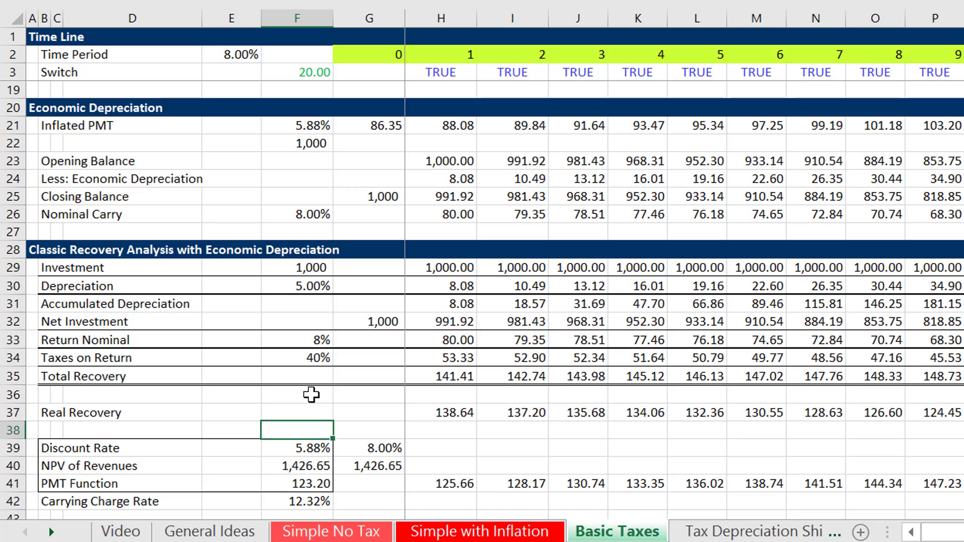
# Examine how the Real rate in F11 is derived from the Cost of capital and the Inflation Rate.
pyautogui.press('Up')
pyautogui.press('Up')
pyautogui.press('Up')
pyautogui.press('Up')
pyautogui.press('Up')
pyautogui.press('Up')
pyautogui.press('Up')
pyautogui.press('Up')
pyautogui.press('Up')
pyautogui.press('Up')
pyautogui.press('Up')
pyautogui.press('Up')
pyautogui.press('Up')
pyautogui.press('Up')
pyautogui.press('Up')
pyautogui.press('Up')
pyautogui.press('Up')
pyautogui.press('Up')
pyautogui.press('Up')
pyautogui.press('Up')
pyautogui.press('Up')
pyautogui.press('Up')
pyautogui.press('Up')
pyautogui.press('Up')
pyautogui.press('Up')
pyautogui.press('Up')
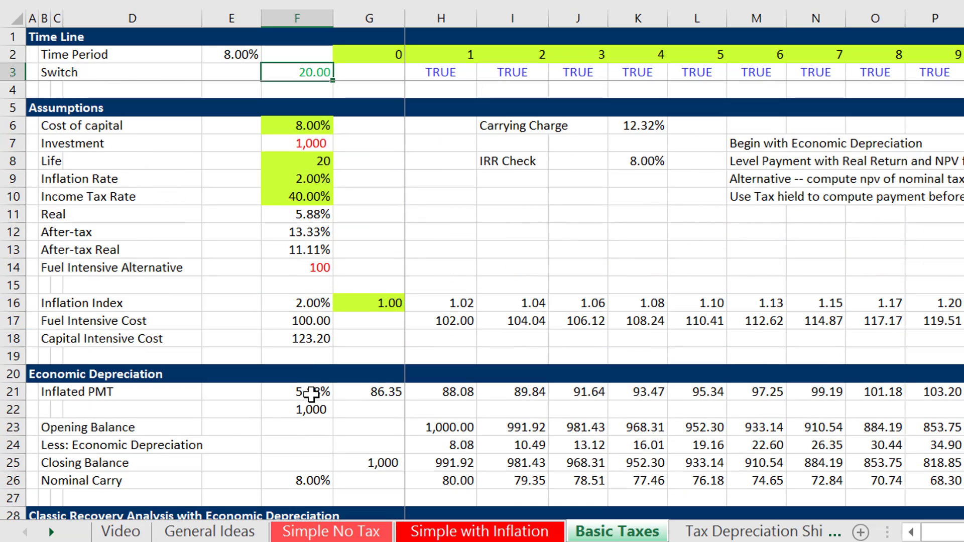
pyautogui.press('Down')
pyautogui.press('Down')
pyautogui.press('Down')
pyautogui.press('Down')
pyautogui.press('Down')
pyautogui.press('Down')
pyautogui.press('Down')
pyautogui.press('Down')
pyautogui.press('F2')
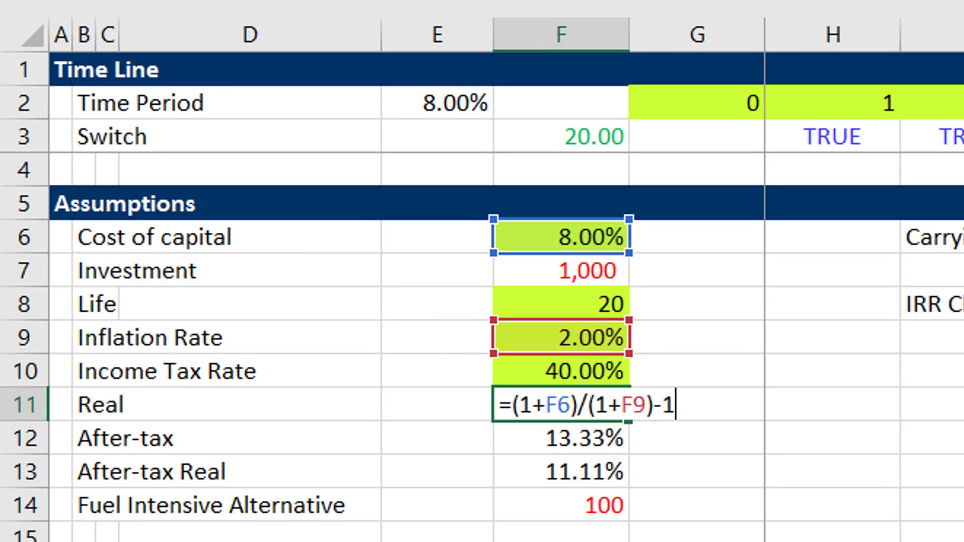
pyautogui.press('Escape')
# Examine the NPV of Revenues formula in F40, tracing its discount rate and Real Recovery range.
pyautogui.press('Down')
pyautogui.press('Down')
pyautogui.press('Down')
pyautogui.press('Down')
pyautogui.press('Down')
pyautogui.press('Down')
pyautogui.press('Down')
pyautogui.press('Down')
pyautogui.press('Down')
pyautogui.press('Down')
pyautogui.press('Down')
pyautogui.press('Down')
pyautogui.press('Down')
pyautogui.press('Down')
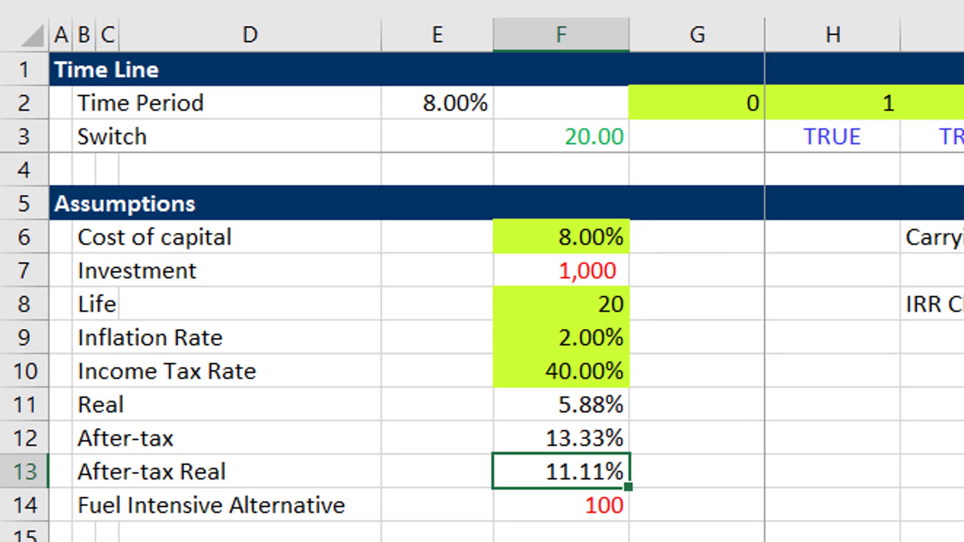
pyautogui.press('Down')
pyautogui.press('Down')
pyautogui.press('Down')
pyautogui.press('Down')
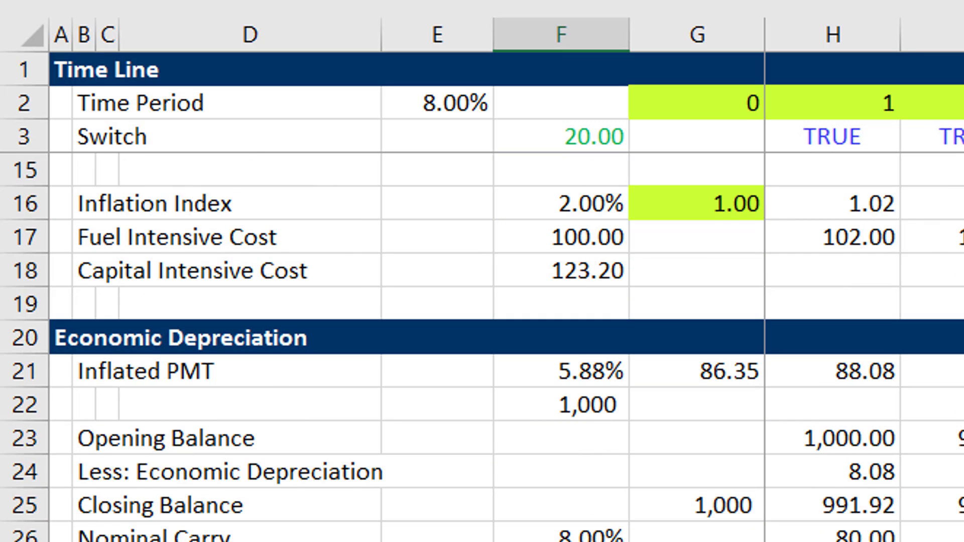
pyautogui.press('Down')
pyautogui.press('Down')
pyautogui.press('Down')
pyautogui.press('Down')
pyautogui.press('Right')
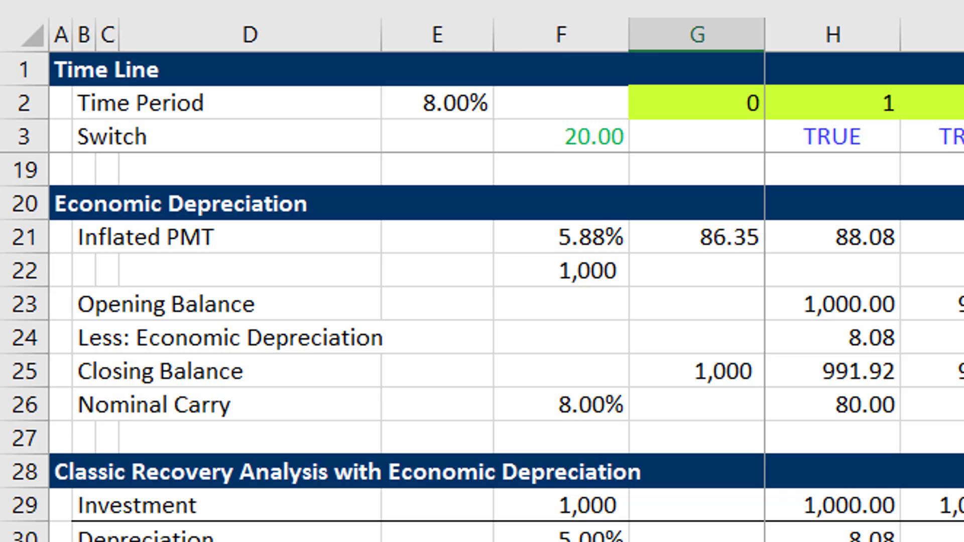
pyautogui.press('Left')
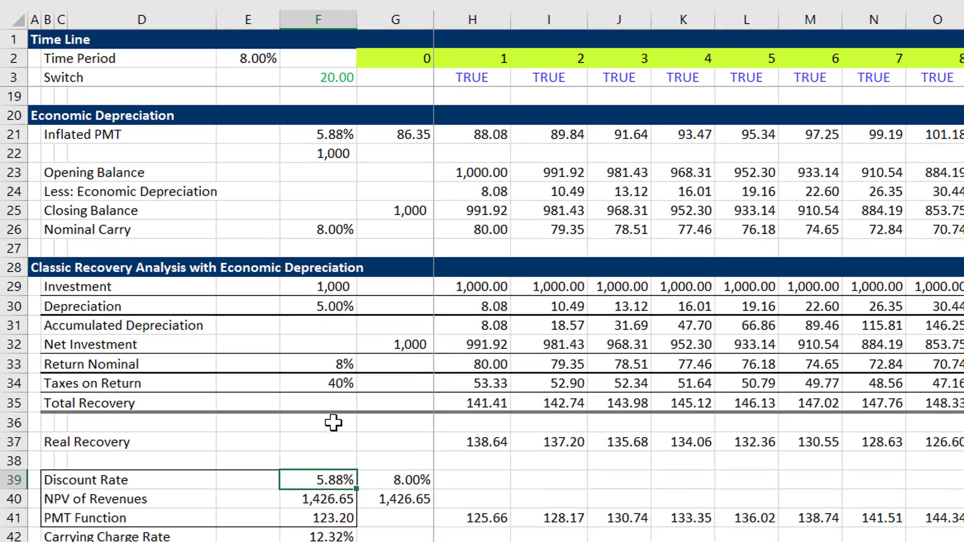
pyautogui.press('Down')
pyautogui.press('F2')
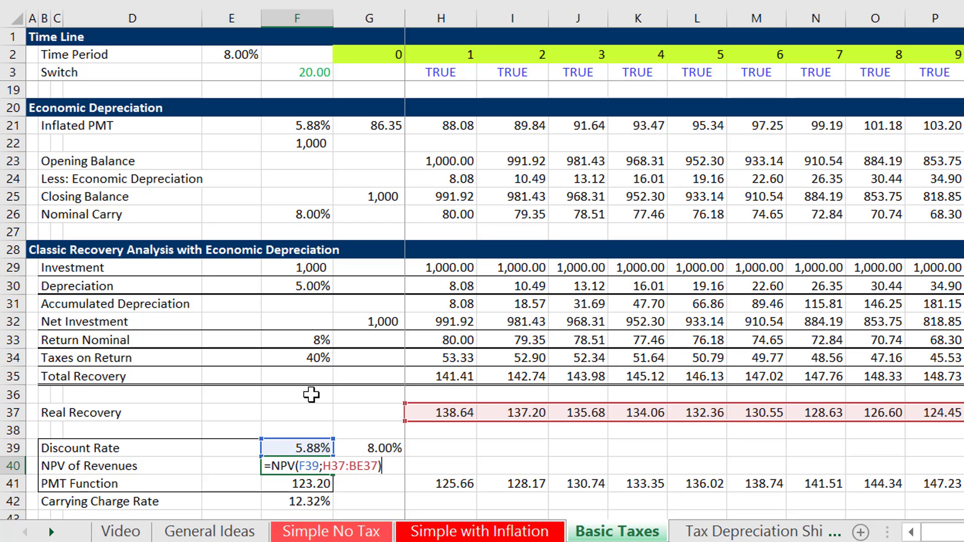
pyautogui.press('Return')
# Examine the nominal NPV formula in G40 and compare its result with the real-rate NPV in F40.
pyautogui.press('Right')
pyautogui.press('Up')
pyautogui.press('F2')
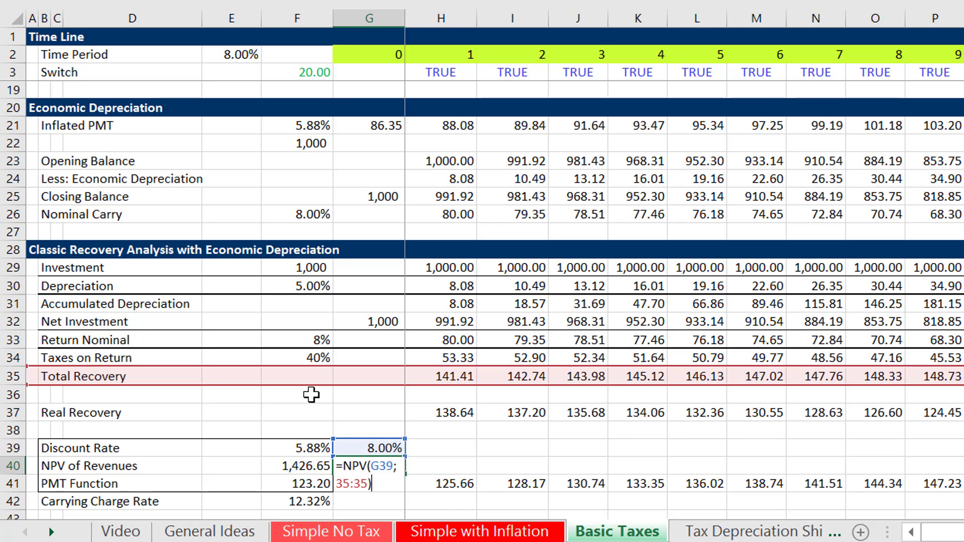
pyautogui.press('Return')
pyautogui.press('Left')
pyautogui.press('Up')
pyautogui.press('Right')
pyautogui.press('Left')
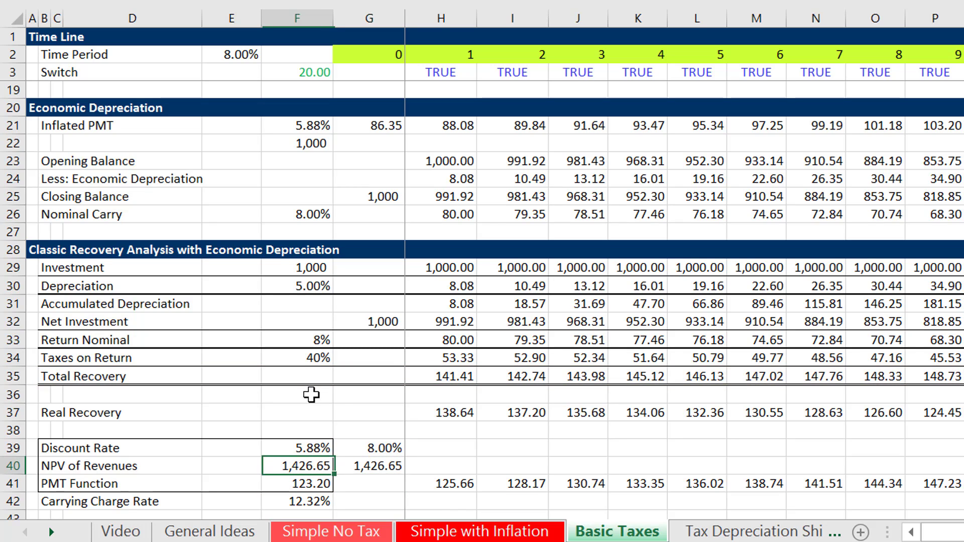
pyautogui.press('Right')
pyautogui.press('Right')
pyautogui.press('Left')
pyautogui.press('Left')
# Examine how the PMT Function in F41 uses the discount rate, Life and NPV of Revenues.
pyautogui.press('Left')
pyautogui.press('Right')
pyautogui.press('Right')
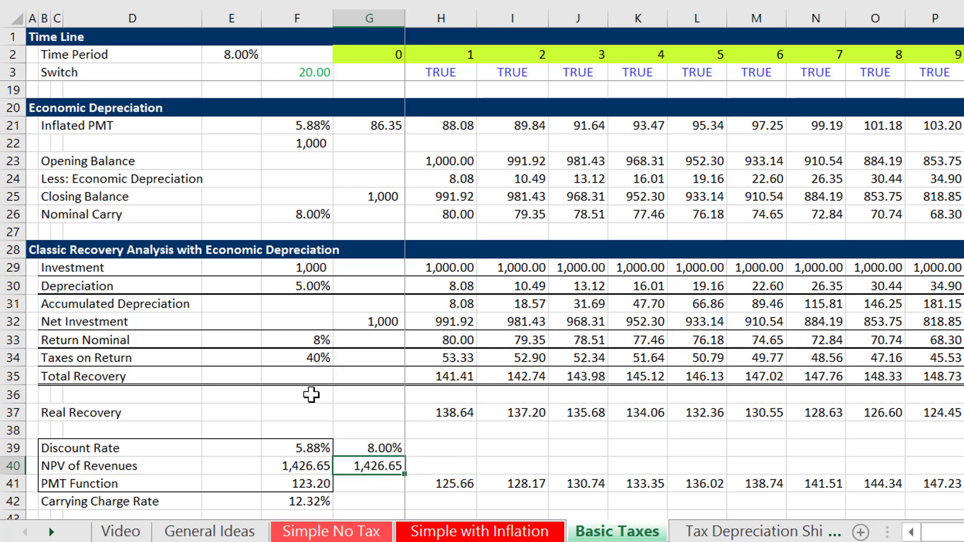
pyautogui.press('Down')
pyautogui.press('Left')
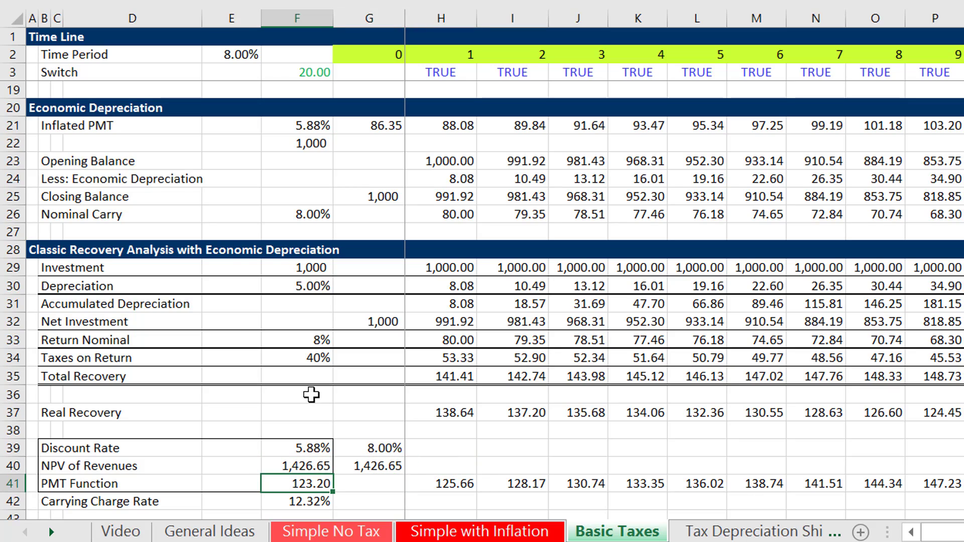
pyautogui.press('F2')
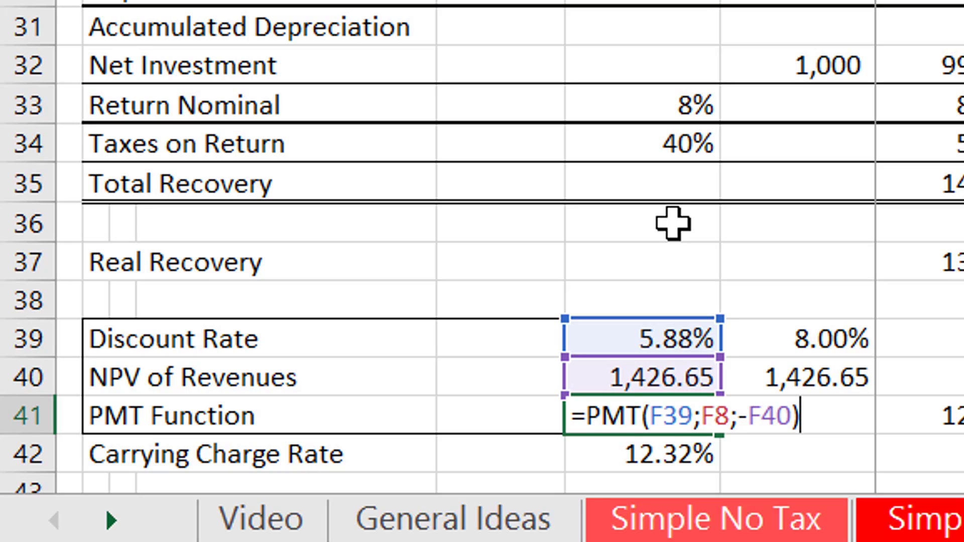
pyautogui.hotkey('ctrl', 'Return')
# Set the Income Tax Rate in the Assumptions to 25%.
pyautogui.press('Up')
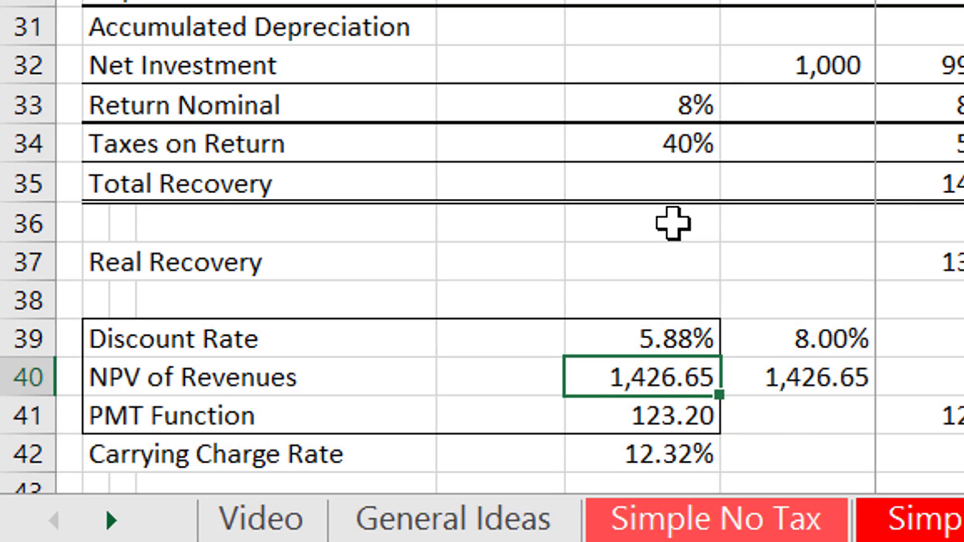
pyautogui.press('Right')
pyautogui.press('Left')
pyautogui.press('Up')
pyautogui.press('Up')
pyautogui.press('Up')
pyautogui.press('Up')
pyautogui.press('Up')
pyautogui.press('Up')
pyautogui.press('Up')
pyautogui.press('Up')
pyautogui.press('Up')
pyautogui.press('Up')
pyautogui.press('Up')
pyautogui.press('Up')
pyautogui.press('Up')
pyautogui.press('Up')
pyautogui.press('Up')
pyautogui.press('Up')
pyautogui.press('Up')
pyautogui.press('Up')
pyautogui.press('Up')
pyautogui.press('Up')
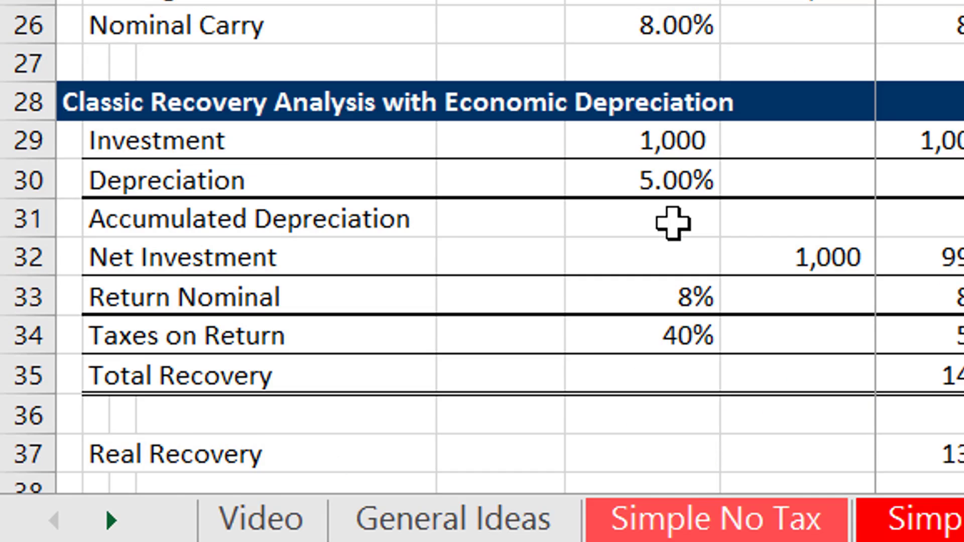
pyautogui.press('Up')
pyautogui.press('Up')
pyautogui.press('Up')
pyautogui.press('Up')
pyautogui.press('Up')
pyautogui.press('Up')
pyautogui.press('Up')
pyautogui.press('Up')
pyautogui.press('Up')
pyautogui.press('Up')
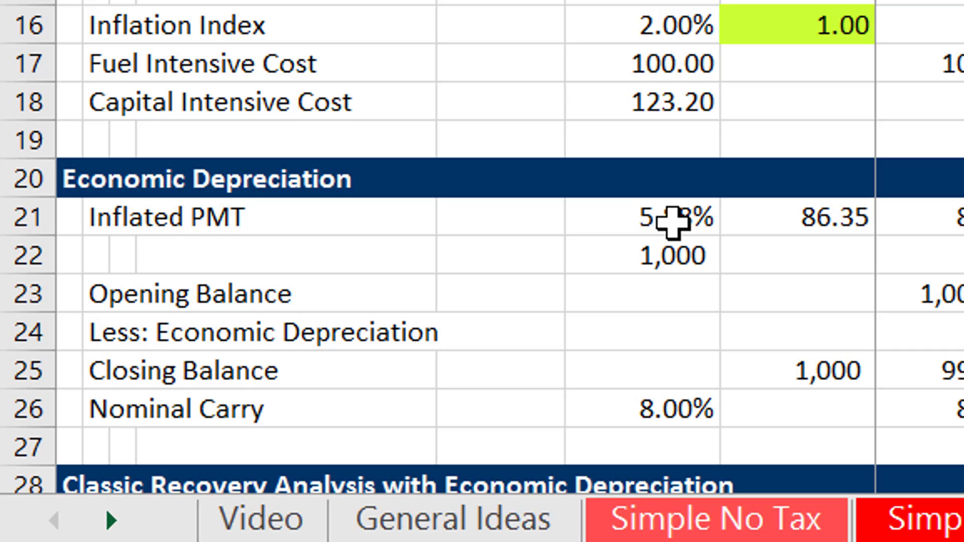
pyautogui.press('Return')
# Review the recalculated economic depreciation and recovery analysis rows down to Total Payment.
pyautogui.press('Down')
pyautogui.press('Down')
pyautogui.press('Down')
pyautogui.press('Down')
pyautogui.press('Down')
pyautogui.press('Down')
pyautogui.press('Down')
pyautogui.press('Down')
pyautogui.press('Down')
pyautogui.press('Down')
pyautogui.press('Down')
pyautogui.press('Down')
pyautogui.press('Down')
pyautogui.press('Down')
pyautogui.press('Down')
pyautogui.press('Down')
pyautogui.press('Down')
pyautogui.press('Down')
pyautogui.press('Down')
pyautogui.press('Down')
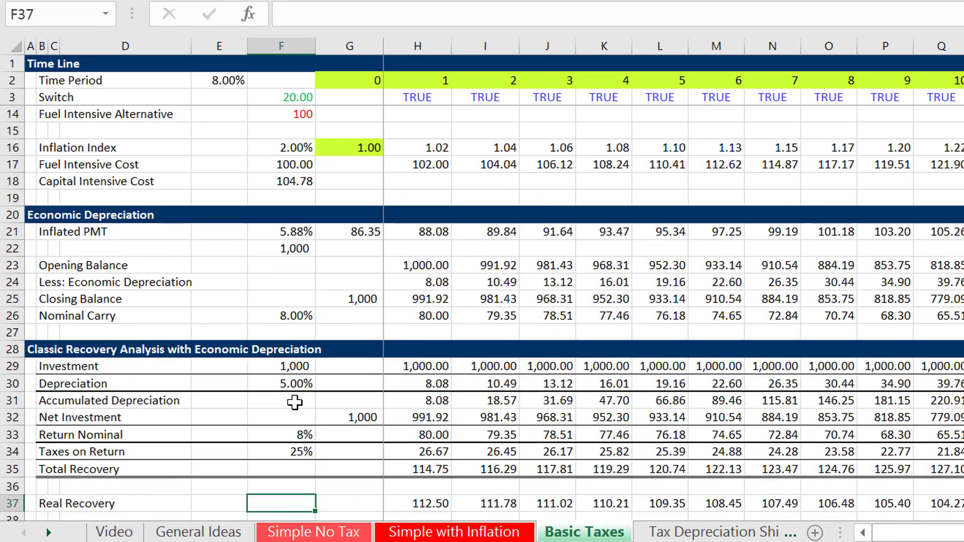
pyautogui.press('Up')
pyautogui.press('Up')
pyautogui.press('Up')
pyautogui.press('Up')
pyautogui.press('Up')
pyautogui.press('Up')
pyautogui.press('Up')
pyautogui.press('Up')
pyautogui.press('Up')
pyautogui.press('Up')
pyautogui.press('Up')
pyautogui.press('Up')
pyautogui.press('Up')
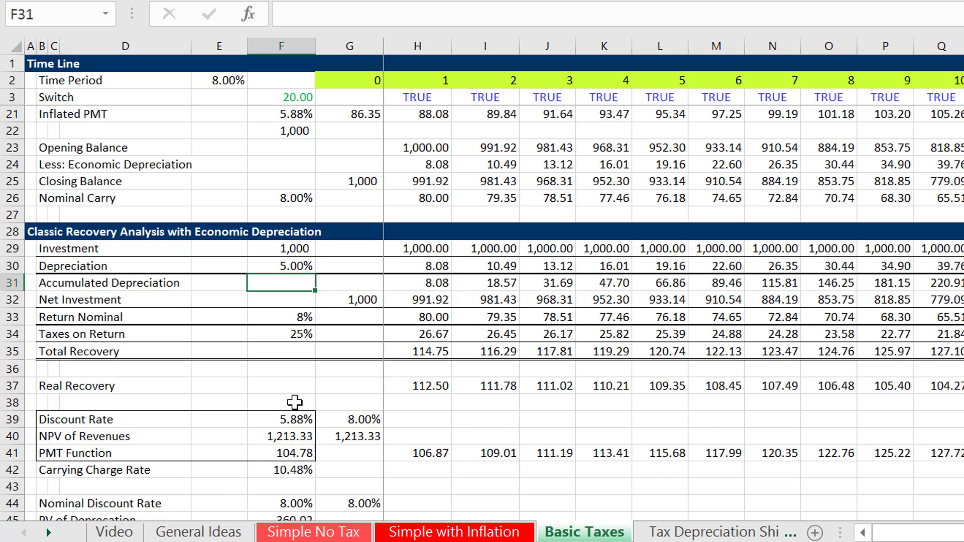
pyautogui.press('Down')
pyautogui.press('Down')
pyautogui.press('Down')
pyautogui.press('Down')
pyautogui.press('Down')
pyautogui.press('Down')
pyautogui.press('Down')
pyautogui.press('Down')
pyautogui.press('Down')
pyautogui.press('Down')
pyautogui.press('Down')
pyautogui.press('Down')
pyautogui.press('Down')
pyautogui.press('Down')
pyautogui.press('Down')
pyautogui.press('Down')
pyautogui.press('Down')
pyautogui.press('Down')
pyautogui.press('Down')
pyautogui.press('Down')
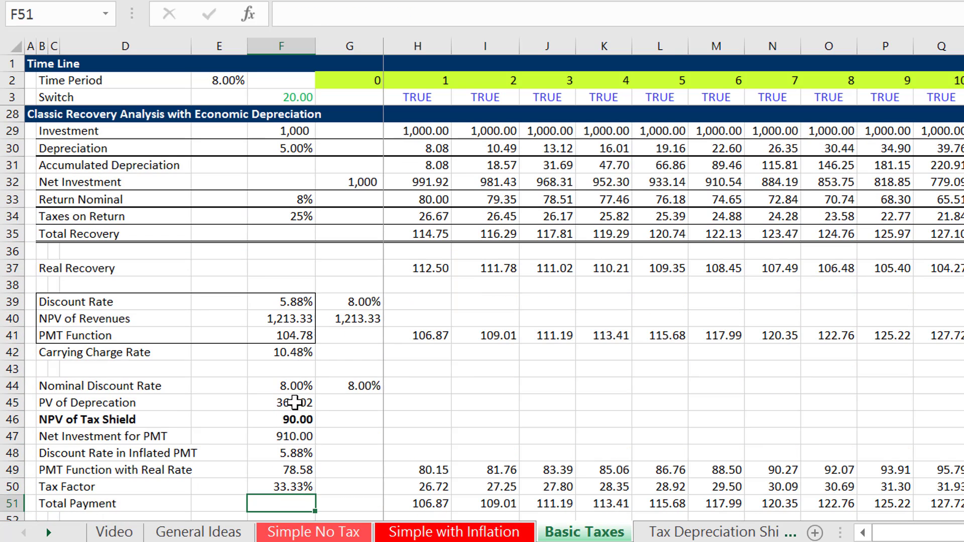
# Delete the duplicate Nominal Discount Rate in G44, keeping the one in F44.
pyautogui.press('Up')
pyautogui.press('Up')
pyautogui.press('Up')
pyautogui.press('Up')
pyautogui.press('Up')
pyautogui.press('Up')
pyautogui.press('Up')
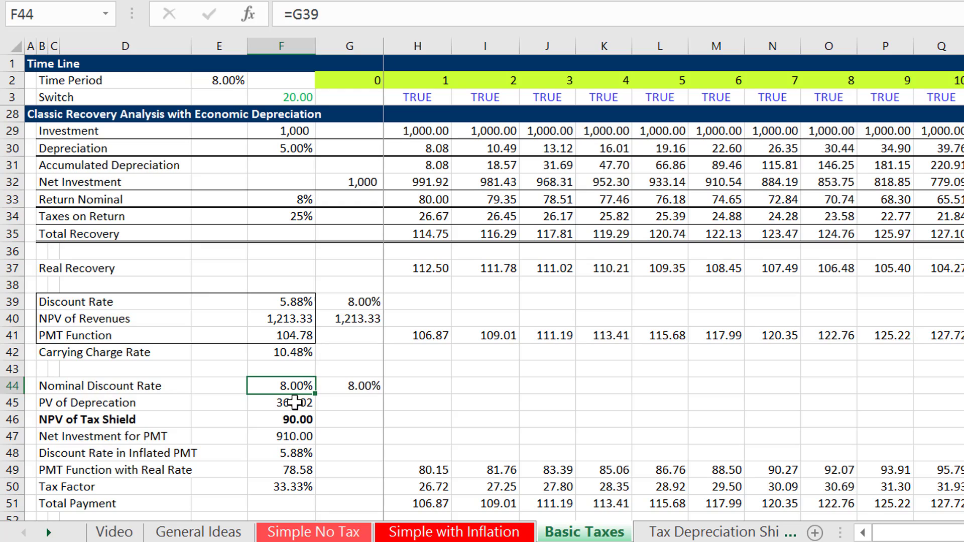
pyautogui.press('Left')
pyautogui.press('Right')
pyautogui.press('Right')
pyautogui.press('Left')
pyautogui.press('Right')
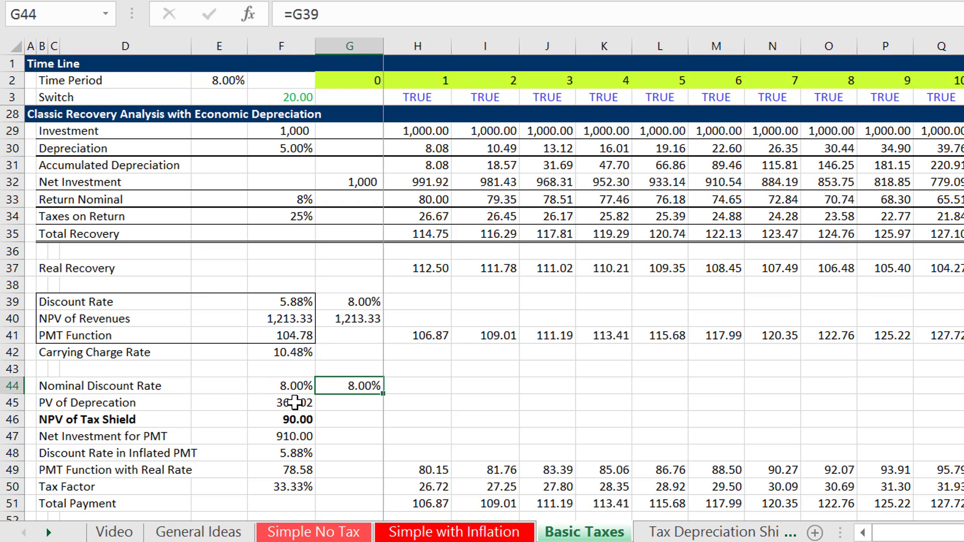
pyautogui.press('Left')
pyautogui.press('Right')
pyautogui.press('Delete')
pyautogui.press('Left')
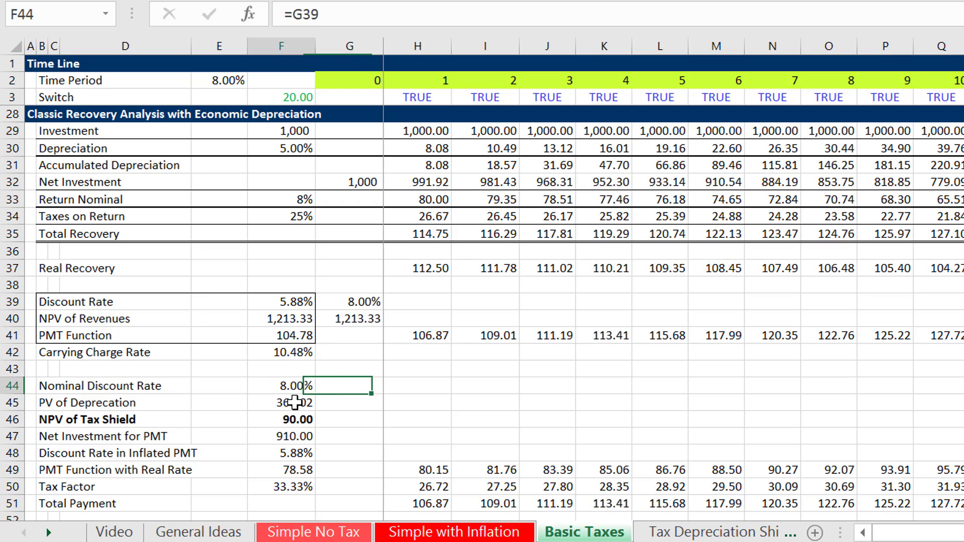
# Plot the PMT Function row from H41 across all periods as a column chart on its own sheet.
pyautogui.press('Left')
pyautogui.press('Left')
pyautogui.press('Left')
pyautogui.press('Up')
pyautogui.press('Up')
pyautogui.press('Right')
pyautogui.press('Right')
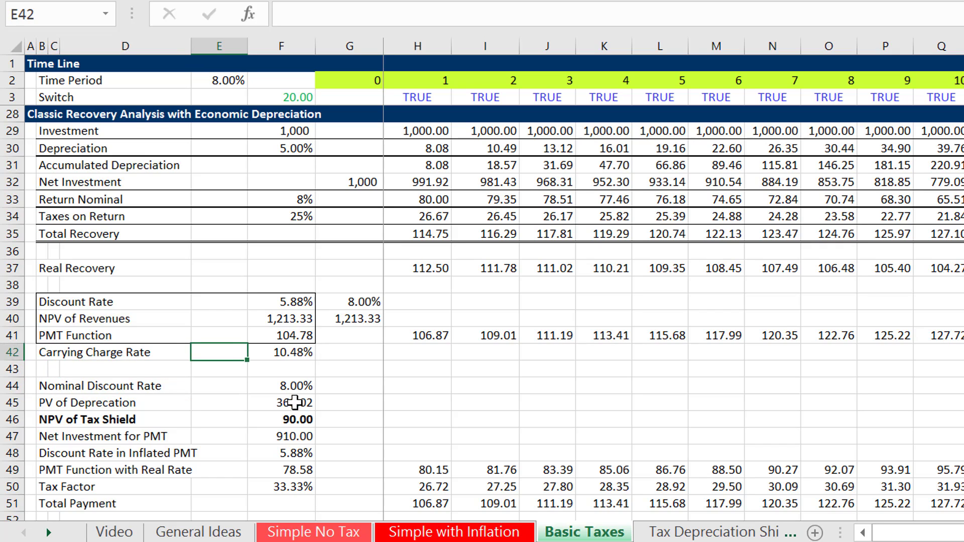
pyautogui.press('Up')
pyautogui.press('Right')
pyautogui.press('Right')
pyautogui.press('Right')
pyautogui.press('Right')
pyautogui.press('Right')
pyautogui.press('Right')
pyautogui.press('Right')
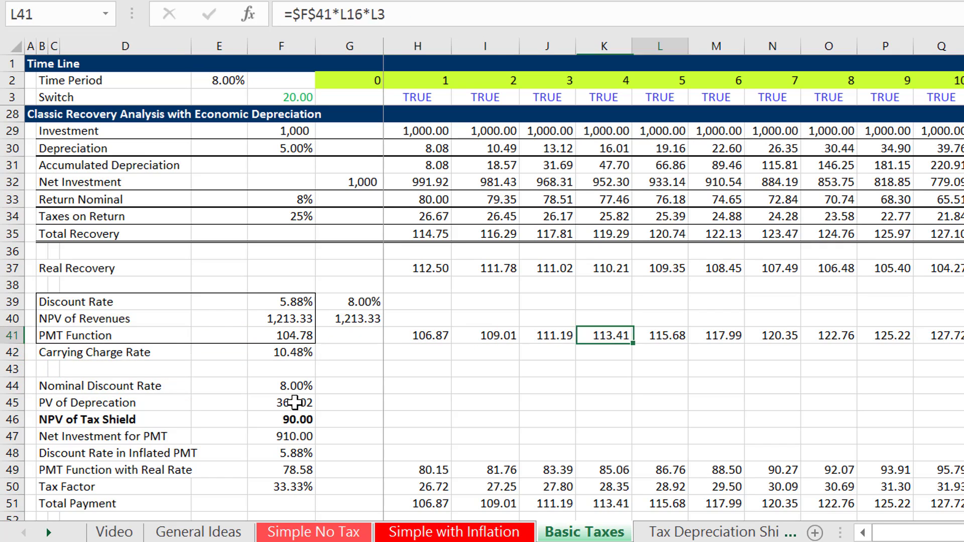
pyautogui.press('Right')
pyautogui.press('Right')
pyautogui.press('Right')
pyautogui.press('Right')
pyautogui.press('Right')
pyautogui.press('Right')
pyautogui.press('Right')
pyautogui.press('Right')
pyautogui.press('Right')
pyautogui.press('Right')
pyautogui.press('Right')
pyautogui.press('Right')
pyautogui.press('Right')
pyautogui.press('Right')
pyautogui.press('Left')
pyautogui.press('Left')
pyautogui.press('Left')
pyautogui.press('Left')
pyautogui.press('Left')
pyautogui.press('Left')
pyautogui.press('Left')
pyautogui.press('Left')
pyautogui.press('Left')
pyautogui.press('Left')
pyautogui.press('Left')
pyautogui.press('Left')
pyautogui.press('Left')
pyautogui.press('Left')
pyautogui.press('Left')
pyautogui.press('Left')
pyautogui.press('Left')
pyautogui.press('Left')
pyautogui.press('Left')
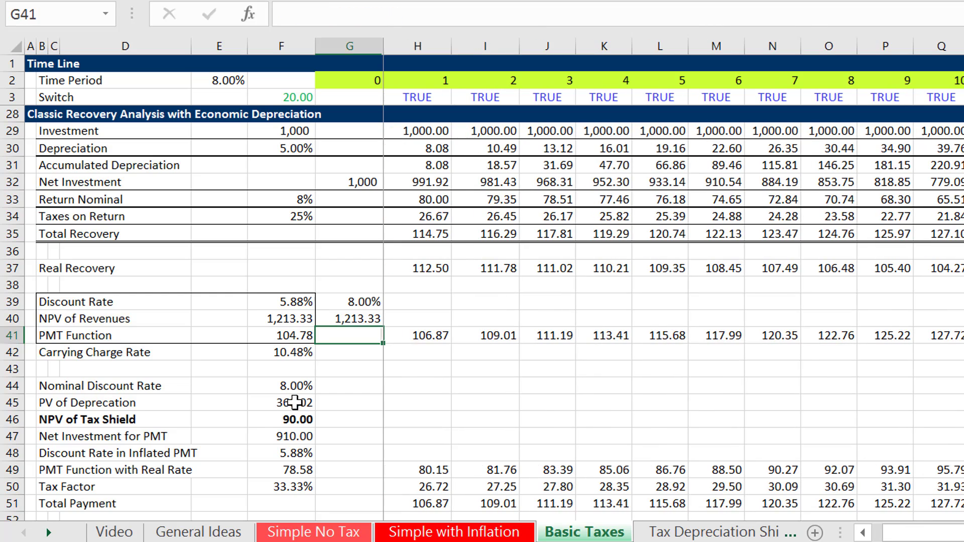
pyautogui.press('Right')
pyautogui.hotkey('ctrl', 'shift', 'Right')
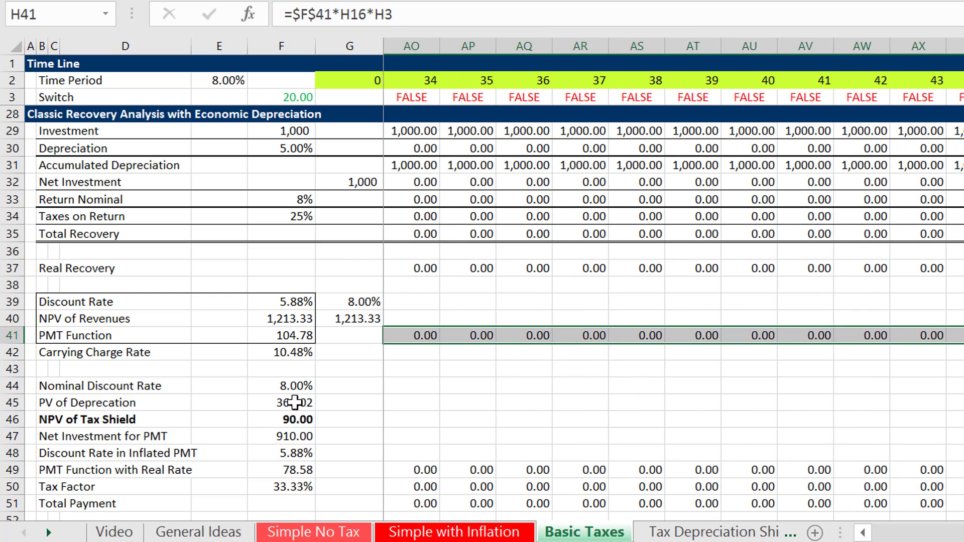
pyautogui.press('F11')
# Delete the PMT Function chart sheet and go back to row 41 of the Basic Taxes sheet.
pyautogui.hotkey('alt', 'h')
pyautogui.press('d')
pyautogui.press('s')
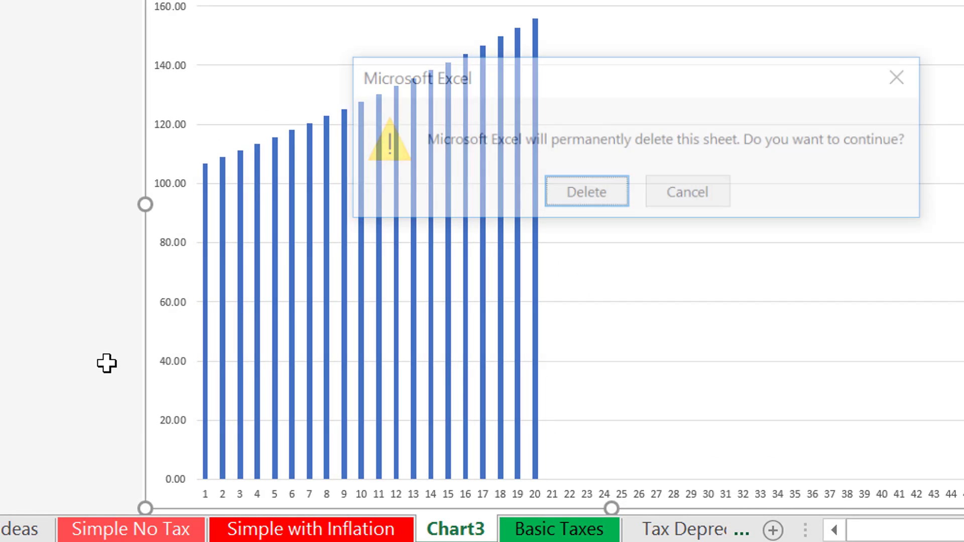
pyautogui.press('Return')
pyautogui.press('Left')
pyautogui.press('Left')
pyautogui.press('Left')
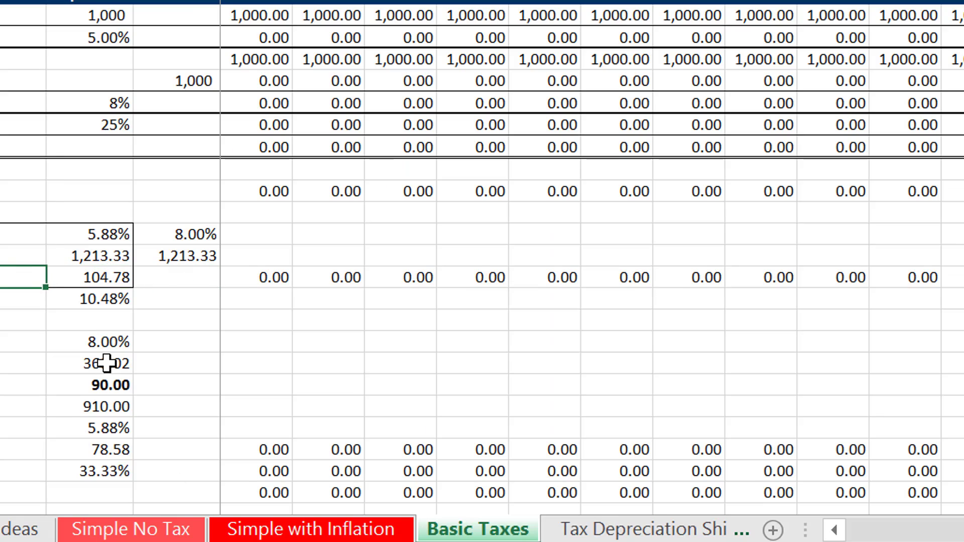
# Review the tax shield block below the Carrying Charge Rate and the Verification section beneath it.
pyautogui.press('Right')
pyautogui.press('Right')
pyautogui.press('Right')
pyautogui.press('Down')
pyautogui.press('Down')
pyautogui.press('Down')
pyautogui.press('Down')
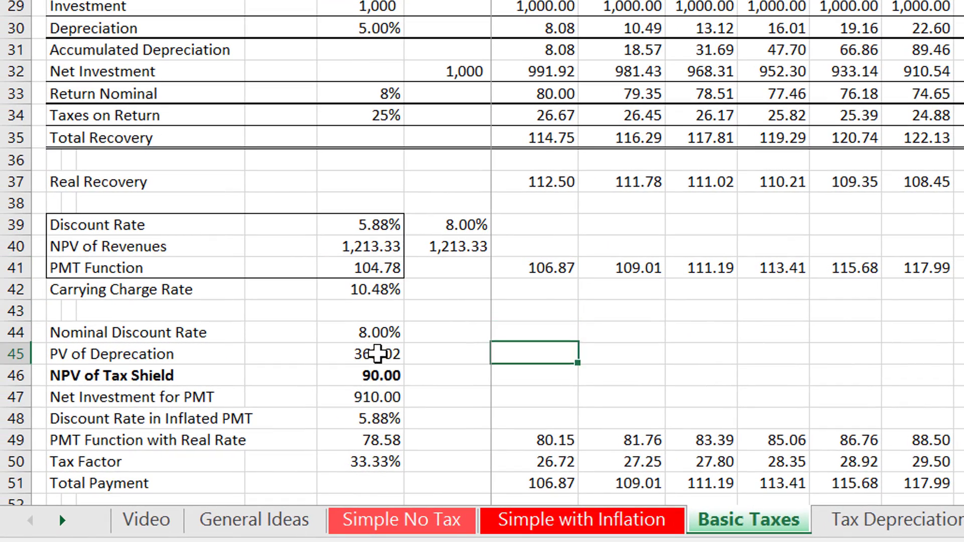
pyautogui.press('Left')
pyautogui.press('Up')
pyautogui.press('Up')
pyautogui.press('Up')
pyautogui.press('Up')
pyautogui.press('Up')
pyautogui.press('Up')
pyautogui.press('Up')
pyautogui.press('Up')
pyautogui.press('Up')
pyautogui.press('Up')
pyautogui.press('Up')
pyautogui.press('Up')
pyautogui.press('Up')
pyautogui.press('Up')
pyautogui.press('Up')
pyautogui.press('Up')
pyautogui.press('Up')
pyautogui.press('Up')
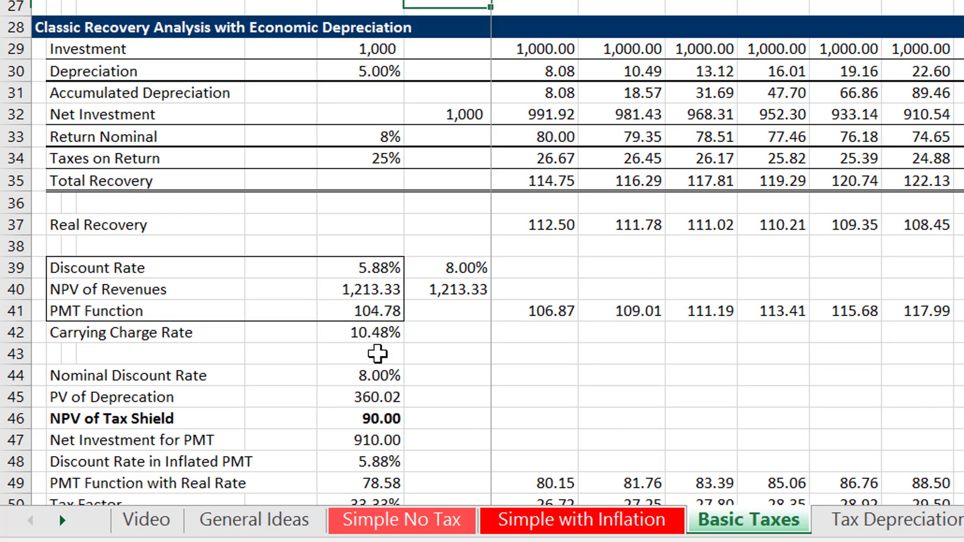
pyautogui.press('Down')
pyautogui.press('Down')
pyautogui.press('Down')
pyautogui.press('Down')
pyautogui.press('Down')
pyautogui.press('Down')
pyautogui.press('Down')
pyautogui.press('Down')
pyautogui.press('Down')
pyautogui.press('Down')
pyautogui.press('Down')
pyautogui.press('Down')
pyautogui.press('Down')
pyautogui.press('Down')
pyautogui.press('Down')
pyautogui.press('Down')
pyautogui.press('Down')
pyautogui.press('Down')
pyautogui.press('Down')
pyautogui.press('Down')
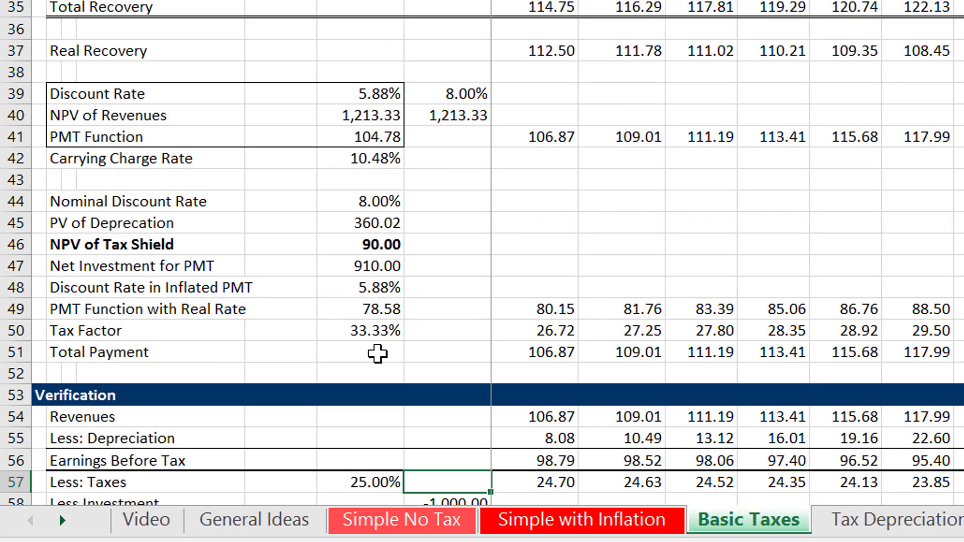
# Examine the PV of Deprecation formula in F45 and its link to the Nominal Discount Rate.
pyautogui.press('Up')
pyautogui.press('Up')
pyautogui.press('Up')
pyautogui.press('Up')
pyautogui.press('Up')
pyautogui.press('Up')
pyautogui.press('Up')
pyautogui.press('Up')
pyautogui.press('Up')
pyautogui.press('Up')
pyautogui.press('Up')
pyautogui.press('Up')
pyautogui.press('Up')
pyautogui.press('Up')
pyautogui.press('Up')
pyautogui.press('Left')
pyautogui.press('Down')
pyautogui.press('Down')
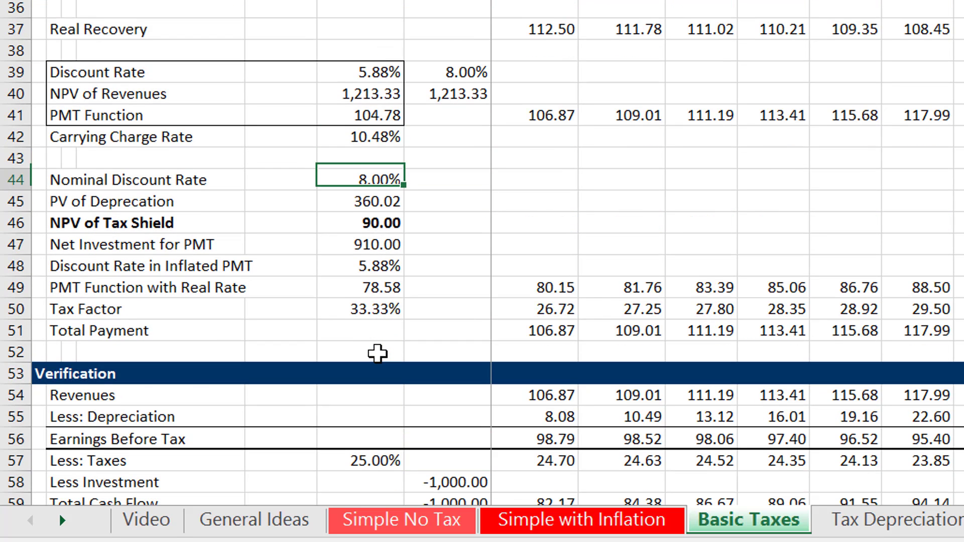
pyautogui.press('Down')
pyautogui.press('F2')
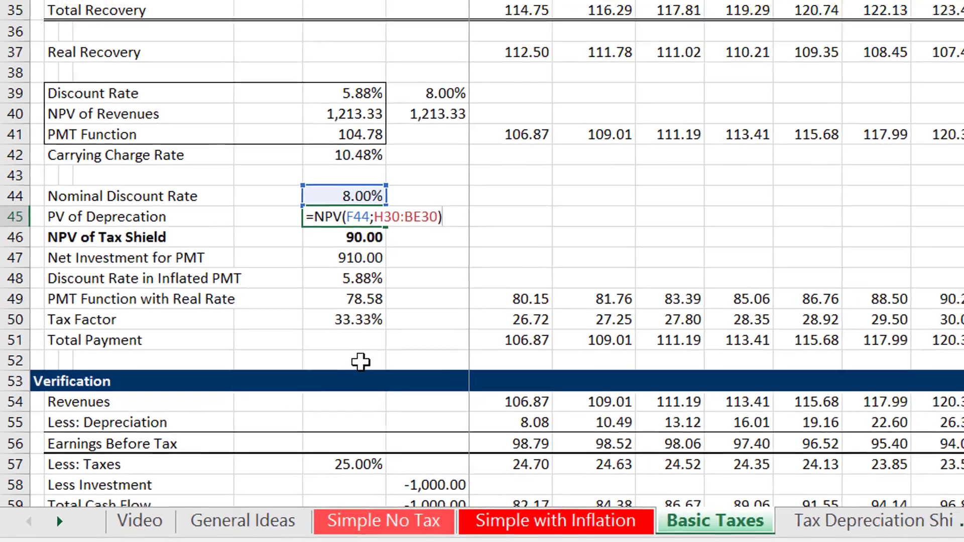
pyautogui.press('Escape')
# Recheck the PV of Deprecation formula in F45 against the Depreciation row 30 range it discounts.
pyautogui.press('Up')
pyautogui.press('Up')
pyautogui.press('Up')
pyautogui.press('Up')
pyautogui.press('Up')
pyautogui.press('Up')
pyautogui.press('Up')
pyautogui.press('Up')
pyautogui.press('Up')
pyautogui.press('Up')
pyautogui.press('Up')
pyautogui.press('Up')
pyautogui.press('Up')
pyautogui.press('Up')
pyautogui.press('Up')
pyautogui.press('Up')
pyautogui.press('Up')
pyautogui.press('Up')
pyautogui.press('Up')
pyautogui.press('Up')
pyautogui.press('Up')
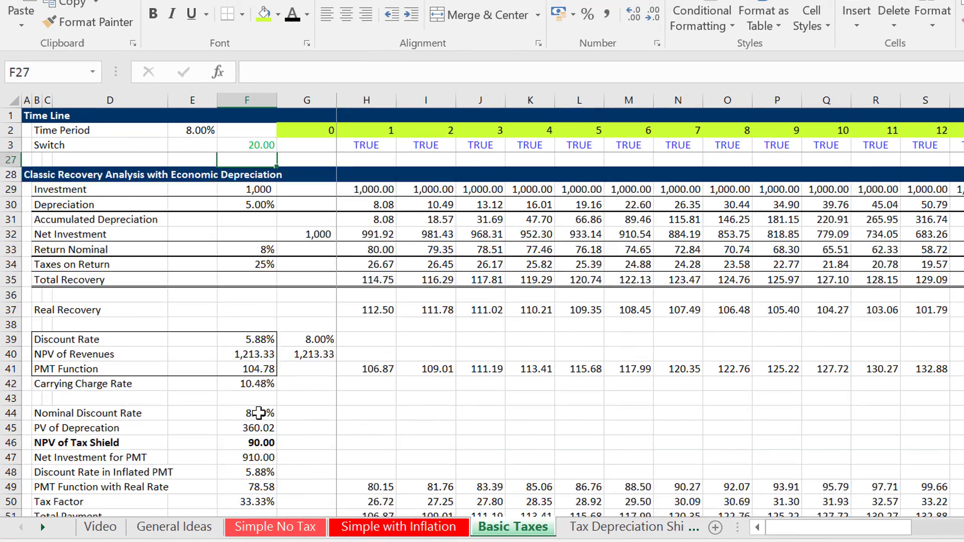
pyautogui.press('Down')
pyautogui.press('Down')
pyautogui.press('Down')
pyautogui.press('Down')
pyautogui.press('Down')
pyautogui.press('Down')
pyautogui.press('Down')
pyautogui.press('Down')
pyautogui.press('Down')
pyautogui.press('Down')
pyautogui.press('Down')
pyautogui.press('Down')
pyautogui.press('Down')
pyautogui.press('Down')
pyautogui.press('Down')
pyautogui.press('Down')
pyautogui.press('Down')
pyautogui.press('Down')
pyautogui.press('Down')
pyautogui.press('Down')
pyautogui.press('Down')
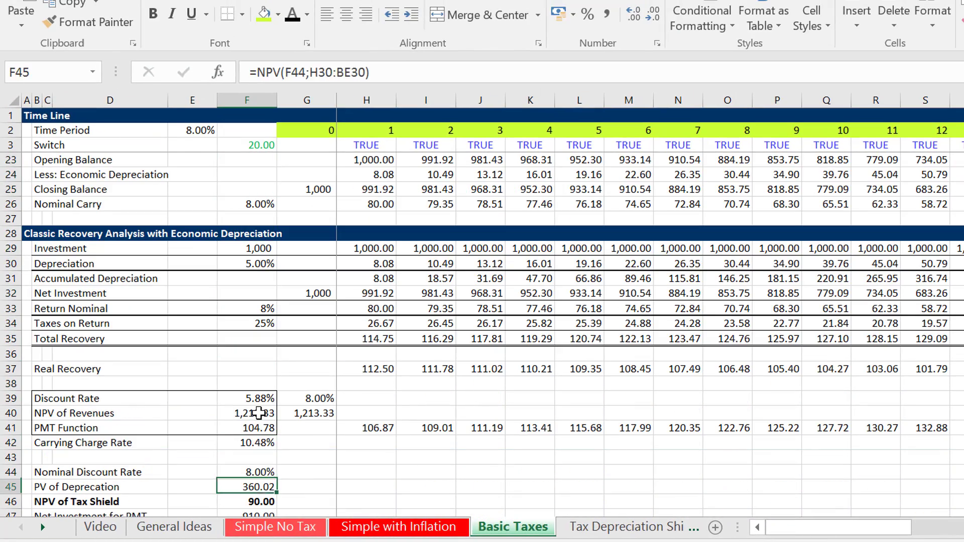
pyautogui.press('F2')
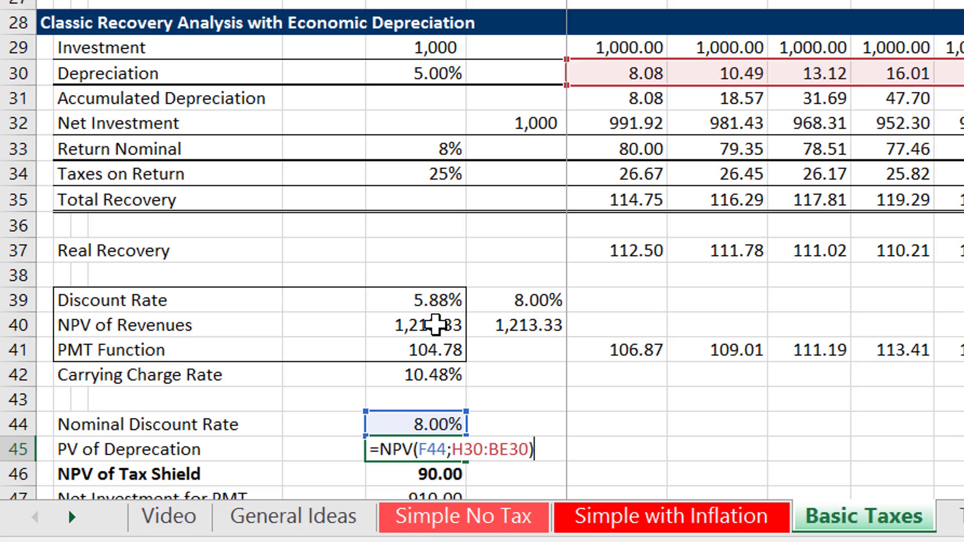
# Examine the NPV of Tax Shield formula in F46 and its links to the PV of Deprecation and the tax rate.
pyautogui.press('Return')
pyautogui.press('F2')
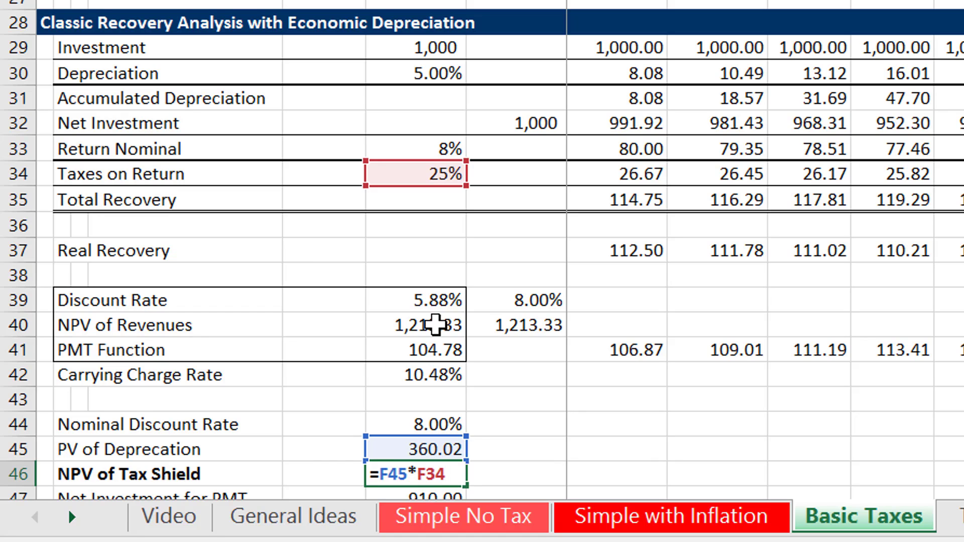
pyautogui.press('Return')
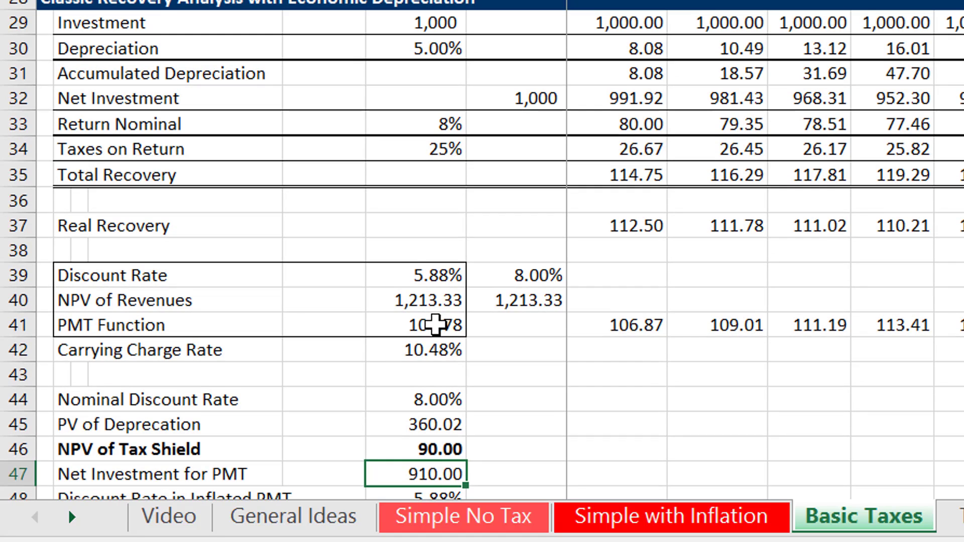
pyautogui.press('Return')
pyautogui.press('Up')
pyautogui.press('Up')
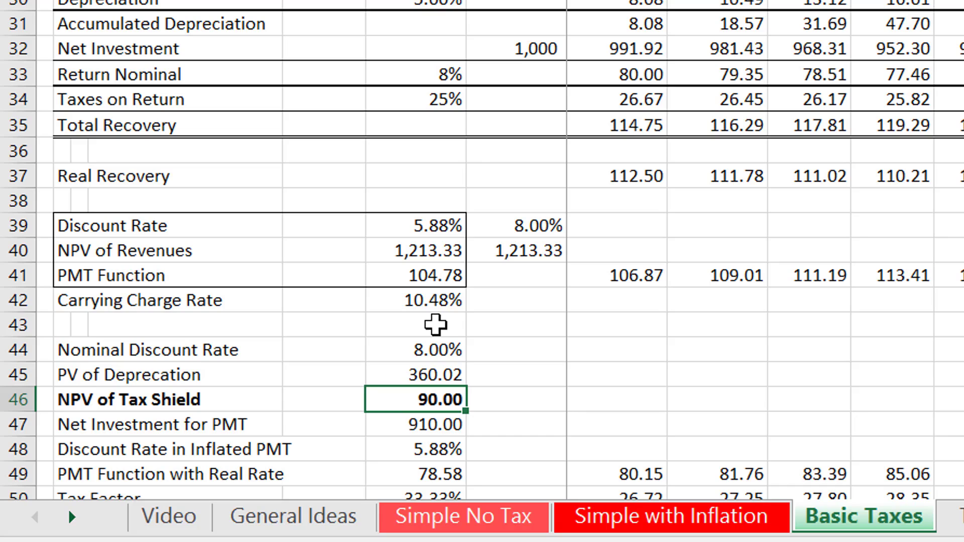
# Examine the Net Investment for PMT formula in F47, which subtracts the NPV of Tax Shield from the investment.
pyautogui.press('Down')
pyautogui.write('=F7-F46')
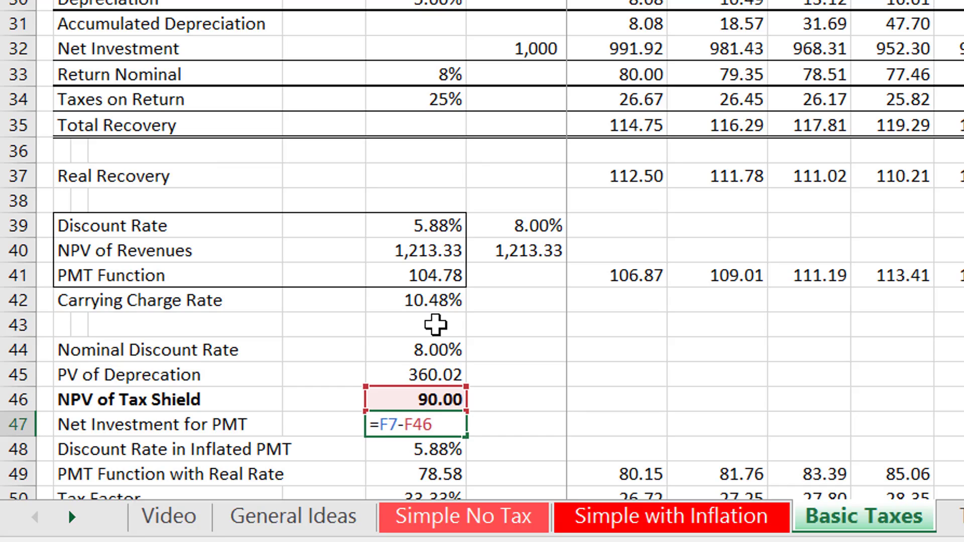
pyautogui.press('Up')
pyautogui.press('Up')
pyautogui.press('Up')
pyautogui.press('Up')
pyautogui.press('Up')
pyautogui.press('Up')
pyautogui.press('Up')
pyautogui.press('Up')
pyautogui.press('Up')
pyautogui.press('Up')
pyautogui.press('Up')
pyautogui.press('Up')
pyautogui.press('Up')
pyautogui.press('Up')
pyautogui.press('Up')
pyautogui.press('Up')
pyautogui.press('Up')
pyautogui.press('Up')
pyautogui.press('Up')
pyautogui.press('Up')
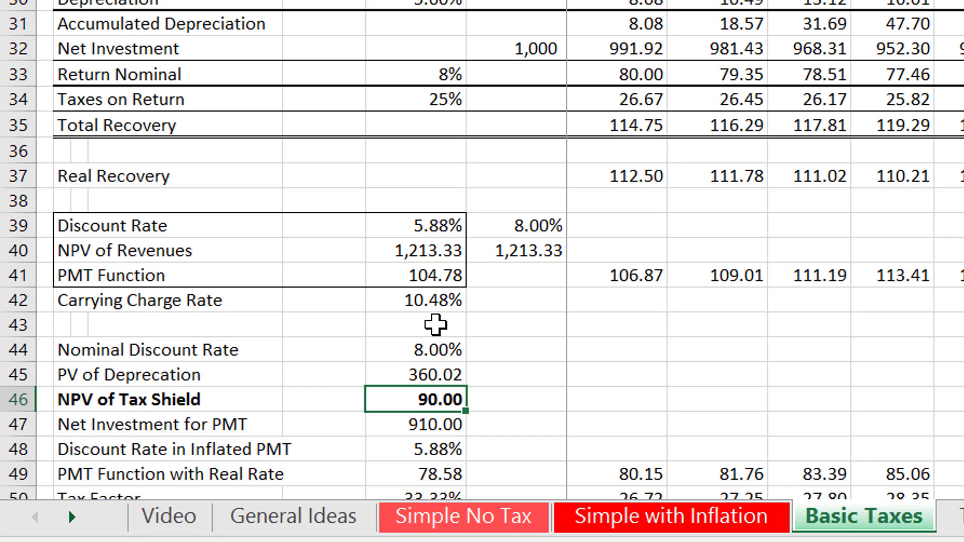
# Review the rate inputs, Economic Depreciation and Classic Recovery sections above, and return to the Net Investment for PMT row.
pyautogui.press('Up')
pyautogui.press('Up')
pyautogui.press('Up')
pyautogui.press('Up')
pyautogui.press('Up')
pyautogui.press('Up')
pyautogui.press('Up')
pyautogui.press('Up')
pyautogui.press('Up')
pyautogui.press('Up')
pyautogui.press('Up')
pyautogui.press('Up')
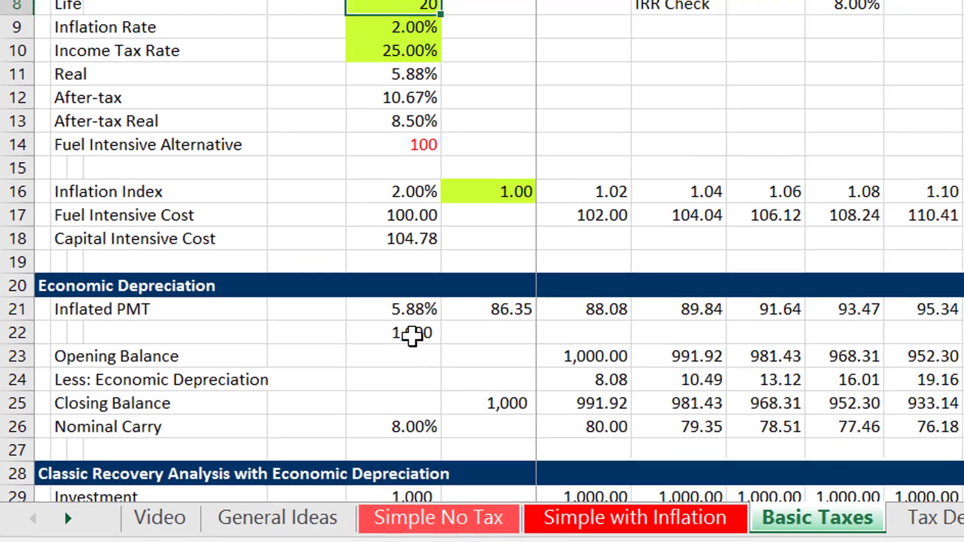
pyautogui.press('Down')
pyautogui.press('Down')
pyautogui.press('Down')
pyautogui.press('Down')
pyautogui.press('Down')
pyautogui.press('Down')
pyautogui.press('Down')
pyautogui.press('Down')
pyautogui.press('Down')
pyautogui.press('Down')
pyautogui.press('Down')
pyautogui.press('Down')
pyautogui.press('Down')
pyautogui.press('Down')
pyautogui.press('Down')
pyautogui.press('Down')
pyautogui.press('Down')
pyautogui.press('Down')
pyautogui.press('Down')
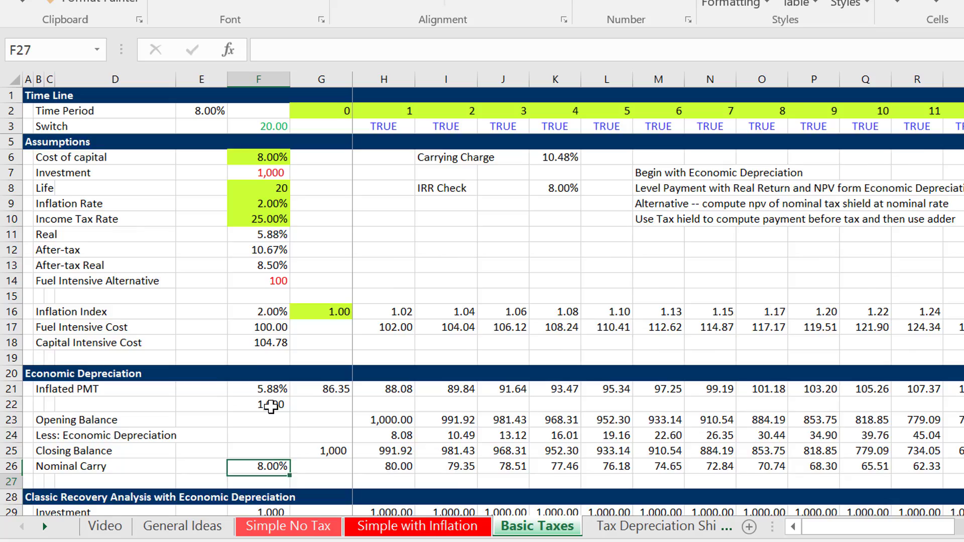
pyautogui.press('Down')
pyautogui.press('Down')
pyautogui.press('Down')
pyautogui.press('Down')
pyautogui.press('Down')
pyautogui.press('Down')
pyautogui.press('Down')
pyautogui.press('Down')
pyautogui.press('Down')
pyautogui.press('Down')
pyautogui.press('Down')
pyautogui.press('Down')
pyautogui.press('Down')
pyautogui.press('Down')
pyautogui.press('Down')
pyautogui.press('Down')
pyautogui.press('Down')
pyautogui.press('Down')
pyautogui.press('Down')
pyautogui.press('Down')
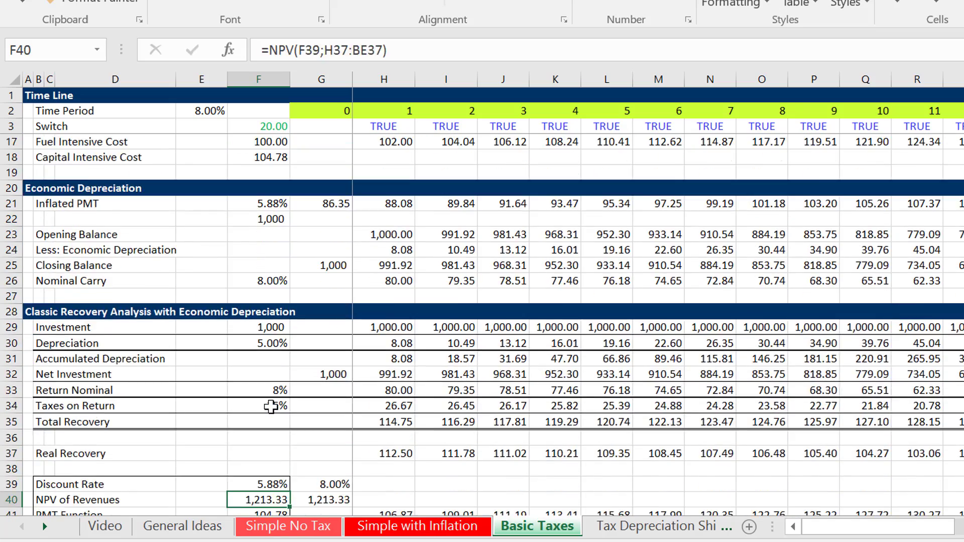
pyautogui.press('Up')
pyautogui.press('Up')
pyautogui.press('Up')
pyautogui.press('Up')
pyautogui.press('Up')
pyautogui.press('Up')
pyautogui.press('Up')
# Recheck the Net Investment for PMT formula in F47 against the NPV of Tax Shield above it and its row label.
pyautogui.press('Down')
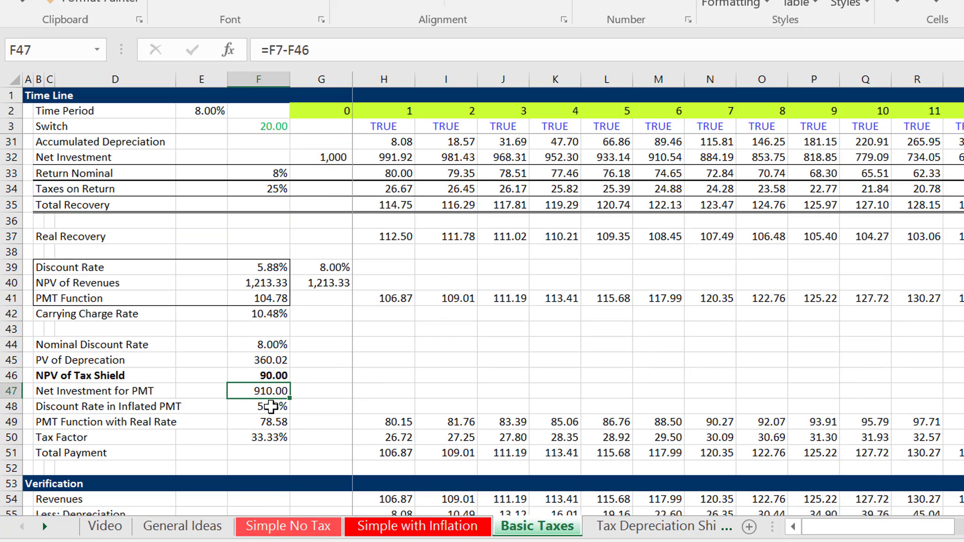
pyautogui.press('Up')
pyautogui.press('Down')
pyautogui.press('F2')
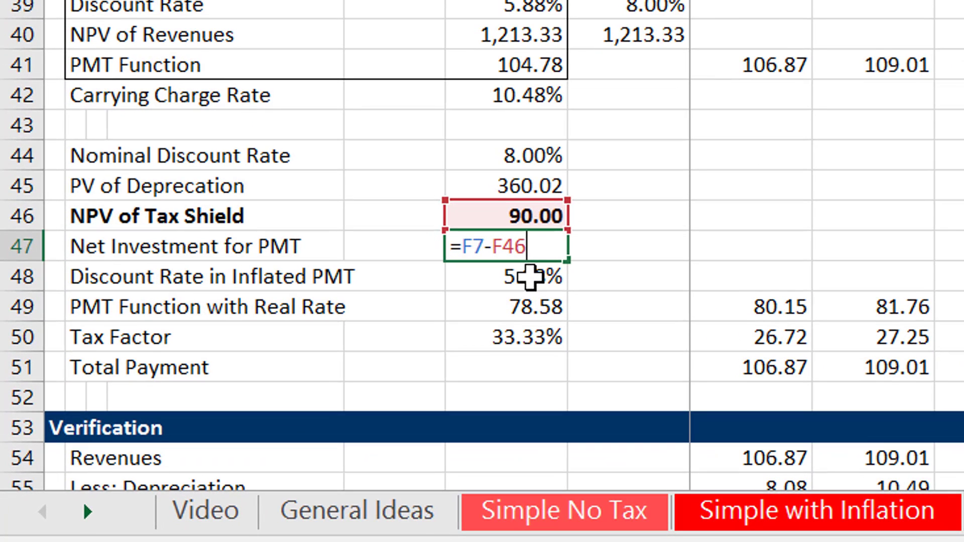
pyautogui.press('Escape')
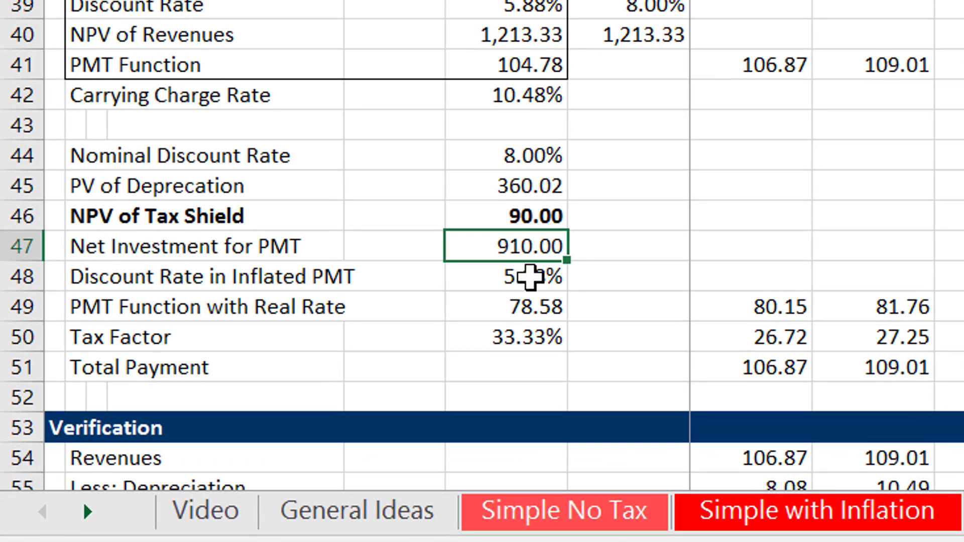
pyautogui.press('Up')
pyautogui.press('Down')
pyautogui.press('Up')
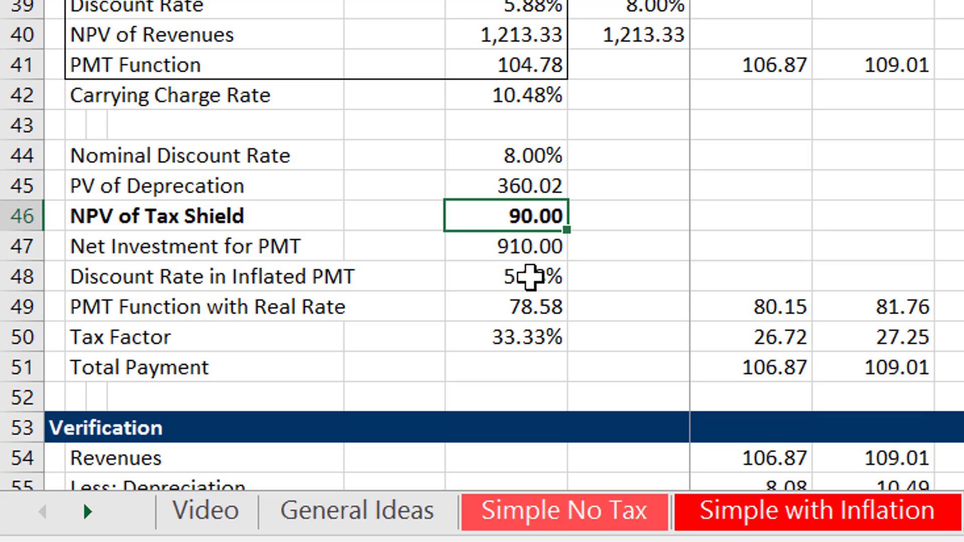
pyautogui.press('Left')
pyautogui.press('Down')
pyautogui.press('Left')
pyautogui.press('Left')
pyautogui.press('Left')
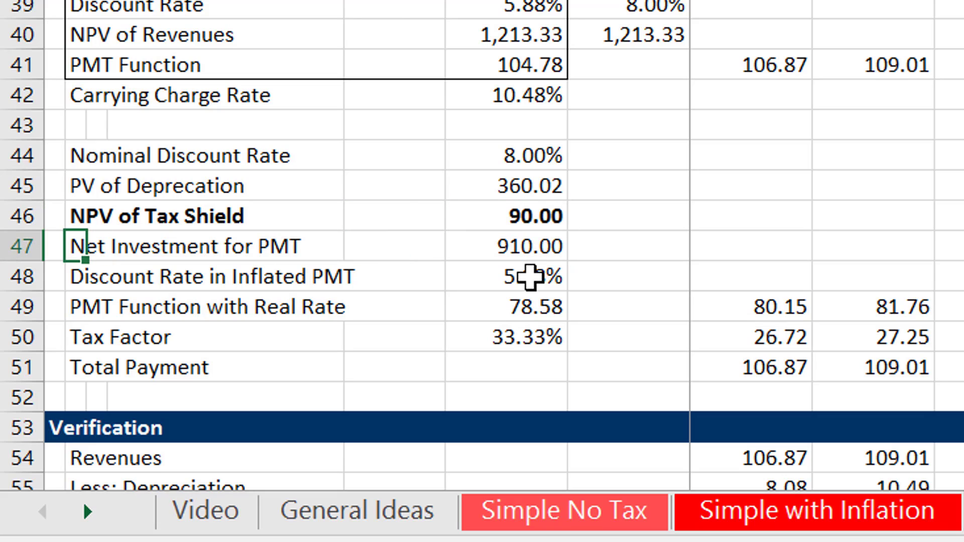
pyautogui.press('Right')
pyautogui.press('Right')
pyautogui.press('Right')
pyautogui.press('Right')
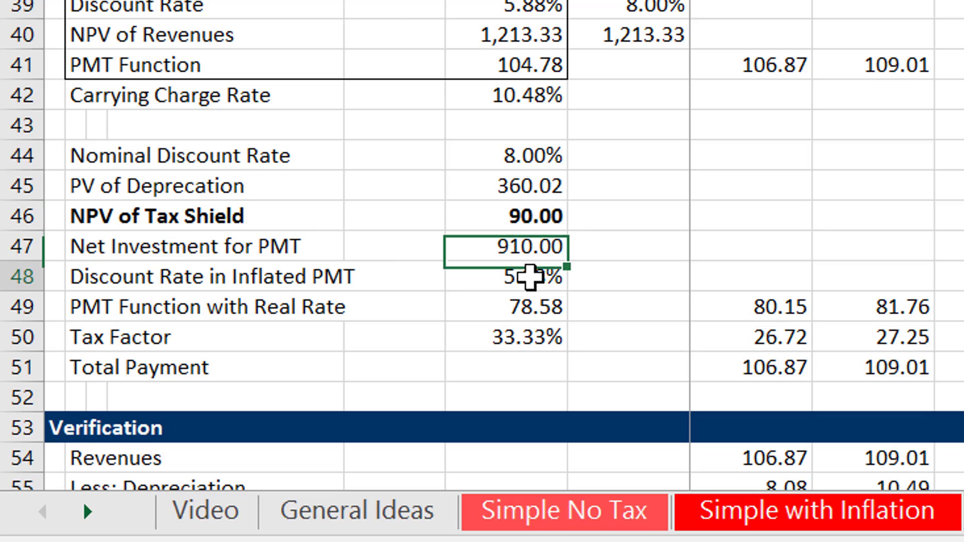
# Examine the Discount Rate in Inflated PMT formula in F48 and its link to the discount rate in F39.
pyautogui.press('Down')
pyautogui.press('F2')
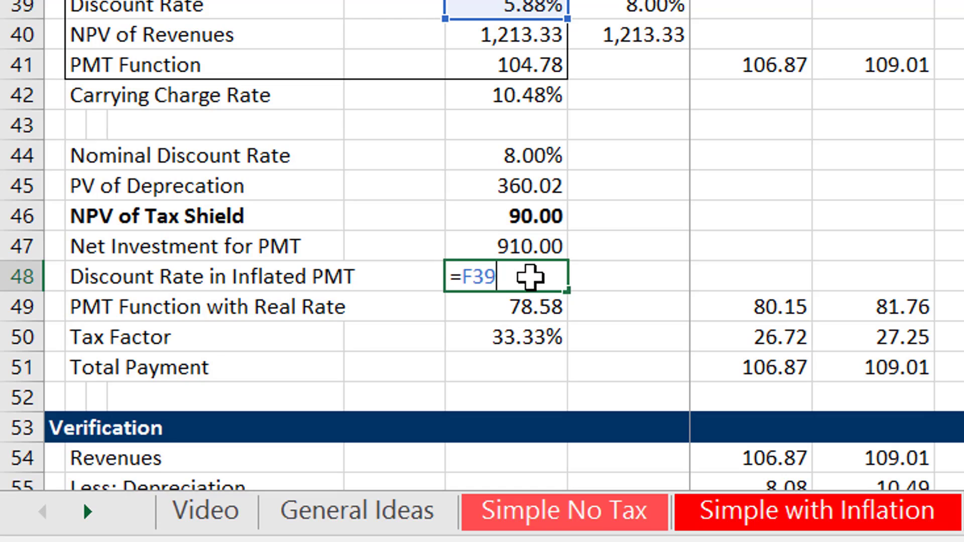
pyautogui.press('Escape')
# Reword the row 48 label to "Real Disc Rate in Inflated PMT".
pyautogui.press('Left')
pyautogui.press('Left')
pyautogui.press('Left')
pyautogui.press('Left')
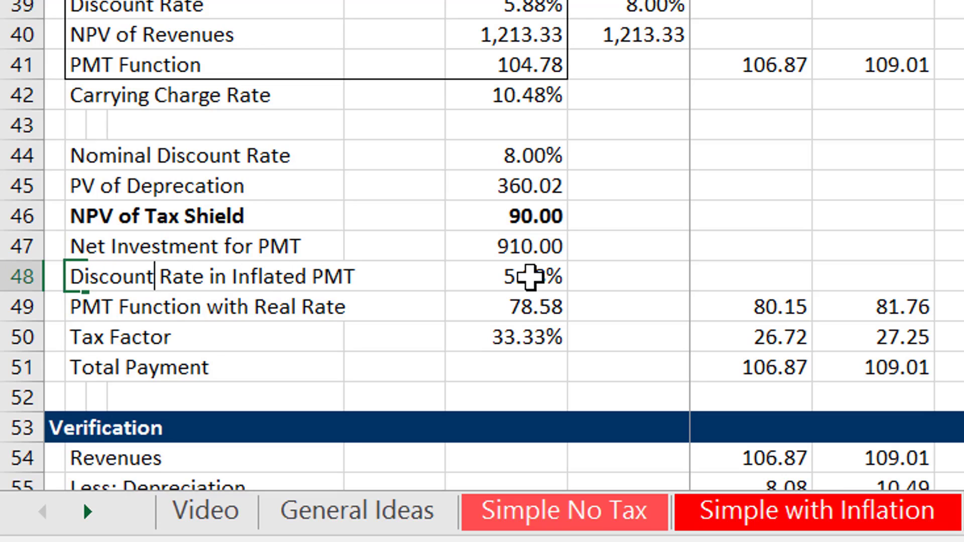
pyautogui.press('BackSpace')
pyautogui.press('BackSpace')
pyautogui.press('BackSpace')
pyautogui.press('BackSpace')
pyautogui.press('BackSpace')
pyautogui.press('BackSpace')
pyautogui.press('BackSpace')
pyautogui.press('BackSpace')
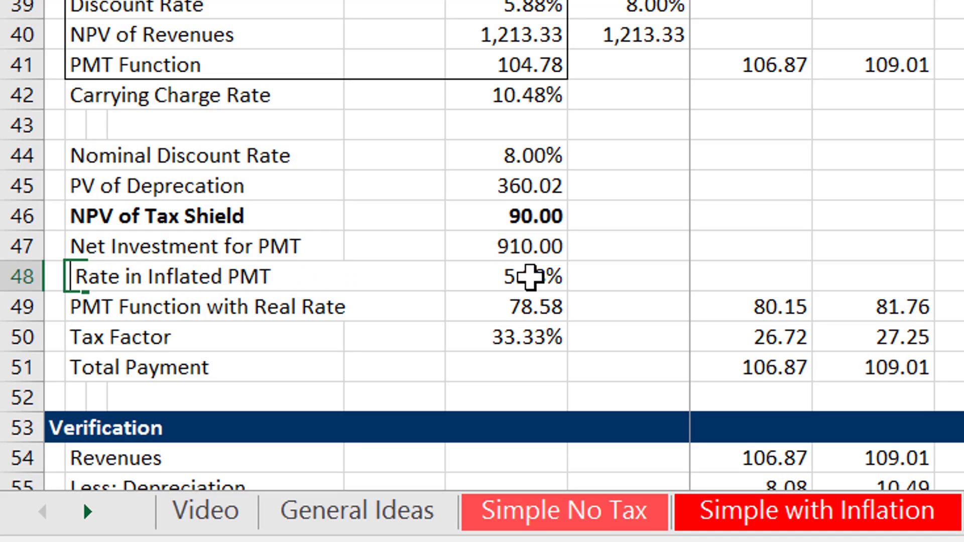
pyautogui.write('Real d')
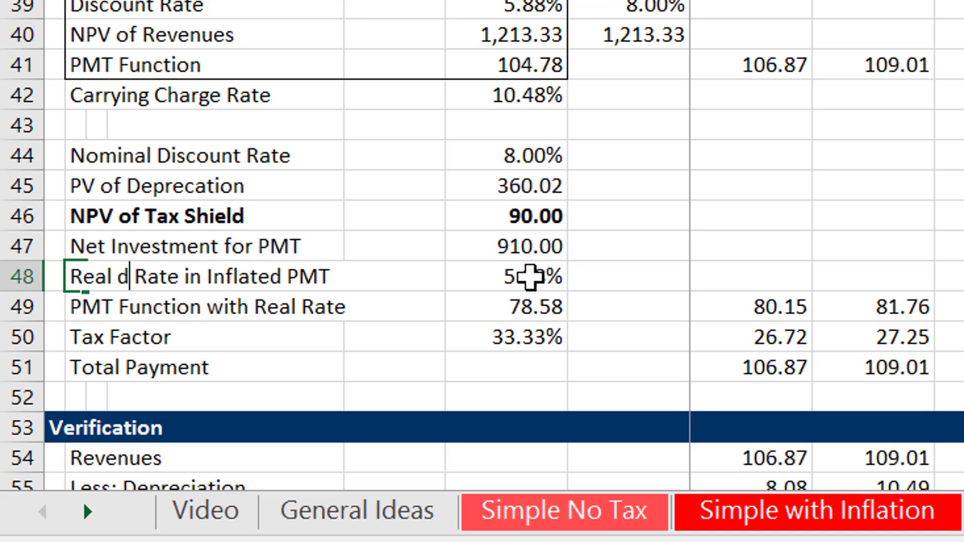
pyautogui.press('BackSpace')
pyautogui.write('Disc')
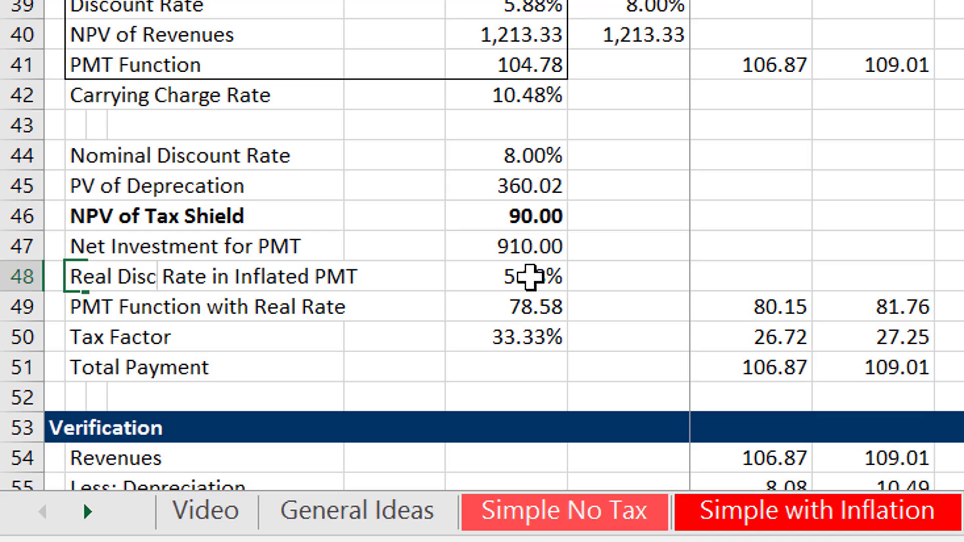
pyautogui.press('Return')
# Examine the PMT Function with Real Rate formula in F49 and its rate, term and net investment references.
pyautogui.press('Right')
pyautogui.press('Right')
pyautogui.press('Right')
pyautogui.press('Right')
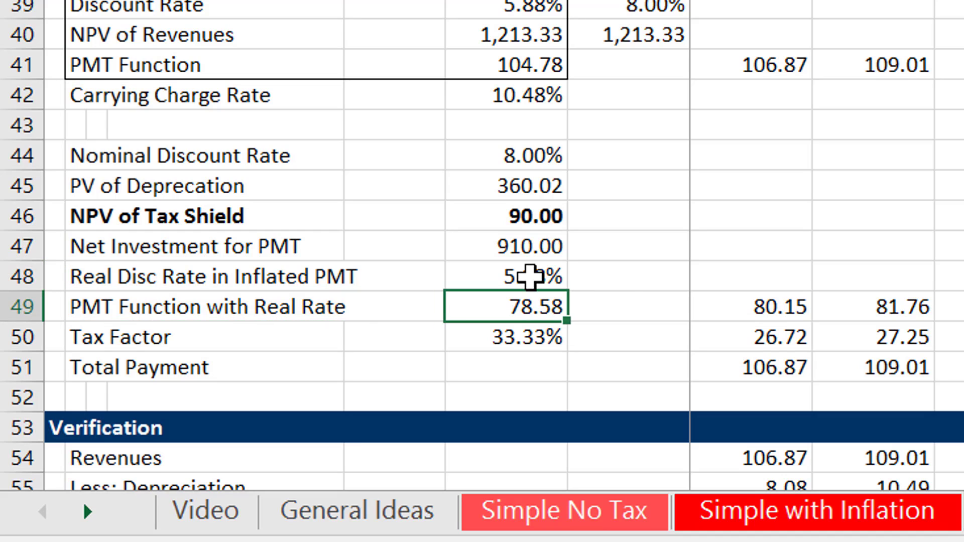
pyautogui.press('F2')
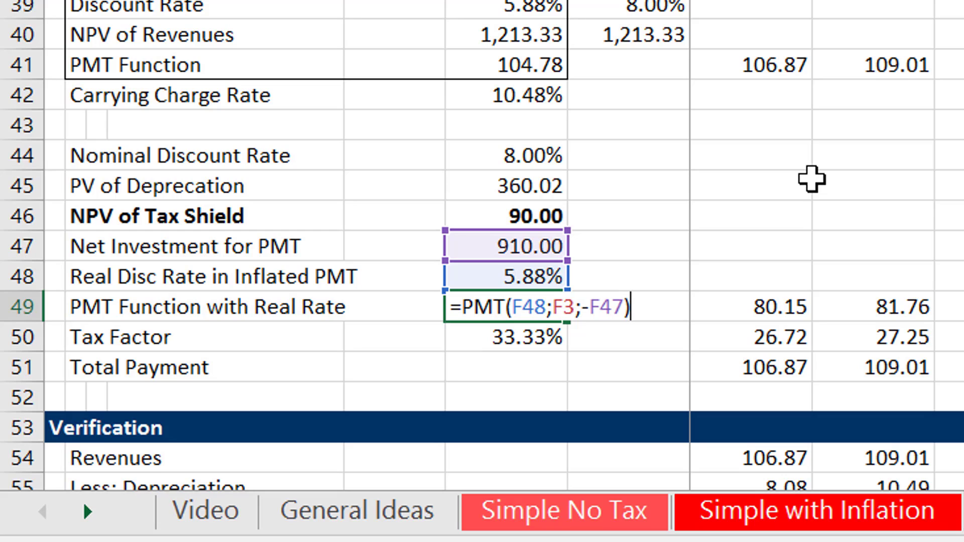
pyautogui.press('Return')
# Examine the period 1 formula in H49 of the PMT Function with Real Rate row.
pyautogui.press('Up')
pyautogui.press('Right')
pyautogui.press('Right')
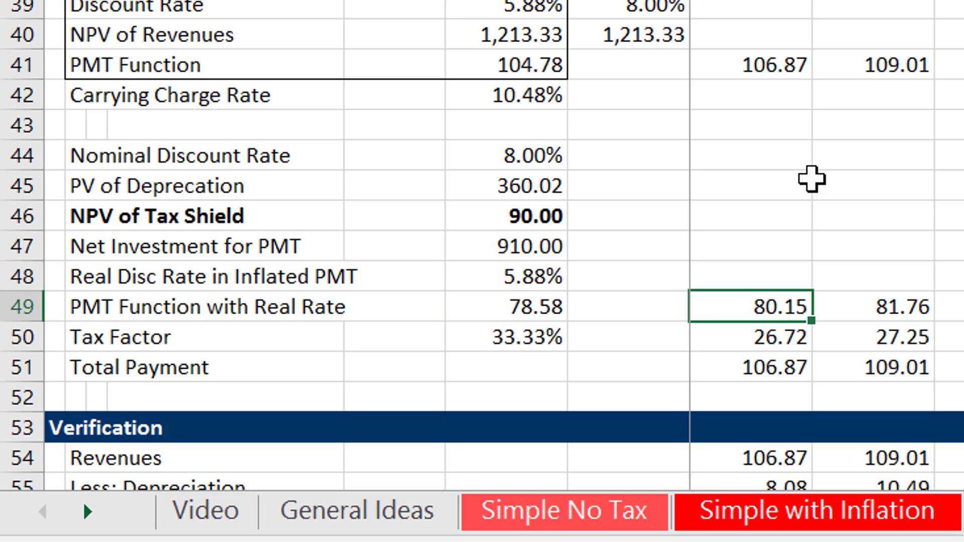
pyautogui.press('F2')
pyautogui.press('Escape')
# Review the rows above the period 1 payment and recheck the H49 formula's references to F49 and the switch.
pyautogui.press('Up')
pyautogui.press('Up')
pyautogui.press('Up')
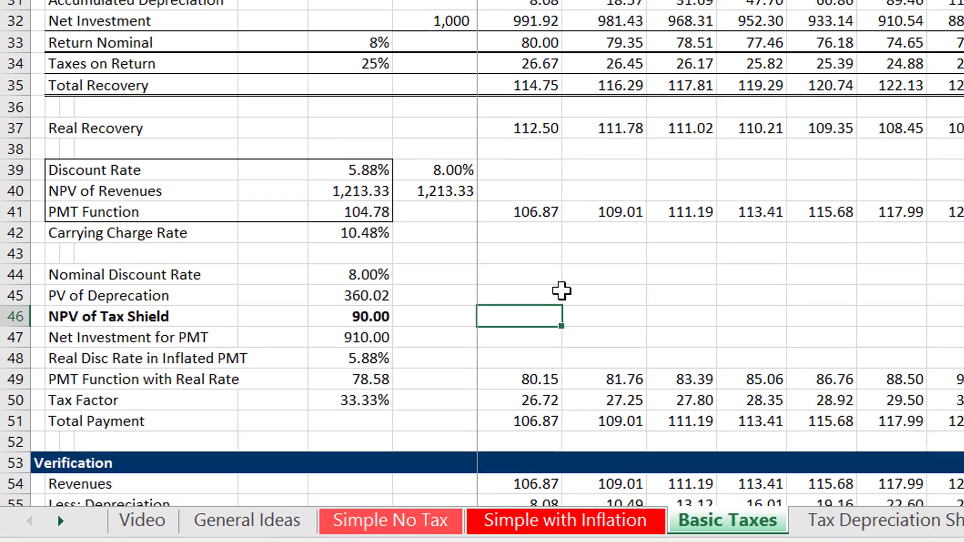
pyautogui.press('Up')
pyautogui.press('Up')
pyautogui.press('Up')
pyautogui.press('Up')
pyautogui.press('Up')
pyautogui.press('Up')
pyautogui.press('Down')
pyautogui.press('Down')
pyautogui.press('Down')
pyautogui.press('Down')
pyautogui.press('Down')
pyautogui.press('Down')
pyautogui.press('Down')
pyautogui.press('Down')
pyautogui.press('Down')
pyautogui.press('Down')
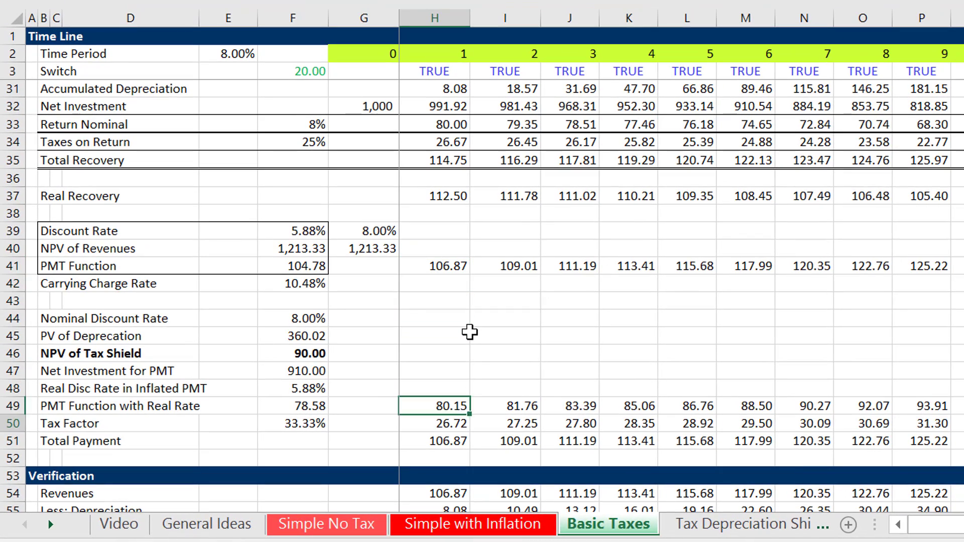
pyautogui.press('Up')
pyautogui.press('F2')
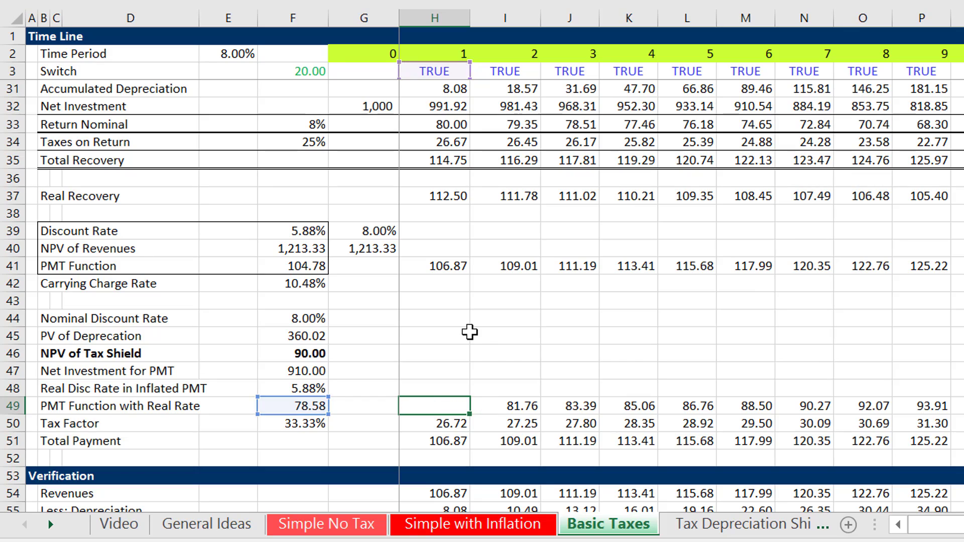
pyautogui.press('Escape')
# Replace the period 1 Tax Factor formula in H50 with =H49/(1-F34), accepting the suggested bracket correction.
pyautogui.press('Down')
pyautogui.press('F2')
pyautogui.press('BackSpace')
pyautogui.press('BackSpace')
pyautogui.press('BackSpace')
pyautogui.press('BackSpace')
pyautogui.press('BackSpace')
pyautogui.press('BackSpace')
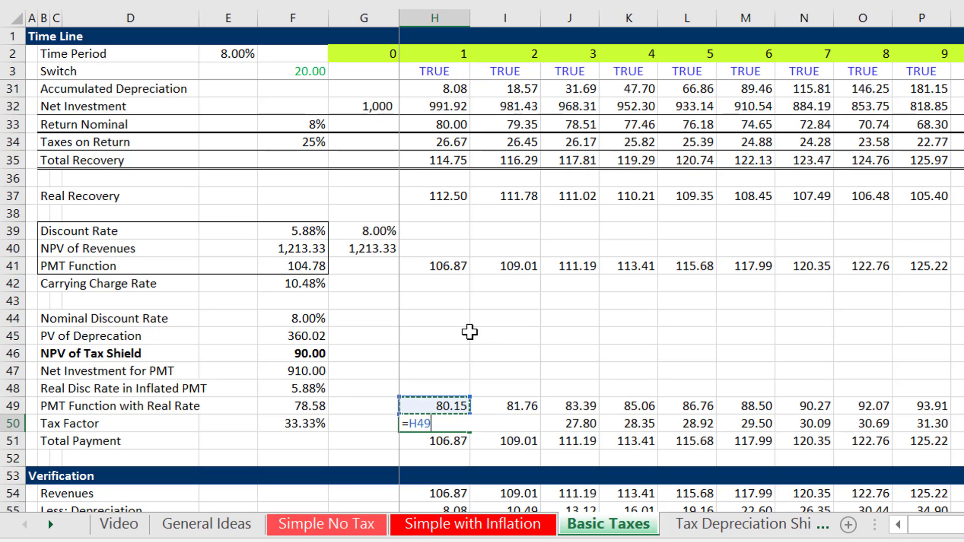
pyautogui.write('/(1-')
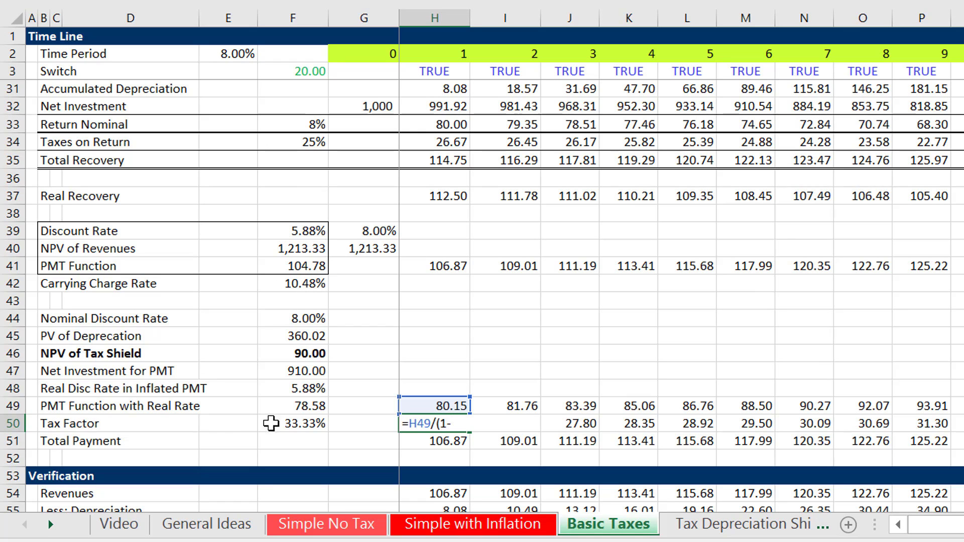
pyautogui.click(319, 145)
pyautogui.press('Return')
pyautogui.press('Return')
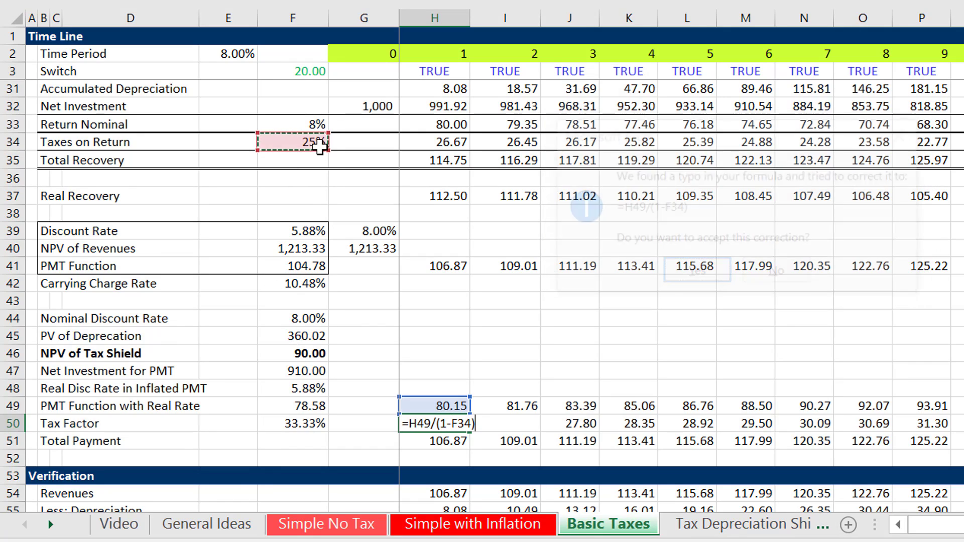
pyautogui.press('Up')
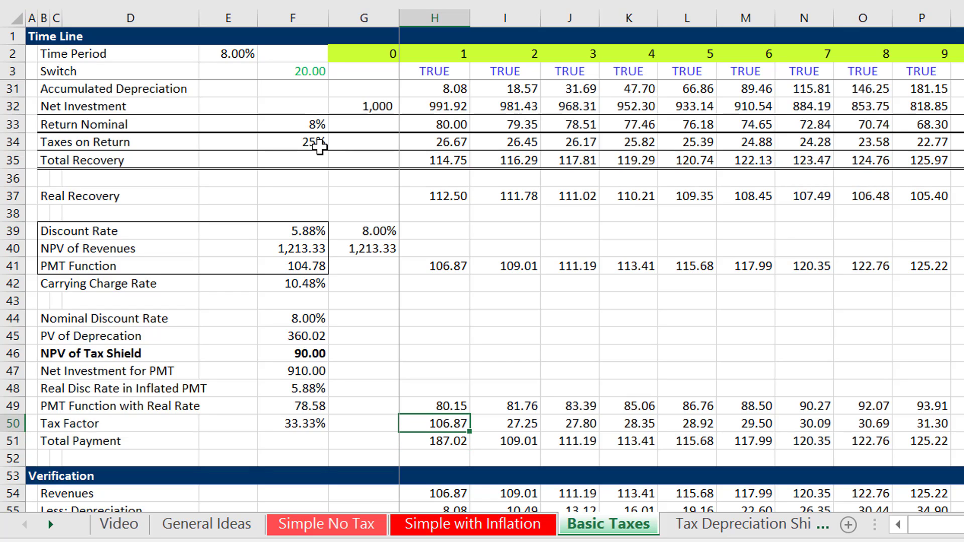
# Multiply the H50 formula by the tax rate so it reads =H49/(1-F34)*F34.
pyautogui.press('F2')
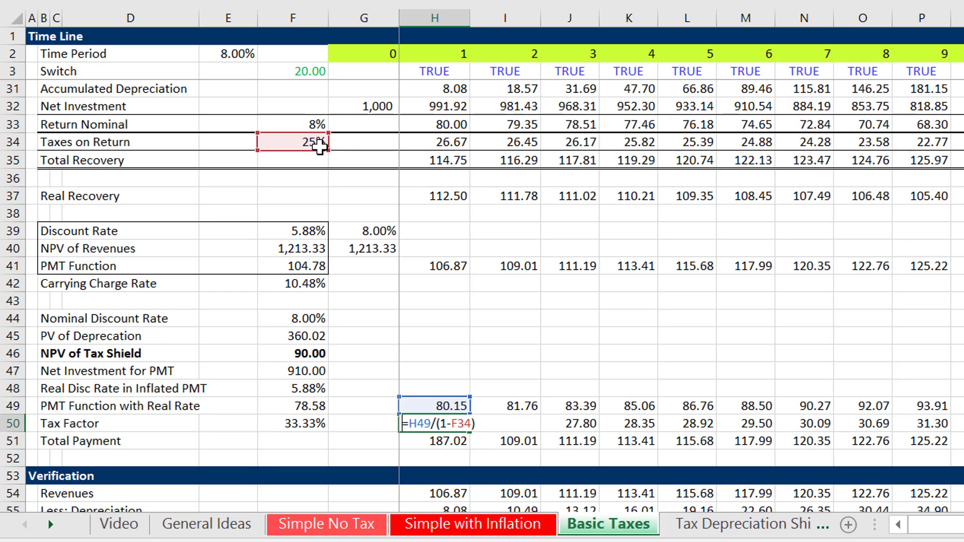
pyautogui.write('*')
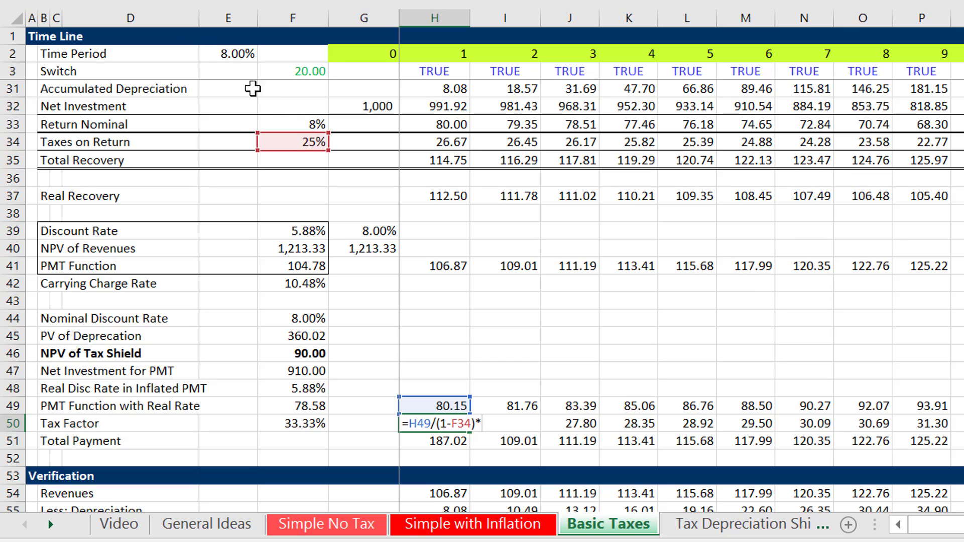
pyautogui.click(307, 141)
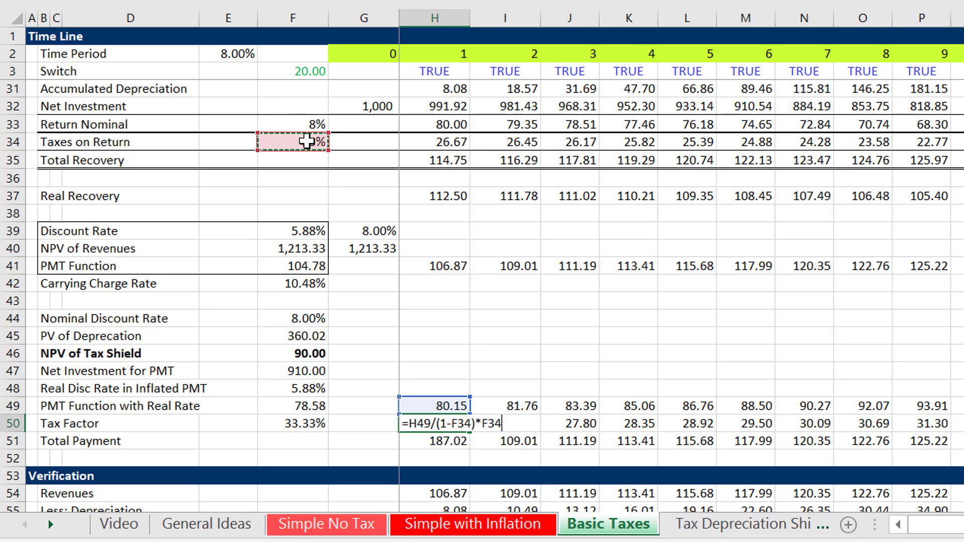
pyautogui.press('Return')
pyautogui.press('Up')
pyautogui.press('Down')
pyautogui.press('Up')
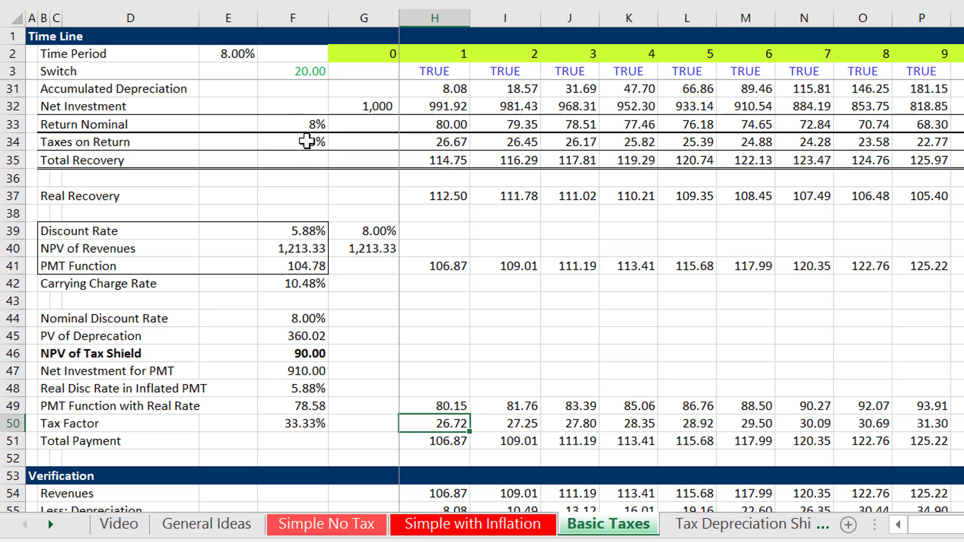
# Rebuild the Tax Factor formula in F50 as =F34/(1-F34).
pyautogui.press('Left')
pyautogui.press('Left')
pyautogui.press('F2')
pyautogui.press('Escape')
pyautogui.write('=')
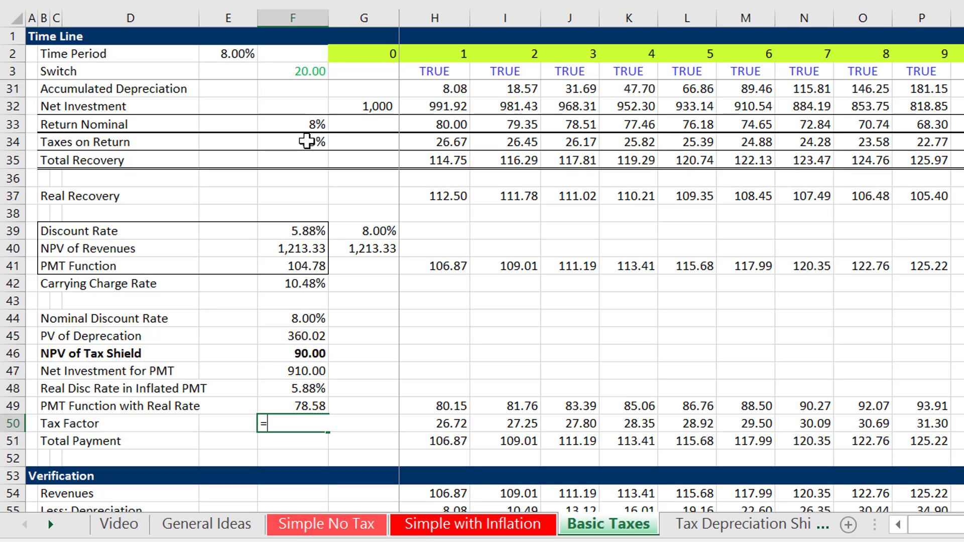
pyautogui.press('Up')
pyautogui.press('Up')
pyautogui.press('Up')
pyautogui.press('Up')
pyautogui.press('Up')
pyautogui.press('Up')
pyautogui.press('Up')
pyautogui.press('Up')
pyautogui.press('Up')
pyautogui.press('Up')
pyautogui.press('Up')
pyautogui.press('Up')
pyautogui.press('Up')
pyautogui.press('Up')
pyautogui.press('Up')
pyautogui.press('Up')
pyautogui.press('Up')
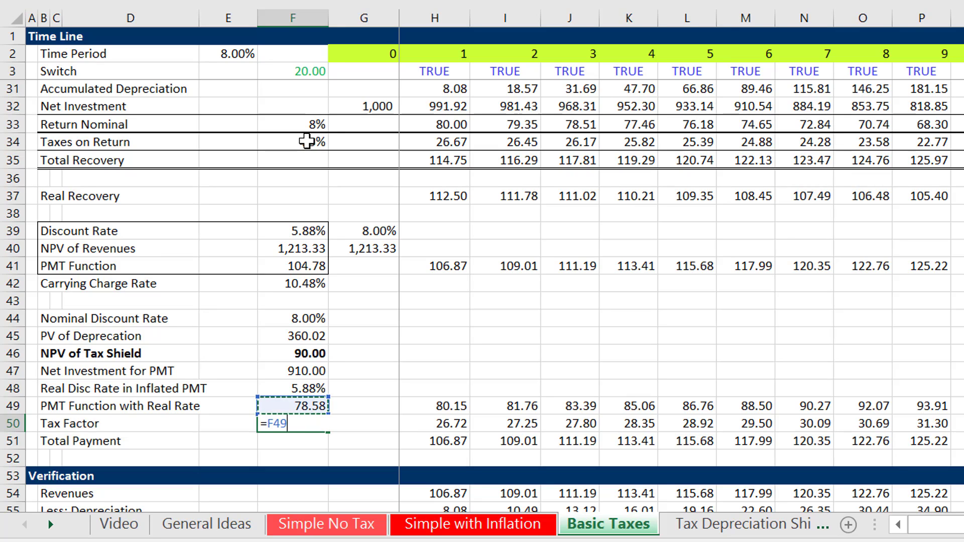
pyautogui.press('Down')
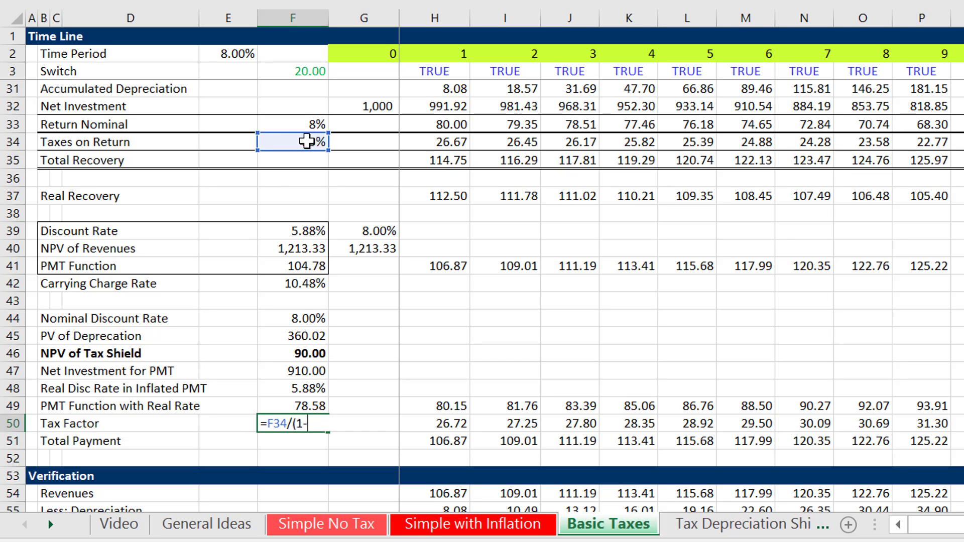
pyautogui.write('/(1-')
pyautogui.press('Up')
pyautogui.press('Up')
pyautogui.press('Up')
pyautogui.press('Up')
pyautogui.press('Up')
pyautogui.press('Up')
pyautogui.press('Up')
pyautogui.press('Up')
pyautogui.press('Up')
pyautogui.press('Up')
pyautogui.press('Up')
pyautogui.press('Up')
pyautogui.press('Up')
pyautogui.press('Up')
pyautogui.press('Up')
pyautogui.press('Up')
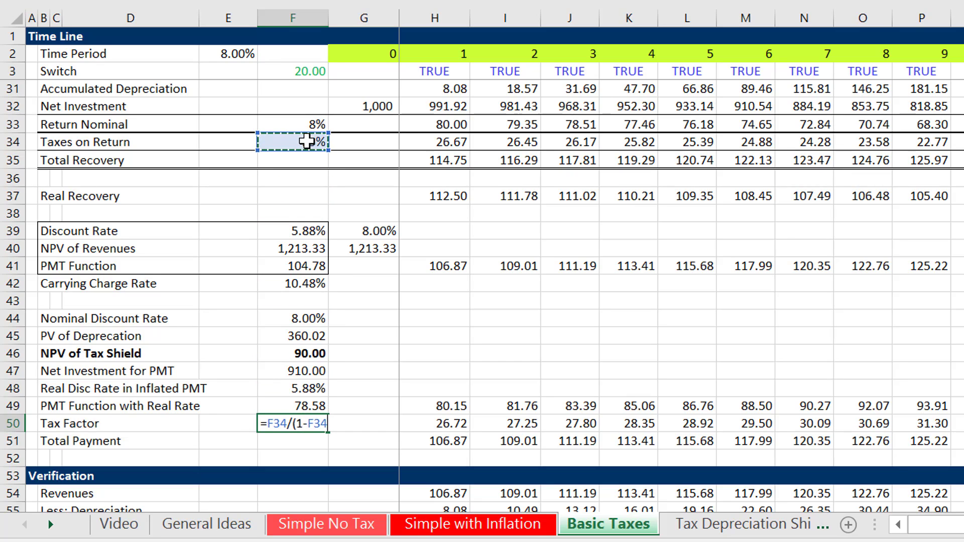
pyautogui.write(')')
pyautogui.press('Return')
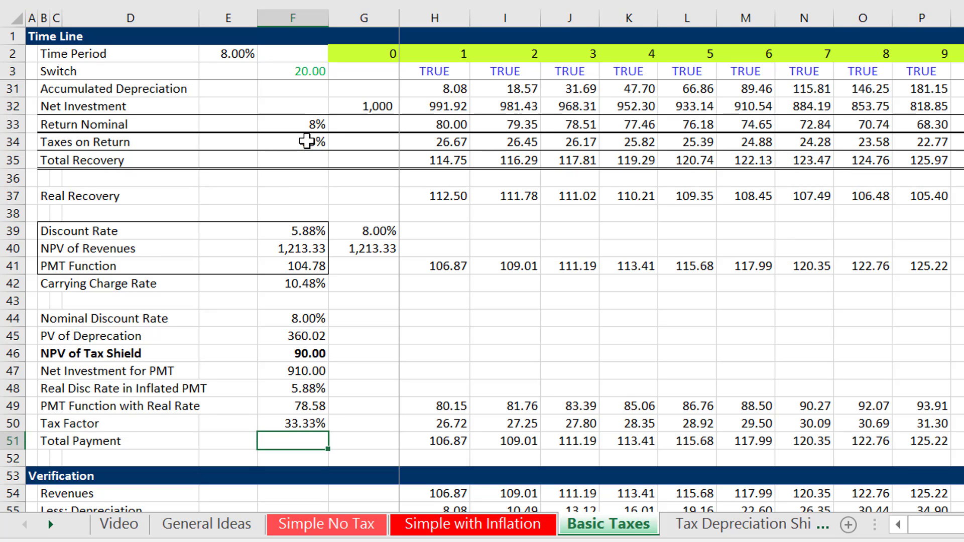
# Replace the period 1 Tax Factor formula in H50 with a copy of the period 2 formula from I50.
pyautogui.press('Up')
pyautogui.press('Right')
pyautogui.press('Right')
pyautogui.press('F2')
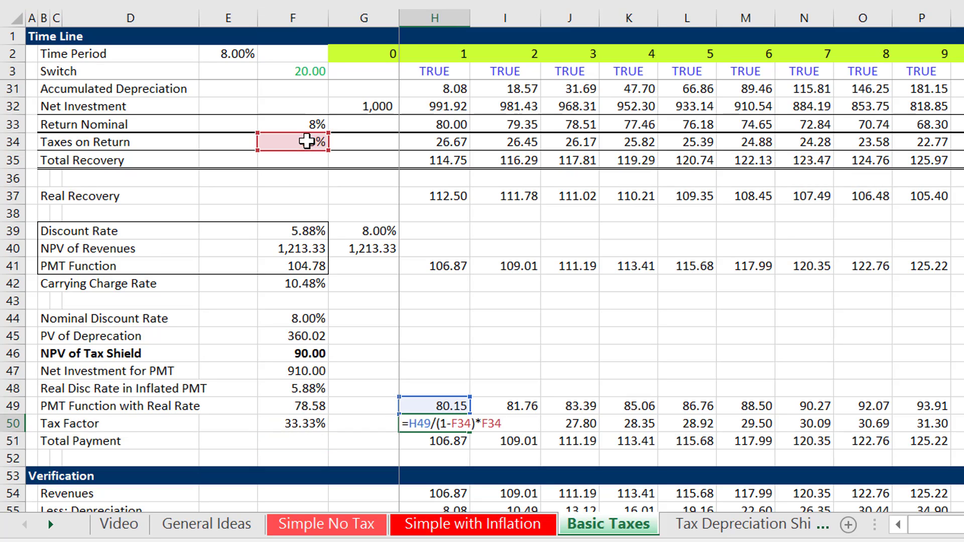
pyautogui.press('Escape')
pyautogui.press('Right')
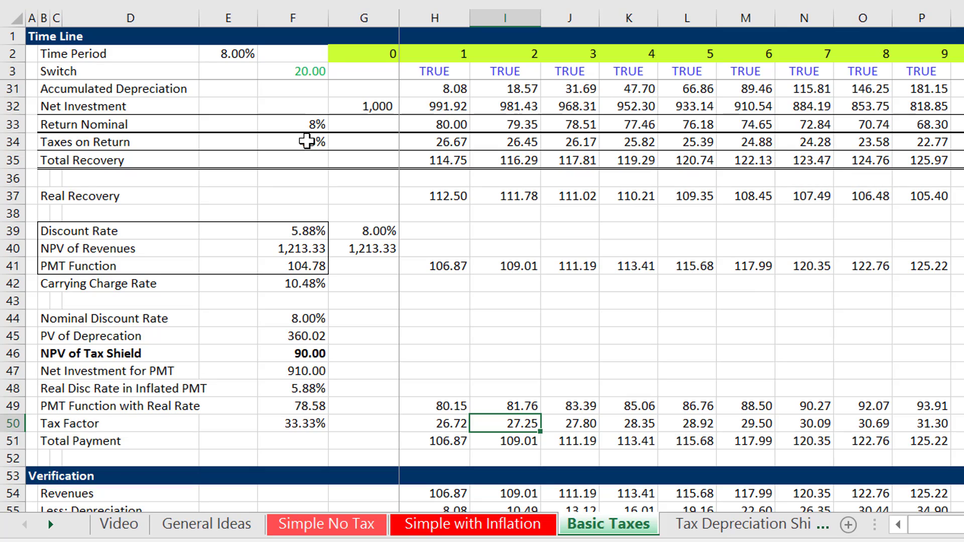
pyautogui.hotkey('ctrl', 'c')
pyautogui.press('Left')
pyautogui.hotkey('ctrl', 'v')
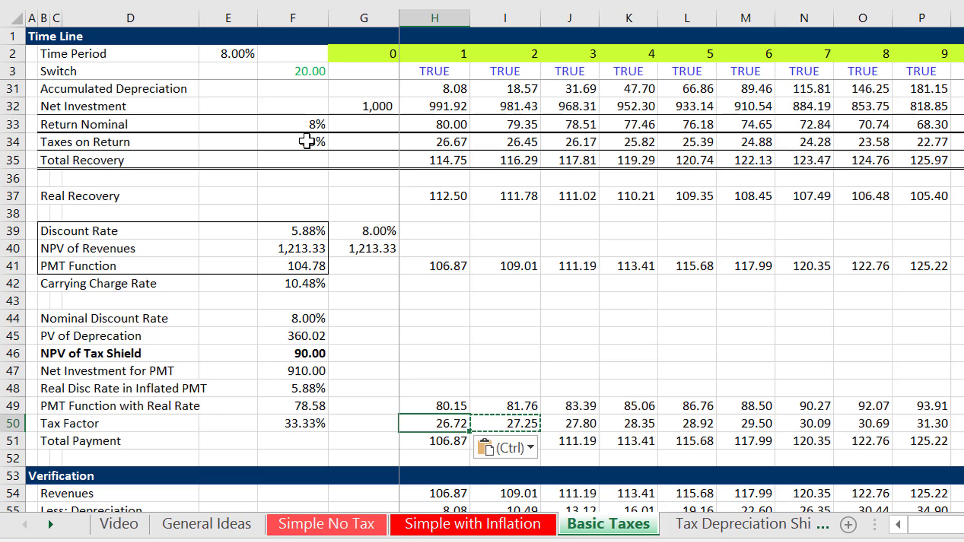
pyautogui.press('Escape')
# Review the Tax Factor and Total Payment rows and the period 1 column of the Classic Recovery Analysis above them.
pyautogui.press('Left')
pyautogui.press('Left')
pyautogui.press('Left')
pyautogui.press('Left')
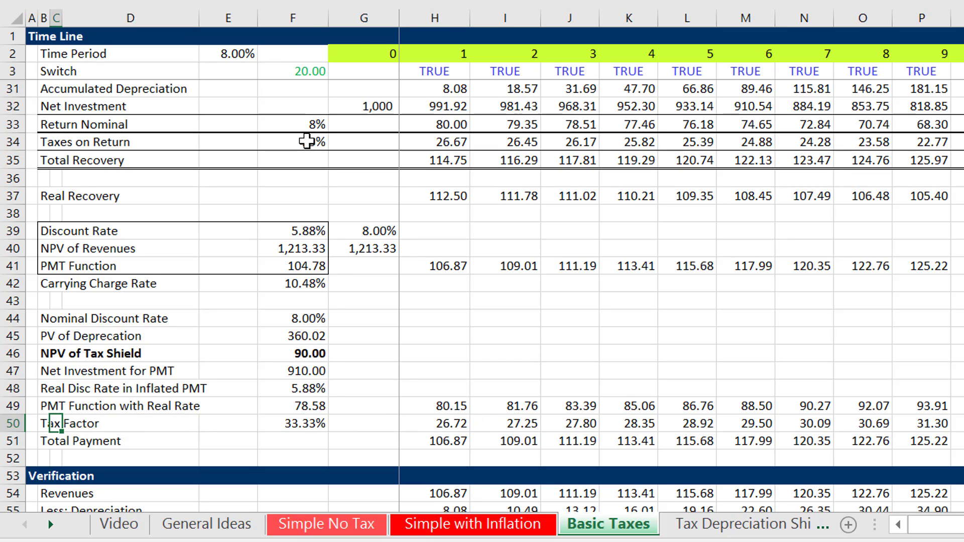
pyautogui.press('Right')
pyautogui.press('Right')
pyautogui.press('Right')
pyautogui.press('Right')
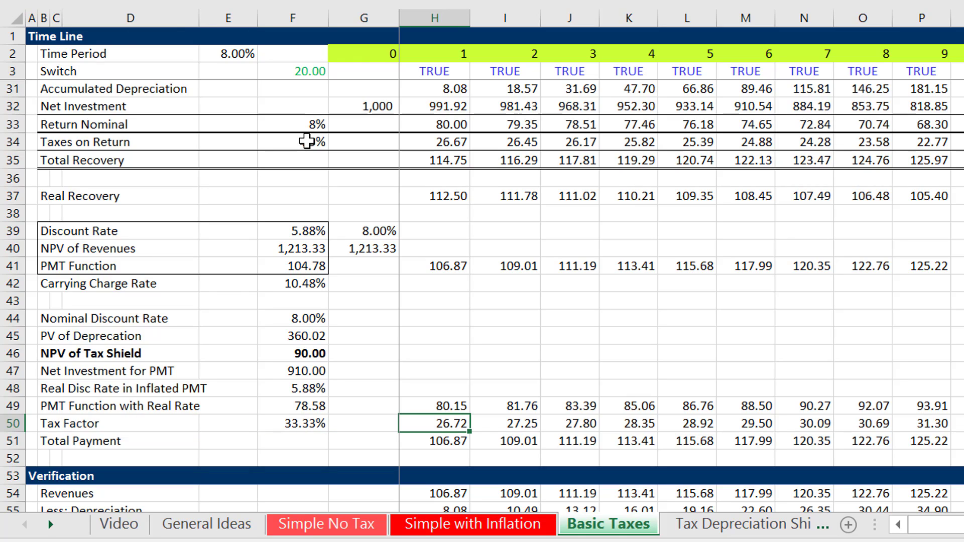
pyautogui.press('Down')
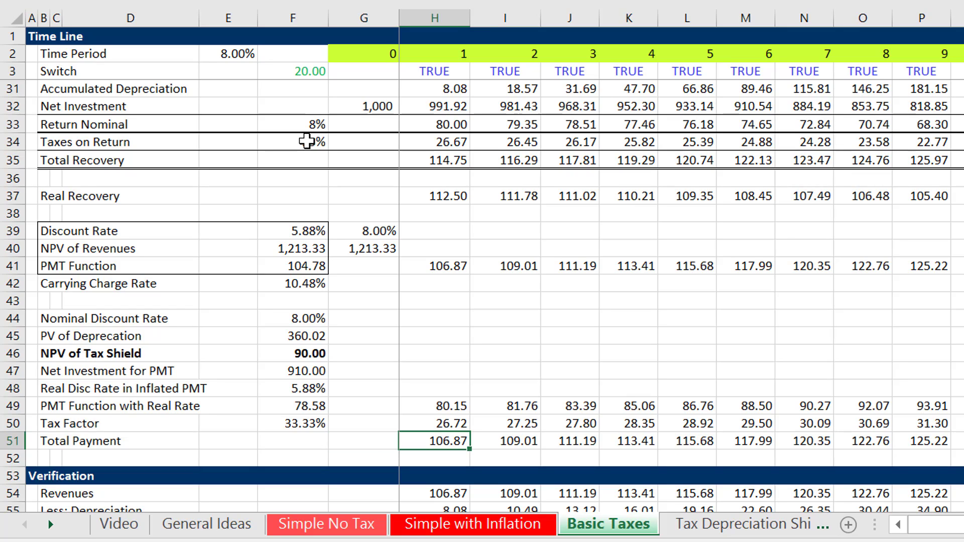
pyautogui.press('Up')
pyautogui.press('Up')
pyautogui.press('Up')
pyautogui.press('Up')
pyautogui.press('Up')
pyautogui.press('Up')
pyautogui.press('Up')
pyautogui.press('Up')
pyautogui.press('Up')
pyautogui.press('Up')
pyautogui.press('Up')
pyautogui.press('Up')
pyautogui.press('Up')
pyautogui.press('Up')
pyautogui.press('Up')
pyautogui.press('Up')
pyautogui.press('Up')
pyautogui.press('Up')
pyautogui.press('Up')
pyautogui.press('Up')
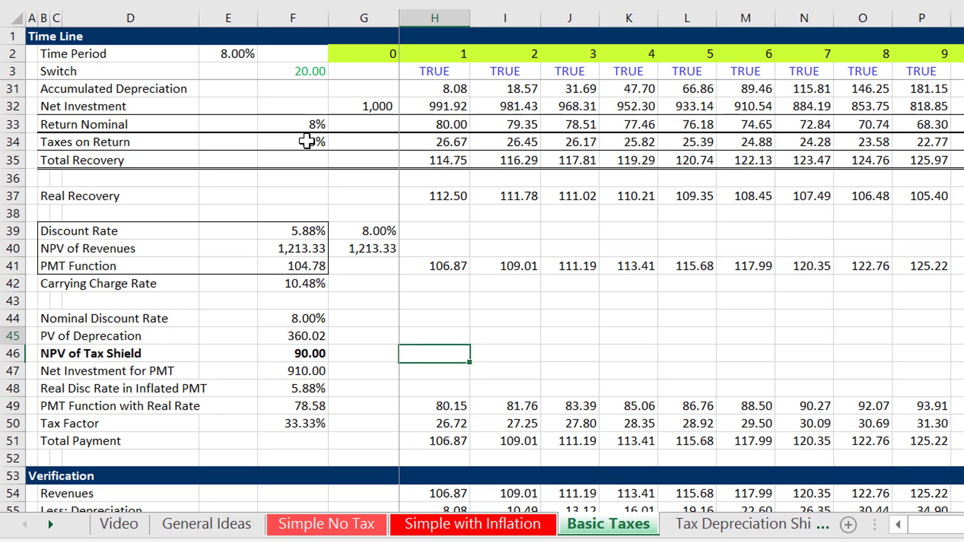
pyautogui.press('Down')
pyautogui.press('Down')
pyautogui.press('Down')
pyautogui.press('Down')
pyautogui.press('Down')
pyautogui.press('Down')
pyautogui.press('Down')
pyautogui.press('Down')
pyautogui.press('Down')
pyautogui.press('Down')
pyautogui.press('Down')
pyautogui.press('Down')
pyautogui.press('Down')
pyautogui.press('Down')
pyautogui.press('Down')
pyautogui.press('Down')
pyautogui.press('Down')
pyautogui.press('Down')
pyautogui.press('Down')
pyautogui.press('Down')
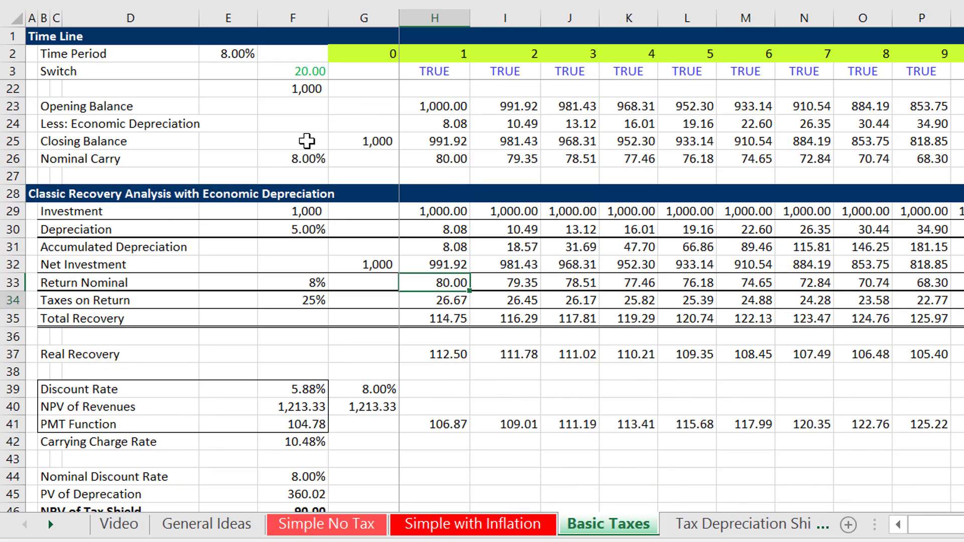
pyautogui.press('Up')
pyautogui.press('Up')
pyautogui.press('Up')
pyautogui.press('Up')
pyautogui.press('Up')
pyautogui.press('Up')
pyautogui.press('Up')
pyautogui.press('Up')
pyautogui.press('Up')
pyautogui.press('Up')
pyautogui.press('Up')
pyautogui.press('Up')
pyautogui.press('Up')
pyautogui.press('Up')
pyautogui.press('Up')
pyautogui.press('Up')
pyautogui.press('Up')
pyautogui.press('Up')
pyautogui.press('Up')
pyautogui.press('Up')
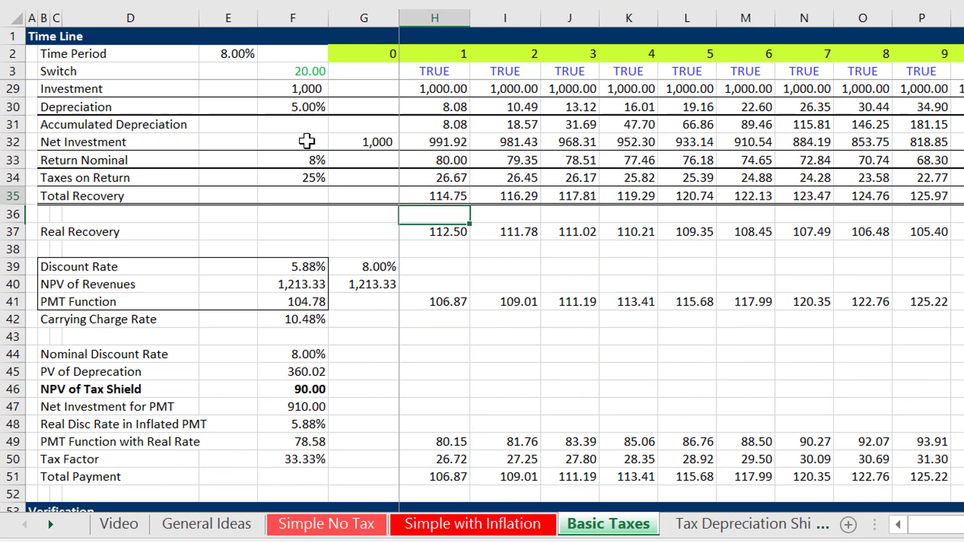
pyautogui.press('Down')
pyautogui.press('Down')
pyautogui.press('Down')
pyautogui.press('Down')
pyautogui.press('Down')
pyautogui.press('Down')
pyautogui.press('Down')
pyautogui.press('Down')
pyautogui.press('Down')
pyautogui.press('Down')
pyautogui.press('Down')
pyautogui.press('Down')
# Step through the calculation chain from Nominal Discount Rate in F44 to Tax Factor and check the H50 formula.
pyautogui.press('Left')
pyautogui.press('Left')
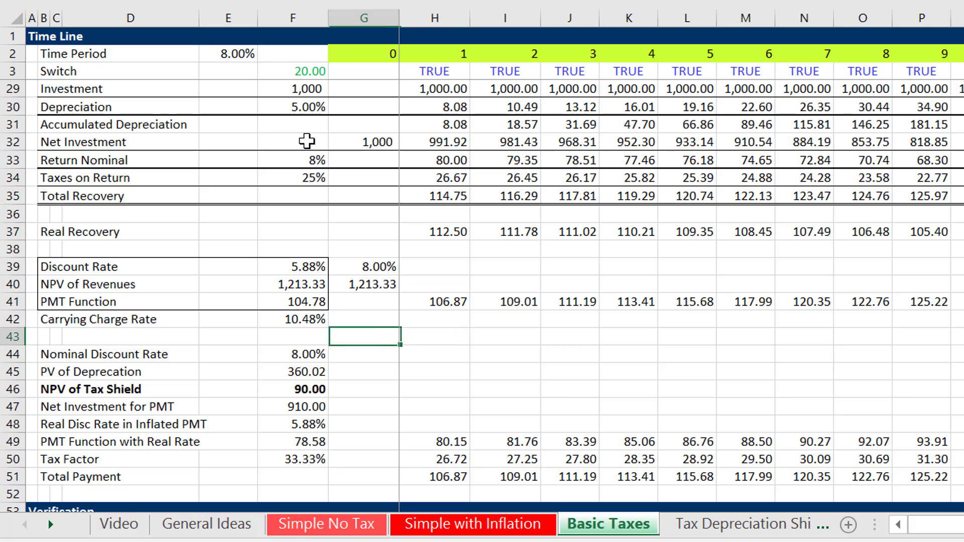
pyautogui.press('Down')
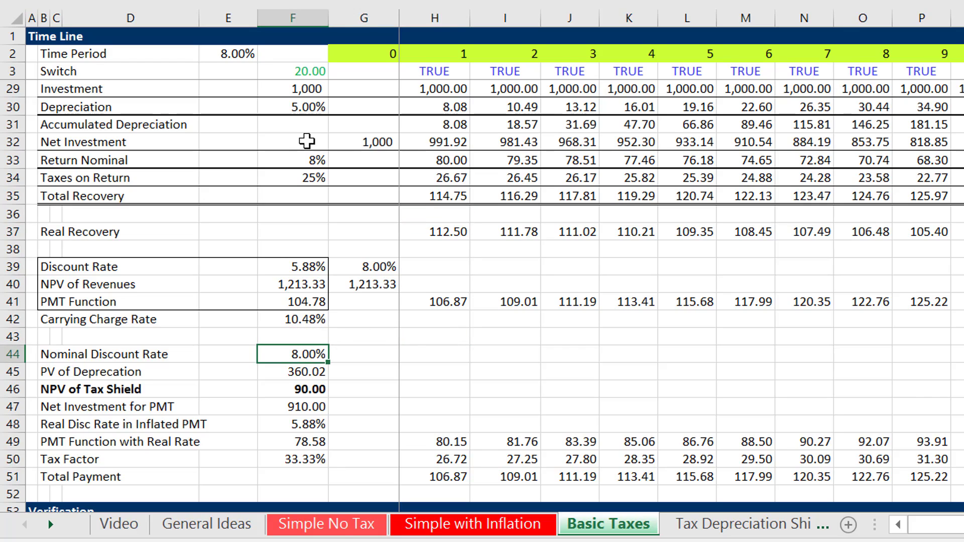
pyautogui.press('Down')
pyautogui.press('Down')
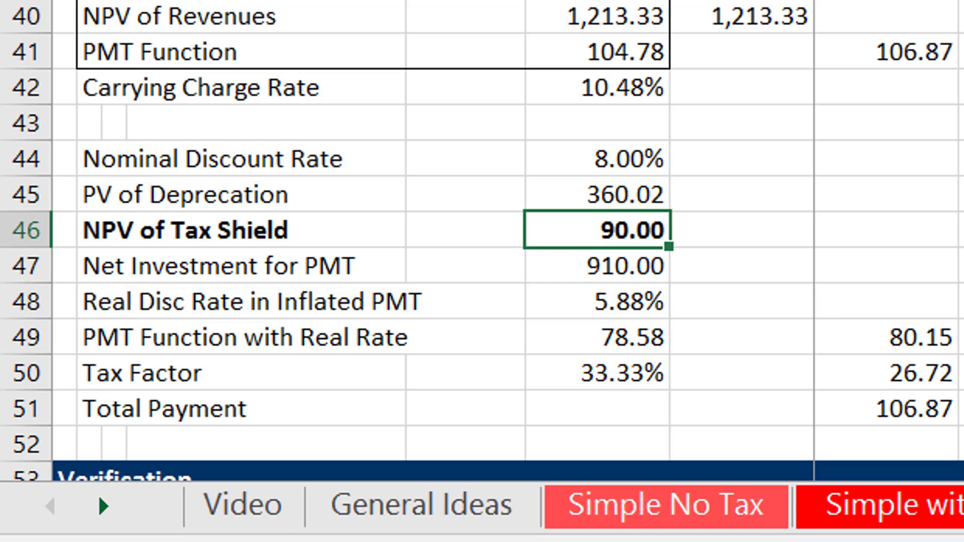
pyautogui.press('Down')
pyautogui.press('Down')
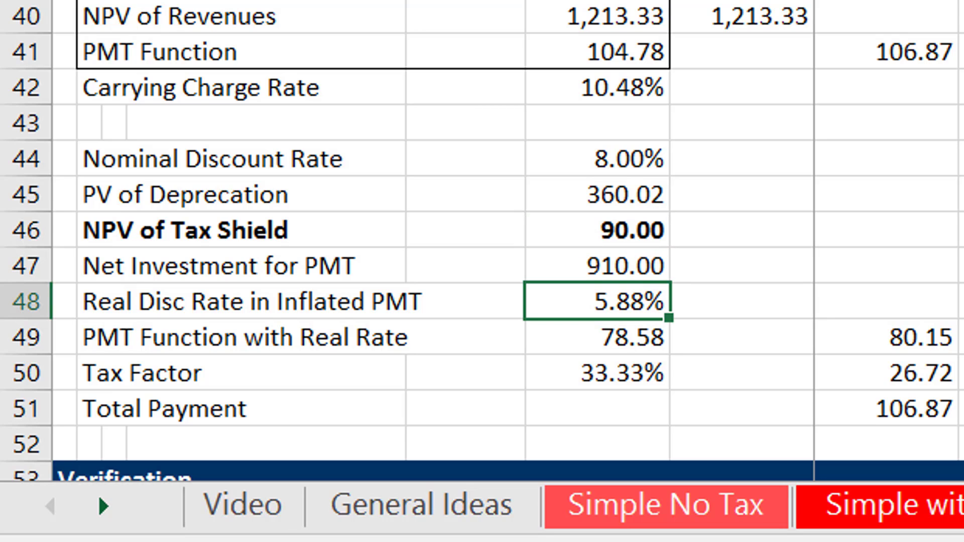
pyautogui.press('Down')
pyautogui.press('Down')
pyautogui.press('Right')
pyautogui.press('Right')
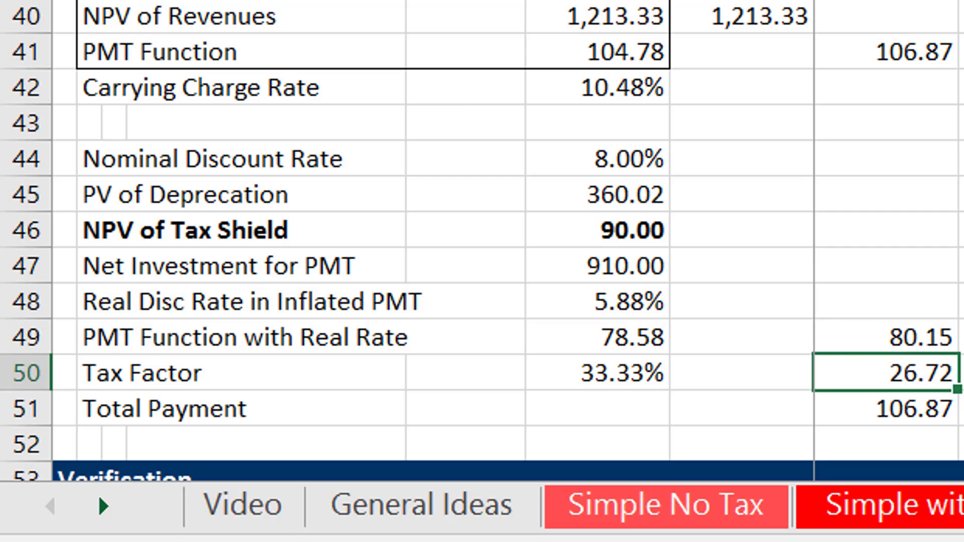
pyautogui.press('F2')
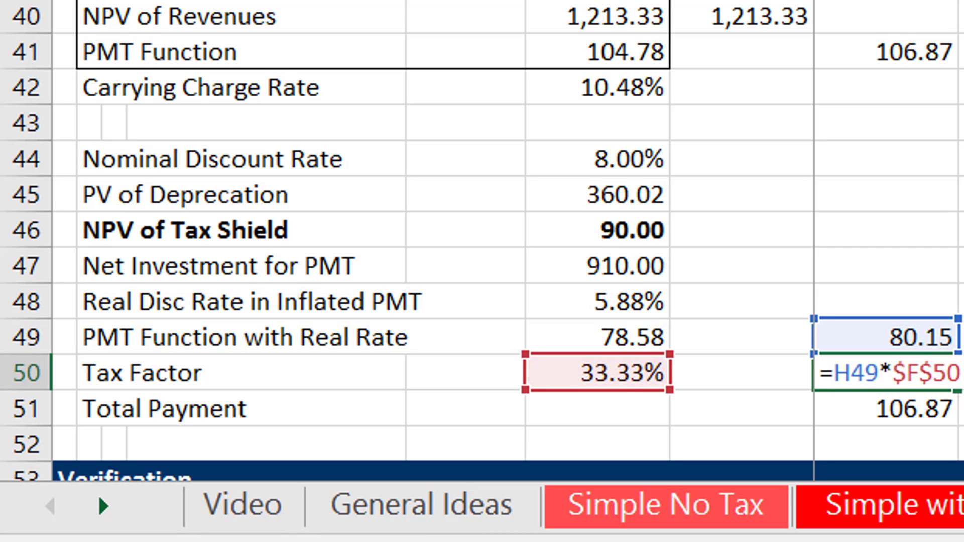
pyautogui.press('Return')
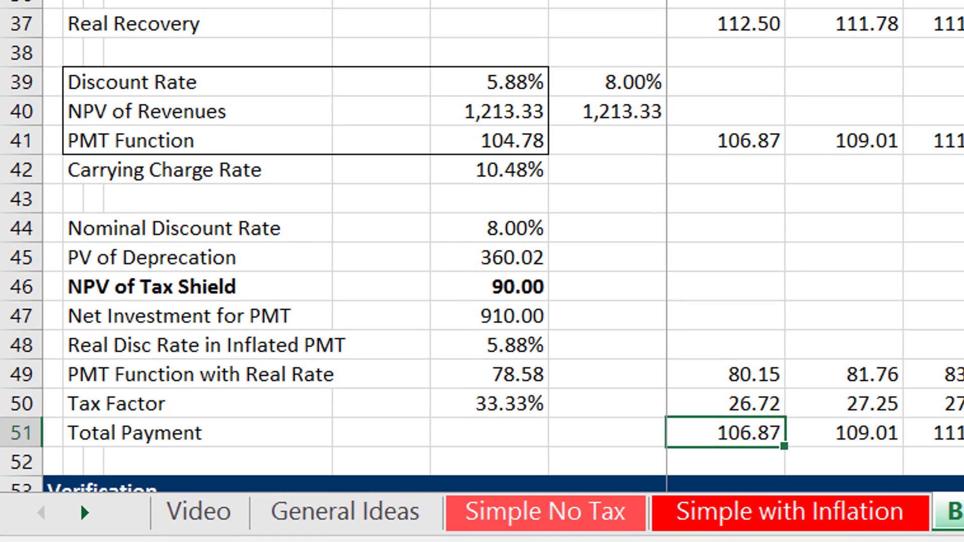
# Examine the Verification section from Revenues to IRR in the period 1 column.
pyautogui.press('Down')
pyautogui.press('Down')
pyautogui.press('Down')
pyautogui.press('Down')
pyautogui.press('Down')
pyautogui.press('Down')
pyautogui.press('Down')
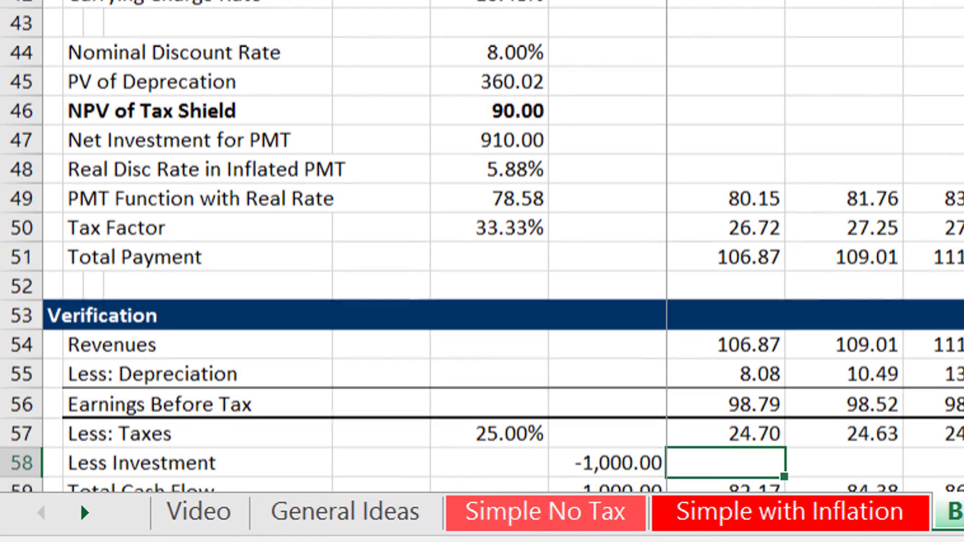
pyautogui.press('Down')
pyautogui.press('Down')
pyautogui.press('Down')
pyautogui.press('Down')
pyautogui.press('Down')
pyautogui.press('Up')
pyautogui.press('Up')
pyautogui.press('Up')
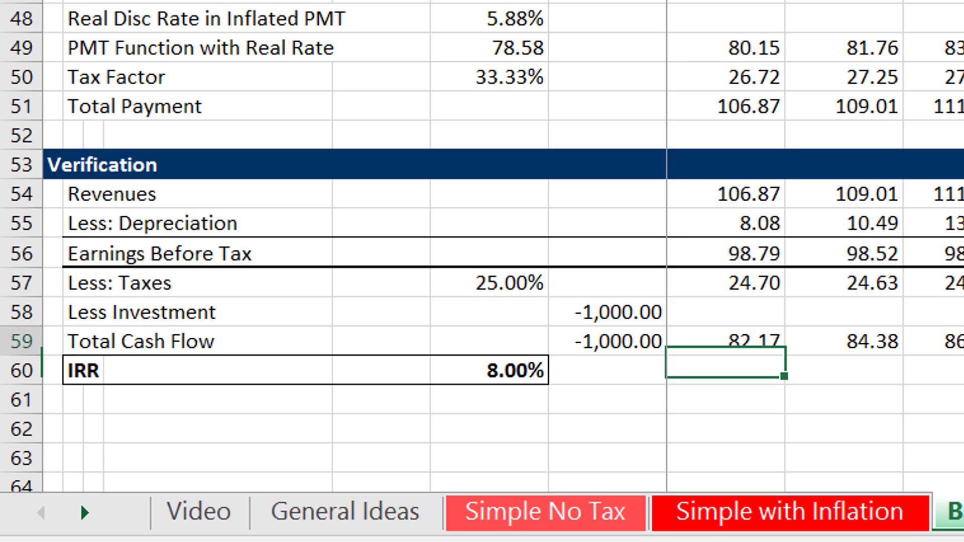
pyautogui.press('Up')
pyautogui.press('Up')
pyautogui.press('Up')
pyautogui.press('Up')
pyautogui.press('Up')
pyautogui.press('Up')
pyautogui.press('Up')
pyautogui.press('Up')
pyautogui.press('Up')
pyautogui.press('Down')
pyautogui.press('Down')
pyautogui.press('Down')
pyautogui.press('Down')
pyautogui.press('Up')
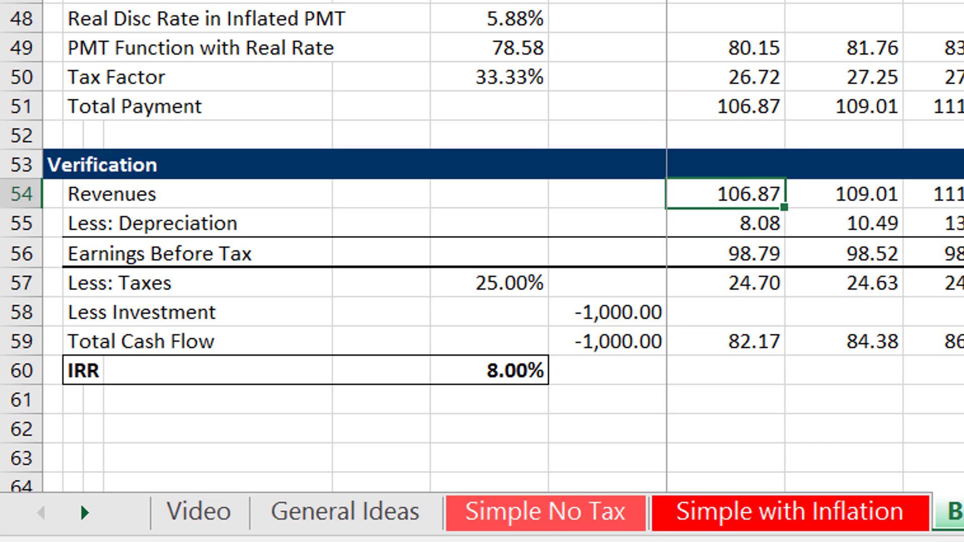
# Compare the Classic Recovery Analysis depreciation rows with the Less: Depreciation row of the Verification section.
pyautogui.press('Up')
pyautogui.press('Up')
pyautogui.press('Up')
pyautogui.press('Up')
pyautogui.press('Up')
pyautogui.press('Up')
pyautogui.press('Up')
pyautogui.press('Up')
pyautogui.press('Up')
pyautogui.press('Up')
pyautogui.press('Up')
pyautogui.press('Up')
pyautogui.press('Up')
pyautogui.press('Up')
pyautogui.press('Up')
pyautogui.press('Up')
pyautogui.press('Up')
pyautogui.press('Up')
pyautogui.press('Up')
pyautogui.press('Up')
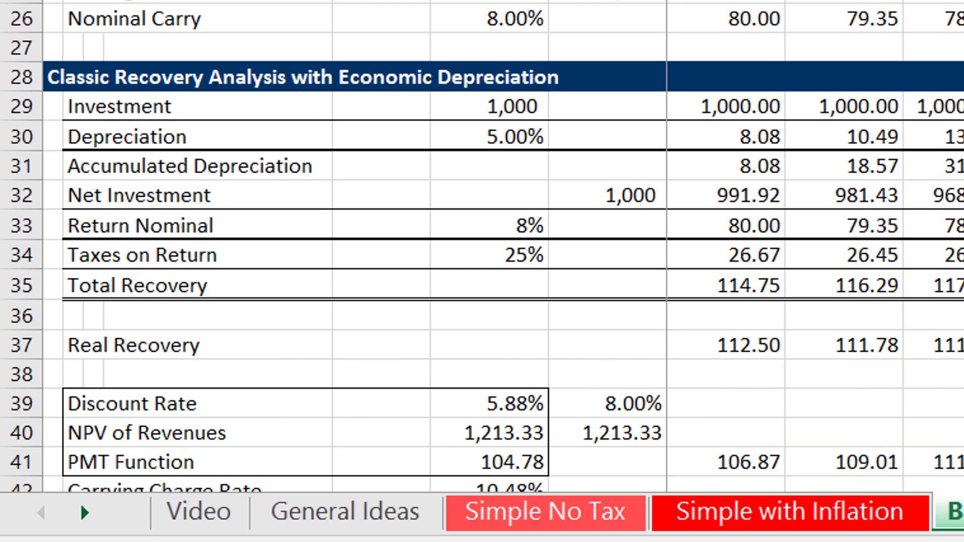
pyautogui.press('Down')
pyautogui.press('Down')
pyautogui.press('Down')
pyautogui.press('Down')
pyautogui.press('Down')
pyautogui.press('Down')
pyautogui.press('Up')
pyautogui.press('Down')
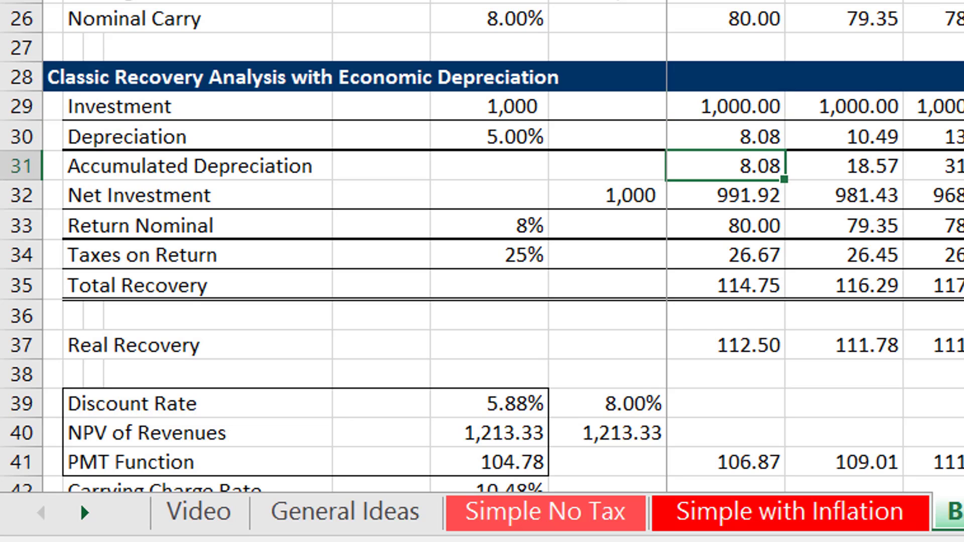
pyautogui.press('Down')
pyautogui.press('Down')
pyautogui.press('Down')
pyautogui.press('Down')
pyautogui.press('Down')
pyautogui.press('Down')
pyautogui.press('Down')
pyautogui.press('Down')
pyautogui.press('Down')
pyautogui.press('Down')
pyautogui.press('Down')
pyautogui.press('Down')
pyautogui.press('Down')
pyautogui.press('Down')
pyautogui.press('Down')
pyautogui.press('Down')
pyautogui.press('Down')
pyautogui.press('Down')
pyautogui.press('Down')
pyautogui.press('Down')
pyautogui.press('Up')
pyautogui.press('Up')
pyautogui.press('Up')
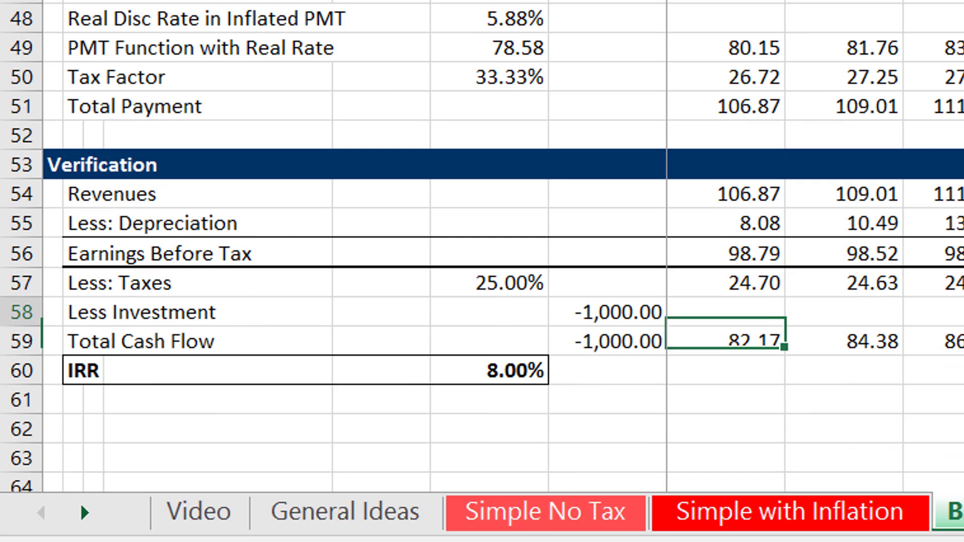
# Review Earnings Before Tax for period 1 and inspect the Less: Taxes formula in H57.
pyautogui.press('Up')
pyautogui.press('Up')
pyautogui.press('Up')
pyautogui.press('Up')
pyautogui.press('Down')
pyautogui.press('Down')
pyautogui.press('Up')
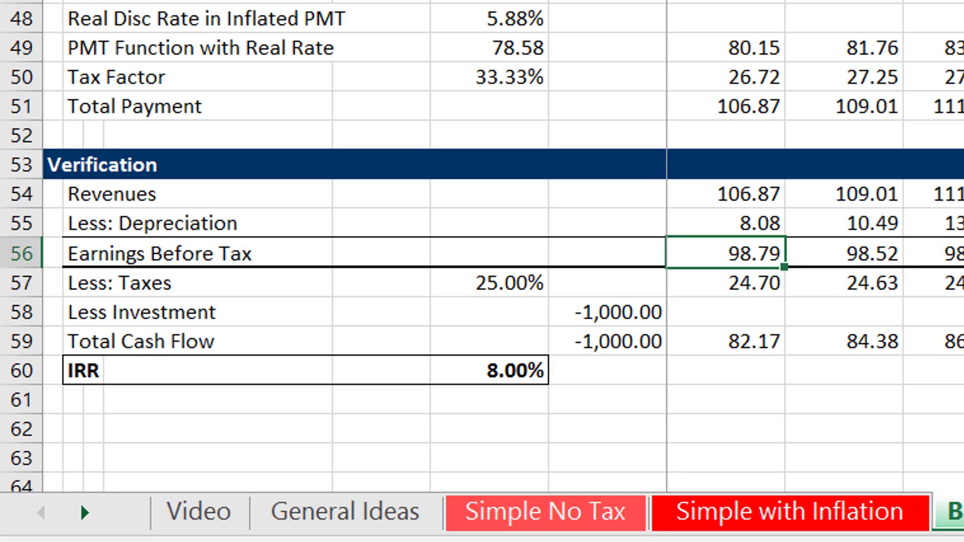
pyautogui.press('Down')
pyautogui.press('F2')
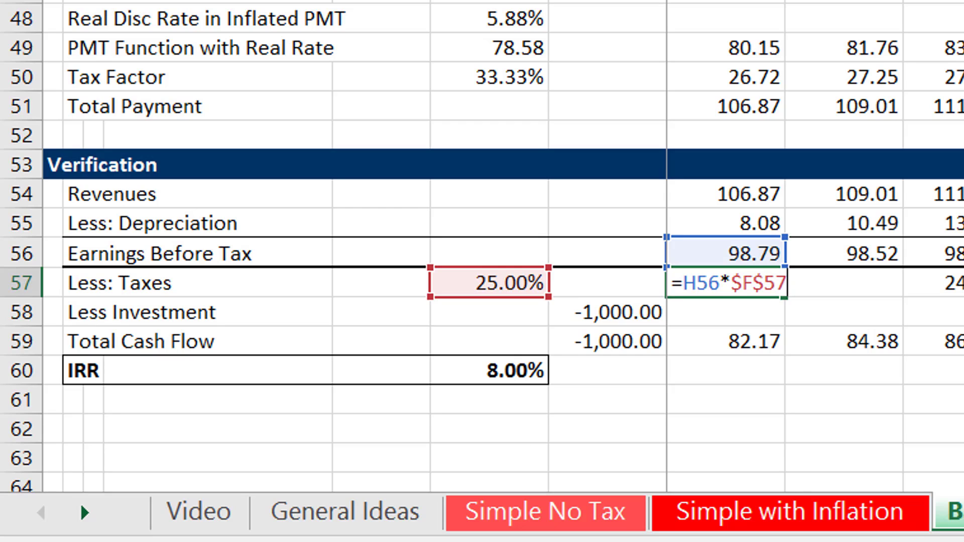
pyautogui.press('Escape')
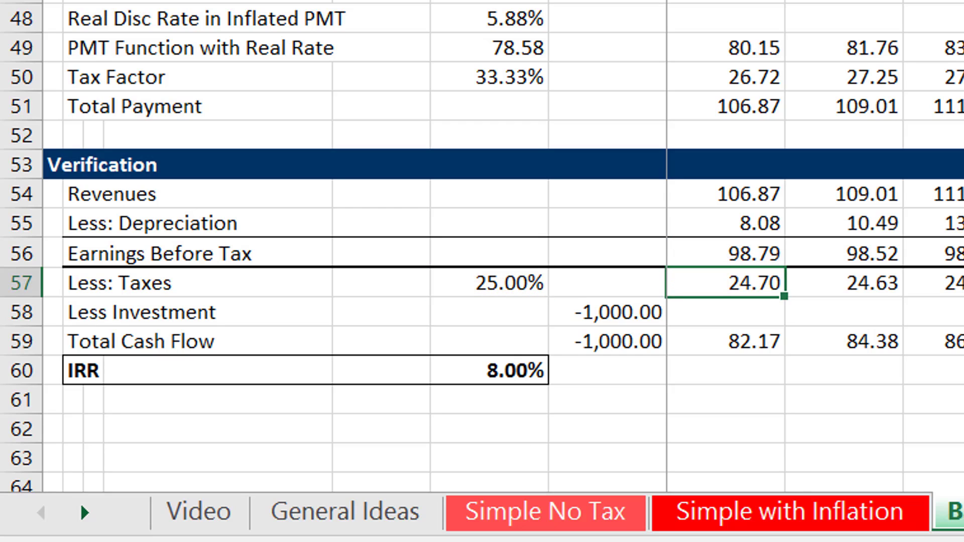
# Inspect the Total Cash Flow formulas for period 1 in H59 and period 0 in G59.
pyautogui.press('Down')
pyautogui.press('Down')
pyautogui.press('F2')
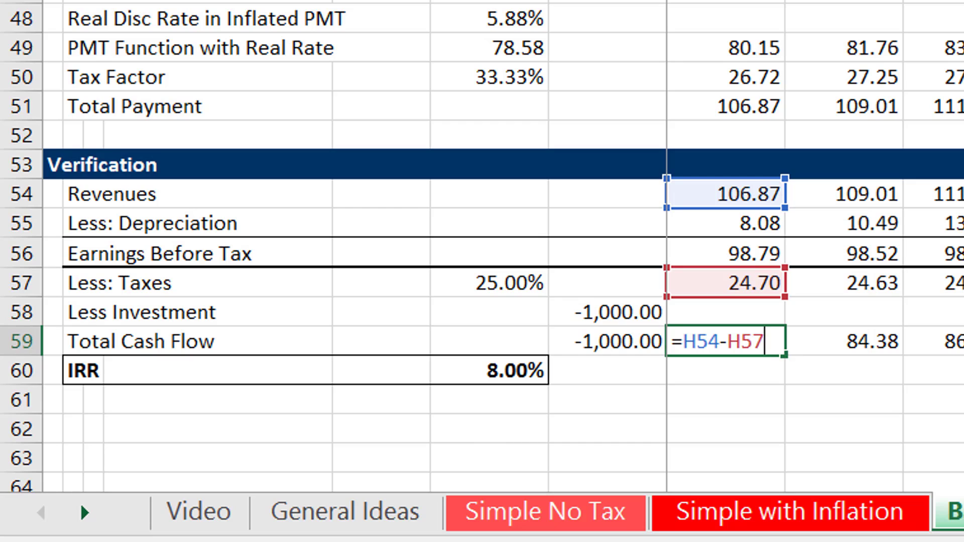
pyautogui.press('Escape')
pyautogui.press('Left')
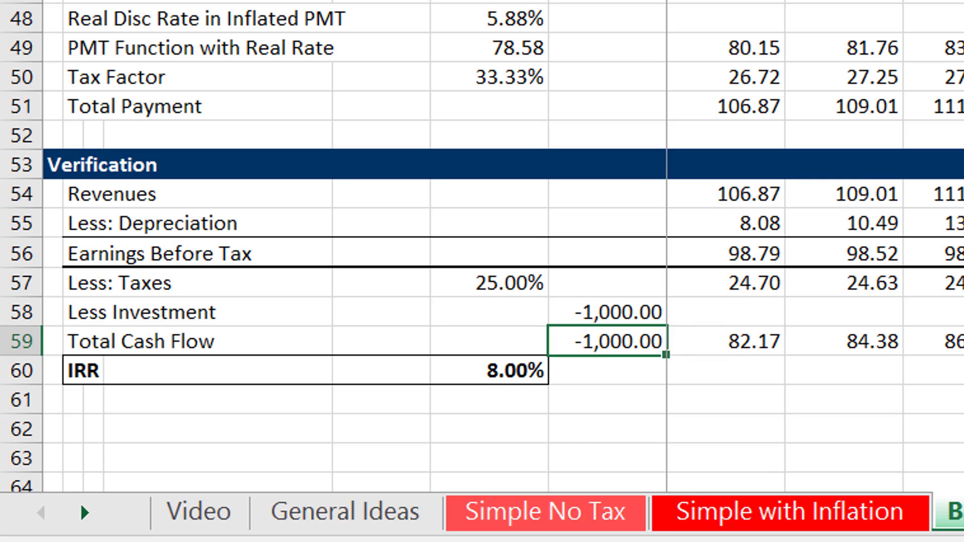
pyautogui.press('F2')
pyautogui.press('Escape')
# Inspect the IRR formula in F60 of the Verification section.
pyautogui.press('Right')
pyautogui.press('Down')
pyautogui.press('Left')
pyautogui.press('Left')
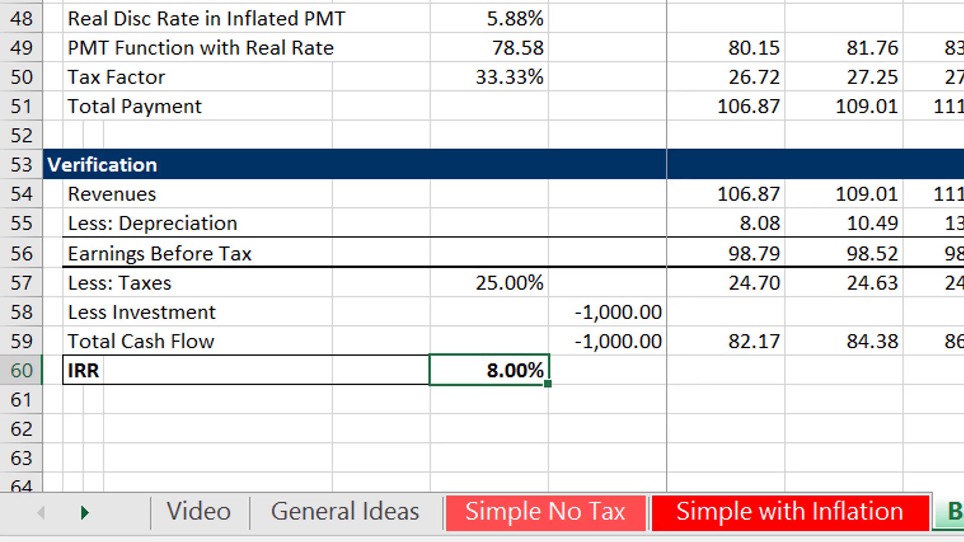
pyautogui.press('F2')
pyautogui.press('Escape')
# Return to the Investment input in F7 above the Life, Inflation Rate and Income Tax Rate assumptions.
pyautogui.press('Up')
pyautogui.press('Up')
pyautogui.press('Up')
pyautogui.press('Up')
pyautogui.press('Up')
pyautogui.press('Up')
pyautogui.press('Up')
pyautogui.press('Up')
pyautogui.press('Up')
pyautogui.press('Up')
pyautogui.press('Up')
pyautogui.press('Up')
pyautogui.press('Up')
pyautogui.press('Up')
pyautogui.press('Up')
pyautogui.press('Up')
pyautogui.press('Up')
pyautogui.press('Up')
pyautogui.press('Up')
pyautogui.press('Up')
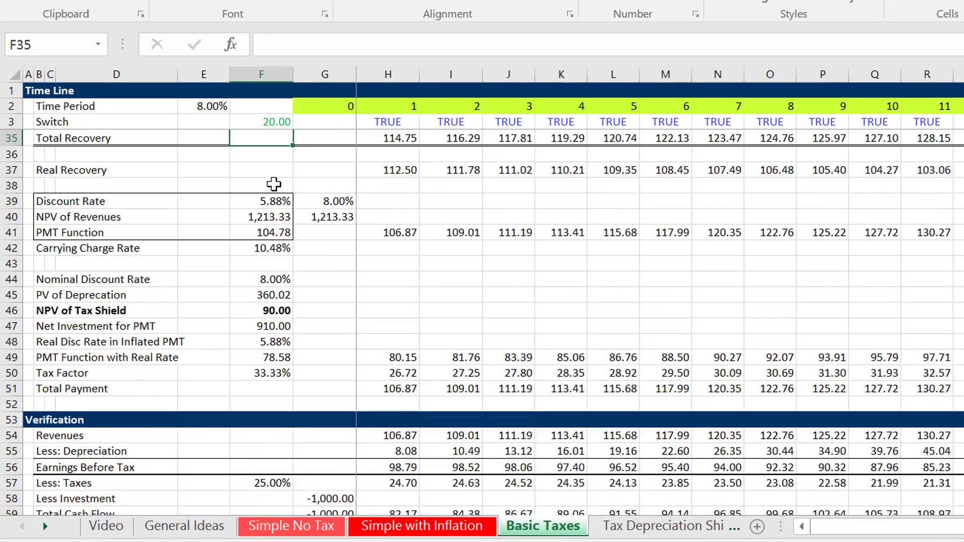
pyautogui.press('Up')
pyautogui.press('Up')
pyautogui.press('Up')
pyautogui.press('Up')
pyautogui.press('Up')
pyautogui.press('Up')
pyautogui.press('Up')
pyautogui.press('Up')
pyautogui.press('Up')
pyautogui.press('Up')
pyautogui.press('Up')
pyautogui.press('Up')
pyautogui.press('Up')
pyautogui.press('Up')
pyautogui.press('Up')
pyautogui.press('Up')
pyautogui.press('Up')
pyautogui.press('Up')
pyautogui.press('Up')
pyautogui.press('Up')
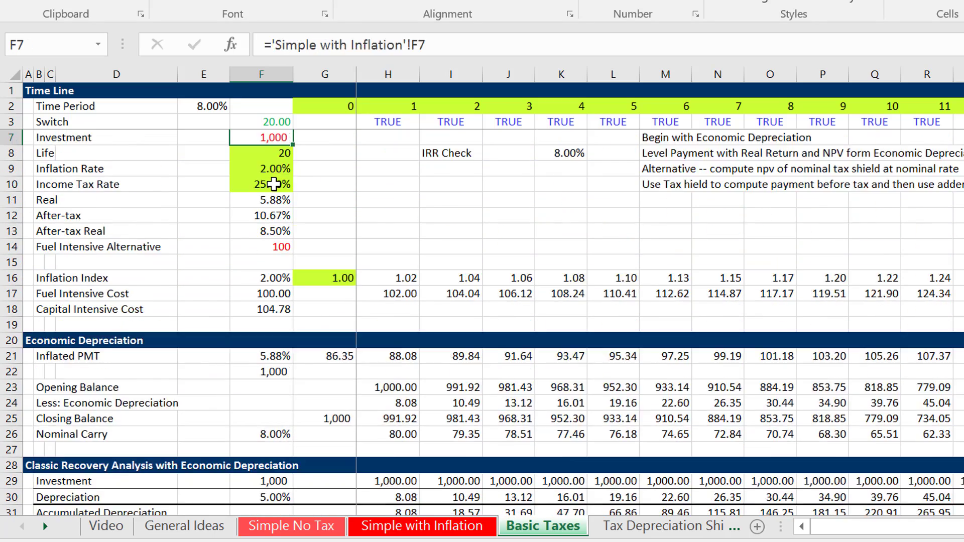
# Go from the Investment input to the "Begin with Economic Depreciation" method note beside the assumptions.
pyautogui.press('Down')
pyautogui.press('Down')
pyautogui.press('Down')
pyautogui.press('Down')
pyautogui.press('Down')
pyautogui.press('Down')
pyautogui.press('Down')
pyautogui.press('Down')
pyautogui.press('Down')
pyautogui.press('Right')
pyautogui.press('Right')
pyautogui.press('Right')
pyautogui.press('Right')
pyautogui.press('Right')
pyautogui.press('Right')
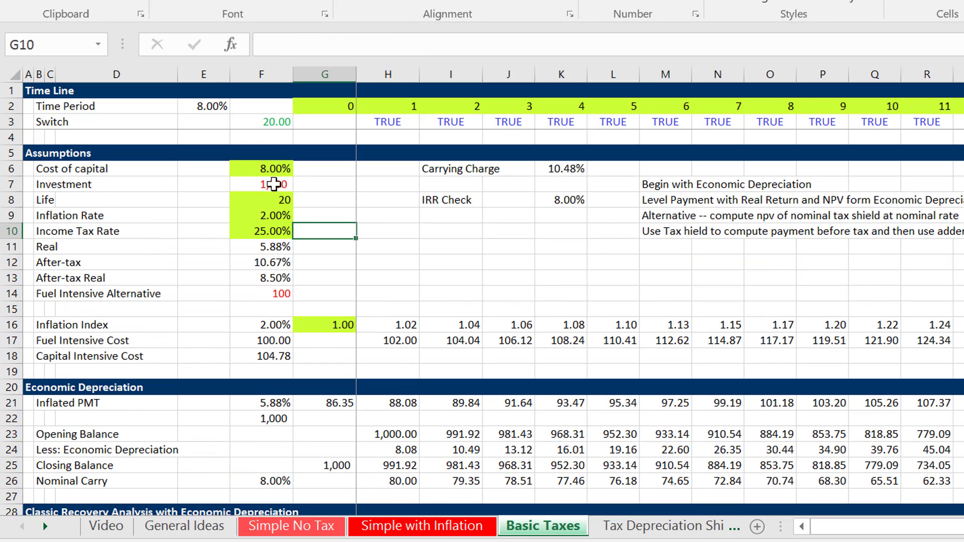
pyautogui.press('Right')
pyautogui.press('Right')
pyautogui.press('Right')
pyautogui.press('Right')
pyautogui.press('Right')
pyautogui.press('Right')
pyautogui.press('Right')
pyautogui.press('Right')
pyautogui.press('Right')
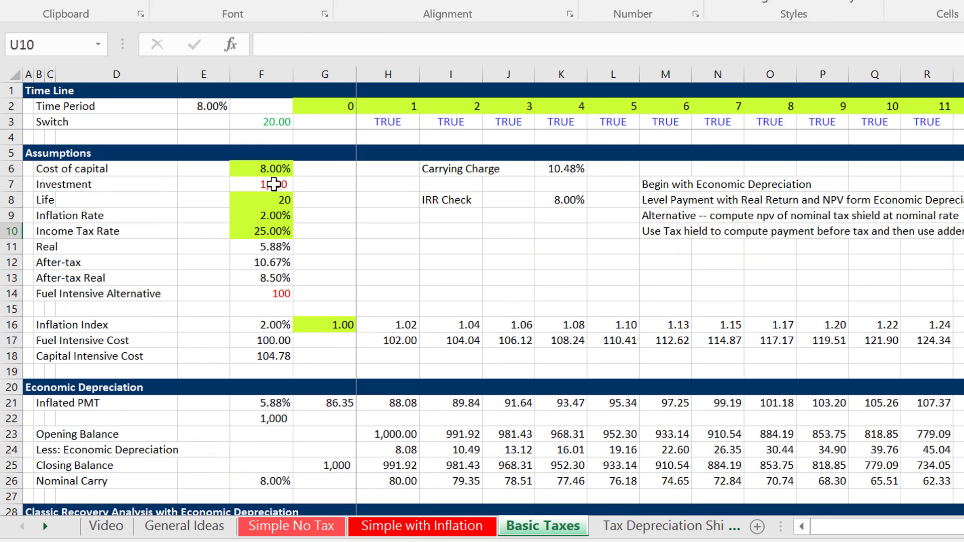
pyautogui.press('Left')
pyautogui.press('Left')
pyautogui.press('Left')
pyautogui.press('Left')
pyautogui.press('Left')
pyautogui.press('Left')
pyautogui.press('Left')
pyautogui.press('Left')
pyautogui.press('Left')
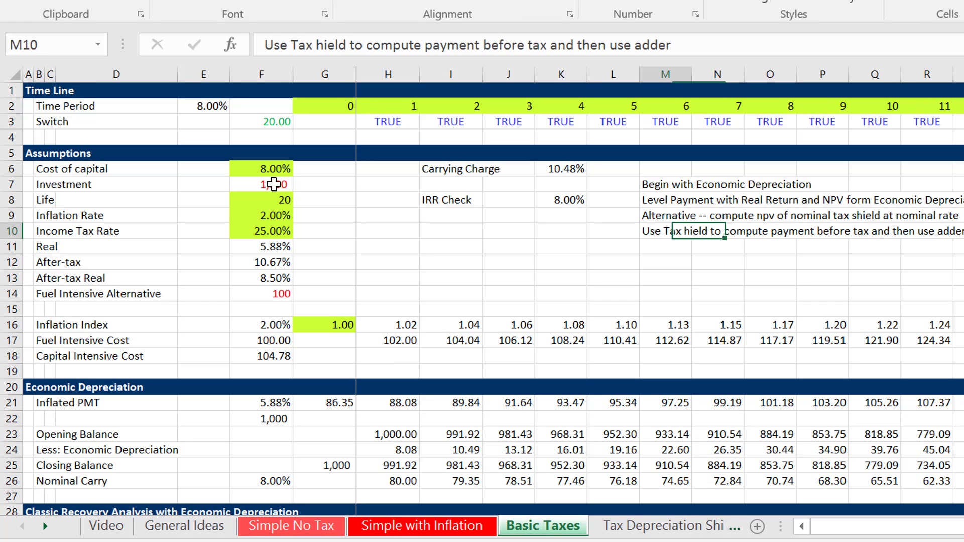
pyautogui.press('Up')
pyautogui.press('Up')
pyautogui.press('Up')
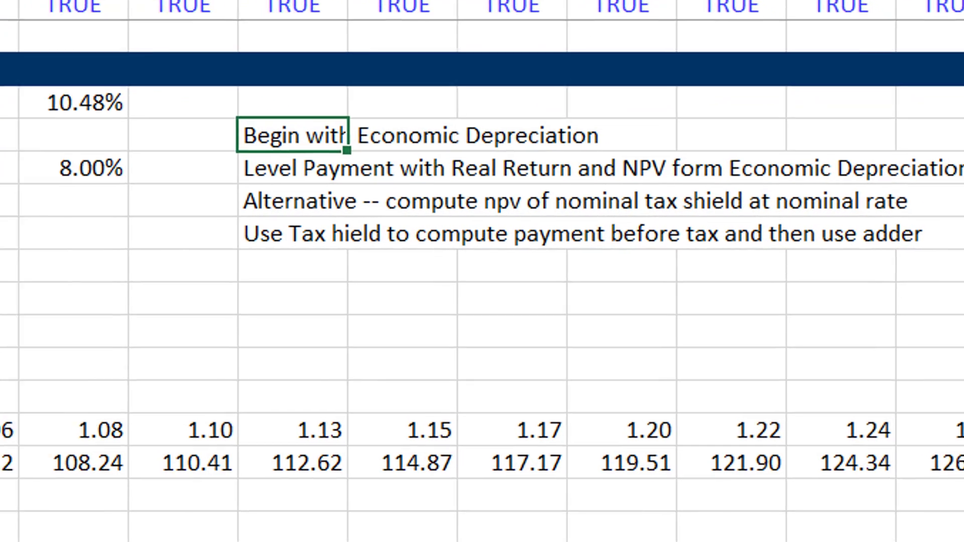
# Read through the method notes on level payment with real return, NPV of the nominal tax shield and the tax adder.
pyautogui.press('Down')
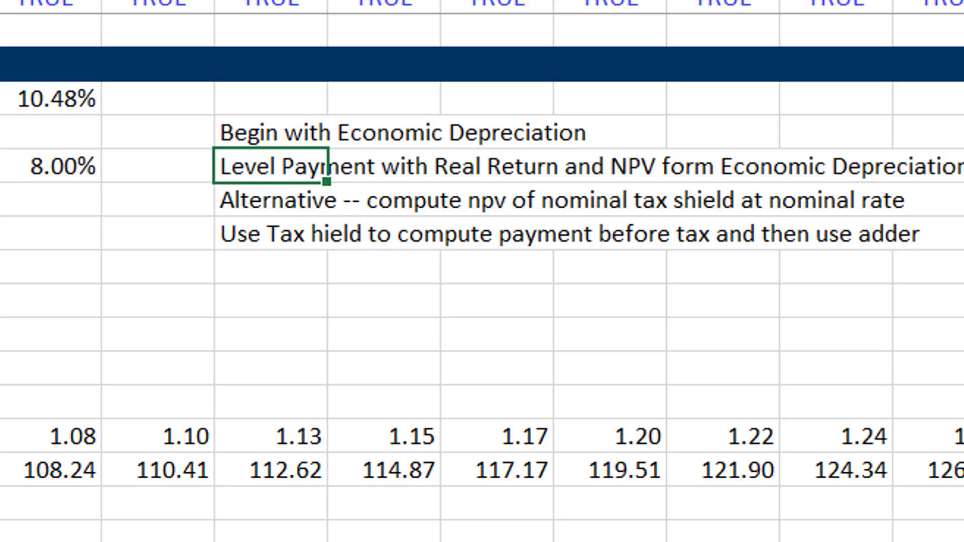
pyautogui.press('Down')
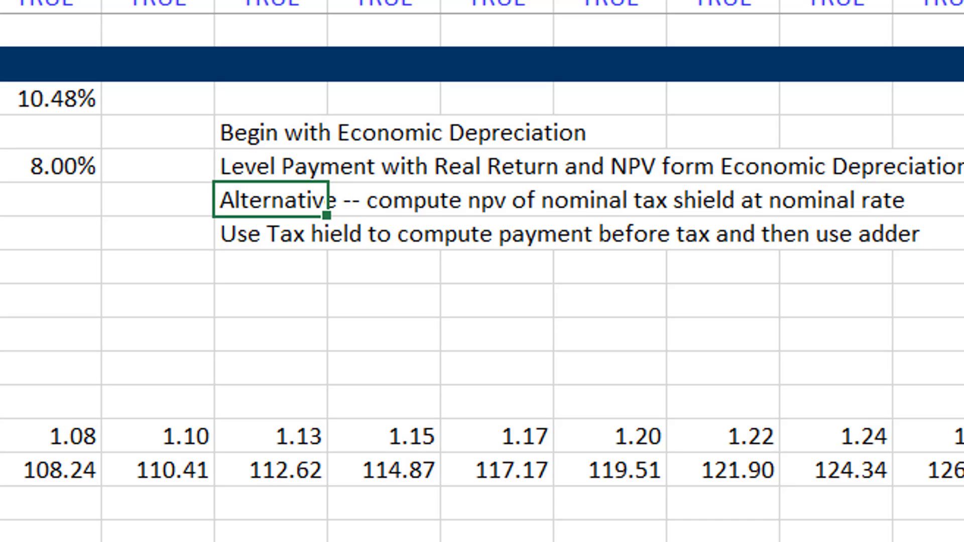
pyautogui.press('Up')
pyautogui.press('Up')
pyautogui.press('Down')
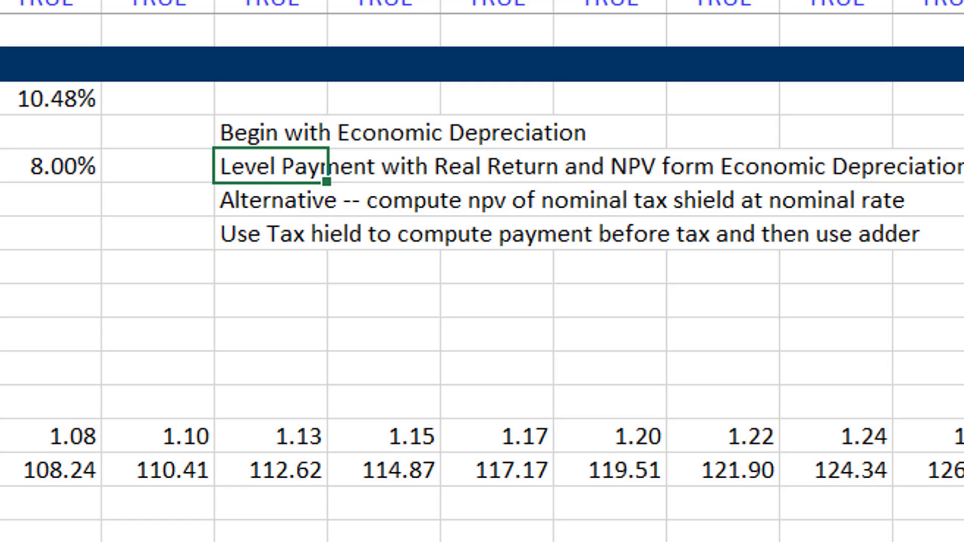
pyautogui.press('Down')
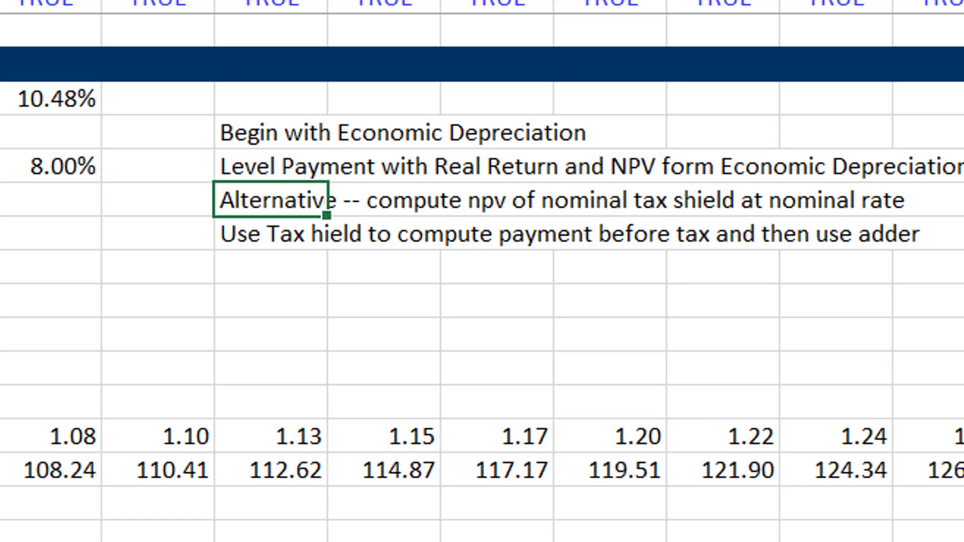
pyautogui.press('Up')
pyautogui.press('Up')
pyautogui.press('Down')
pyautogui.press('Down')
pyautogui.press('Down')
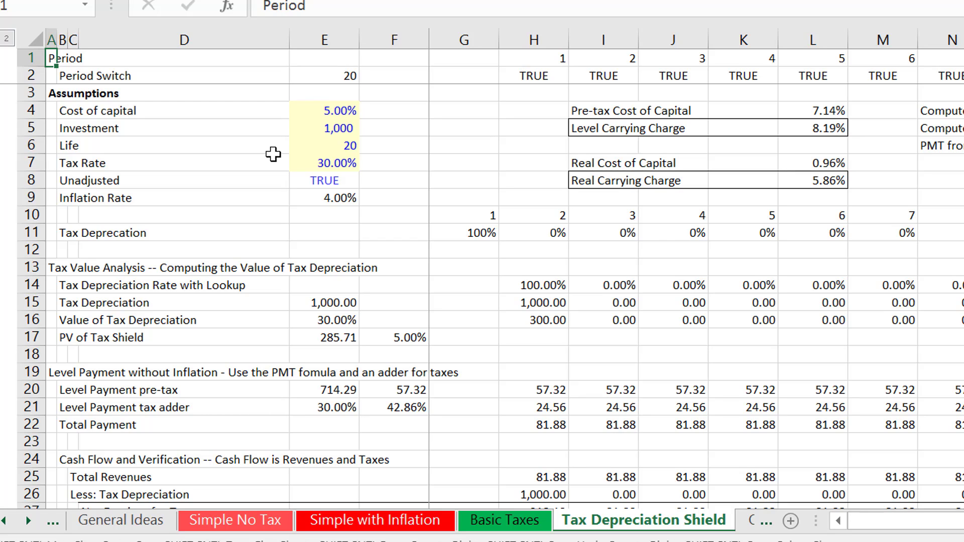
# Recolour the Tax Depreciation Shield sheet using Input Colour Option 1 for inputs and Title Colour 6 for column A titles.
pyautogui.hotkey('ctrl', 'alt', 'c')
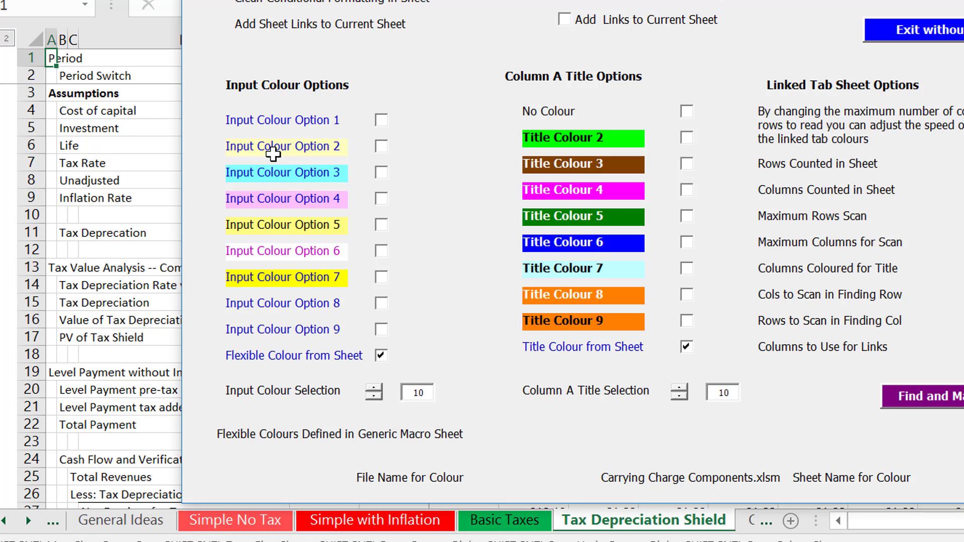
pyautogui.click(687, 243)
pyautogui.click(382, 146)
pyautogui.click(381, 120)
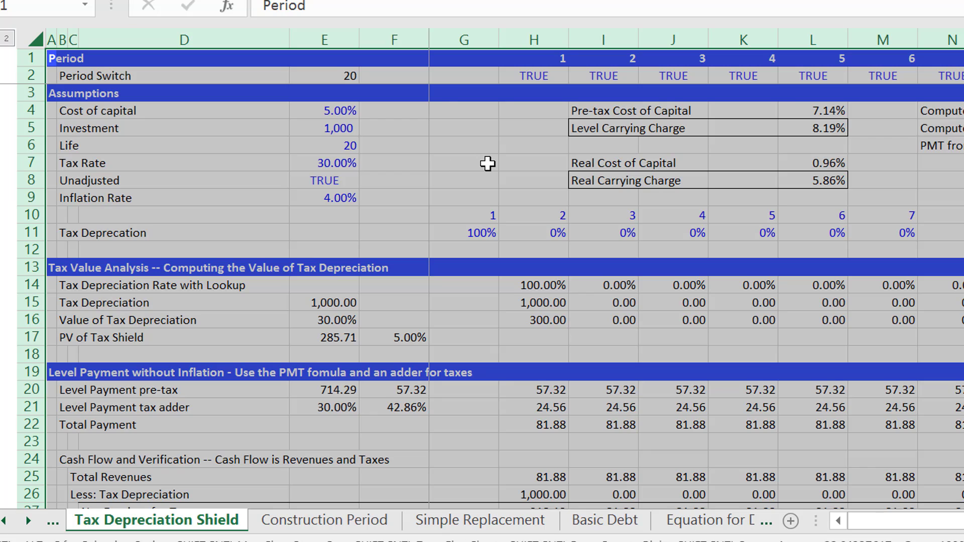
# Reapply the sheet colouring with the column A title option set to Title Colour from Sheet.
pyautogui.hotkey('ctrl', 'alt', 'c')
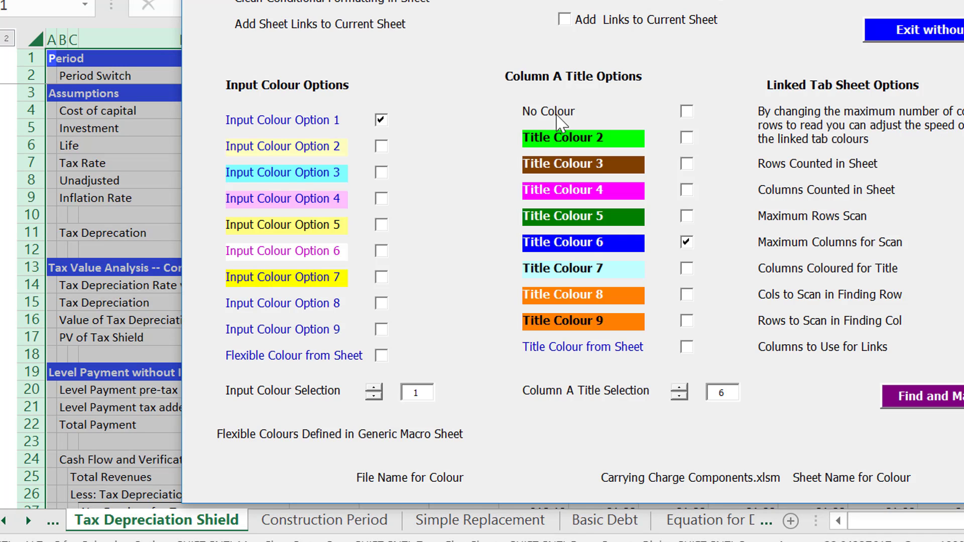
pyautogui.click(686, 349)
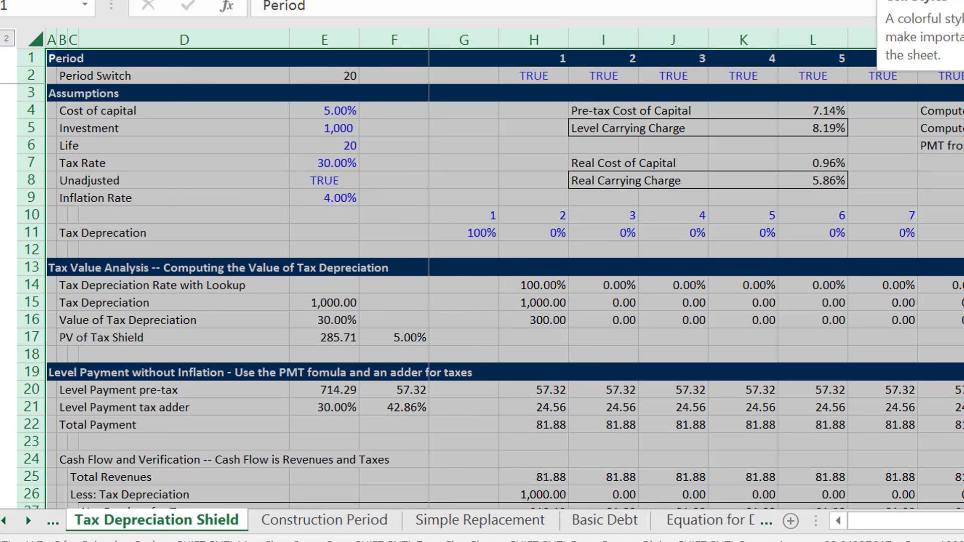
# Scan the sheet's sections from Assumptions through Level Payment to Inflated Payment, then return towards the assumptions.
pyautogui.press('Down')
pyautogui.press('Down')
pyautogui.press('Down')
pyautogui.press('Down')
pyautogui.press('Down')
pyautogui.press('Down')
pyautogui.press('Down')
pyautogui.press('Down')
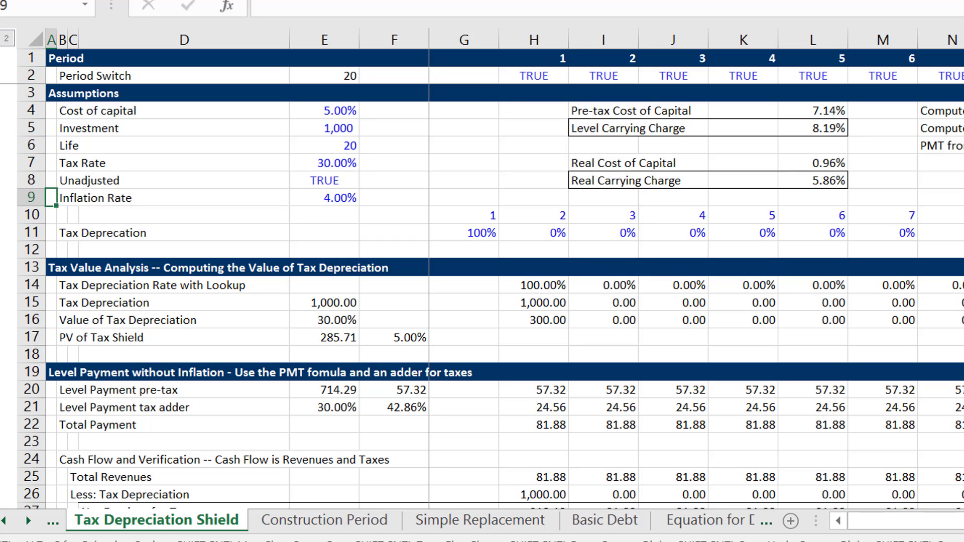
pyautogui.press('Down')
pyautogui.press('Down')
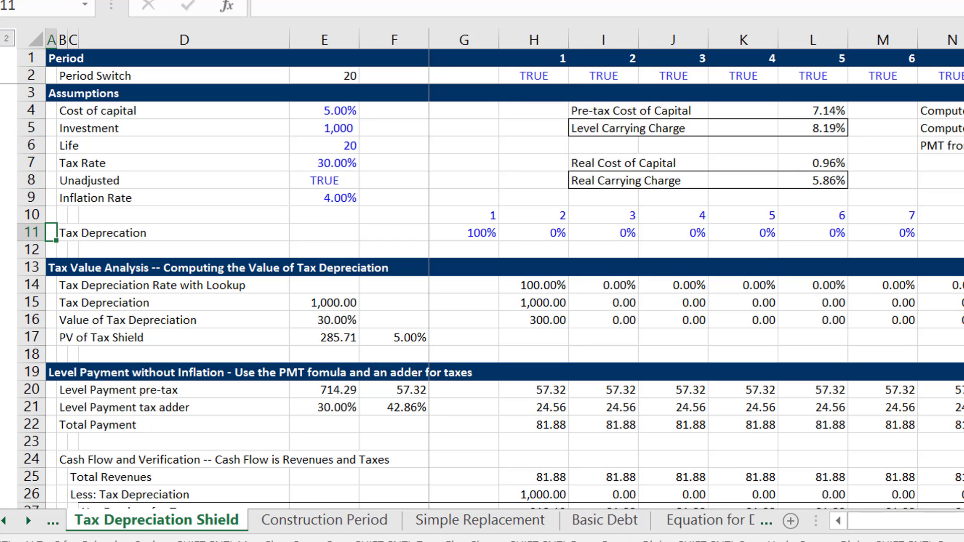
pyautogui.hotkey('ctrl', 'Down')
pyautogui.hotkey('ctrl', 'Down')
pyautogui.hotkey('ctrl', 'Down')
pyautogui.hotkey('ctrl', 'Down')
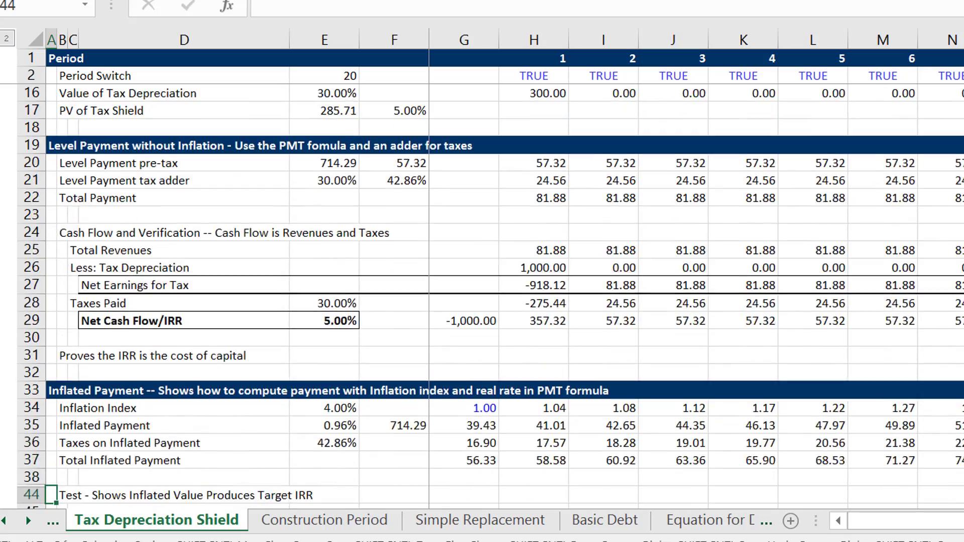
pyautogui.hotkey('ctrl', 'Down')
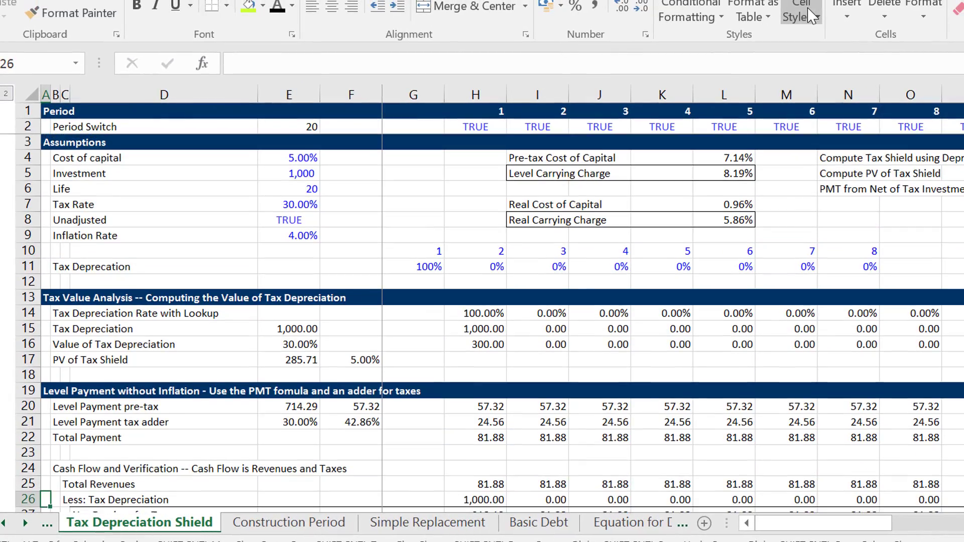
pyautogui.press('Down')
pyautogui.press('Down')
pyautogui.press('Down')
pyautogui.press('Down')
pyautogui.press('Down')
pyautogui.press('Down')
pyautogui.press('Down')
pyautogui.press('Down')
pyautogui.press('Down')
pyautogui.press('Down')
pyautogui.press('Down')
pyautogui.press('Down')
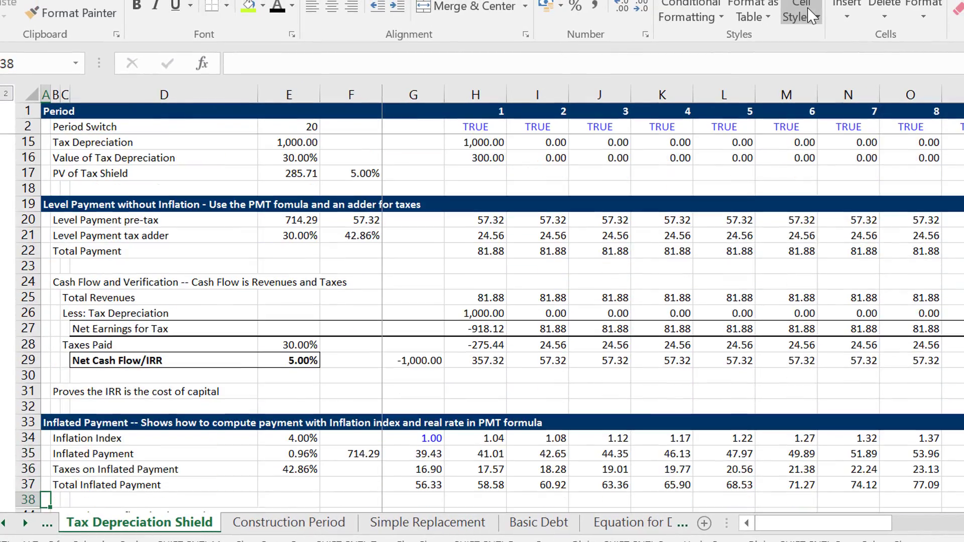
pyautogui.press('Up')
pyautogui.hotkey('ctrl', 'Up')
pyautogui.hotkey('ctrl', 'Up')
pyautogui.hotkey('ctrl', 'Up')
pyautogui.hotkey('ctrl', 'Up')
pyautogui.hotkey('ctrl', 'Up')
pyautogui.hotkey('ctrl', 'Up')
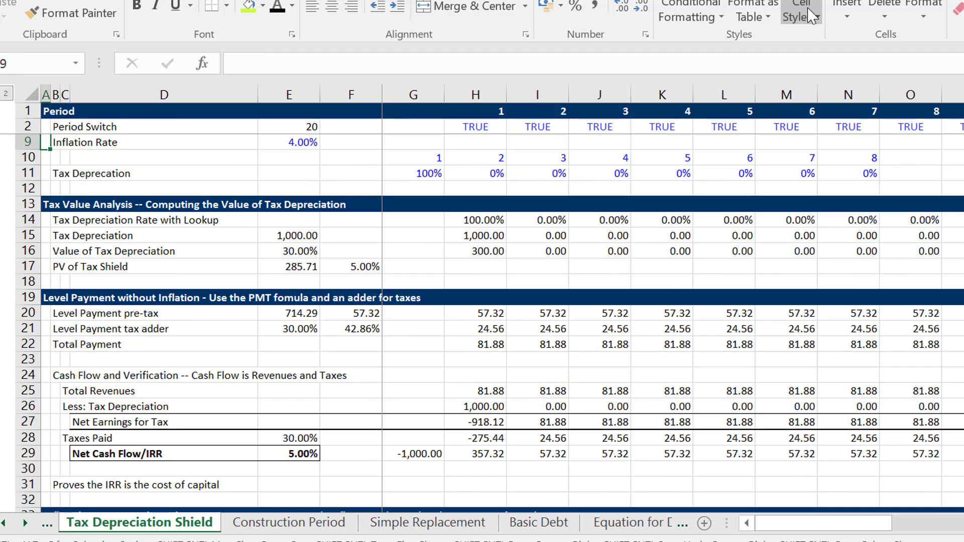
# Look across the yearly Tax Deprecation percentages in row 11.
pyautogui.press('Down')
pyautogui.press('Down')
pyautogui.press('Down')
pyautogui.press('Down')
pyautogui.press('Down')
pyautogui.press('Down')
pyautogui.press('Down')
pyautogui.press('Down')
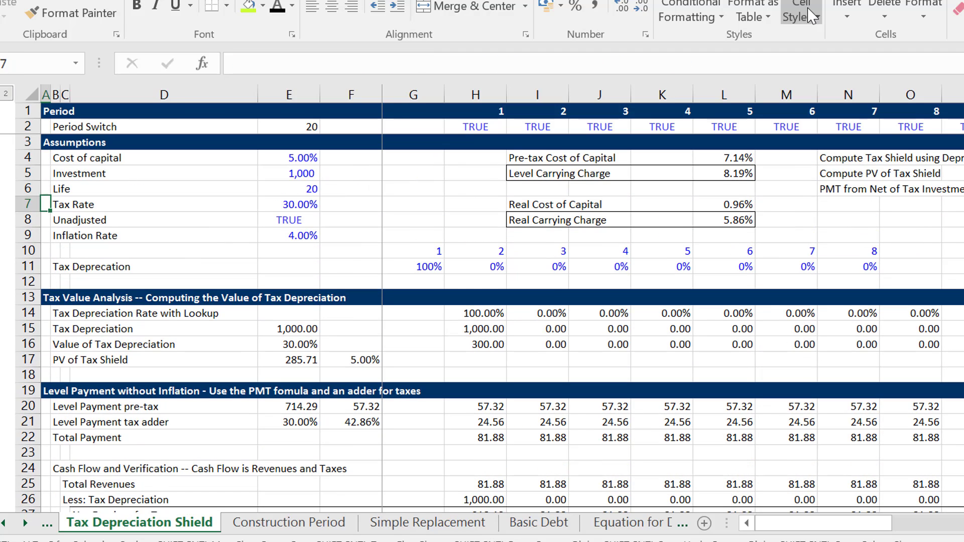
pyautogui.press('Down')
pyautogui.press('Down')
pyautogui.press('Right')
pyautogui.press('Right')
pyautogui.press('Right')
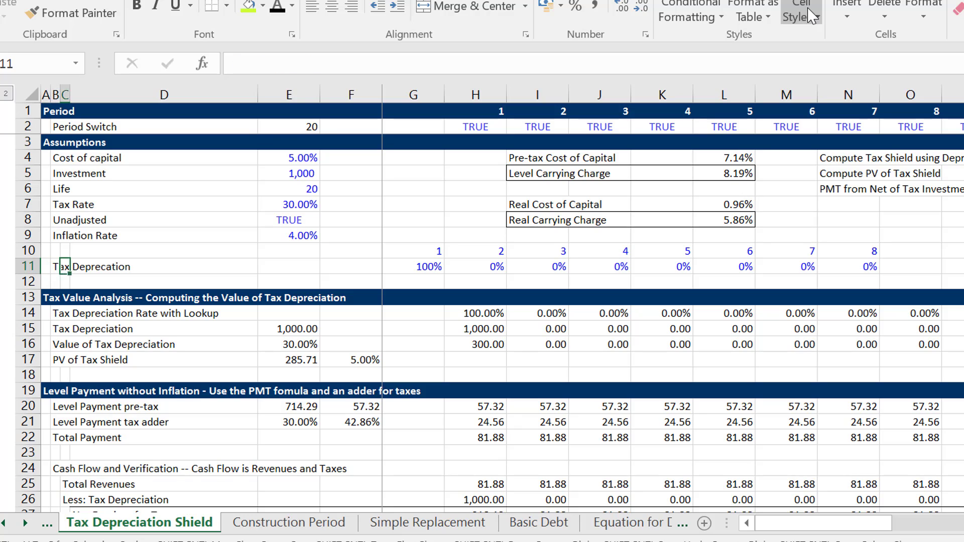
pyautogui.press('Right')
pyautogui.press('Right')
pyautogui.press('Right')
pyautogui.press('Right')
pyautogui.press('Right')
pyautogui.press('Right')
pyautogui.press('Right')
pyautogui.press('Right')
pyautogui.press('Right')
pyautogui.press('Right')
pyautogui.press('Right')
pyautogui.press('Left')
pyautogui.press('Left')
pyautogui.press('Left')
pyautogui.press('Left')
pyautogui.press('Left')
pyautogui.press('Left')
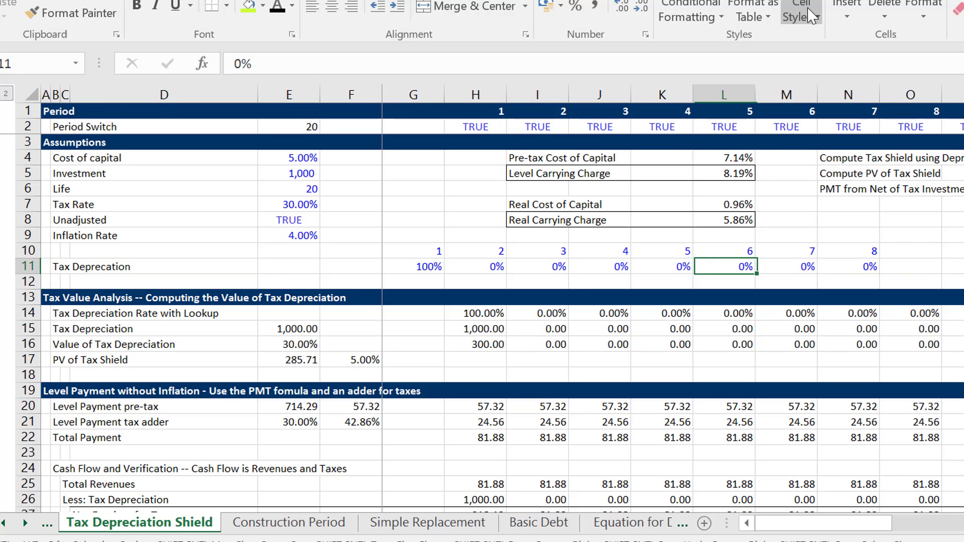
# Insert five blank rows above the Tax Deprecation row at row 11.
pyautogui.press('Home')
pyautogui.hotkey('shift', 'space')
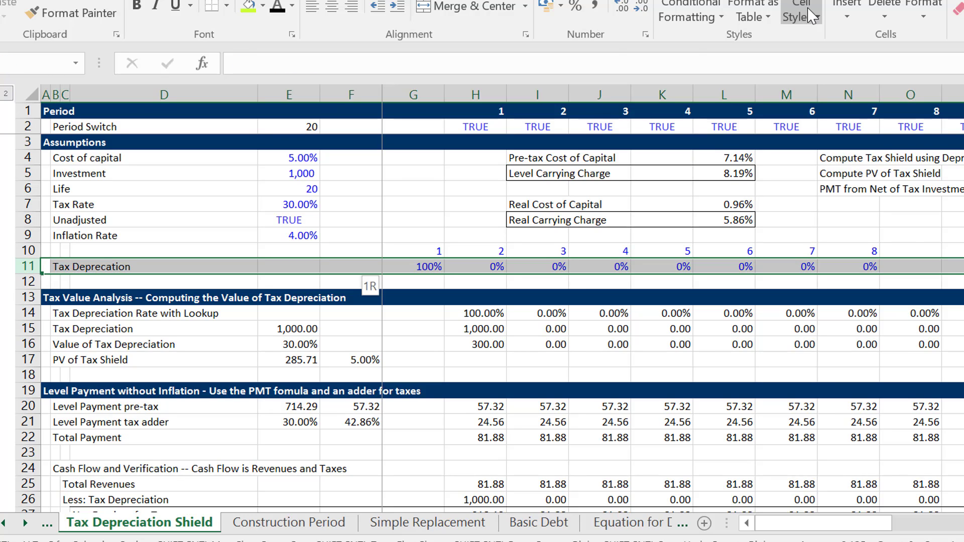
pyautogui.hotkey('ctrl', 'shift', '=')
pyautogui.hotkey('ctrl', 'shift', '=')
pyautogui.hotkey('ctrl', 'shift', '=')
pyautogui.hotkey('ctrl', 'shift', '=')
pyautogui.hotkey('ctrl', 'shift', '=')
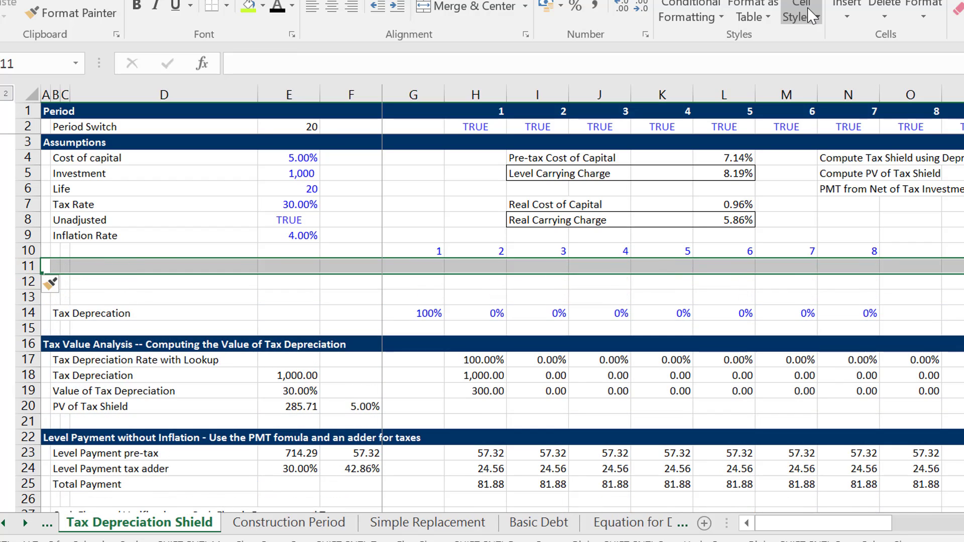
# Copy the Tax Deprecation label and percentages in B16:N16 into row 11, starting at B11.
pyautogui.press('Down')
pyautogui.press('Down')
pyautogui.press('Down')
pyautogui.press('Down')
pyautogui.press('Down')
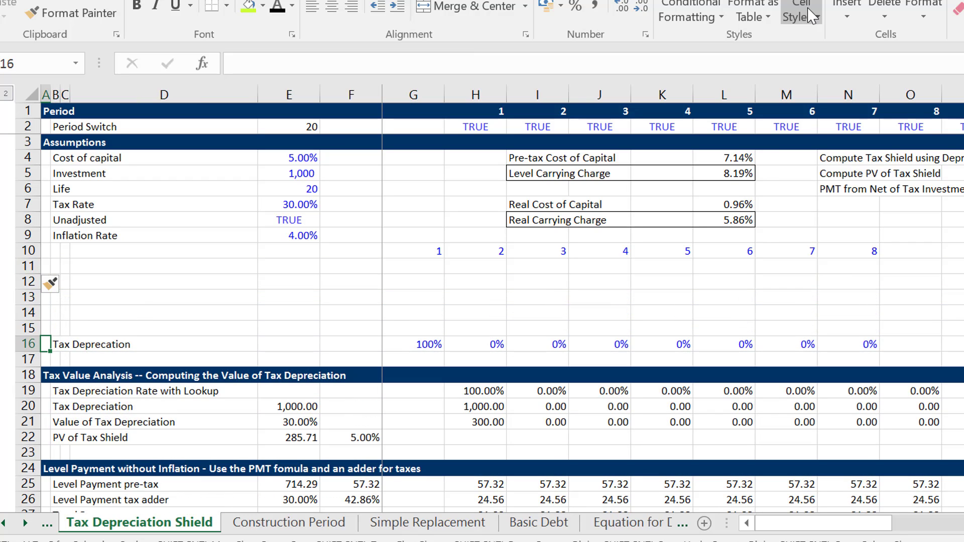
pyautogui.press('Right')
pyautogui.press('Up')
pyautogui.press('Up')
pyautogui.press('Up')
pyautogui.press('Up')
pyautogui.press('Down')
pyautogui.press('Down')
pyautogui.press('Down')
pyautogui.press('Down')
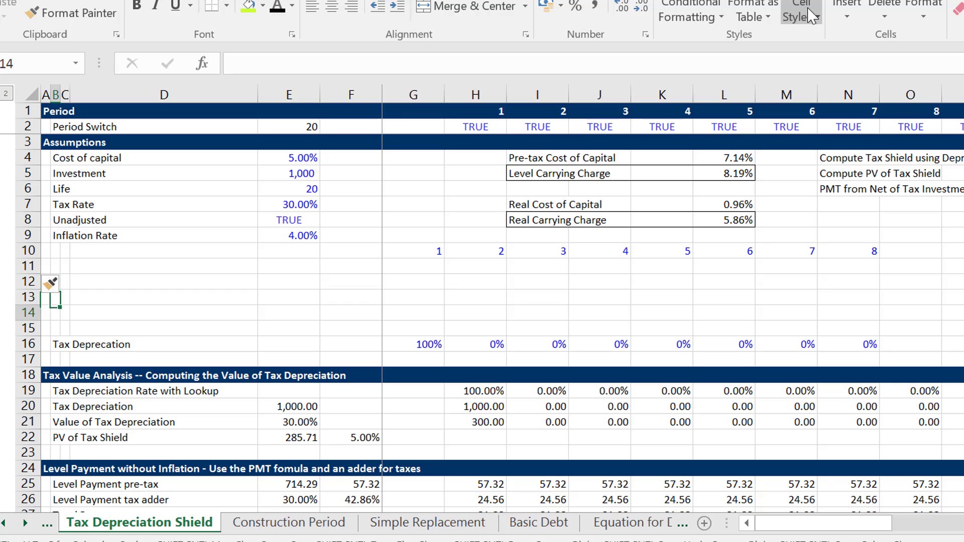
pyautogui.hotkey('shift', 'Right')
pyautogui.hotkey('shift', 'Right')
pyautogui.hotkey('shift', 'Right')
pyautogui.hotkey('shift', 'Right')
pyautogui.hotkey('shift', 'Right')
pyautogui.hotkey('shift', 'Right')
pyautogui.hotkey('shift', 'Right')
pyautogui.hotkey('shift', 'Right')
pyautogui.hotkey('shift', 'Right')
pyautogui.hotkey('shift', 'Right')
pyautogui.hotkey('shift', 'Right')
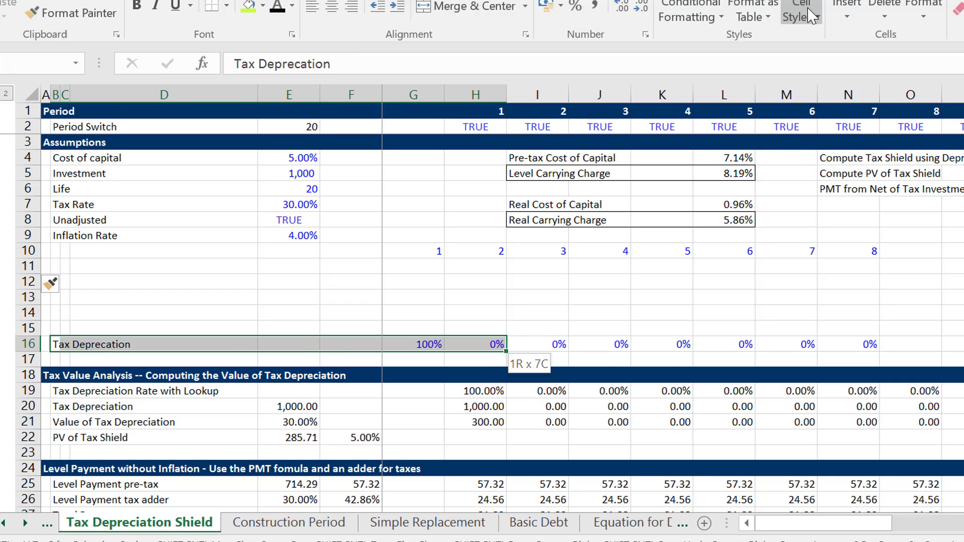
pyautogui.hotkey('shift', 'Right')
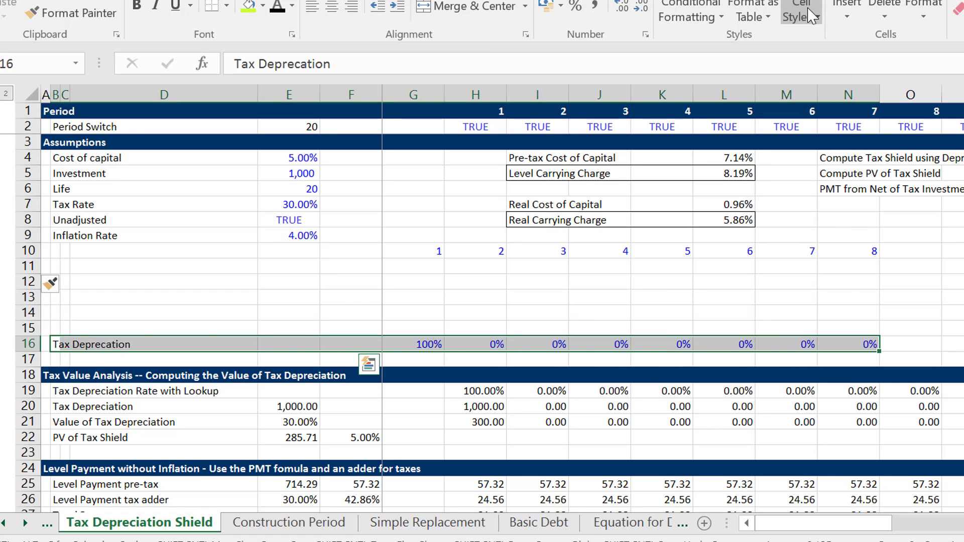
pyautogui.hotkey('ctrl', 'c')
pyautogui.press('Up')
pyautogui.press('Up')
pyautogui.press('Up')
# Replace the copied label in B11 with "One year writoff".
pyautogui.press('Up')
pyautogui.press('Up')
pyautogui.hotkey('ctrl', 'v')
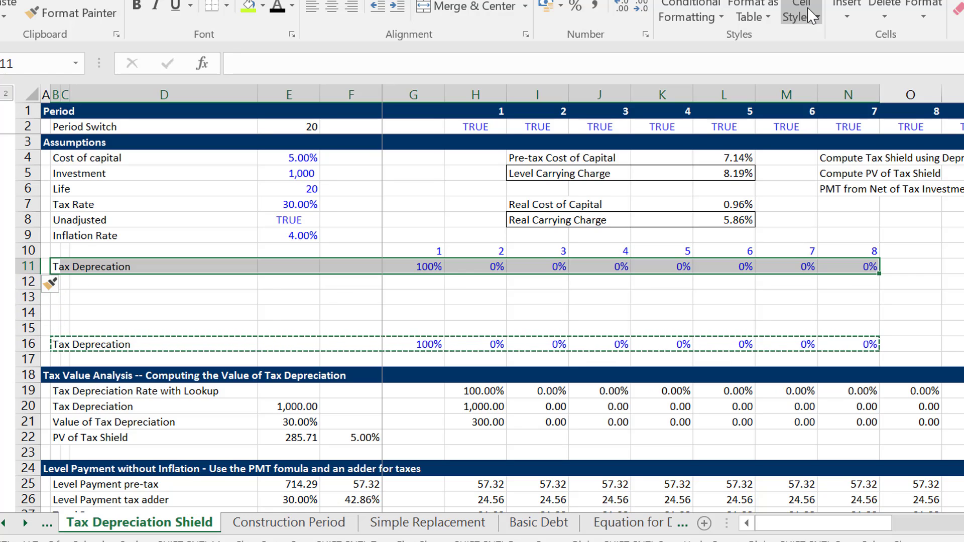
pyautogui.press('Down')
pyautogui.press('Up')
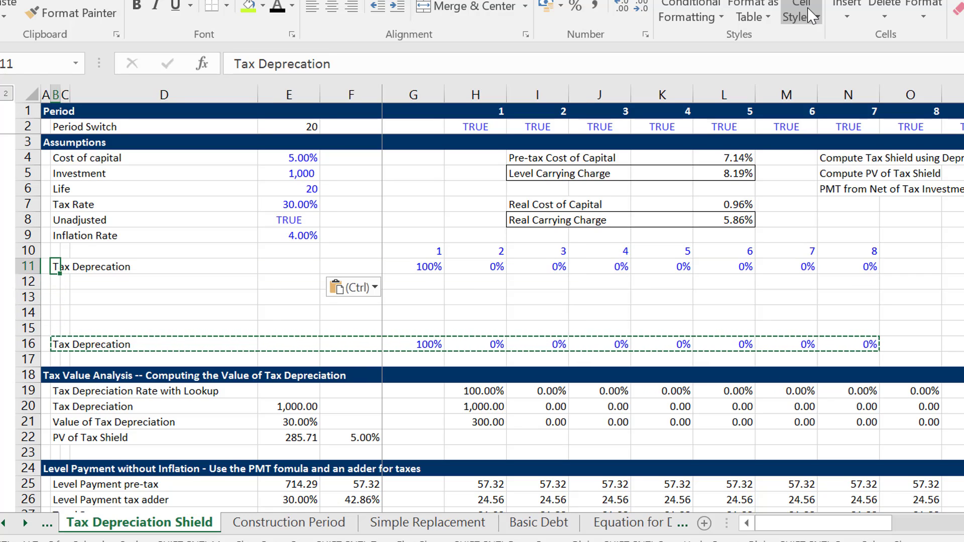
pyautogui.write('One yer')
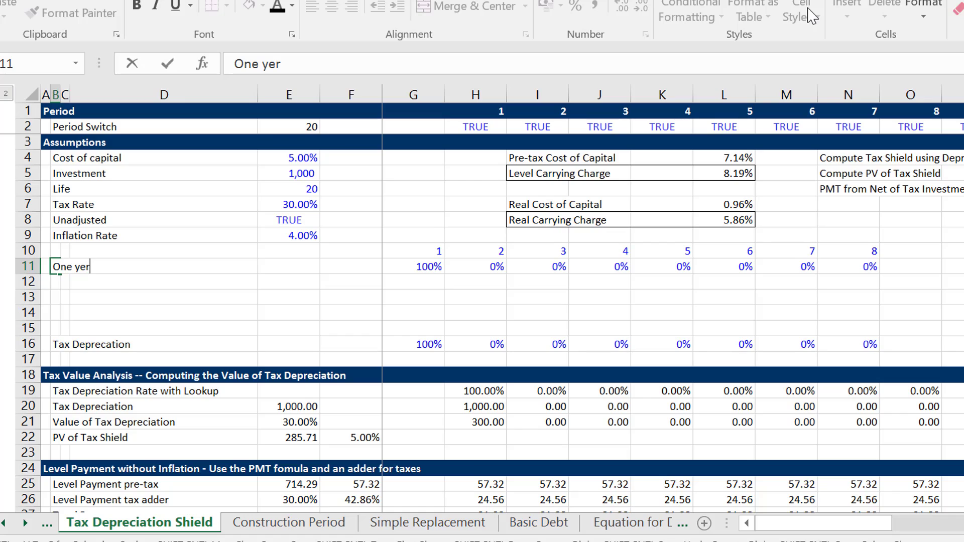
pyautogui.press('BackSpace')
pyautogui.write('at ')
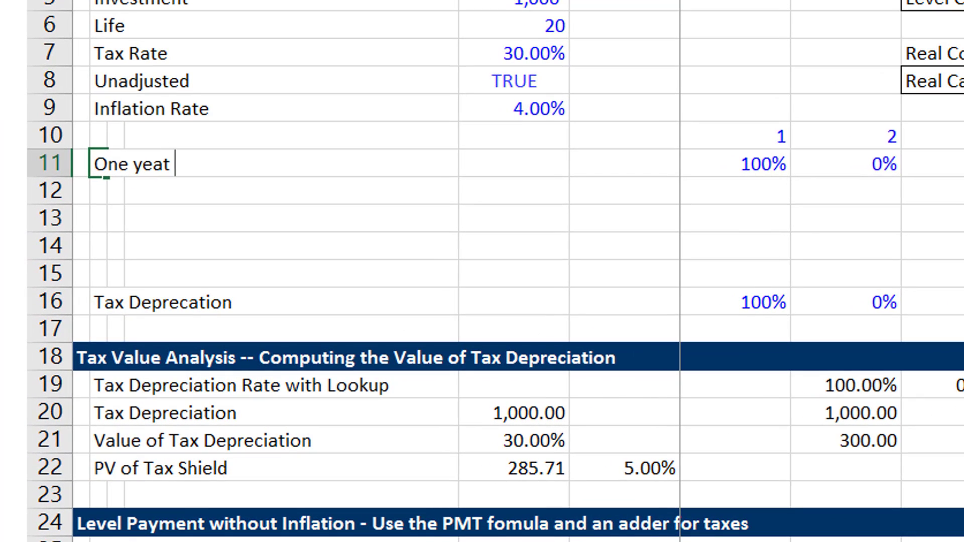
pyautogui.write('W')
pyautogui.press('BackSpace')
pyautogui.press('BackSpace')
pyautogui.press('BackSpace')
pyautogui.write('r W')
pyautogui.press('BackSpace')
pyautogui.write('writorr')
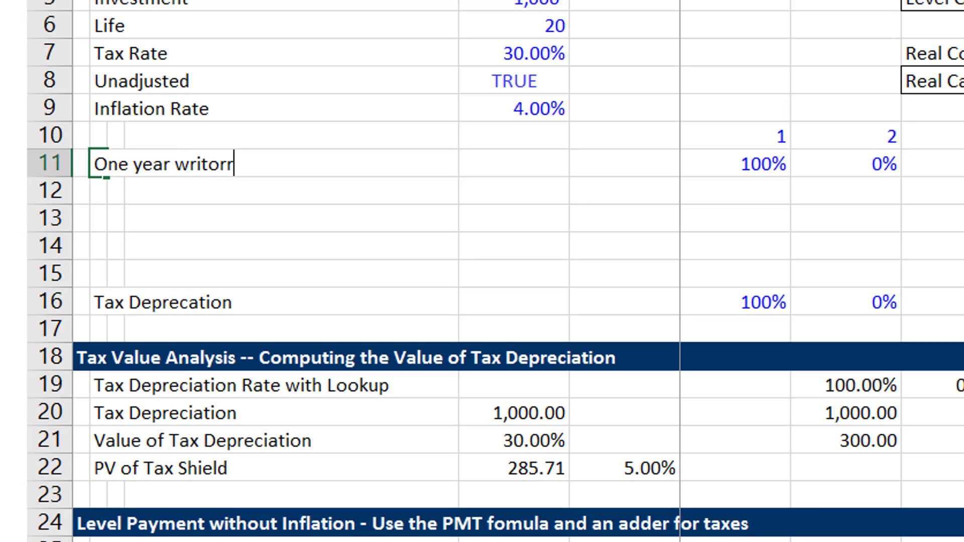
pyautogui.press('Return')
pyautogui.press('Up')
pyautogui.press('F2')
pyautogui.press('BackSpace')
pyautogui.press('BackSpace')
pyautogui.write('ff')
pyautogui.press('Return')
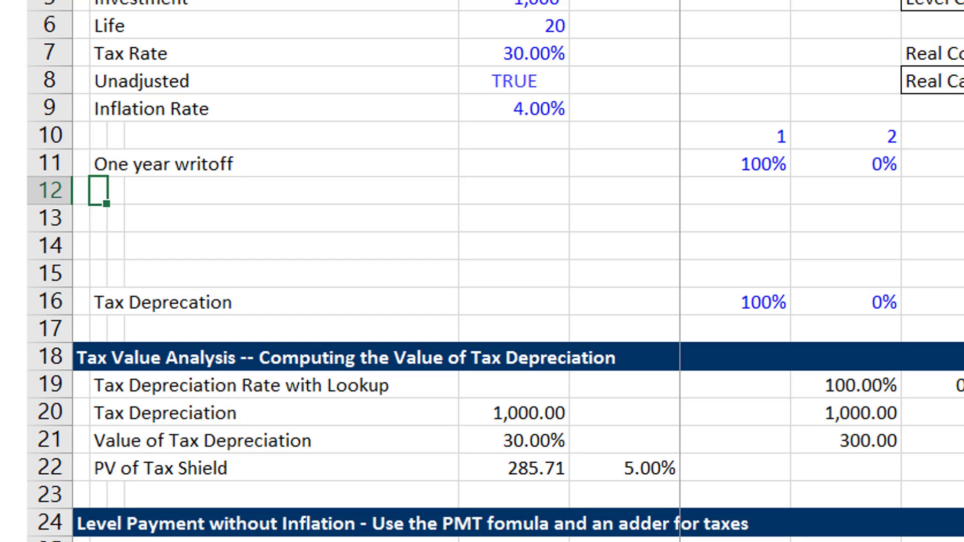
# Correct the spelling of the label in B11 to "One year writeoff".
pyautogui.press('Up')
pyautogui.press('F2')
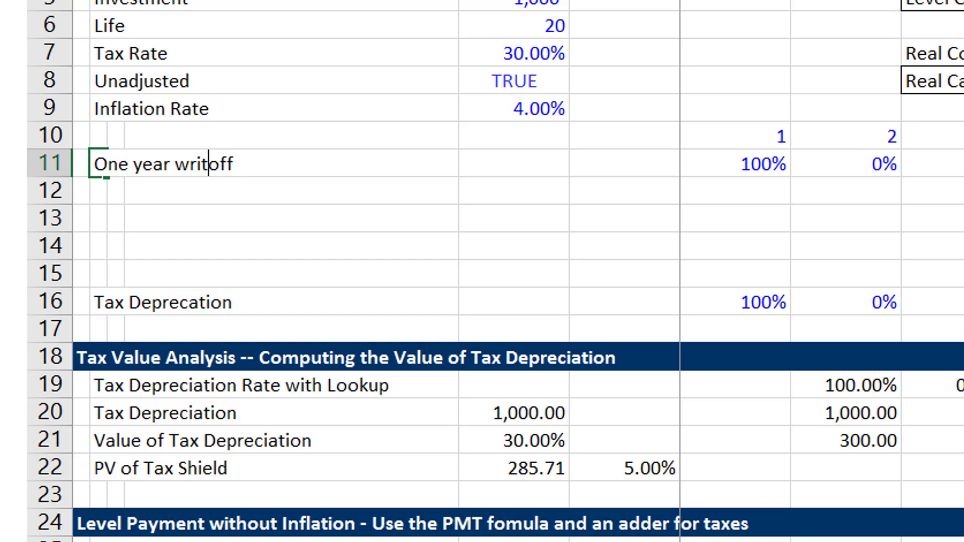
pyautogui.write('e')
pyautogui.press('Return')
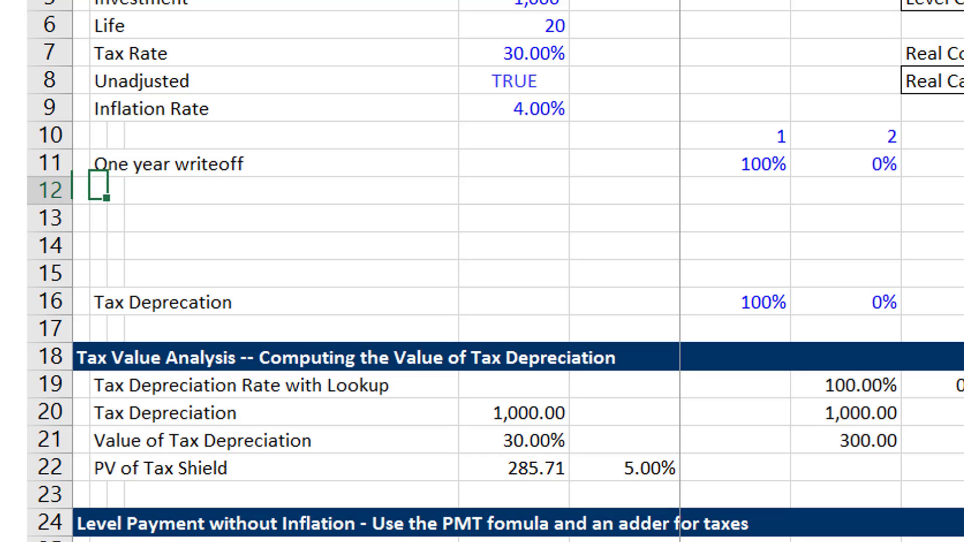
# Enter the label "Two year writeoff" in B12, below the one-year label.
pyautogui.press('Up')
pyautogui.press('Down')
pyautogui.write('Tw')
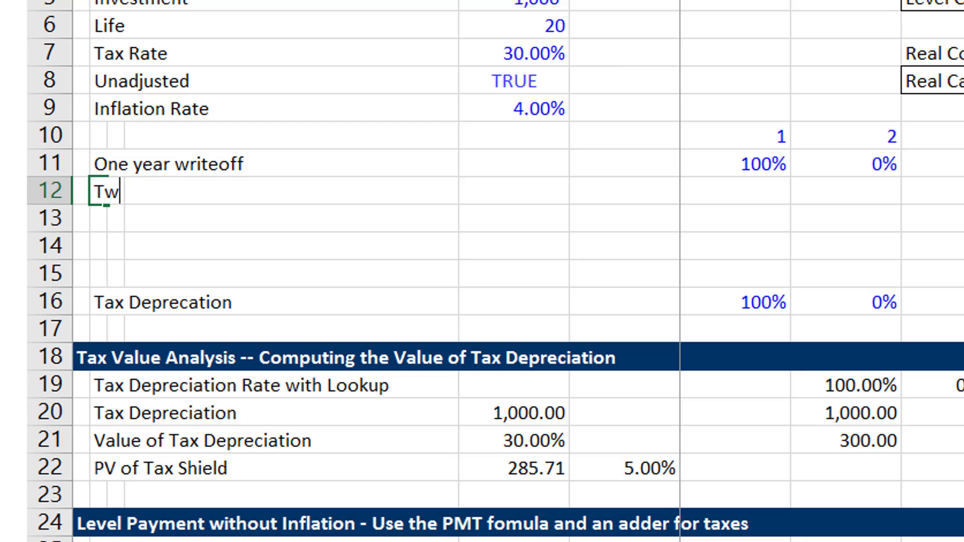
pyautogui.write('o Y')
pyautogui.press('BackSpace')
pyautogui.write('e')
pyautogui.press('BackSpace')
pyautogui.write('year ')
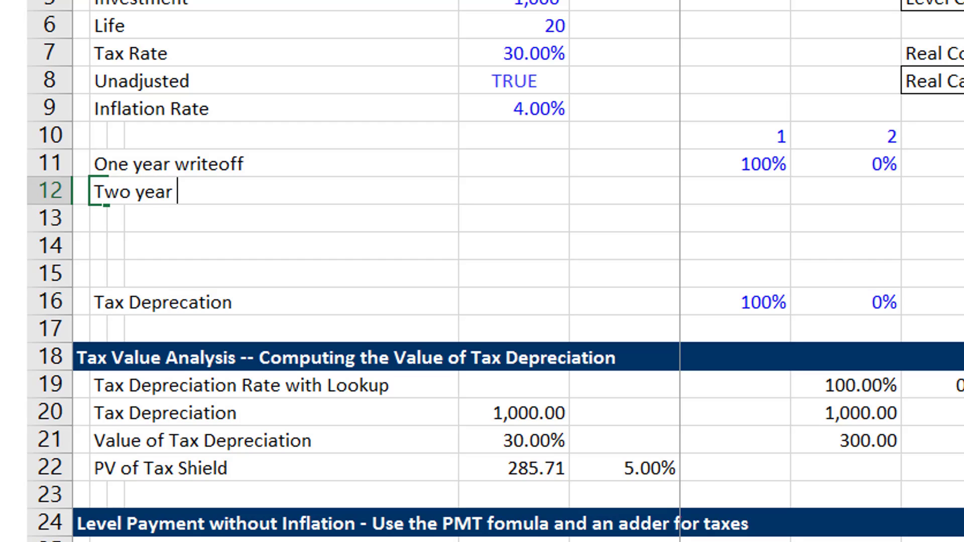
pyautogui.write('writeoff')
pyautogui.press('Return')
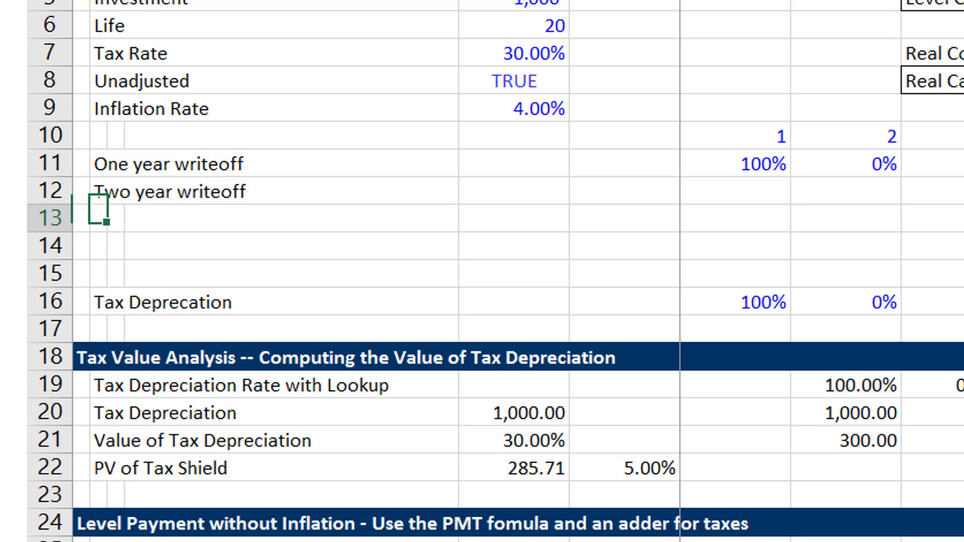
# Enter the label "Five year writeoff" in B13.
pyautogui.write('Fiver')
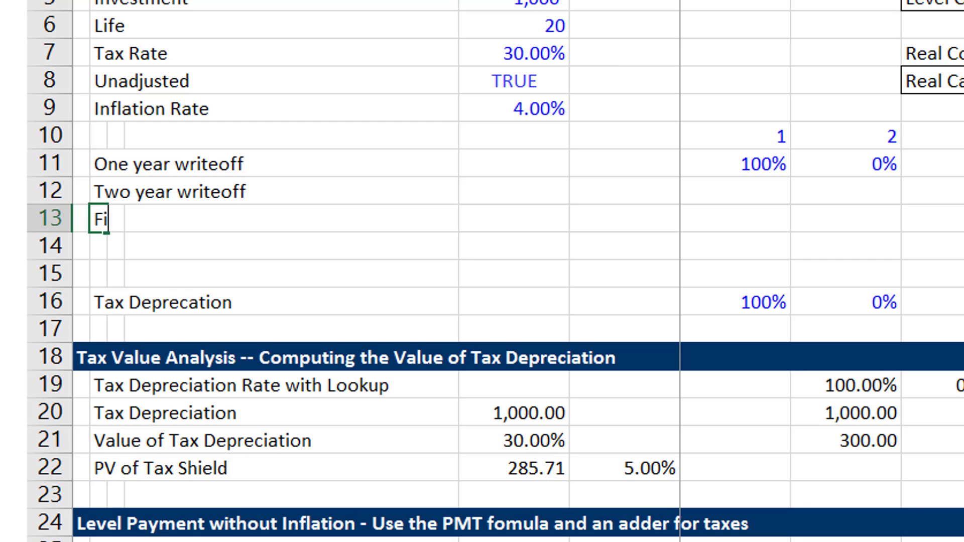
pyautogui.press('BackSpace')
pyautogui.press('BackSpace')
pyautogui.write('year ')
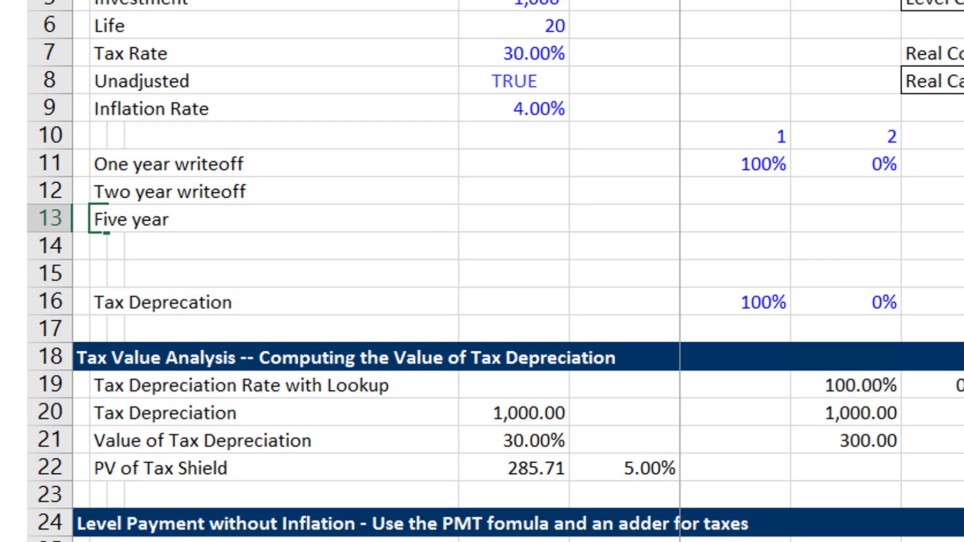
pyautogui.write('writeoff')
pyautogui.press('Return')
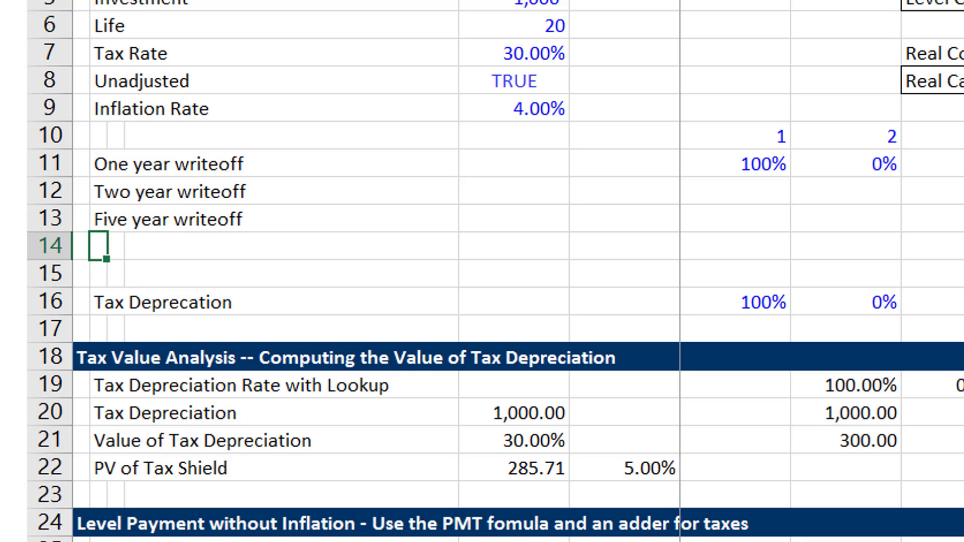
# Enter the label "Five year with Declining Balance" in B14.
pyautogui.write('F')
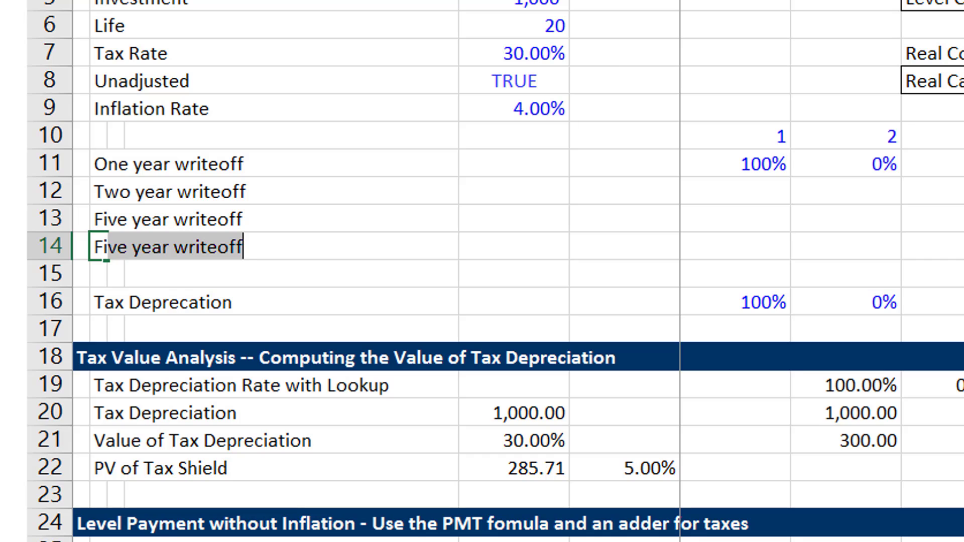
pyautogui.write('i ')
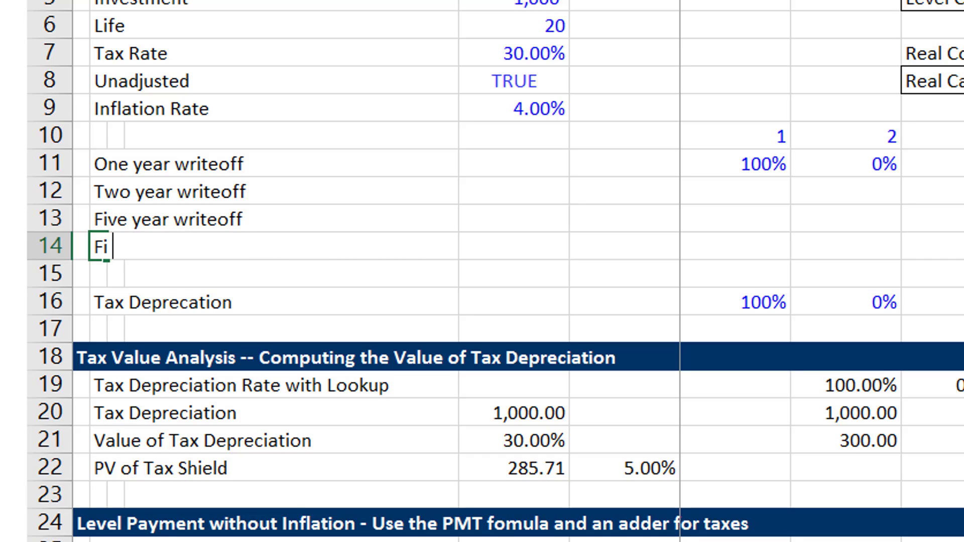
pyautogui.write('ver y')
pyautogui.press('BackSpace')
pyautogui.press('BackSpace')
pyautogui.press('BackSpace')
pyautogui.write('year iwht')
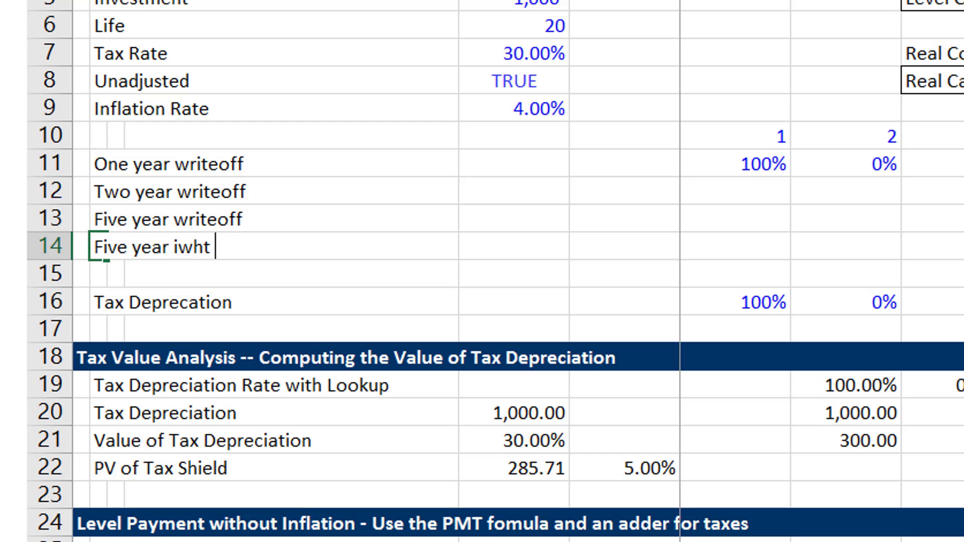
pyautogui.press('BackSpace')
pyautogui.press('BackSpace')
pyautogui.press('BackSpace')
pyautogui.press('BackSpace')
pyautogui.press('BackSpace')
pyautogui.write('w')
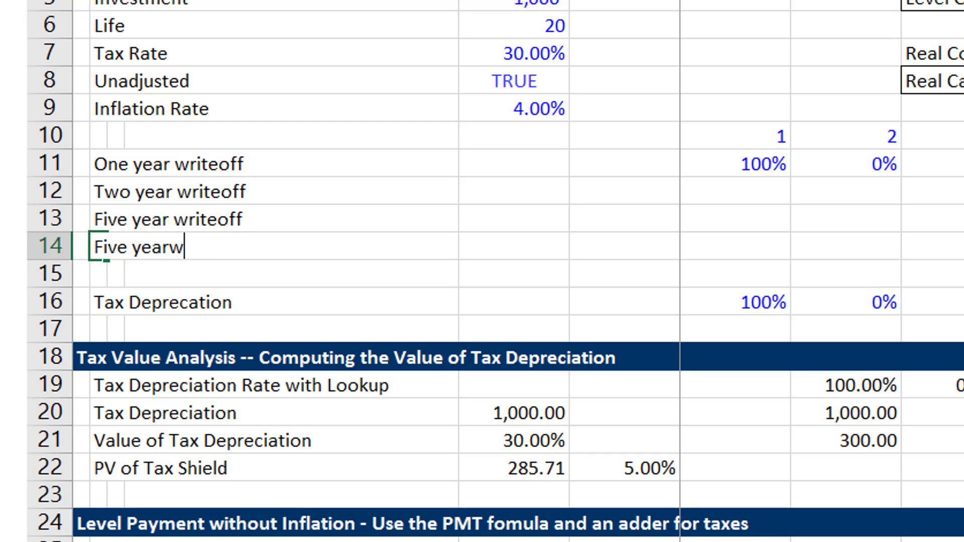
pyautogui.press('BackSpace')
pyautogui.write('with ')
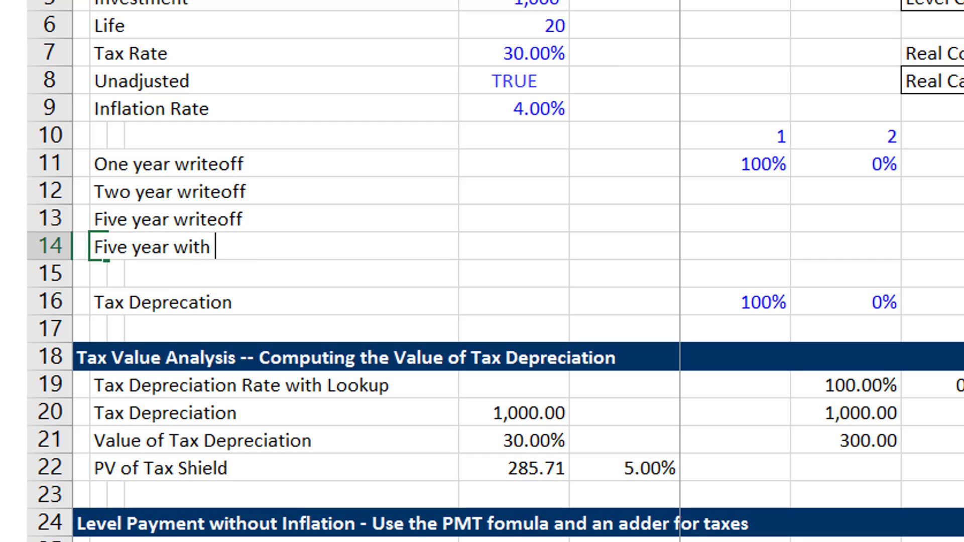
pyautogui.write('Declin')
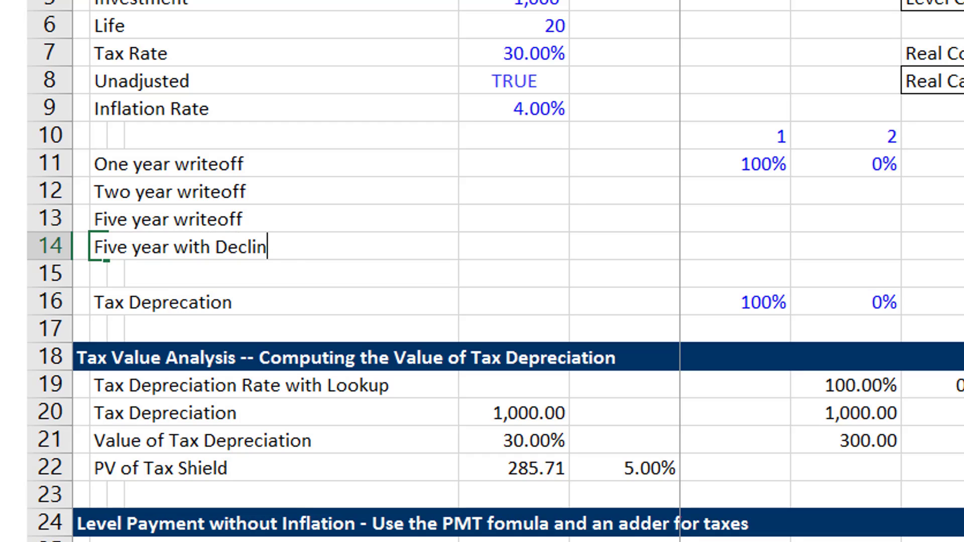
pyautogui.write('ing Balance')
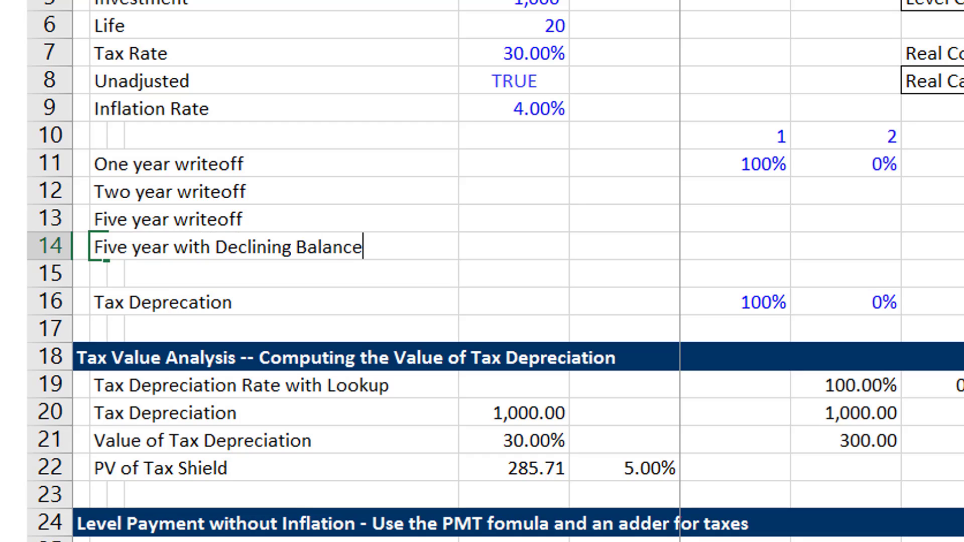
pyautogui.press('Return')
# Enter the label "Standard Straight Line" in B15, directly above the Tax Deprecation row.
pyautogui.write('Sta')
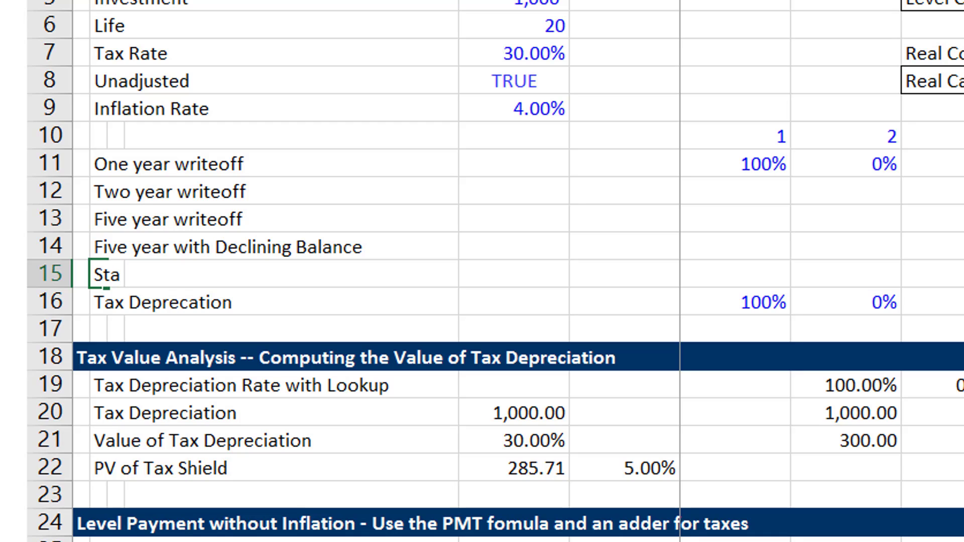
pyautogui.write('ndard St')
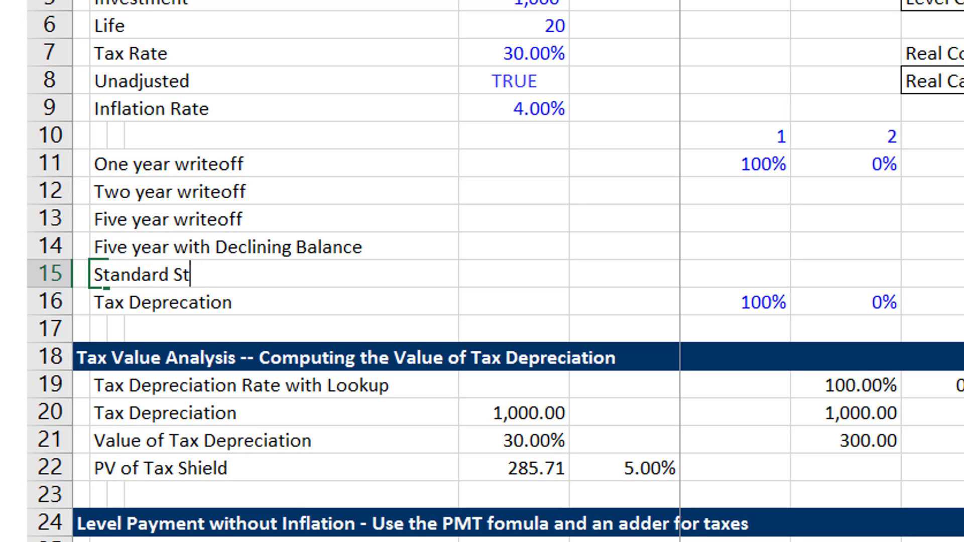
pyautogui.write('raight Line')
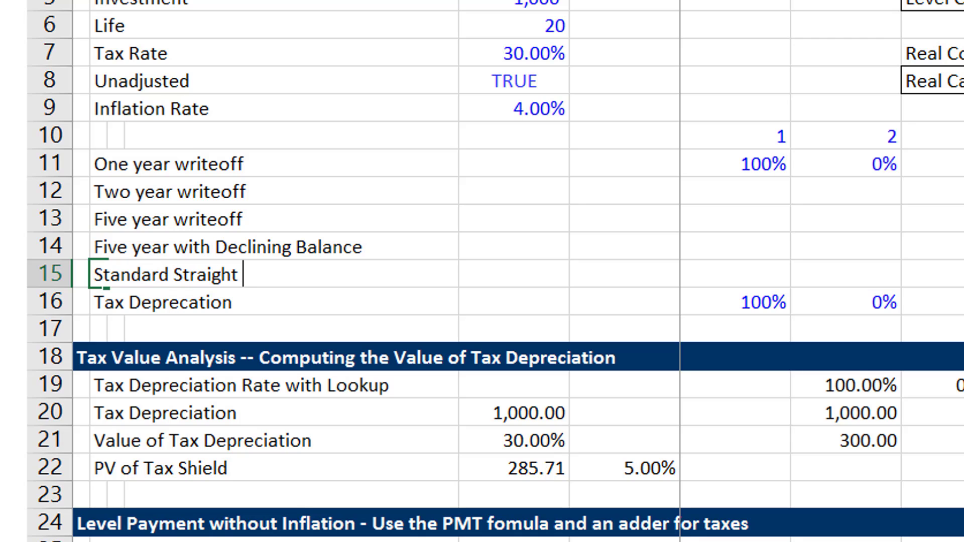
pyautogui.press('Return')
# Insert two blank rows above the year-number row at row 10.
pyautogui.press('Up')
pyautogui.press('Up')
pyautogui.press('Up')
pyautogui.press('Up')
pyautogui.press('Up')
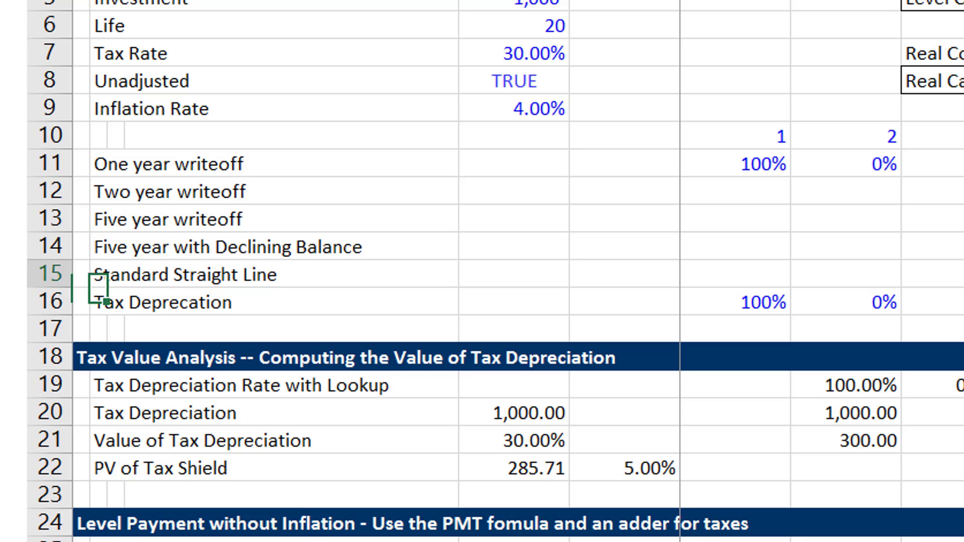
pyautogui.press('Up')
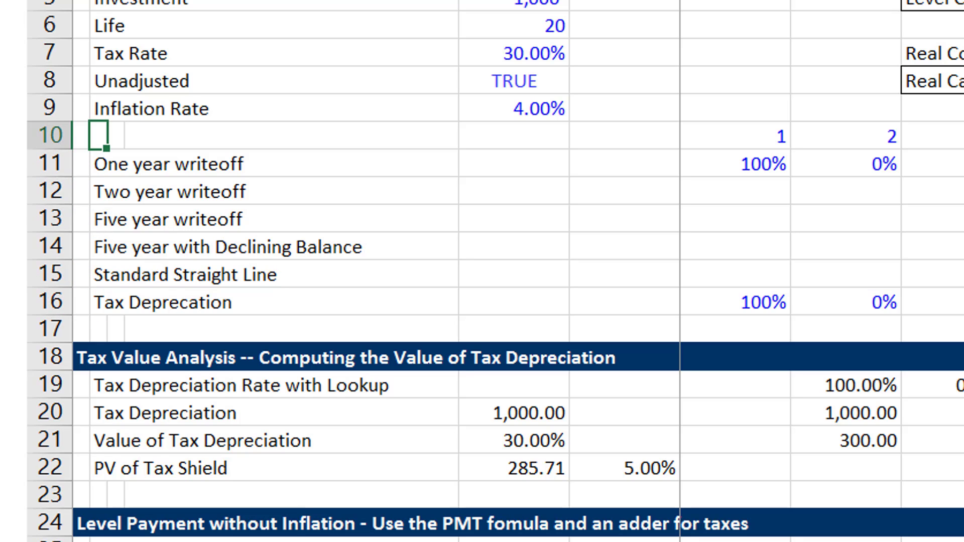
pyautogui.hotkey('shift', 'space')
pyautogui.hotkey('ctrl', 'shift', '+')
pyautogui.hotkey('ctrl', 'shift', '+')
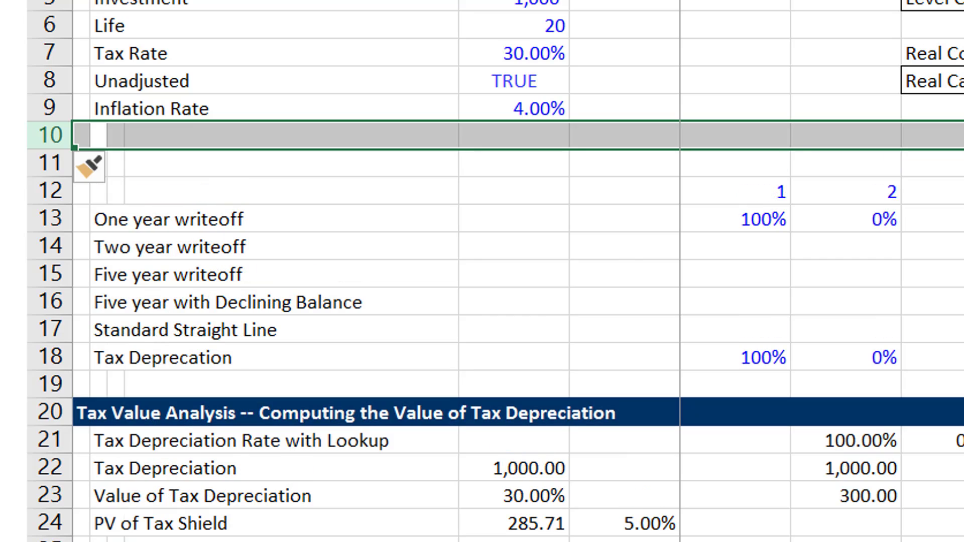
# Enter the label "Depreciation Method" in B10, below Inflation Rate.
pyautogui.press('Left')
pyautogui.press('Right')
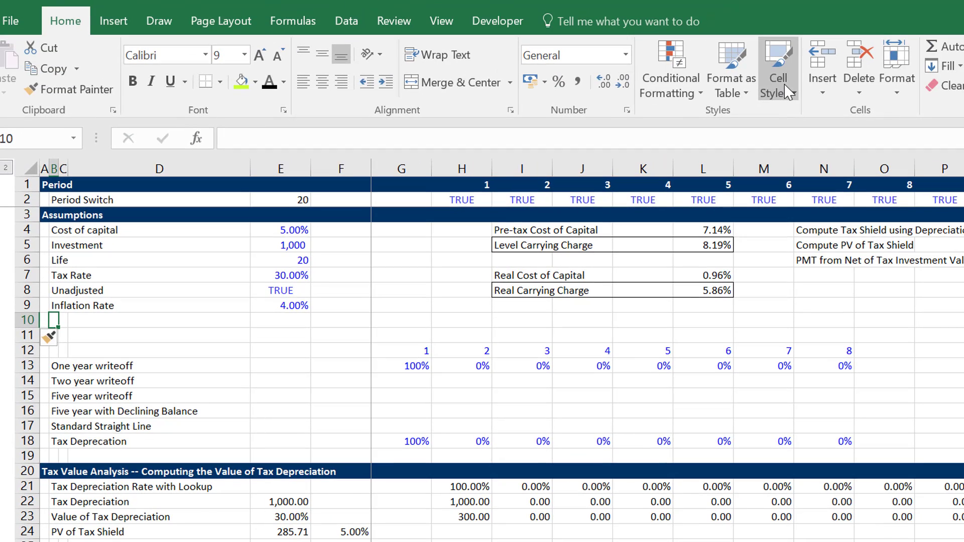
pyautogui.write('Depreciation')
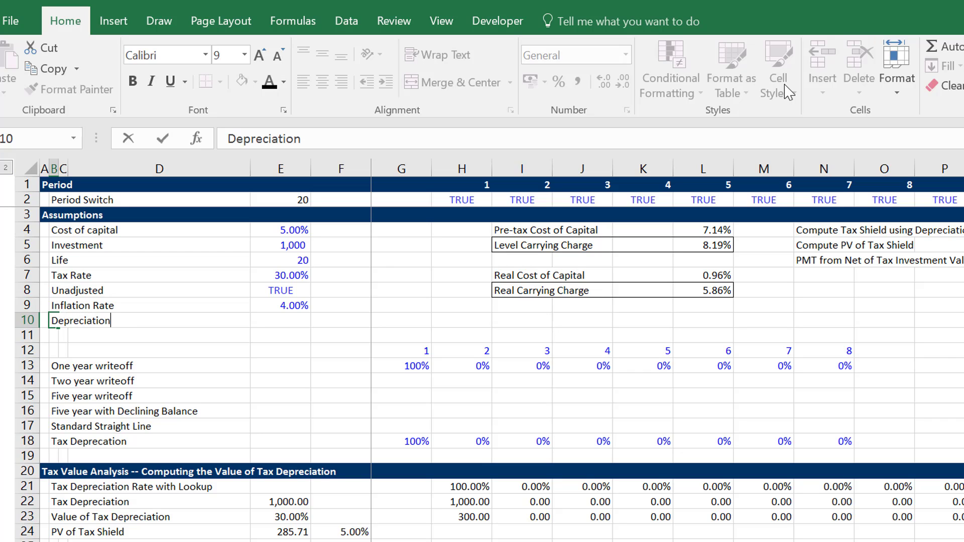
pyautogui.write(' Method')
pyautogui.press('Tab')
pyautogui.press('Tab')
pyautogui.press('Tab')
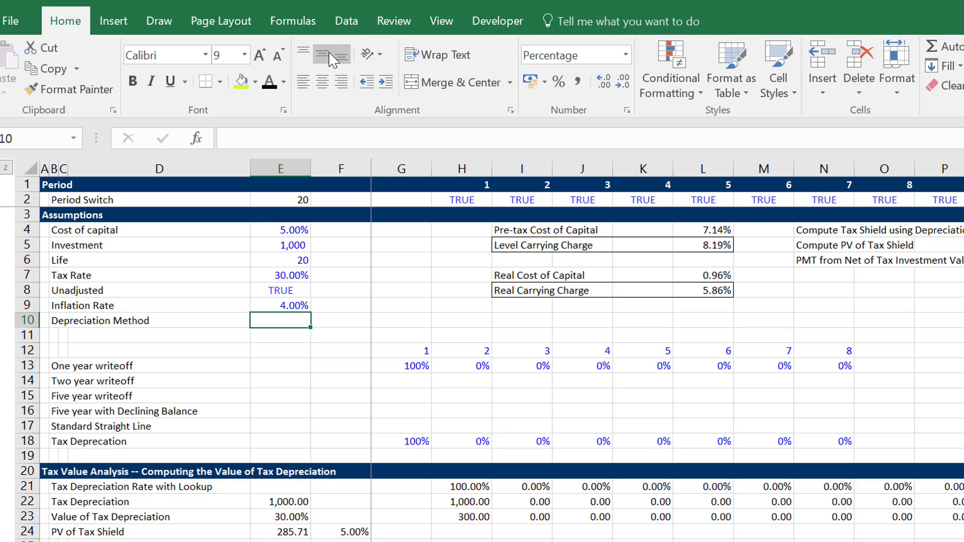
# Add List data validation to E10 using the five schedule labels in =$B$13:$B$17 as the source.
pyautogui.click(354, 24)
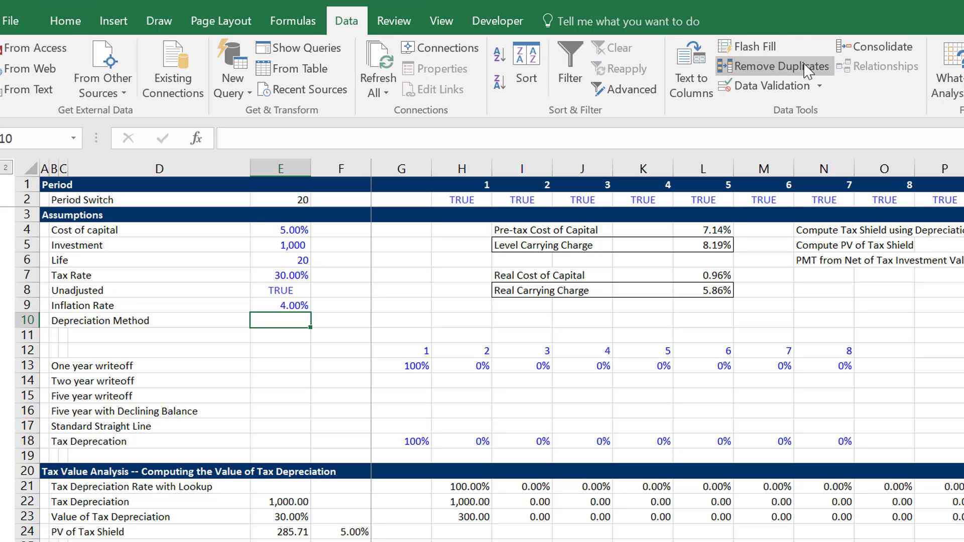
pyautogui.click(754, 91)
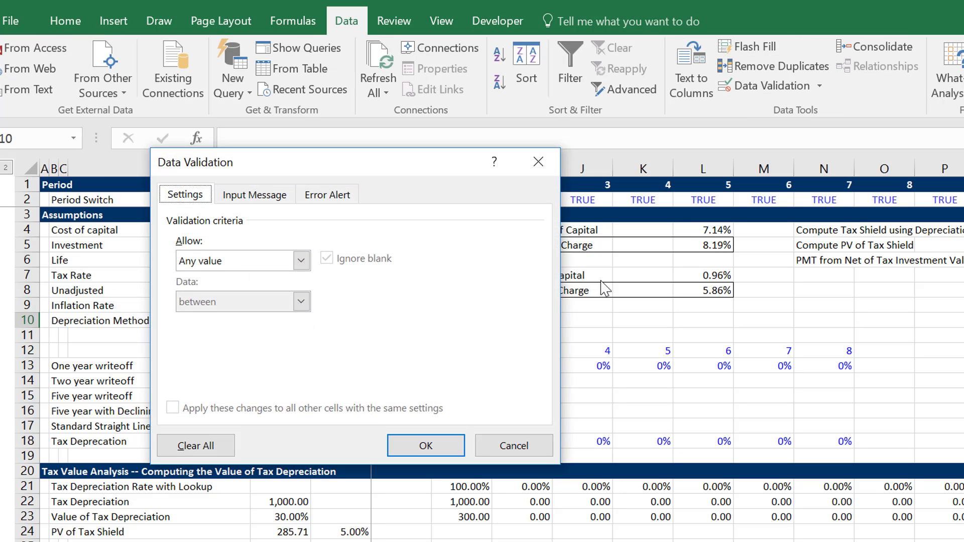
pyautogui.click(302, 261)
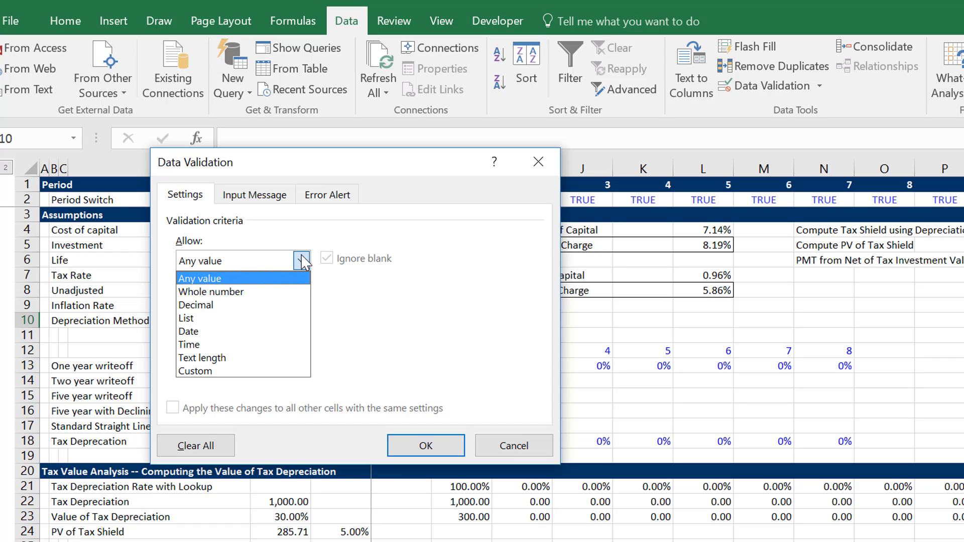
pyautogui.click(213, 319)
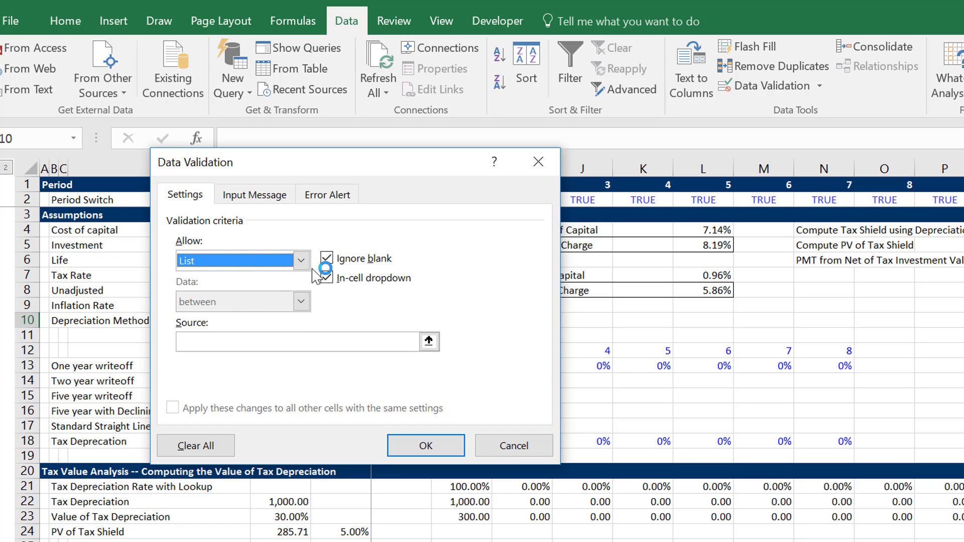
pyautogui.click(429, 340)
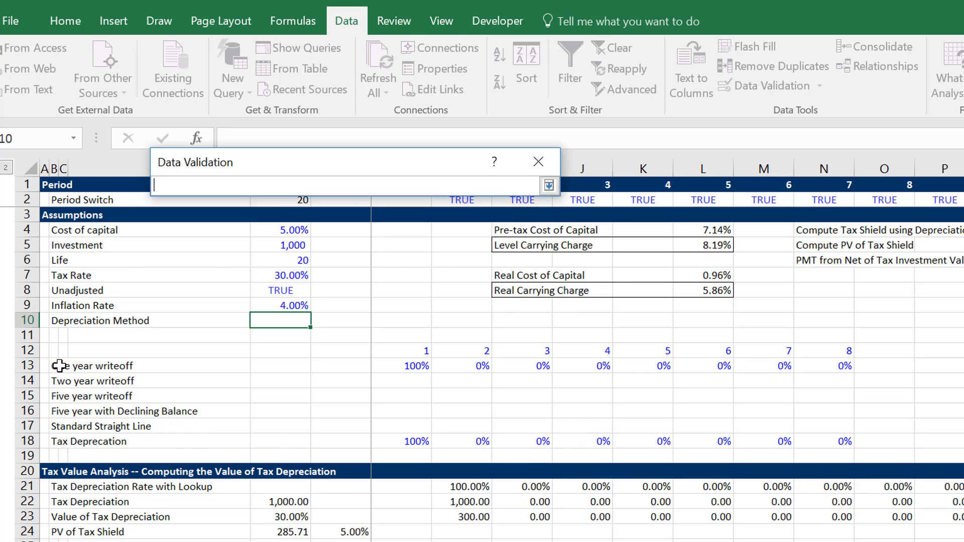
pyautogui.moveTo(62, 366); pyautogui.dragTo(57, 438)
pyautogui.moveTo(57, 439); pyautogui.dragTo(56, 428)
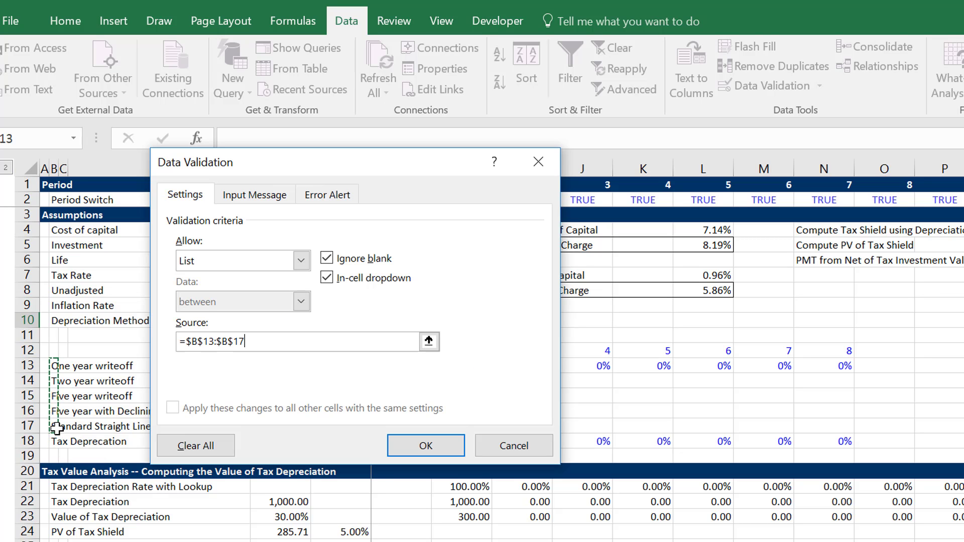
pyautogui.click(412, 445)
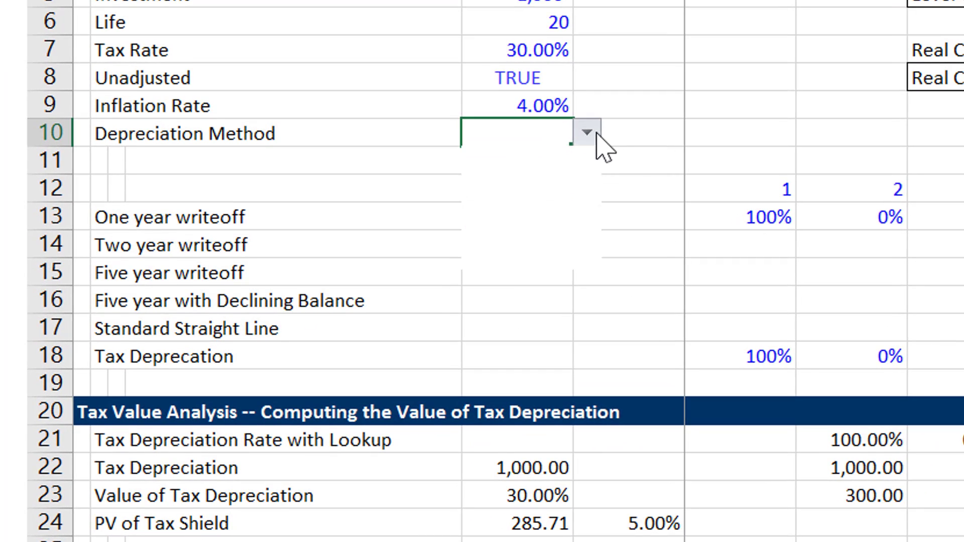
# Choose "Five year writeoff" as the Depreciation Method in E10.
pyautogui.click(595, 134)
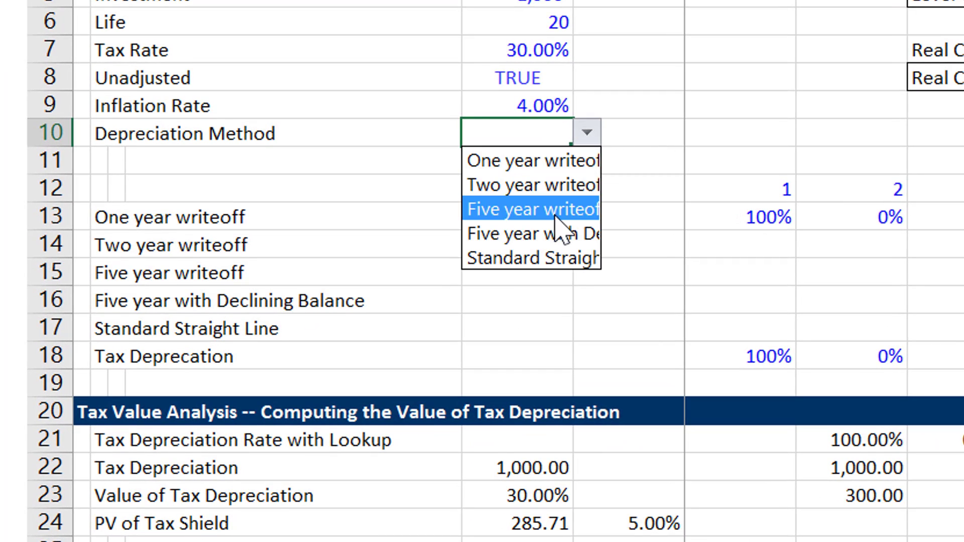
pyautogui.click(556, 212)
pyautogui.click(555, 216)
# Enter the label "Match" in B11, below Depreciation Method.
pyautogui.press('Up')
pyautogui.press('Left')
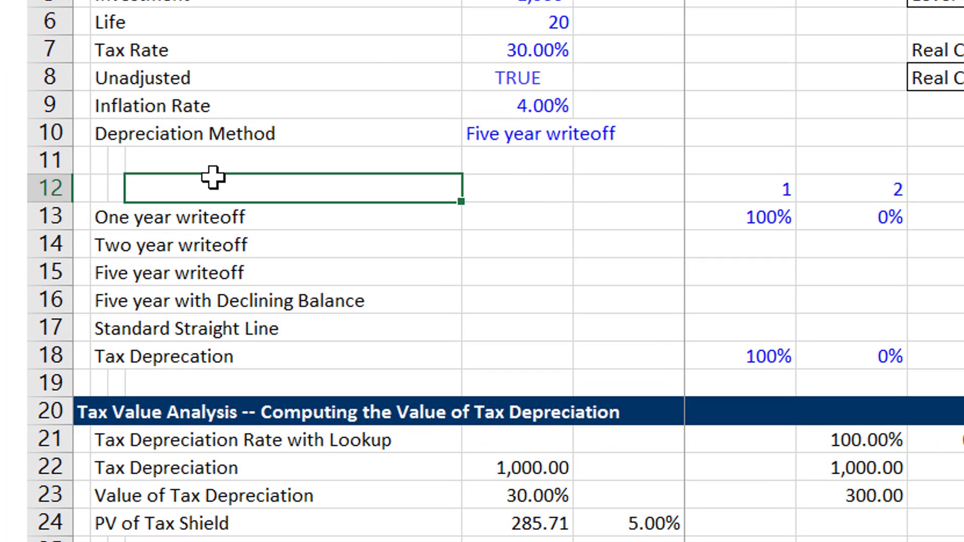
pyautogui.press('Up')
pyautogui.press('Left')
pyautogui.press('Left')
pyautogui.write('M')
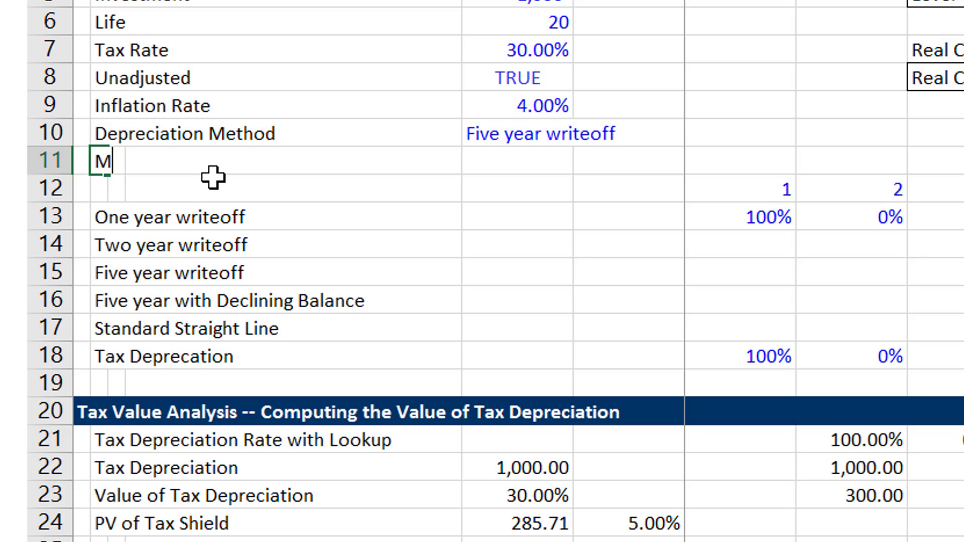
pyautogui.write('atch')
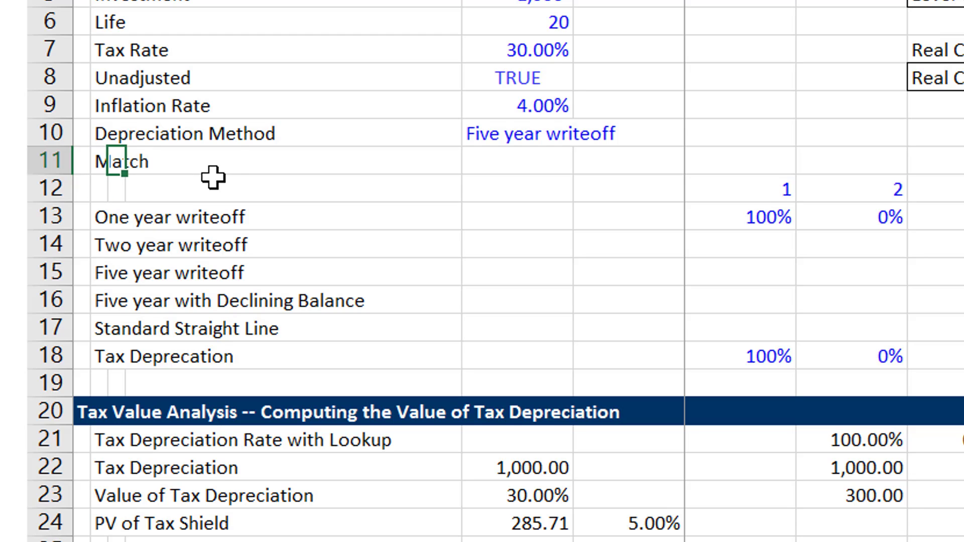
# Enter a MATCH formula in E11 that looks up the Depreciation Method in E10 within the schedule labels $B$13:$B$17.
pyautogui.press('Right')
pyautogui.press('Right')
pyautogui.press('Right')
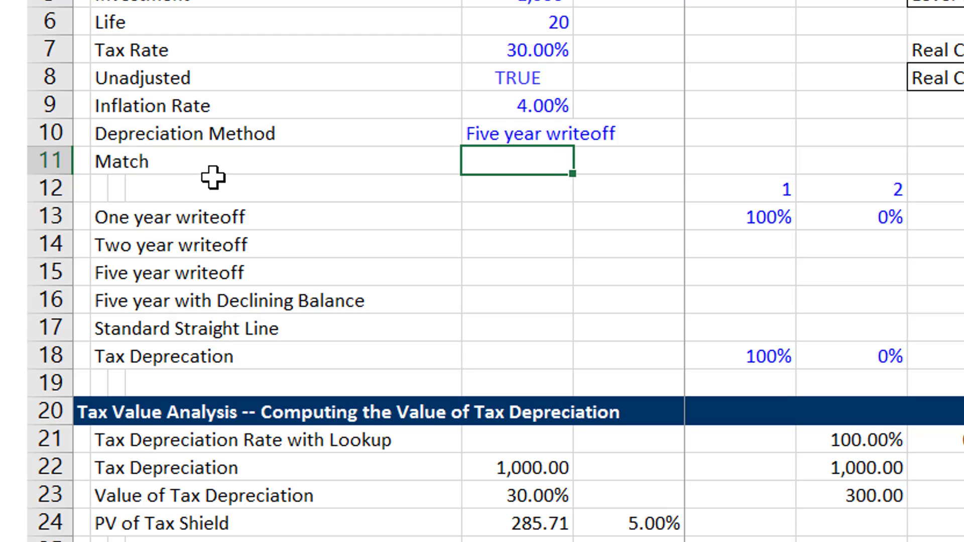
pyautogui.write('=ma')
pyautogui.press('Tab')
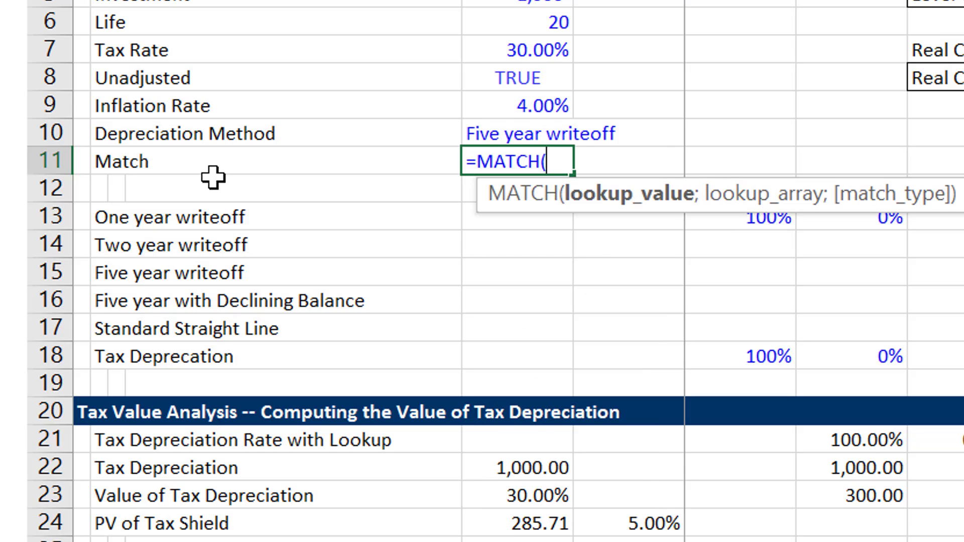
pyautogui.press('Left')
pyautogui.press('Up')
pyautogui.press('Right')
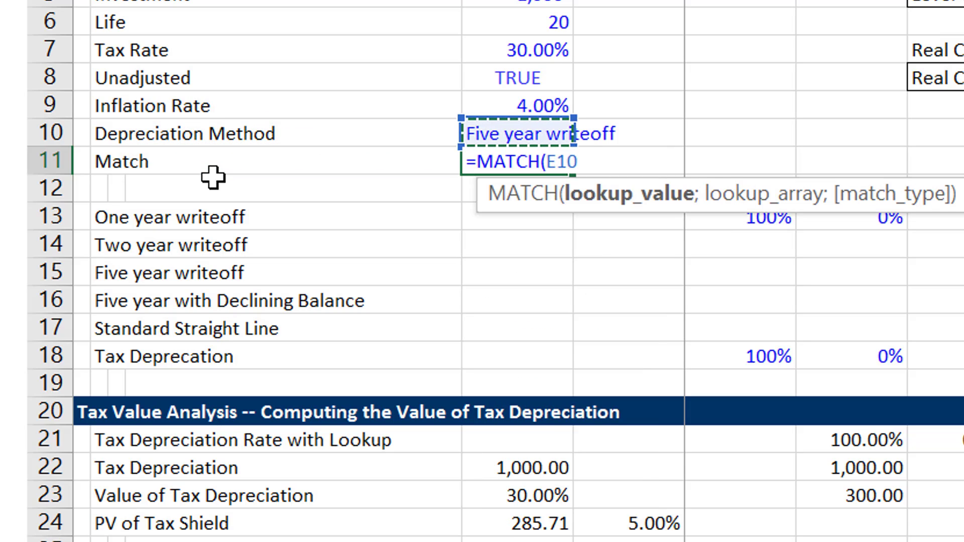
pyautogui.write(';')
pyautogui.press('Left')
pyautogui.press('Left')
pyautogui.press('Down')
pyautogui.press('Down')
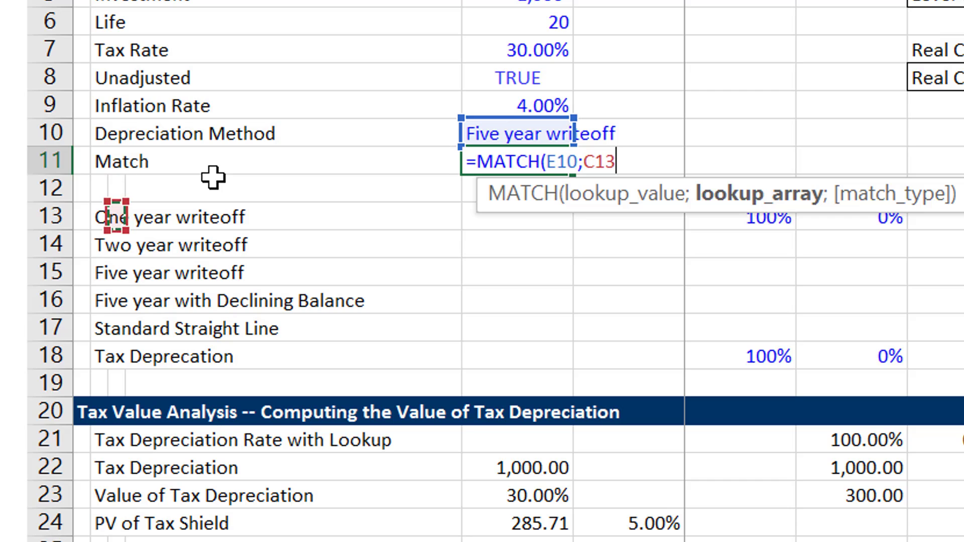
pyautogui.press('Left')
pyautogui.hotkey('shift', 'Down')
pyautogui.hotkey('shift', 'Down')
pyautogui.hotkey('shift', 'Down')
pyautogui.hotkey('shift', 'Down')
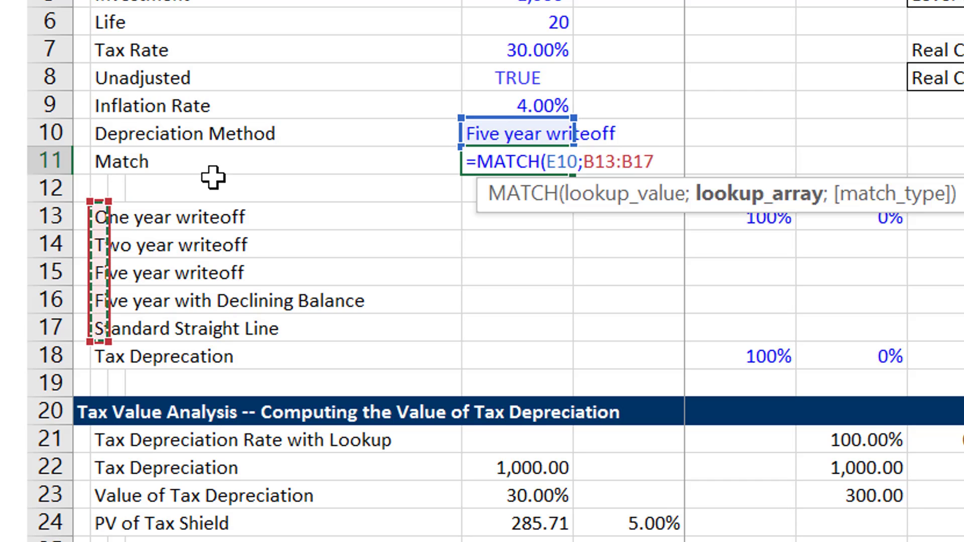
pyautogui.press('F4')
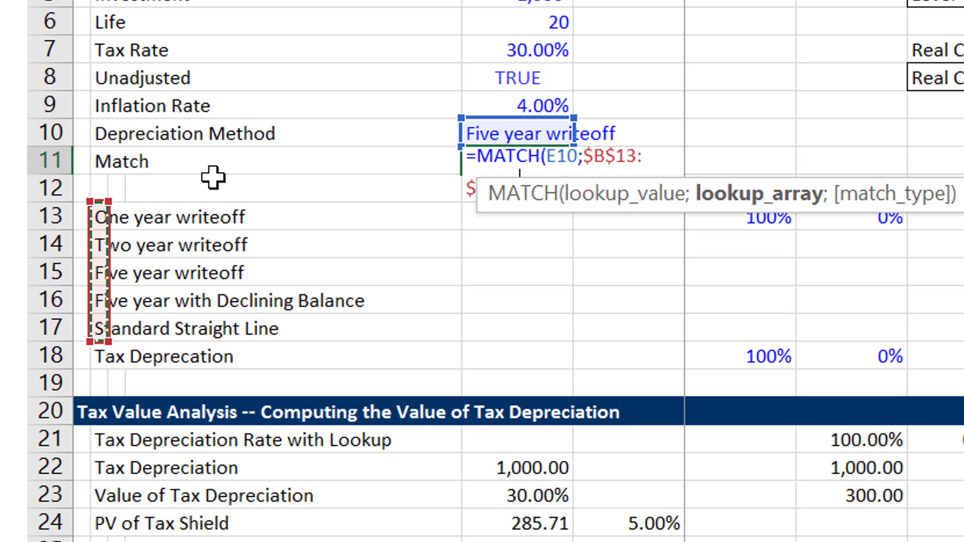
pyautogui.press('Return')
# Format the Match result in E11 as a number with two decimals.
pyautogui.press('Up')
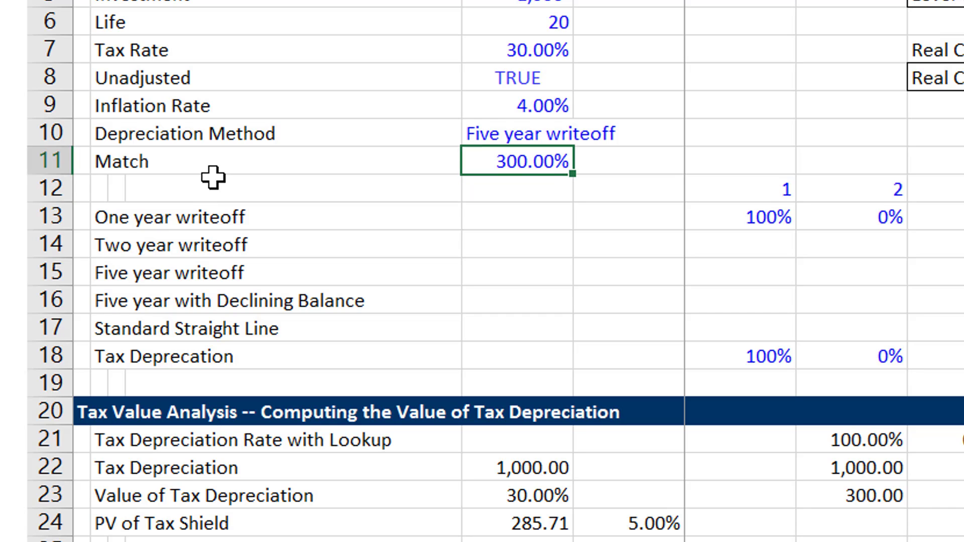
pyautogui.hotkey('ctrl', 'shift', '1')
pyautogui.press('Right')
pyautogui.press('Up')
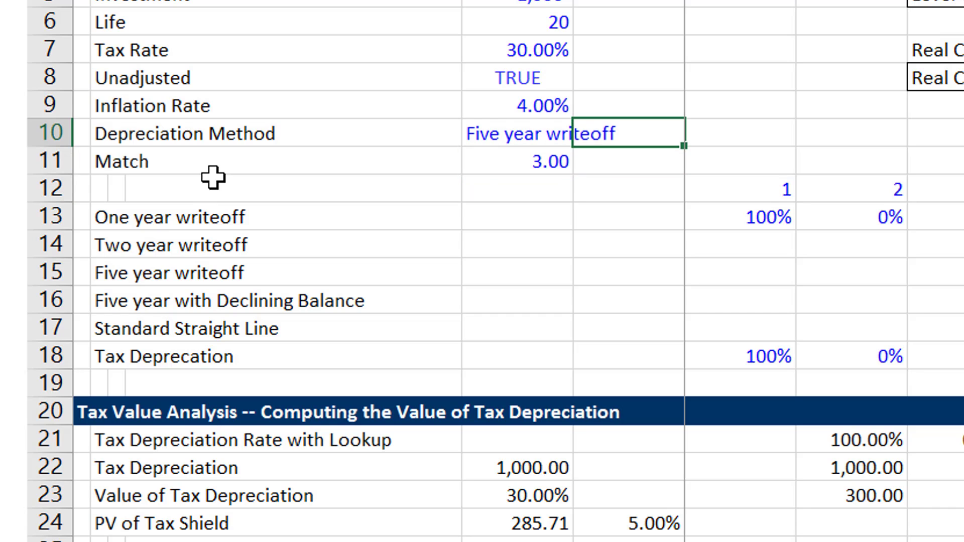
pyautogui.press('Left')
pyautogui.press('Down')
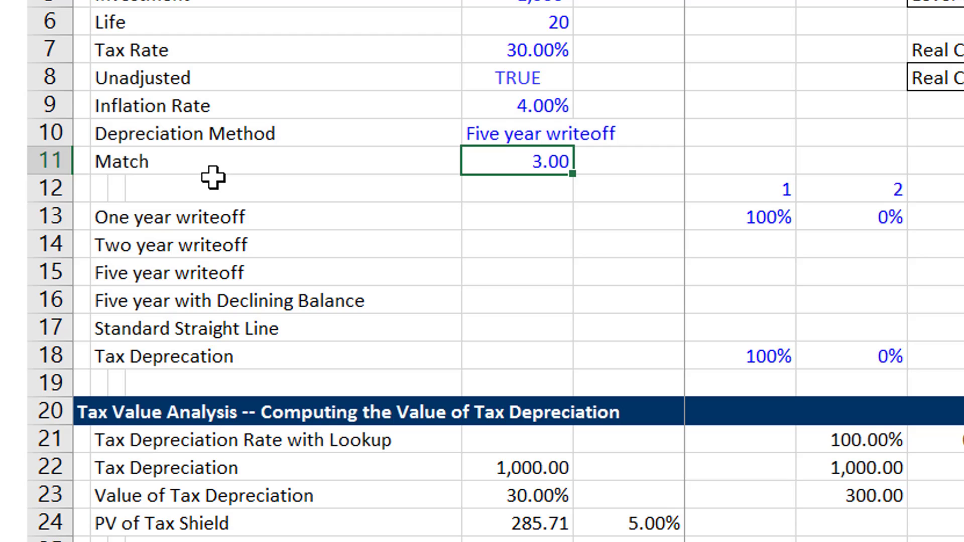
# Replace the Tax Depreciation label in B18 with =INDEX(B13:B17;$E$11) to return the selected schedule's name.
pyautogui.press('Down')
pyautogui.press('Up')
pyautogui.press('Down')
pyautogui.press('Down')
pyautogui.press('Down')
pyautogui.press('Down')
pyautogui.press('Down')
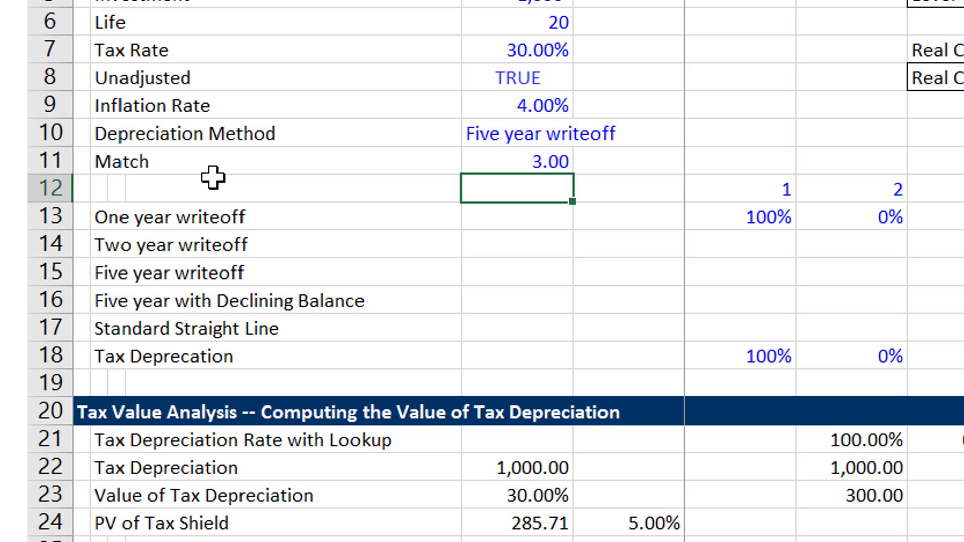
pyautogui.press('Down')
pyautogui.press('Left')
pyautogui.press('Left')
pyautogui.press('Down')
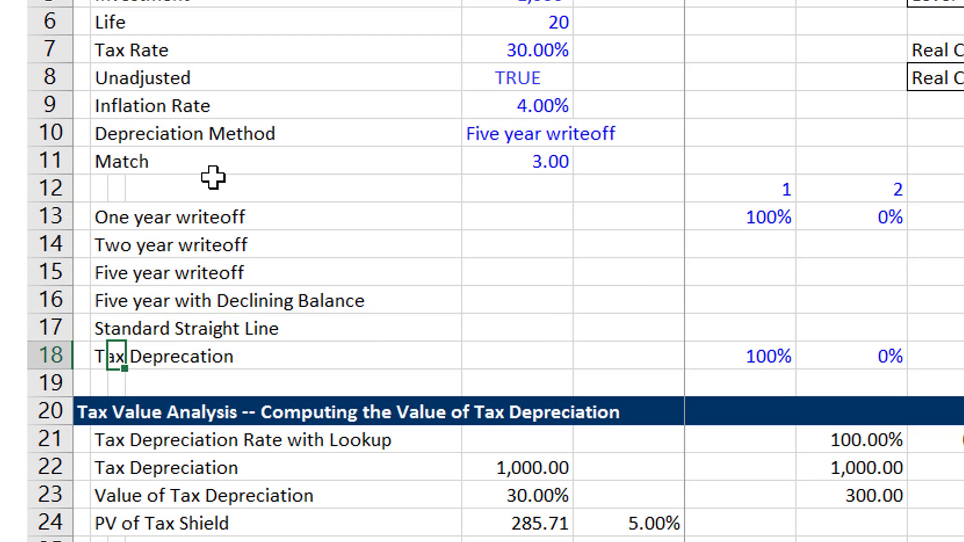
pyautogui.press('Down')
pyautogui.press('Up')
pyautogui.press('Left')
pyautogui.write('=inde')
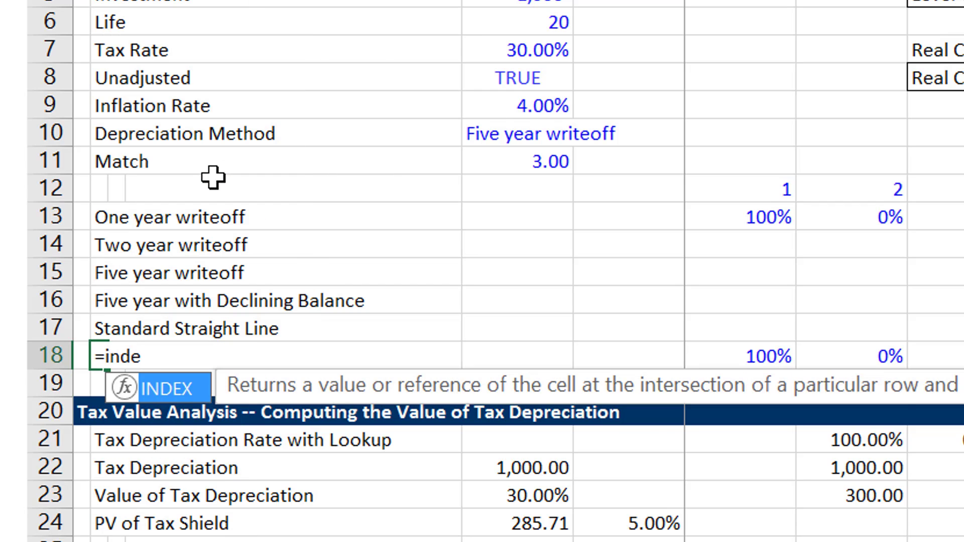
pyautogui.press('Tab')
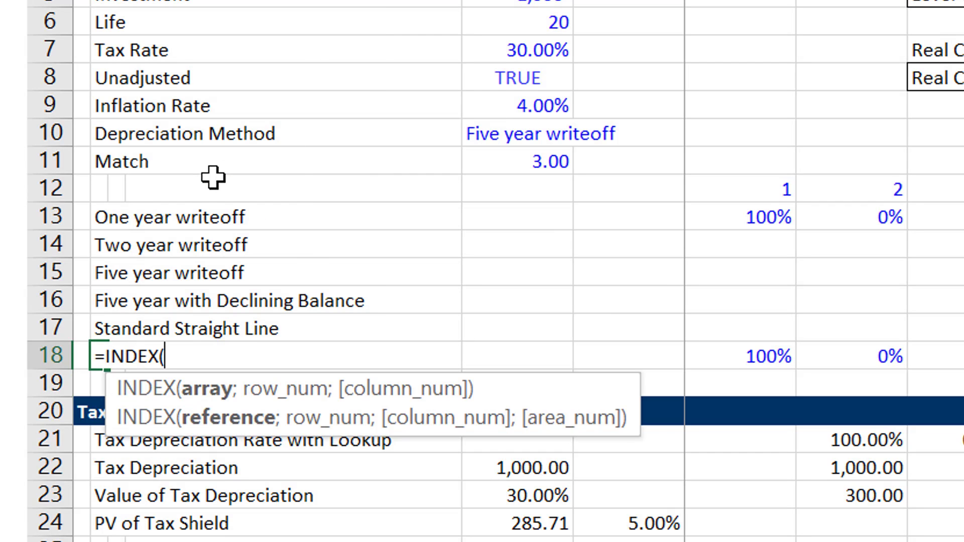
pyautogui.press('Up')
pyautogui.hotkey('shift', 'Up')
pyautogui.hotkey('shift', 'Up')
pyautogui.hotkey('shift', 'Up')
pyautogui.hotkey('shift', 'Up')
pyautogui.press('Return')
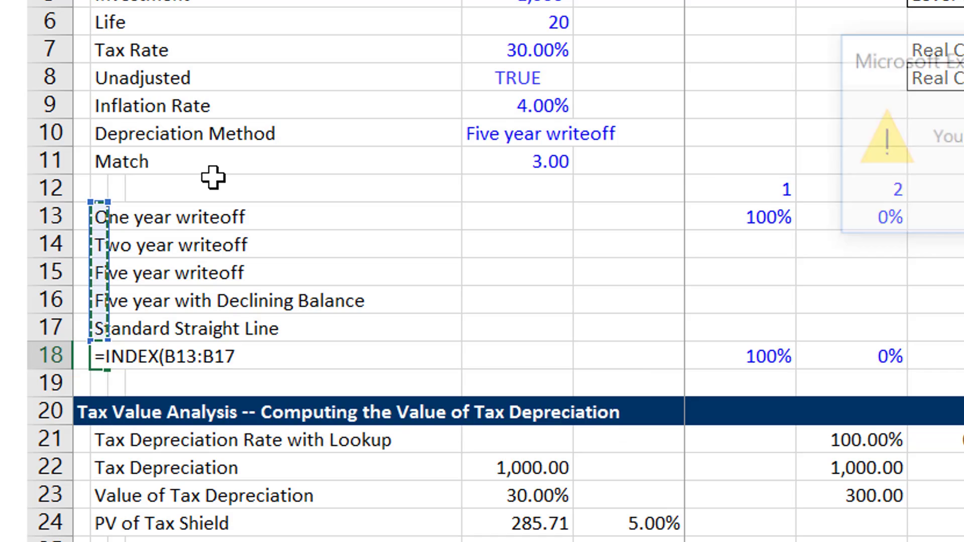
pyautogui.press('Return')
pyautogui.press('Right')
pyautogui.press('Right')
pyautogui.press('Right')
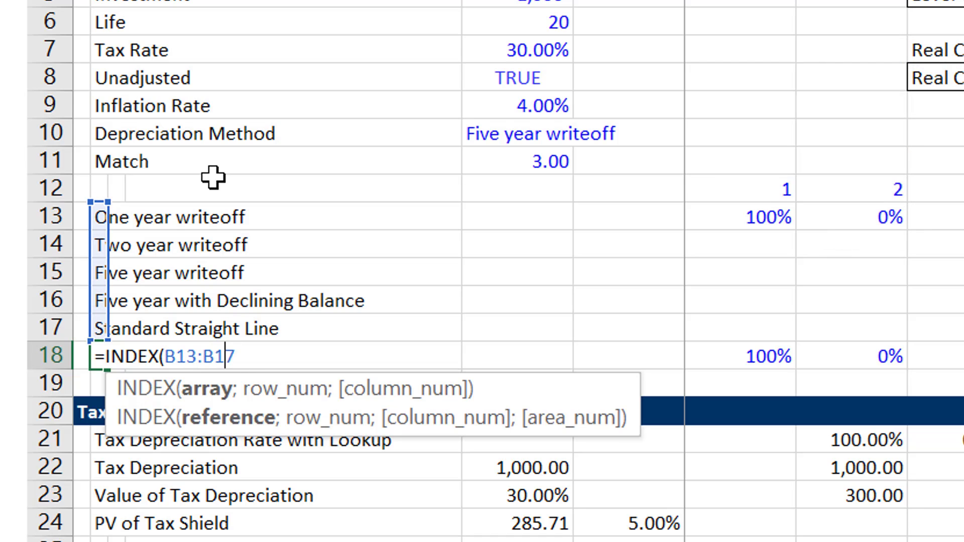
pyautogui.write(';')
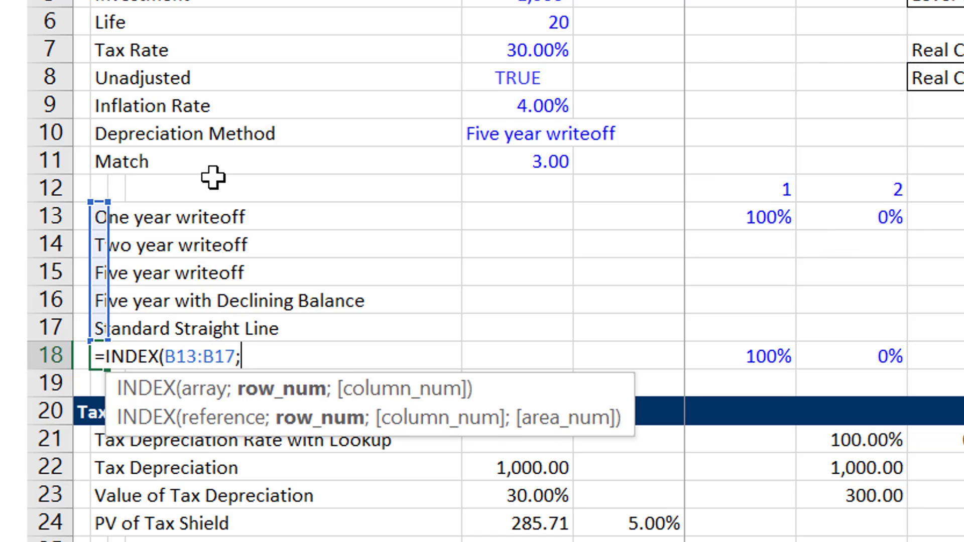
pyautogui.click(534, 155)
pyautogui.press('F4')
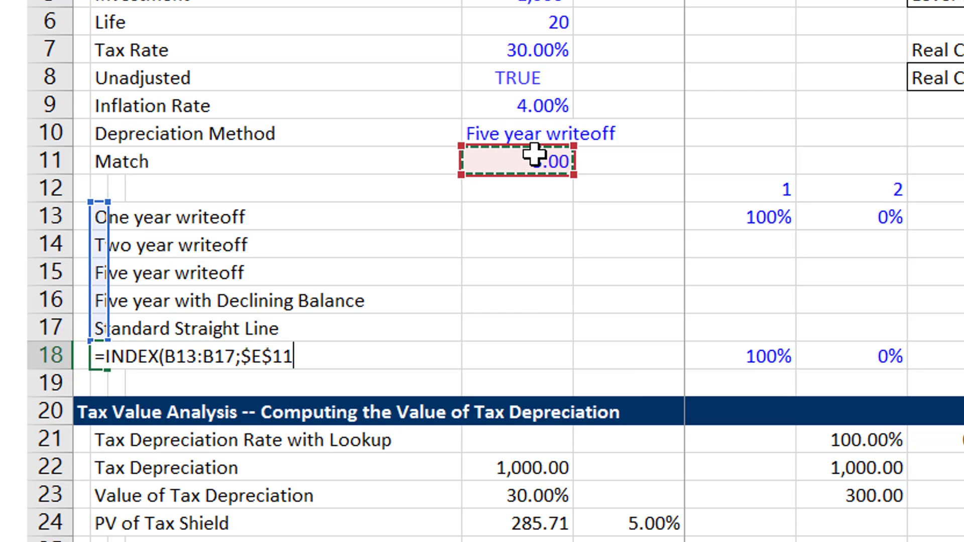
pyautogui.press('Return')
# Copy the INDEX formula from B18 across to G18 and clear the unneeded copies in C18:F18.
pyautogui.press('Up')
pyautogui.hotkey('ctrl', 'shift', 'Right')
pyautogui.hotkey('ctrl', 'r')
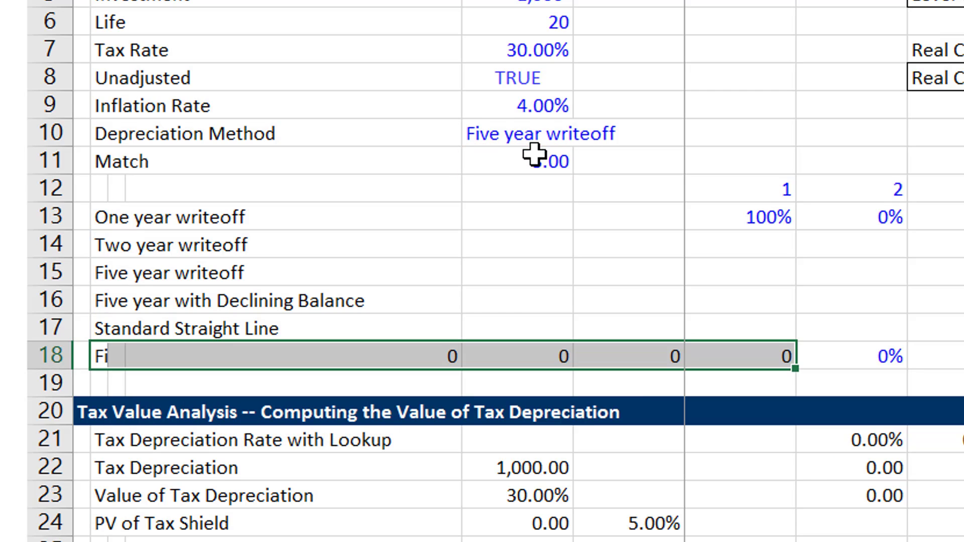
pyautogui.press('Right')
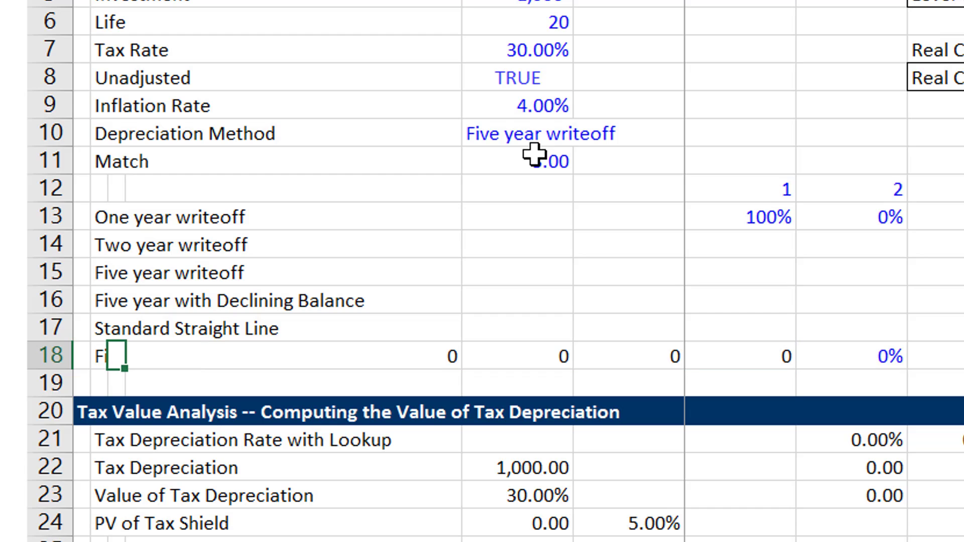
pyautogui.hotkey('shift', 'Right')
pyautogui.hotkey('shift', 'Right')
pyautogui.hotkey('shift', 'Right')
pyautogui.press('Delete')
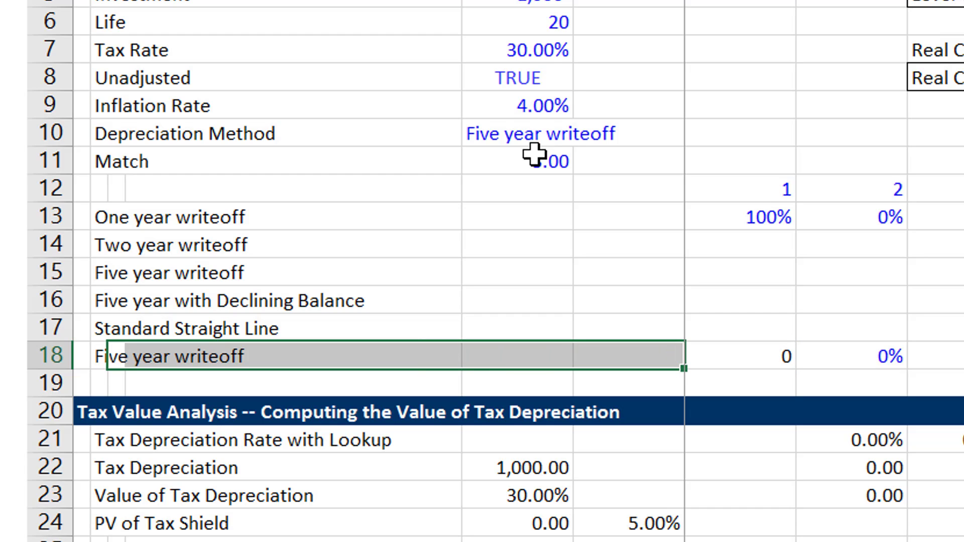
# Fill the INDEX formula from G18 across the remaining years of row 18 and format the row as percentages.
pyautogui.press('Right')
pyautogui.press('Right')
pyautogui.press('Right')
pyautogui.press('Right')
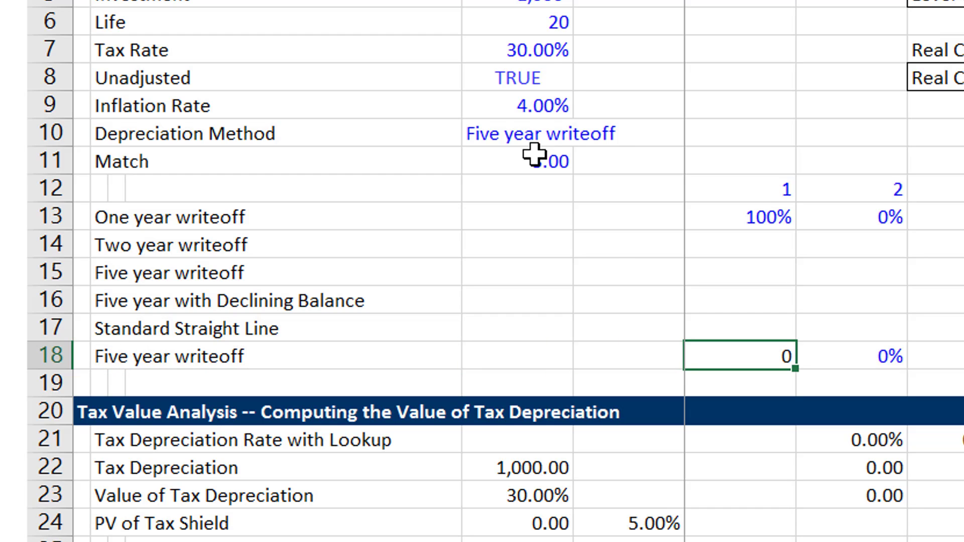
pyautogui.hotkey('ctrl', 'shift', 'Right')
pyautogui.hotkey('ctrl', 'r')
pyautogui.hotkey('ctrl', 'shift', '5')
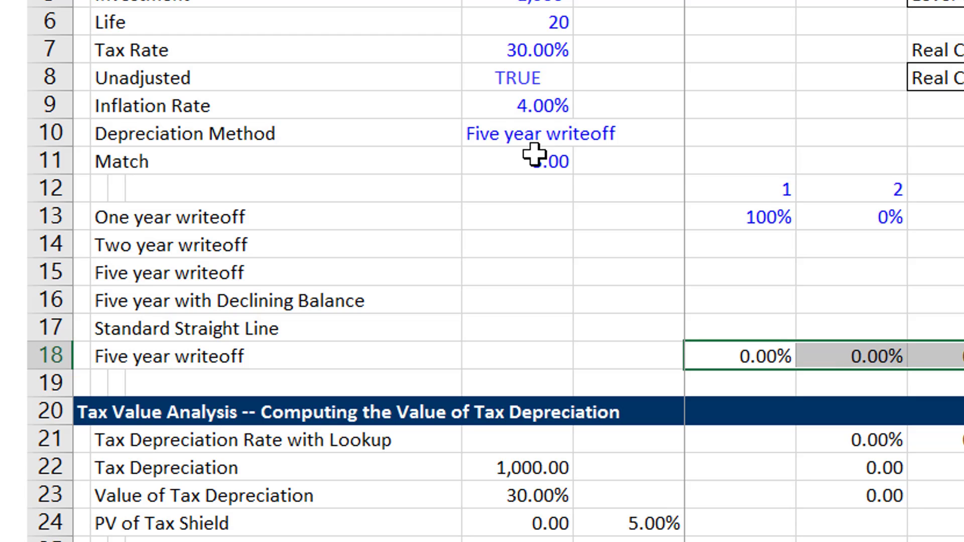
# Enter 50% for years 1 and 2 of the Two year writeoff schedule in row 14.
pyautogui.press('Up')
pyautogui.press('Up')
pyautogui.press('Up')
pyautogui.press('Up')
pyautogui.press('Up')
pyautogui.press('Down')
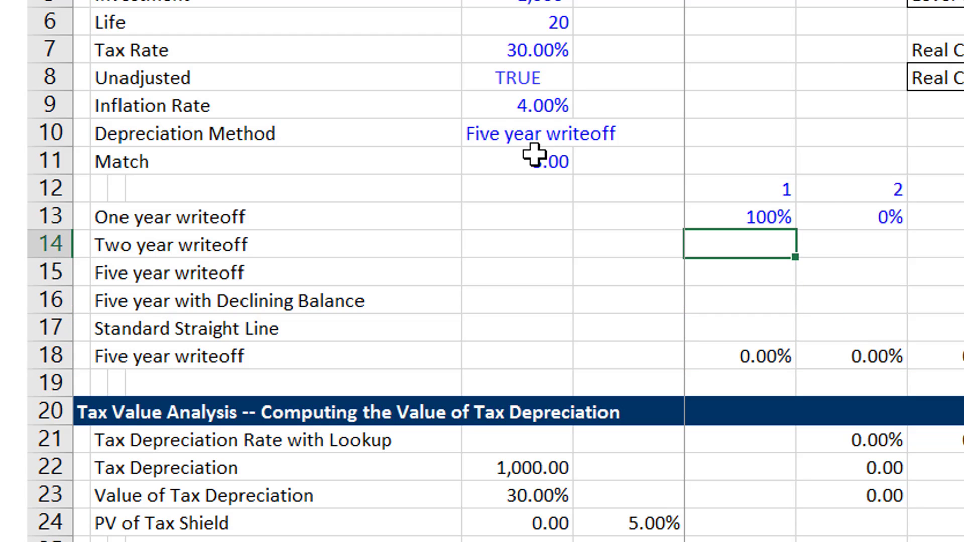
pyautogui.write('50%')
pyautogui.hotkey('ctrl', 'Return')
pyautogui.hotkey('shift', 'Right')
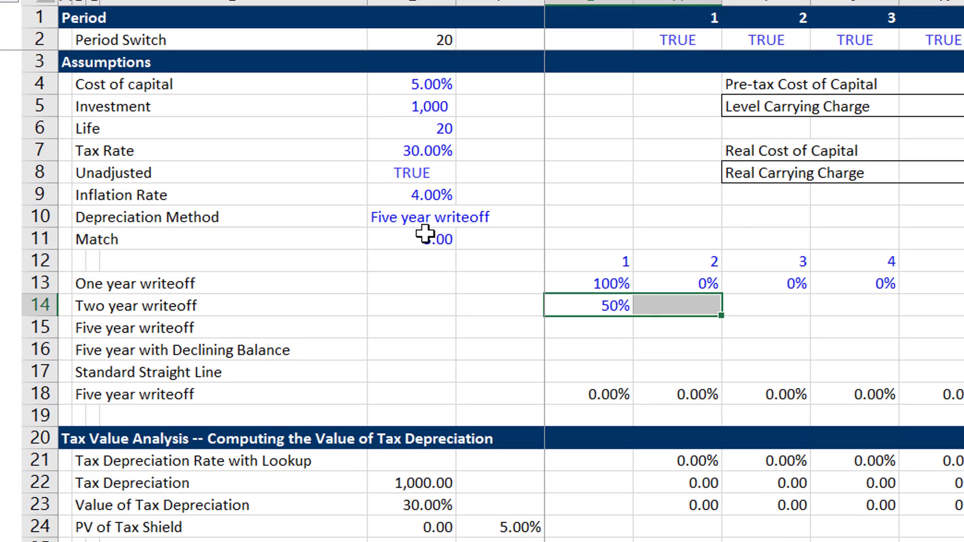
pyautogui.hotkey('ctrl', 'r')
pyautogui.press('Right')
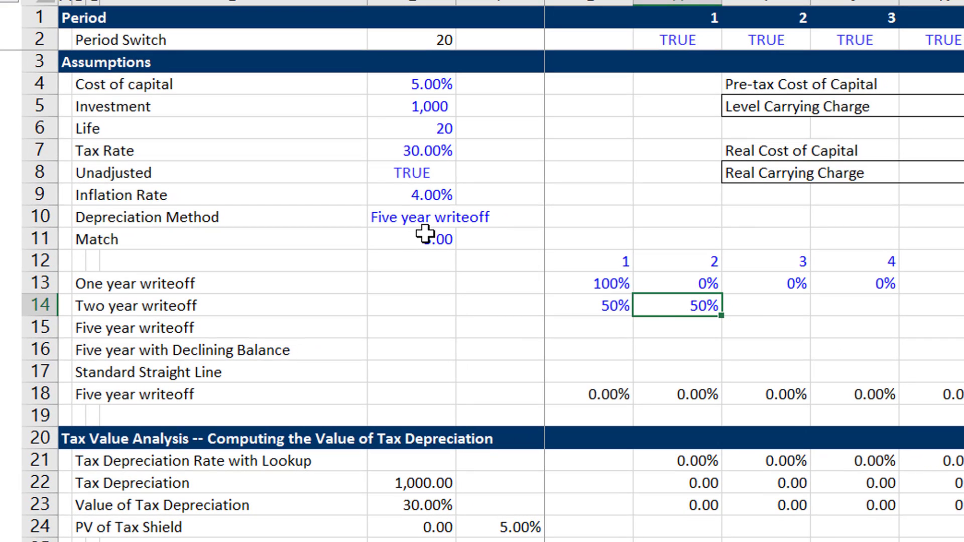
# Enter 0% for year 3 of the Two year writeoff schedule and fill it across the remaining years.
pyautogui.press('Right')
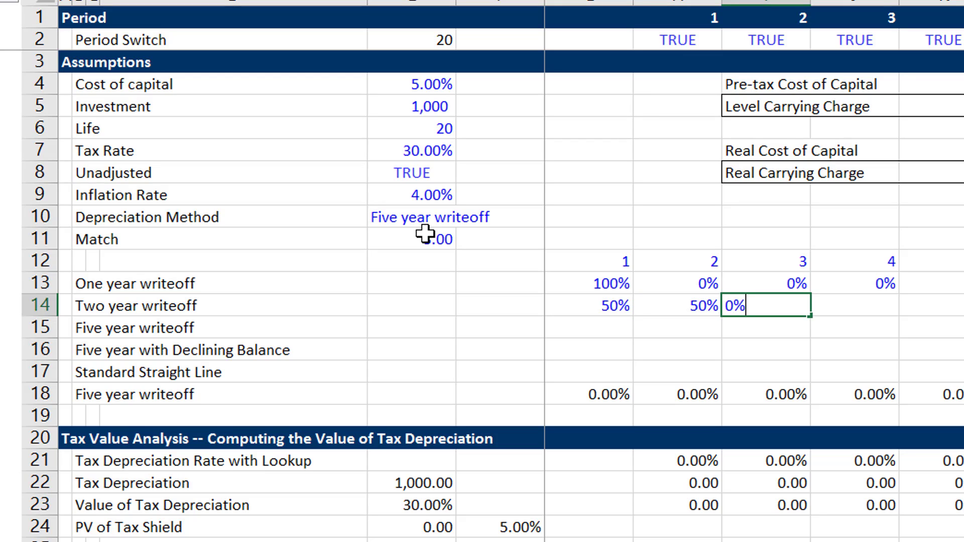
pyautogui.hotkey('ctrl', 'Return')
pyautogui.hotkey('ctrl', 'shift', 'r')
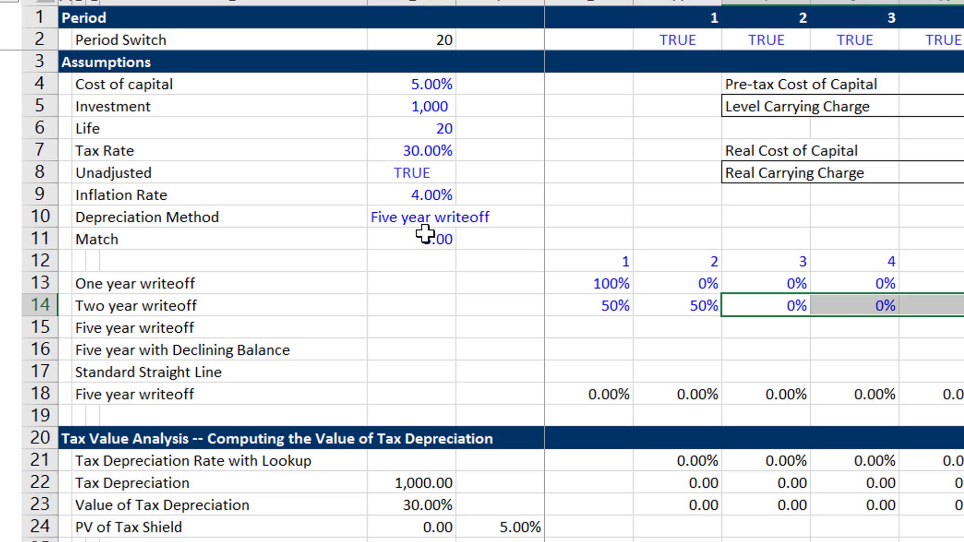
# Select G15, the year 1 cell of the Five year writeoff schedule.
pyautogui.press('Left')
pyautogui.press('Left')
pyautogui.press('Down')
pyautogui.press('Left')
pyautogui.press('Right')
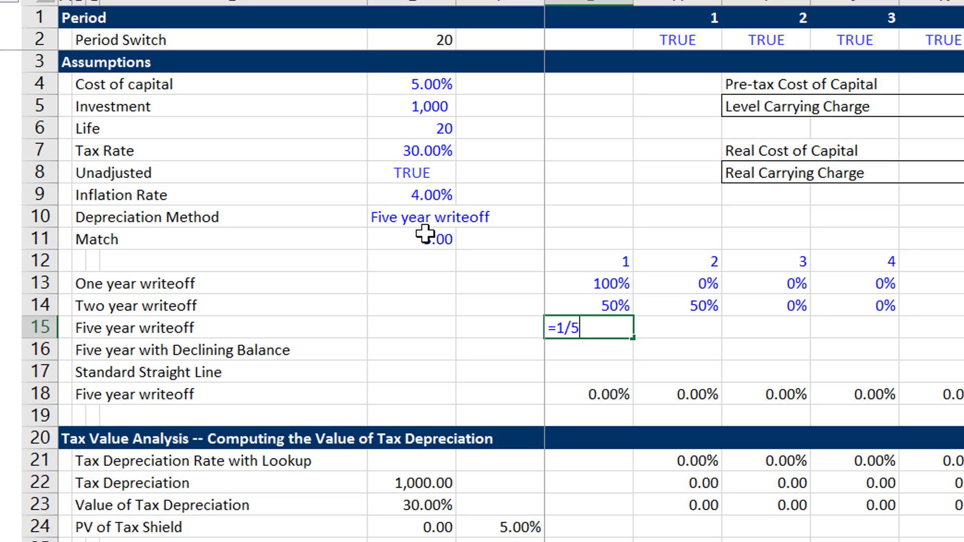
# Enter =1/5 for year 1 of the Five year writeoff schedule, format it as a percentage and fill it across row 15.
pyautogui.write('=1/5')
pyautogui.hotkey('ctrl', 'Return')
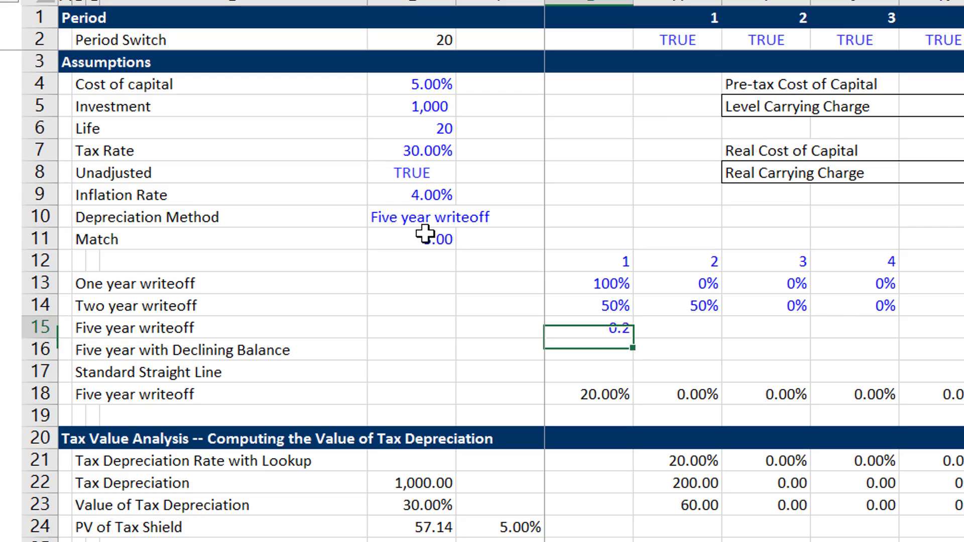
pyautogui.hotkey('ctrl', 'shift', '5')
pyautogui.hotkey('ctrl', 'shift', 'Right')
pyautogui.hotkey('ctrl', 'r')
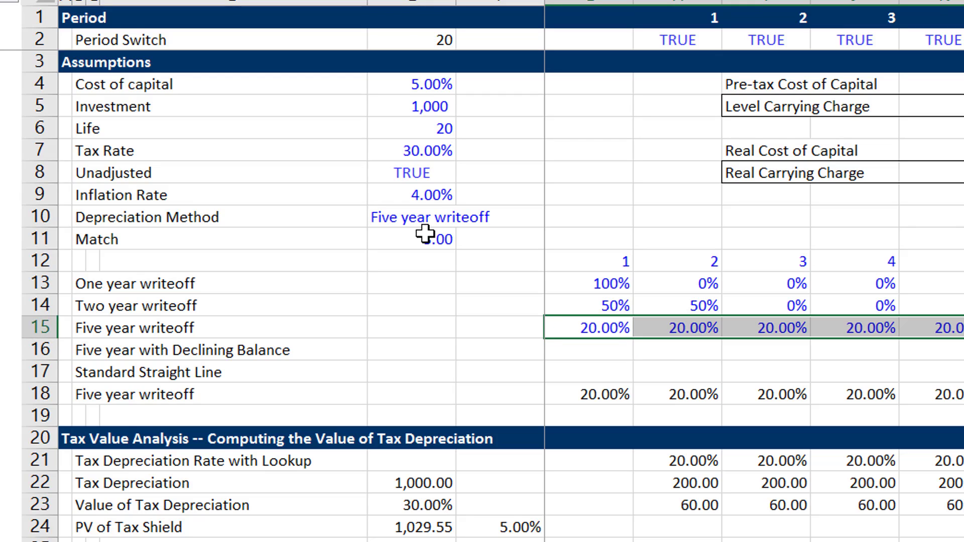
# Enter 0 for year 6 of the Five year writeoff schedule and fill it through year 8.
pyautogui.press('Right')
pyautogui.press('Right')
pyautogui.press('Right')
pyautogui.press('Right')
pyautogui.press('Right')
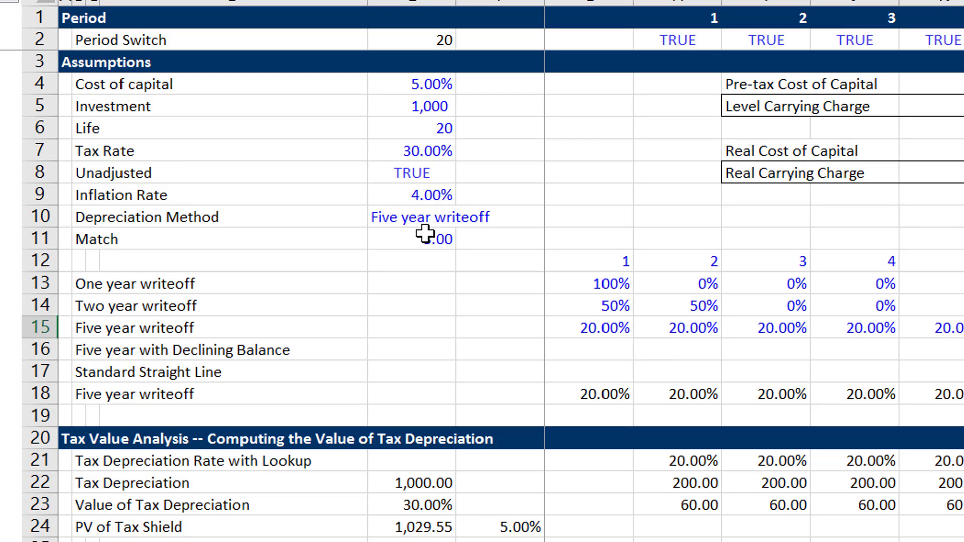
pyautogui.write('0')
pyautogui.hotkey('ctrl', 'Return')
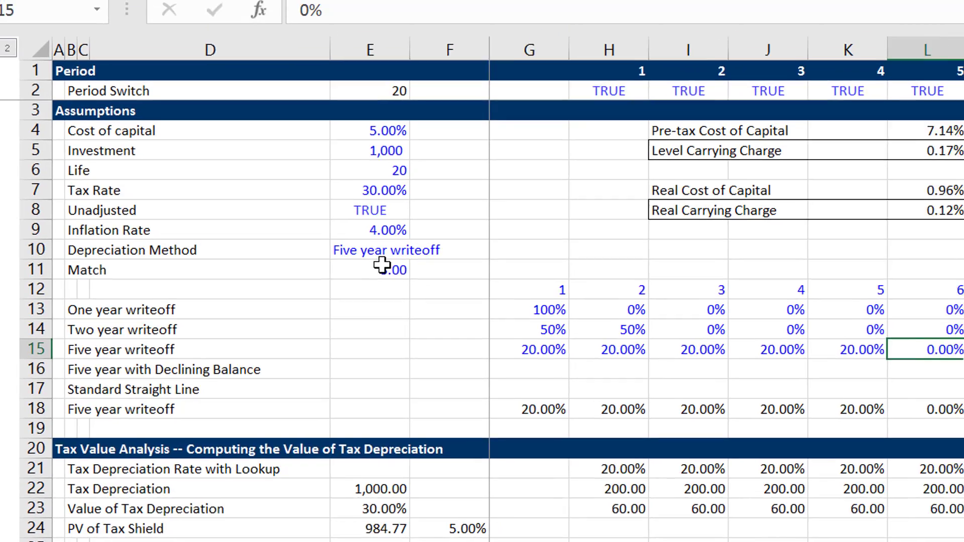
pyautogui.press('Up')
pyautogui.hotkey('shift', 'Right')
pyautogui.press('Down')
pyautogui.press('Left')
pyautogui.press('Right')
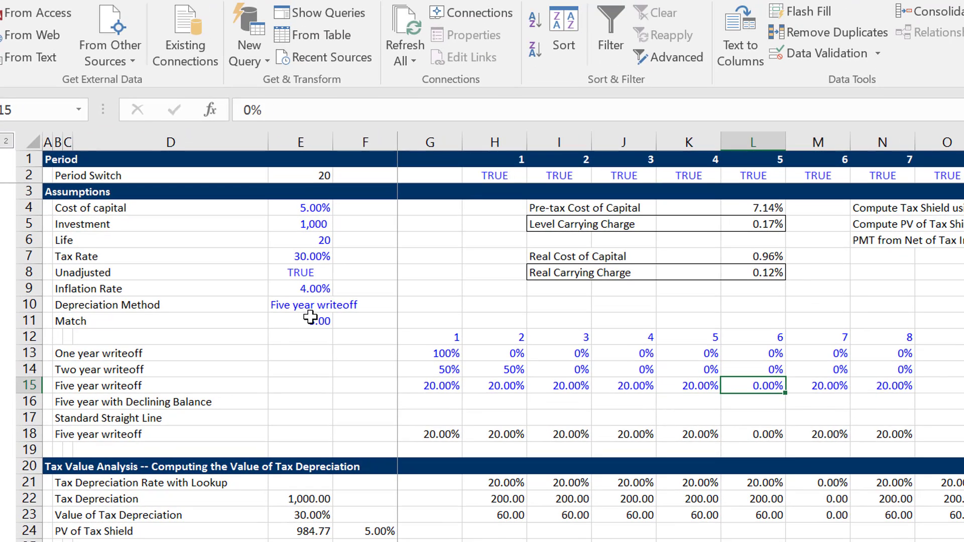
pyautogui.hotkey('shift', 'Right')
pyautogui.hotkey('shift', 'Right')
pyautogui.hotkey('ctrl', 'r')
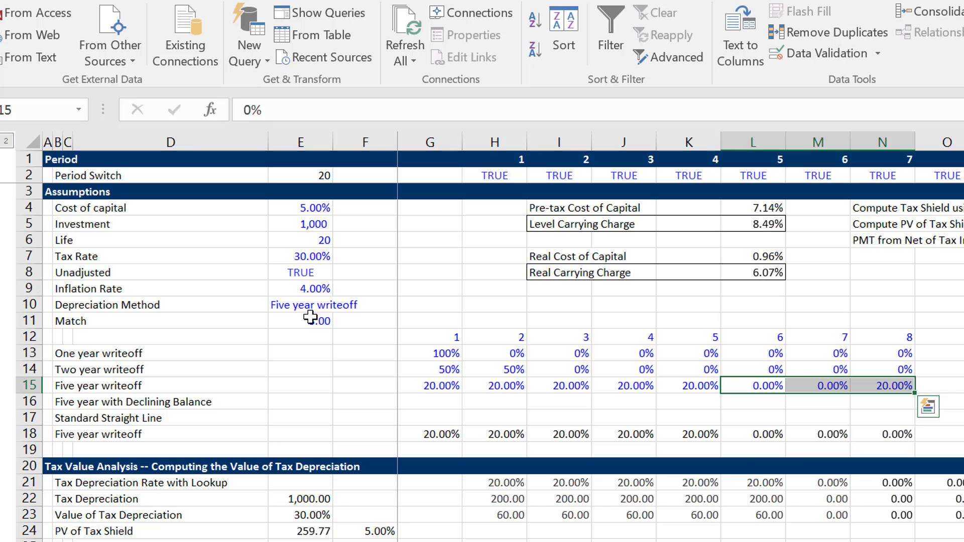
# Begin a VDB formula in G16 for Five year with Declining Balance, with cost 1 and salvage 0.
pyautogui.press('Down')
pyautogui.press('Left')
pyautogui.press('Left')
pyautogui.press('Left')
pyautogui.press('Left')
pyautogui.press('Left')
pyautogui.press('Left')
pyautogui.press('Left')
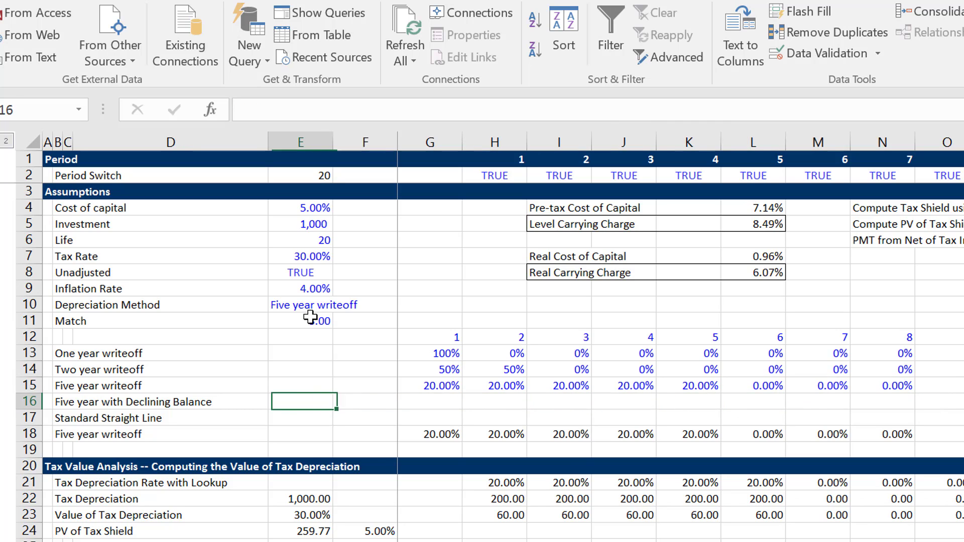
pyautogui.press('Right')
pyautogui.press('Right')
pyautogui.write('=v')
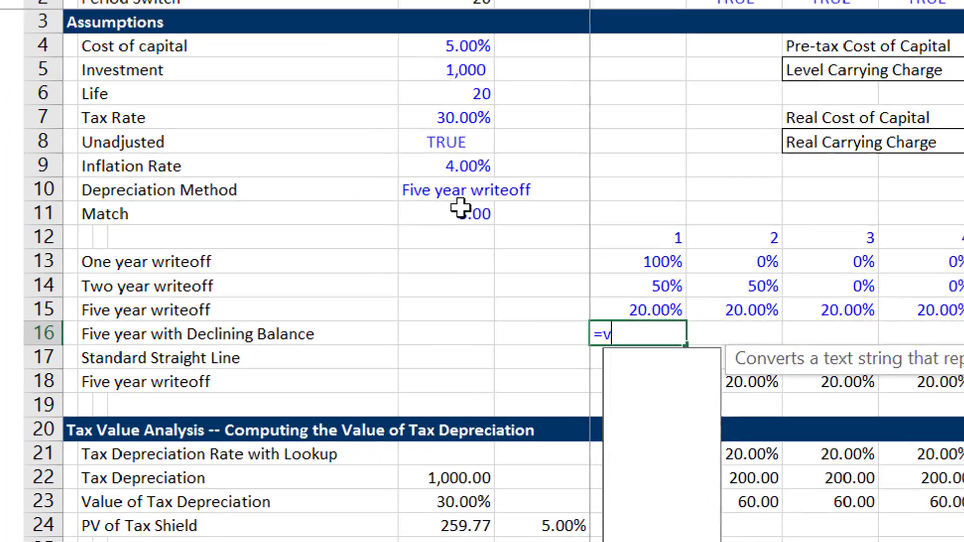
pyautogui.write('db')
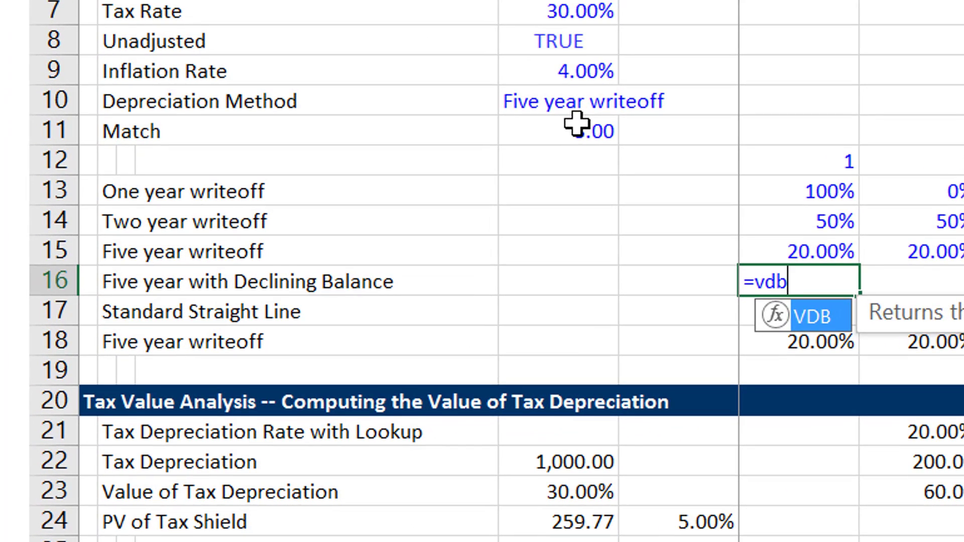
pyautogui.press('Tab')
pyautogui.write('1')
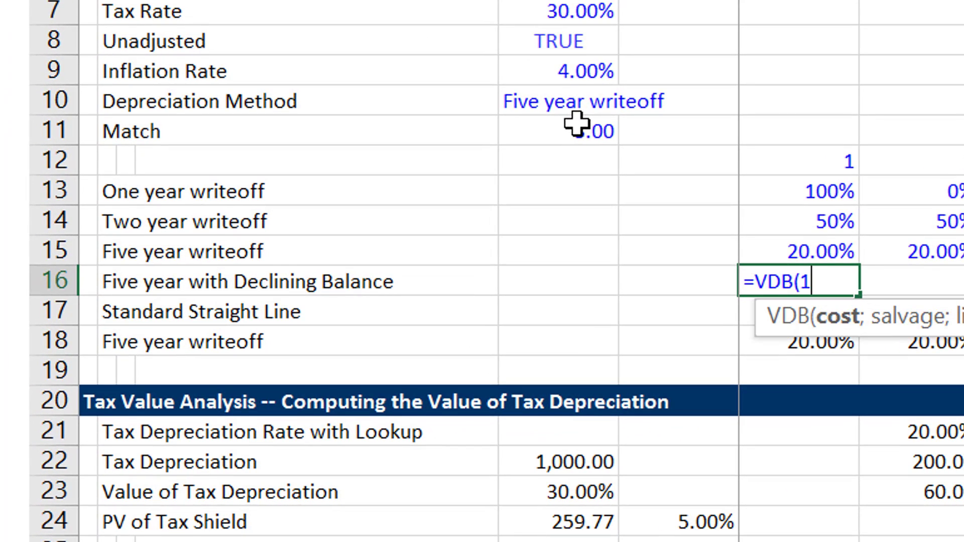
pyautogui.write(';')
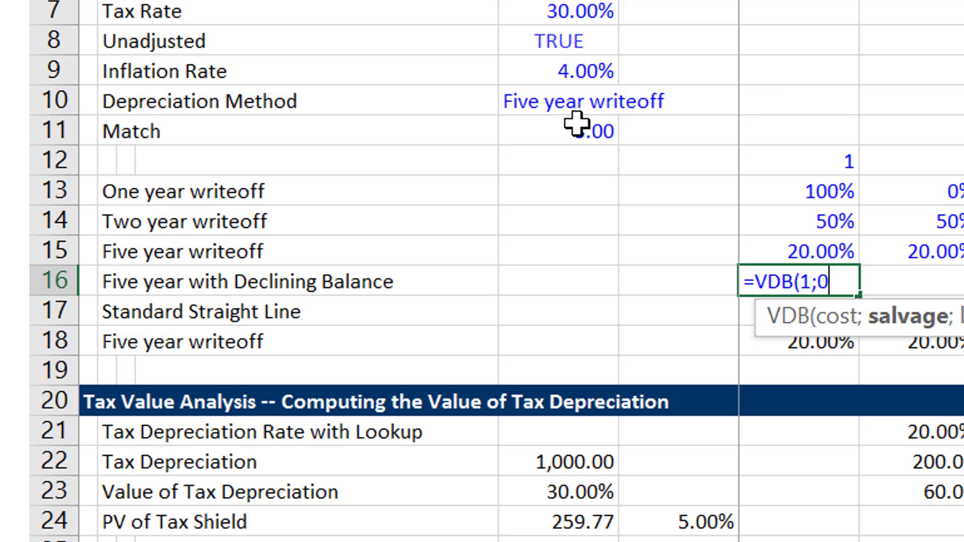
pyautogui.write('0;')
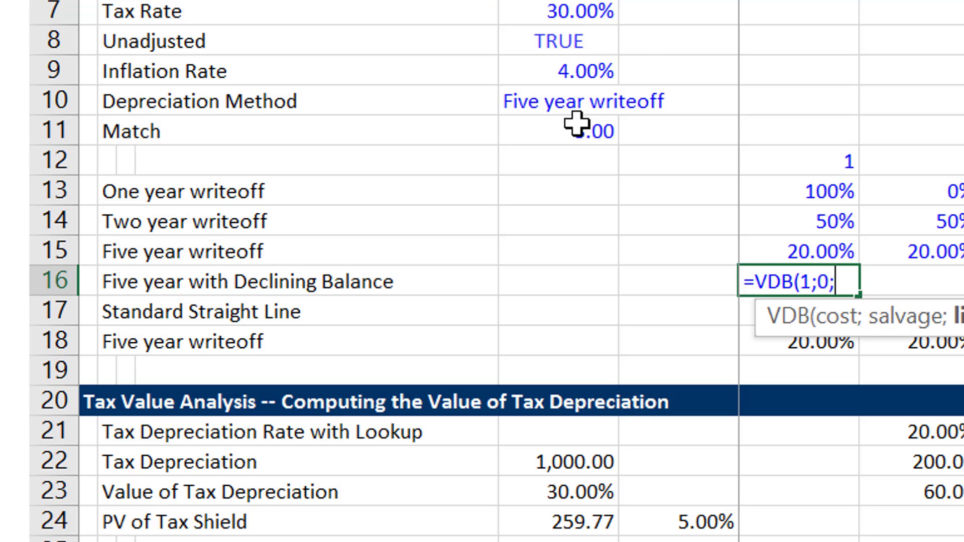
# Try completing the VDB formula in G16 with F12, G12 and 2 as the arguments after the salvage value.
pyautogui.press('Up')
pyautogui.press('Up')
pyautogui.press('Up')
pyautogui.press('Up')
pyautogui.press('Left')
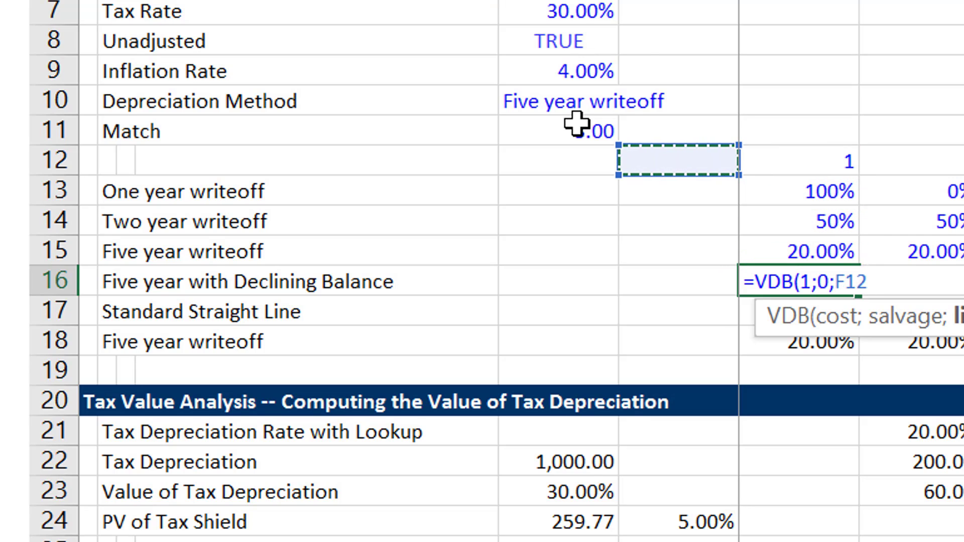
pyautogui.write(';')
pyautogui.press('Up')
pyautogui.press('Up')
pyautogui.press('Up')
pyautogui.press('Up')
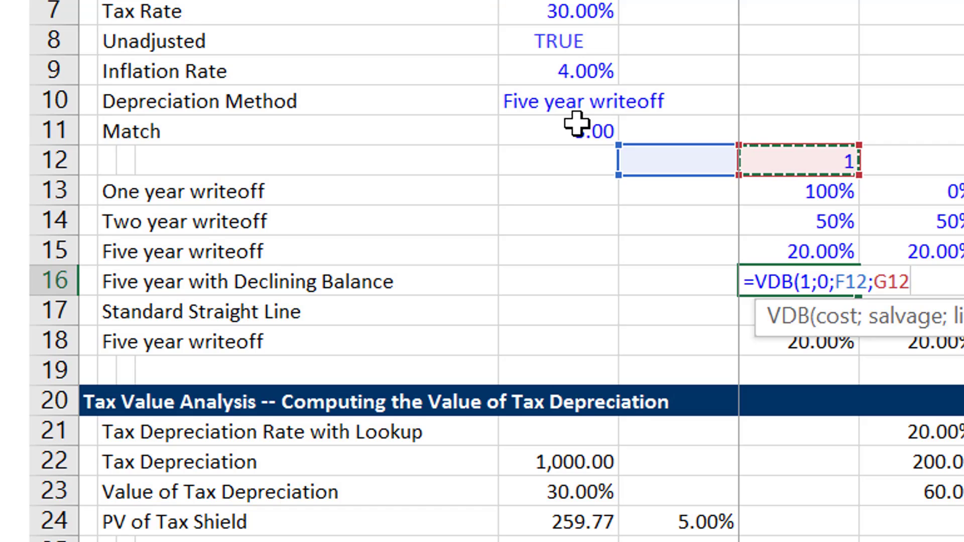
pyautogui.write(';')
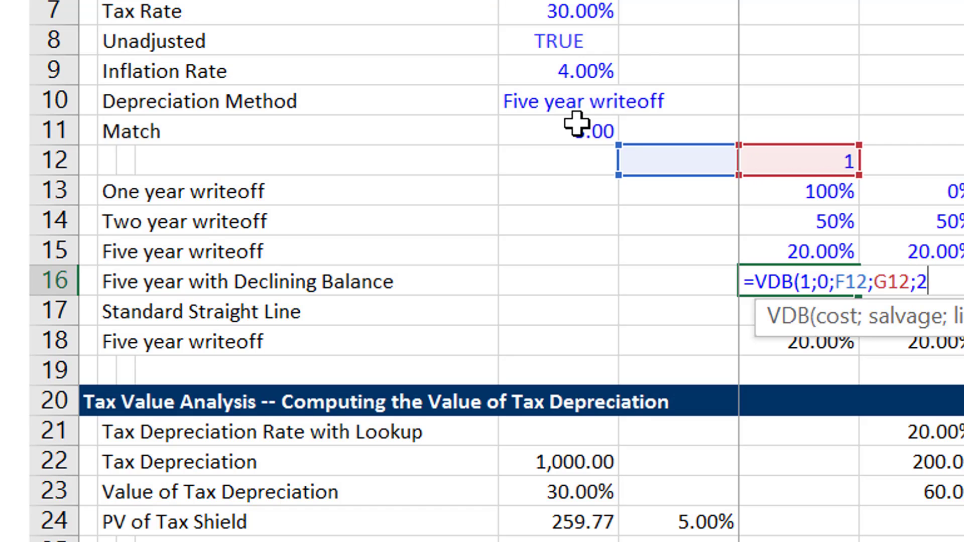
pyautogui.write('2;)')
pyautogui.press('Return')
pyautogui.press('Down')
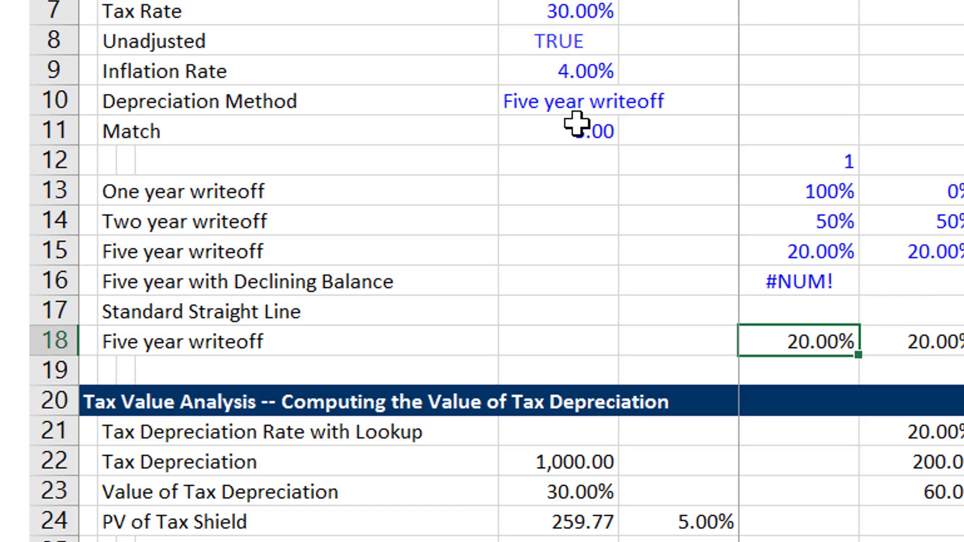
# Remove the empty trailing argument after the 2 in the VDB formula in G16.
pyautogui.press('Up')
pyautogui.press('Up')
pyautogui.press('F2')
pyautogui.press('BackSpace')
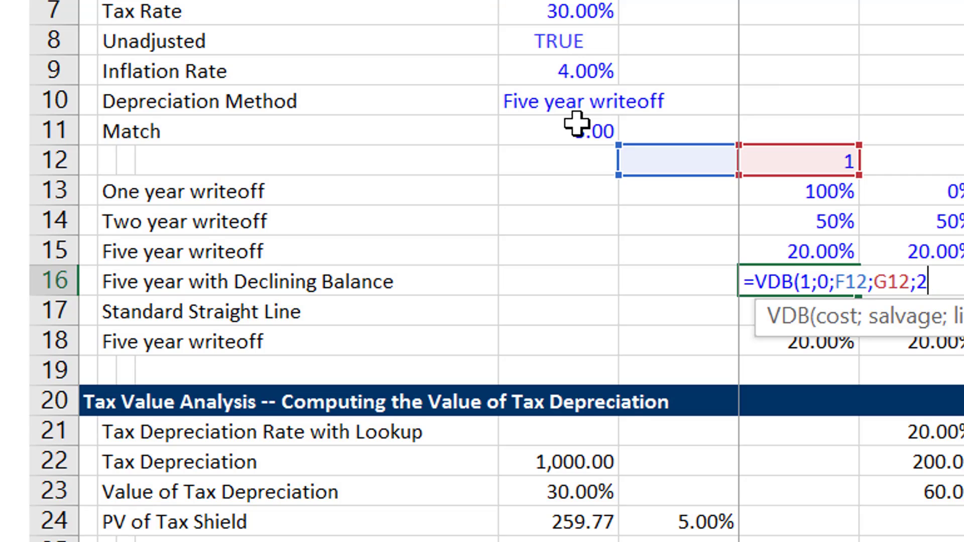
pyautogui.press('Return')
pyautogui.press('Up')
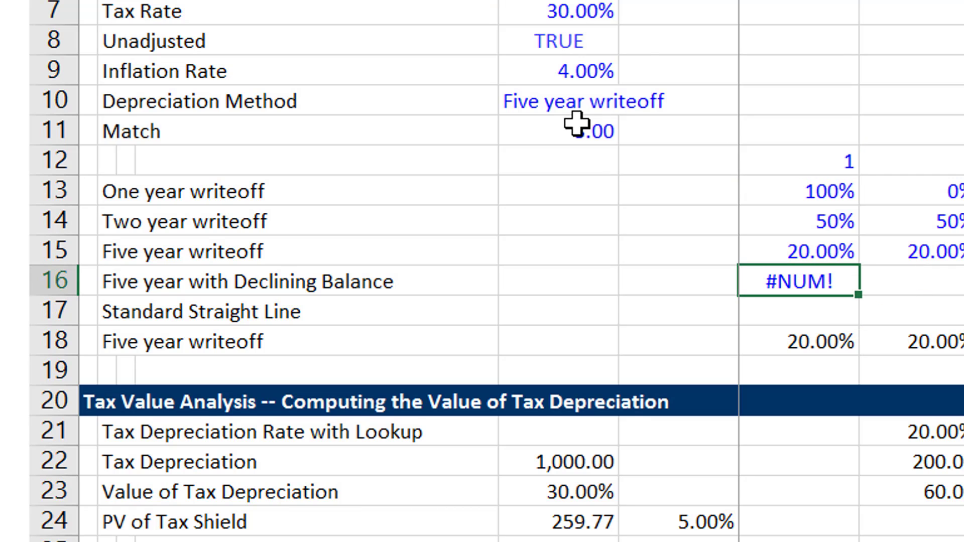
# Enter 0 in F12, just before year 1, as the starting period of the year row.
pyautogui.press('Up')
pyautogui.press('Up')
pyautogui.press('Up')
pyautogui.press('Up')
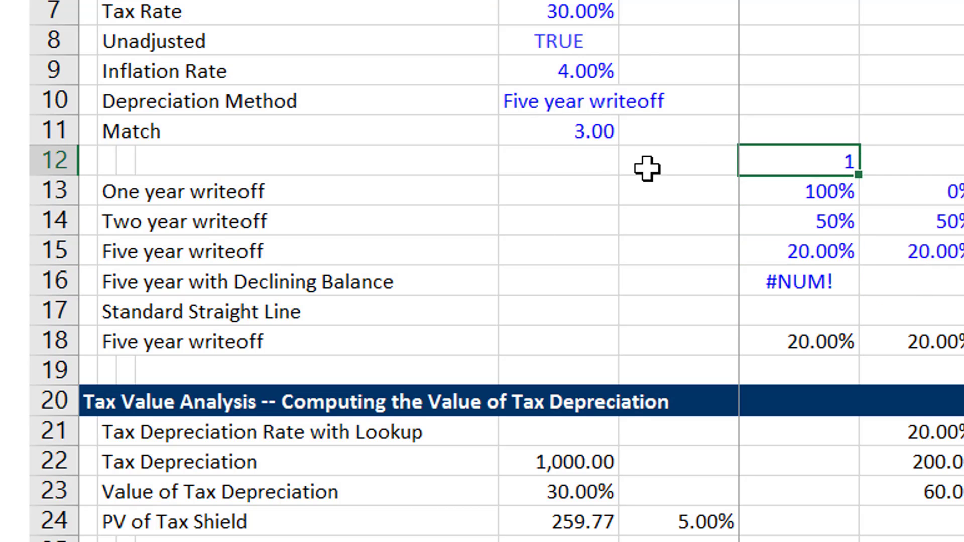
pyautogui.click(647, 168)
pyautogui.write('0')
pyautogui.press('Return')
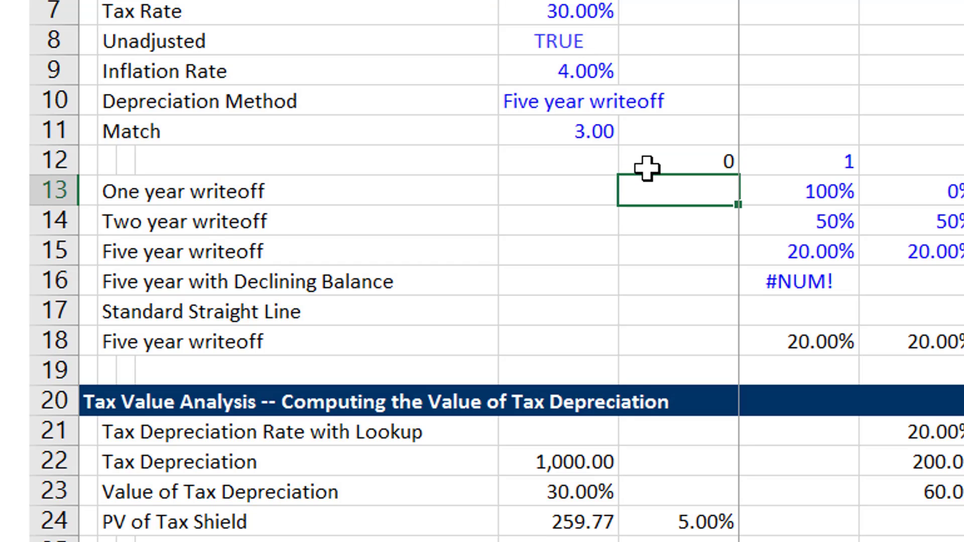
# Delete every argument after the salvage value from the VDB formula in G16.
pyautogui.press('Up')
pyautogui.press('Down')
pyautogui.press('Down')
pyautogui.press('Down')
pyautogui.press('Down')
pyautogui.press('Right')
pyautogui.press('F2')
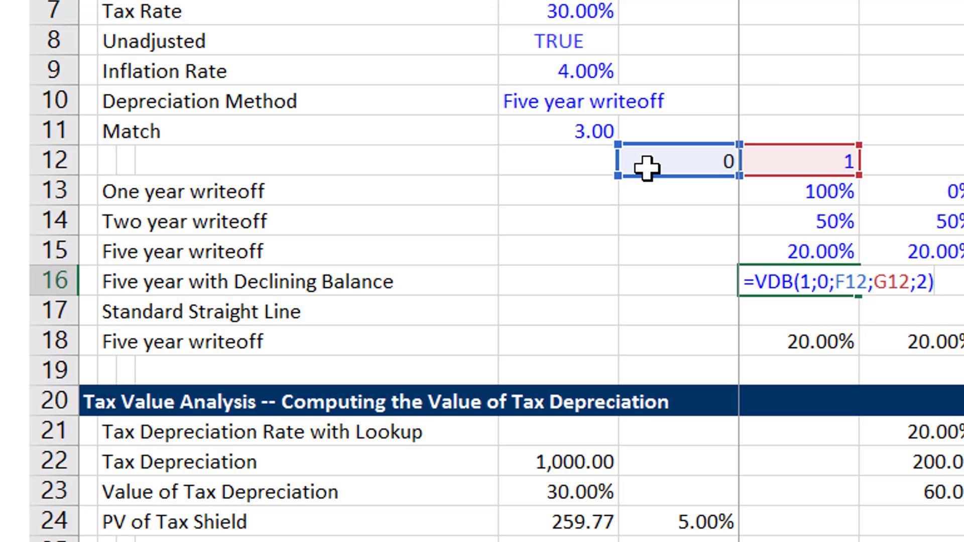
pyautogui.press('BackSpace')
pyautogui.press('BackSpace')
pyautogui.press('BackSpace')
pyautogui.press('BackSpace')
pyautogui.press('BackSpace')
pyautogui.press('BackSpace')
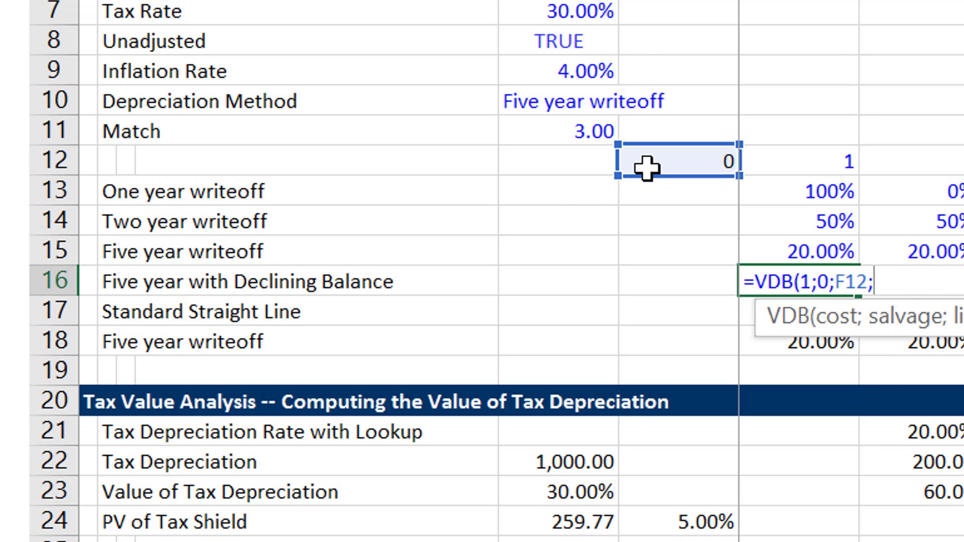
pyautogui.press('BackSpace')
pyautogui.press('BackSpace')
pyautogui.press('BackSpace')
pyautogui.press('BackSpace')
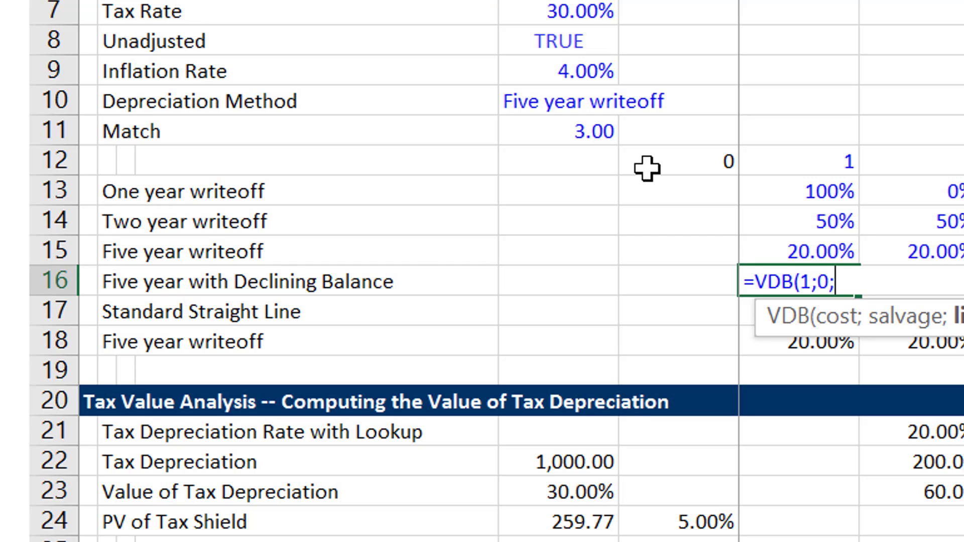
# Complete the formula in G16 as =VDB(1;0;5;F12;G12;2), using a five-year life.
pyautogui.write('5;')
pyautogui.click(689, 168)
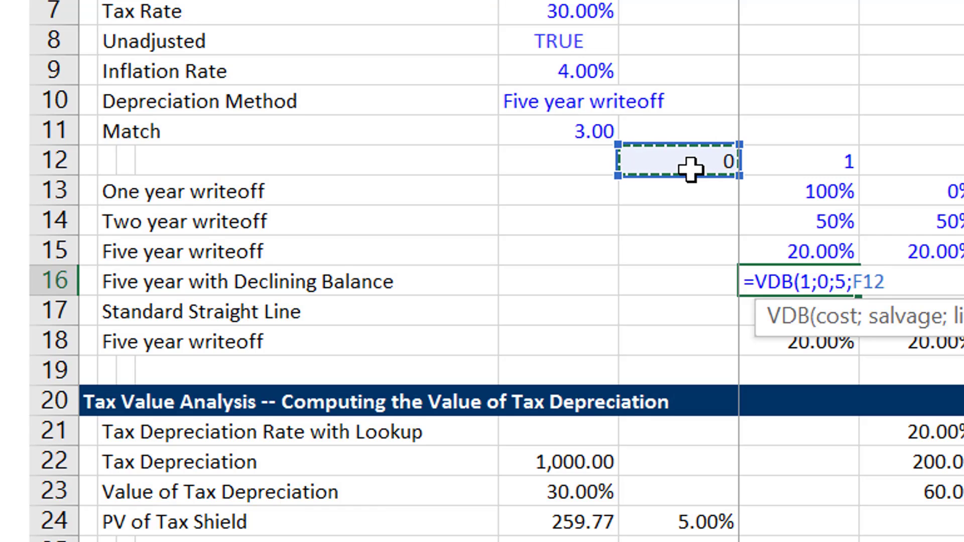
pyautogui.write(';')
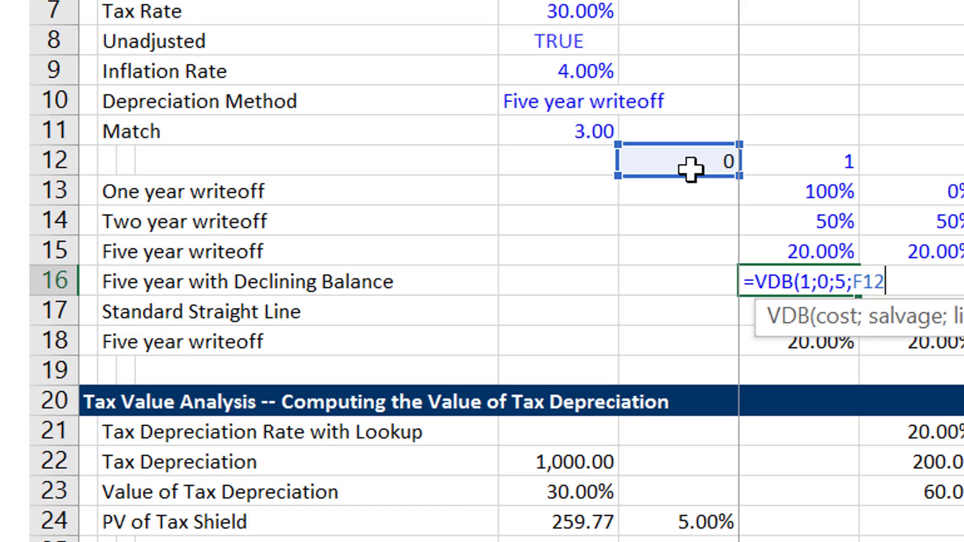
pyautogui.click(804, 164)
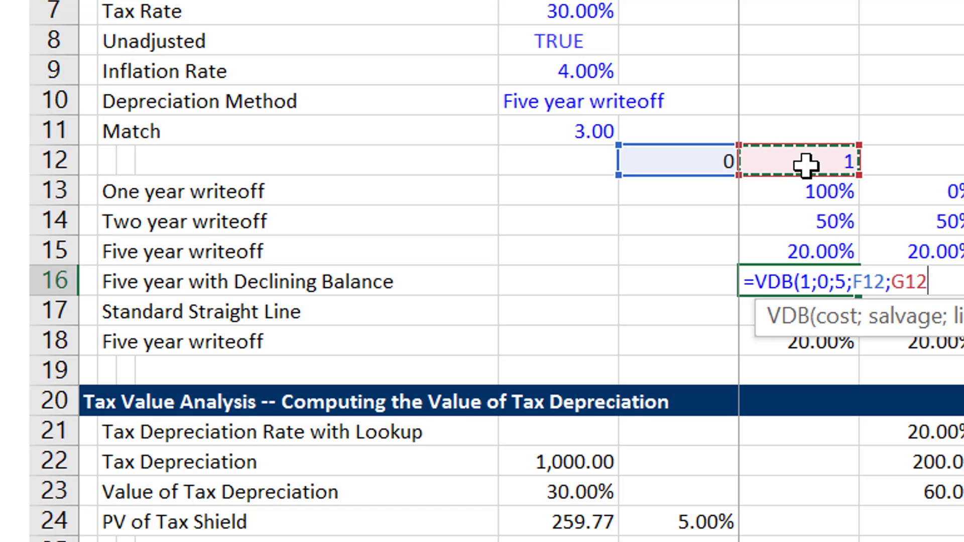
pyautogui.write(';2')
pyautogui.press('Return')
pyautogui.press('Up')
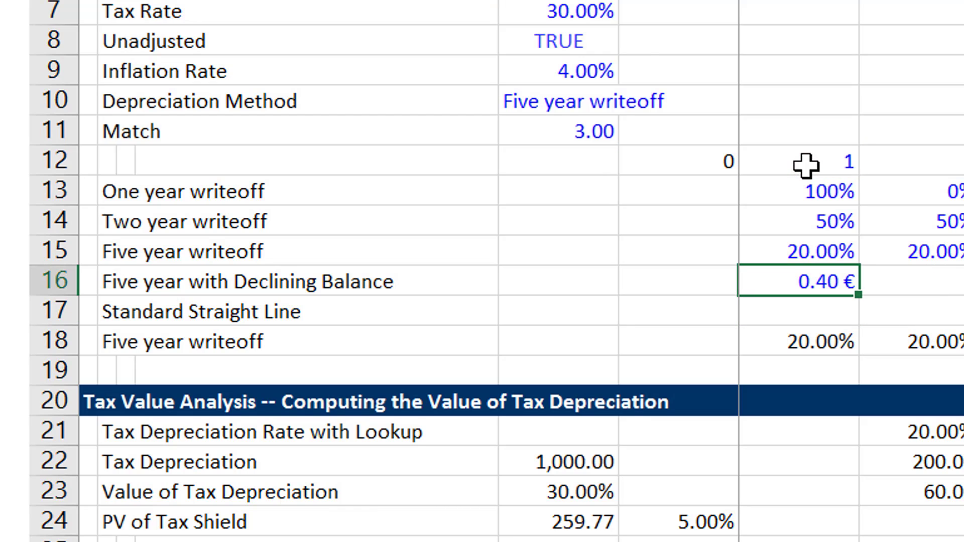
# Format G16 as a percentage and fill the VDB formula across the remaining years of row 16.
pyautogui.hotkey('ctrl', 'shift', '5')
pyautogui.hotkey('ctrl', 'shift', 'r')
pyautogui.press('Left')
pyautogui.press('Right')
# Wrap the G16 formula in IFERROR with a fallback of 0, giving =IFERROR(VDB(1;0;5;F12;G12;2);0).
pyautogui.press('F2')
pyautogui.press('Left')
pyautogui.press('Left')
pyautogui.press('Left')
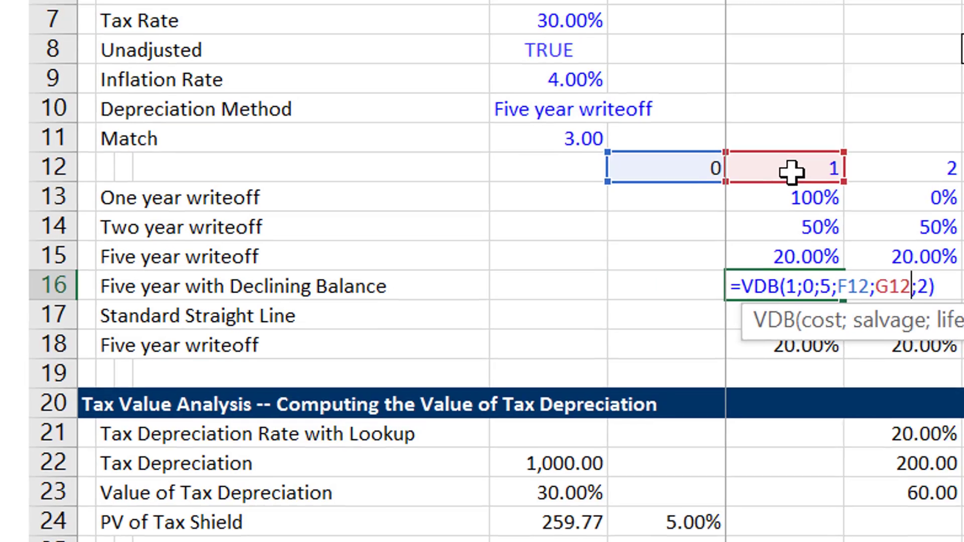
pyautogui.press('Left')
pyautogui.press('Left')
pyautogui.press('Left')
pyautogui.press('Left')
pyautogui.press('Left')
pyautogui.press('Left')
pyautogui.press('Left')
pyautogui.press('Left')
pyautogui.press('Left')
pyautogui.press('Left')
pyautogui.press('Left')
pyautogui.press('Left')
pyautogui.press('Left')
pyautogui.press('Left')
pyautogui.press('Left')
pyautogui.press('Left')
pyautogui.press('Left')
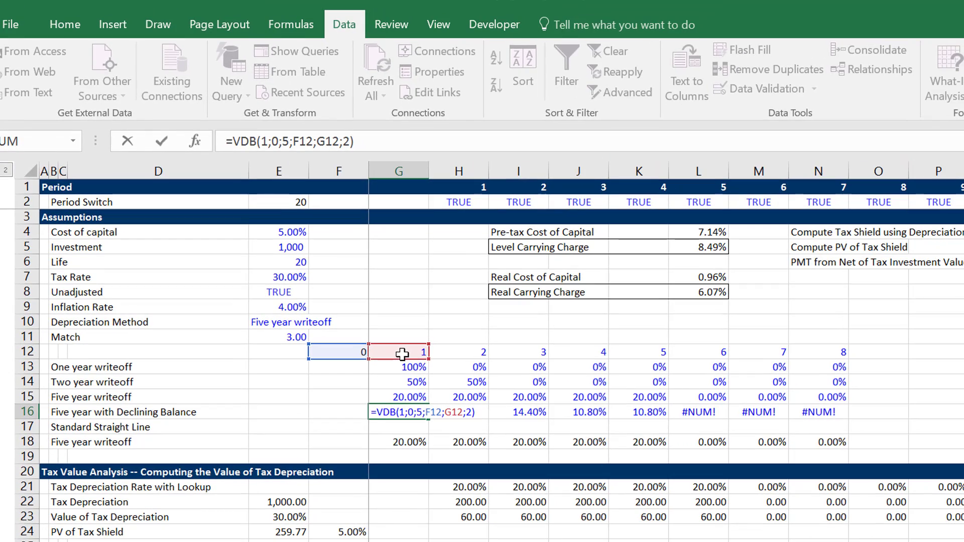
pyautogui.write('i')
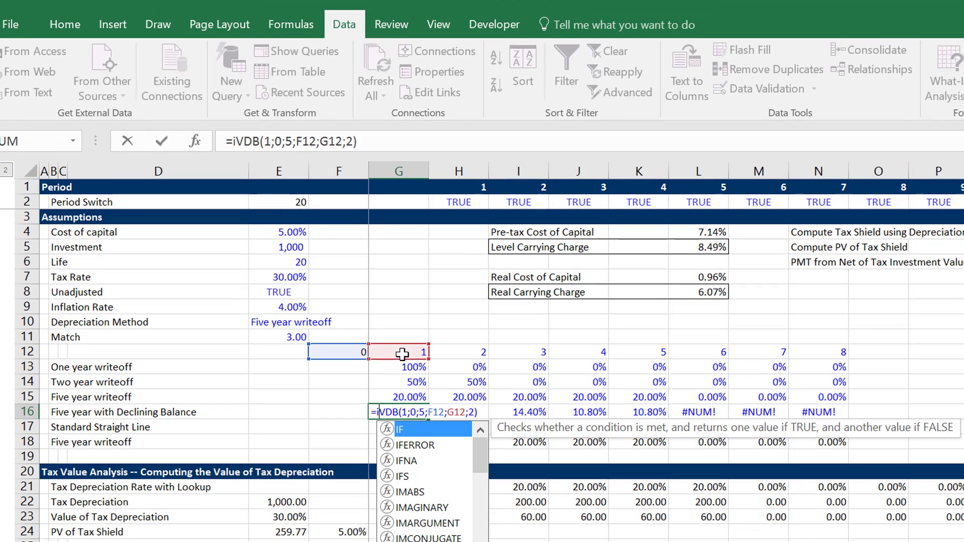
pyautogui.write('f')
pyautogui.press('Down')
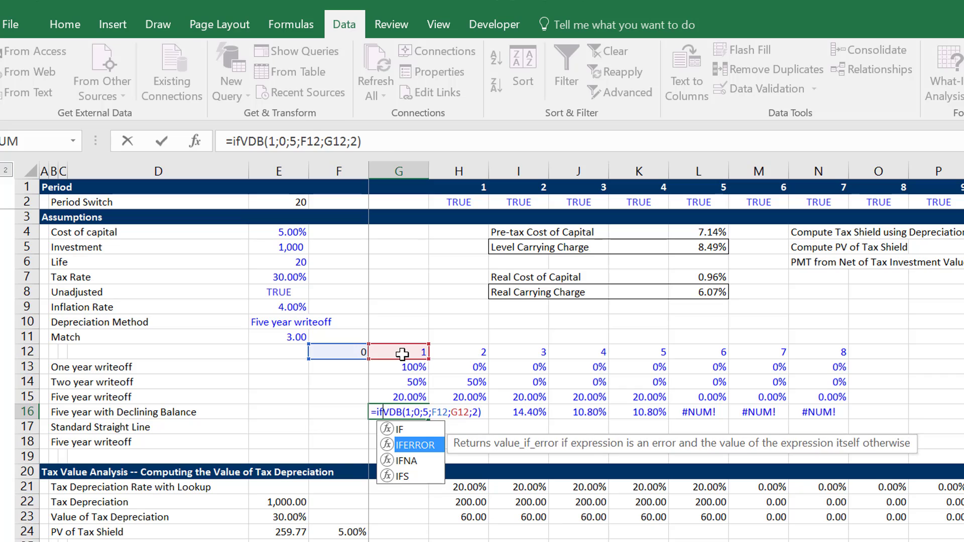
pyautogui.press('Tab')
pyautogui.press('Right')
pyautogui.press('Right')
pyautogui.press('Right')
pyautogui.press('Right')
pyautogui.press('Right')
pyautogui.press('Right')
pyautogui.press('Right')
pyautogui.press('Right')
pyautogui.press('Right')
pyautogui.press('Right')
pyautogui.press('Right')
pyautogui.press('Right')
pyautogui.press('Right')
pyautogui.press('Right')
pyautogui.press('Right')
pyautogui.press('Right')
pyautogui.press('Right')
pyautogui.press('Right')
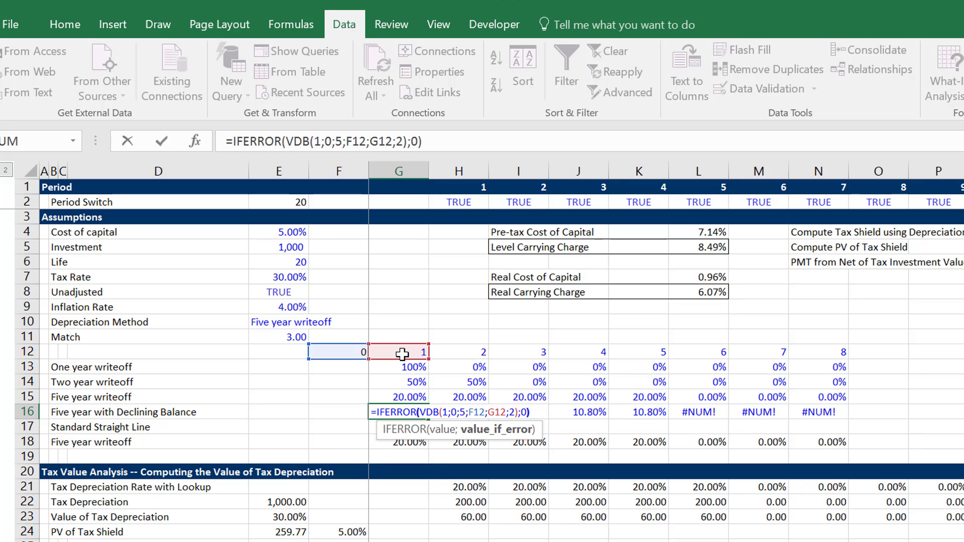
pyautogui.write(';0)')
pyautogui.press('Return')
pyautogui.press('Up')
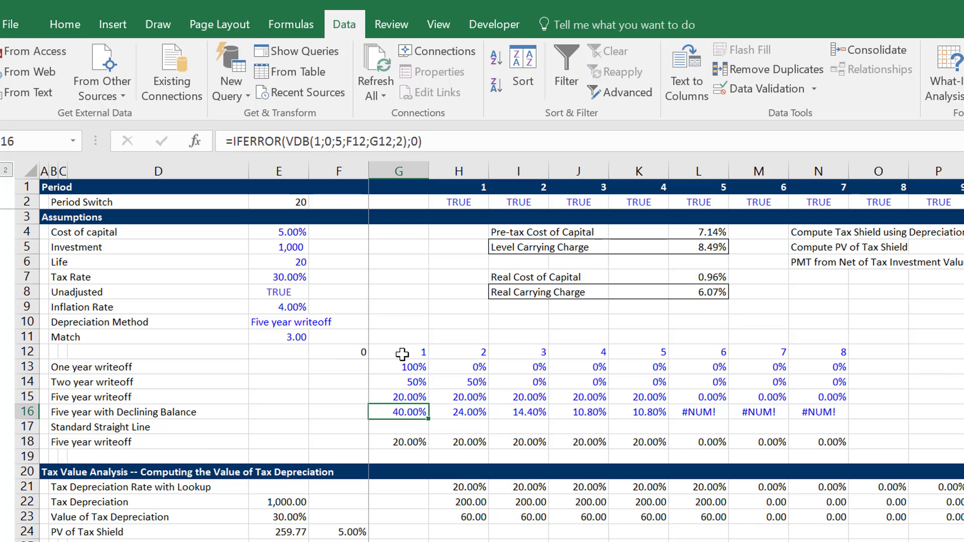
# Copy the IFERROR formula from G16 across the remaining years of the Five year with Declining Balance schedule.
pyautogui.hotkey('ctrl', 'c')
pyautogui.hotkey('ctrl', 'shift', 'Right')
pyautogui.hotkey('ctrl', 'v')
pyautogui.press('Right')
pyautogui.press('Right')
pyautogui.press('Right')
pyautogui.press('Right')
pyautogui.press('Right')
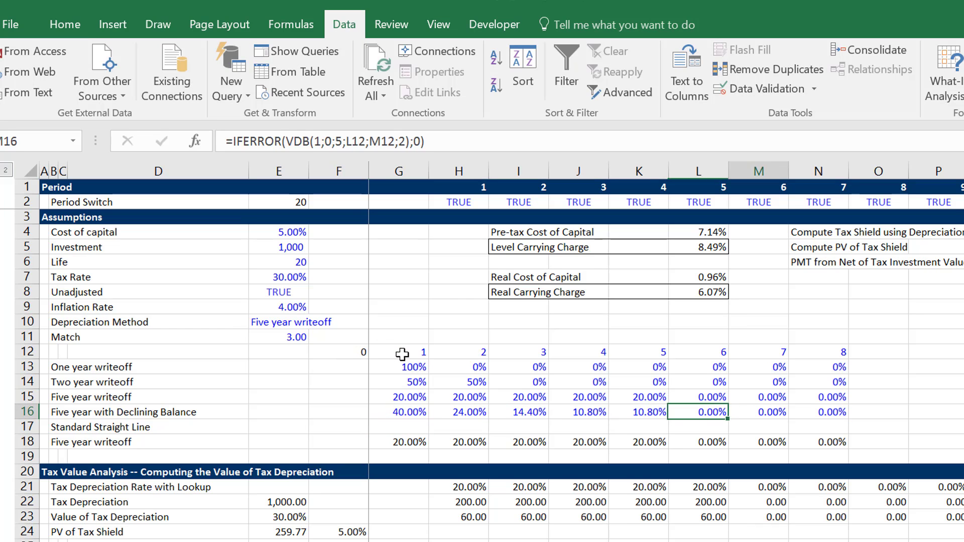
# Copy the depreciation schedule block in N12:N18 across the following years through column X.
pyautogui.press('Right')
pyautogui.press('Right')
pyautogui.press('Up')
pyautogui.press('Up')
pyautogui.press('Up')
pyautogui.press('Up')
pyautogui.hotkey('ctrl', 'shift', 'Down')
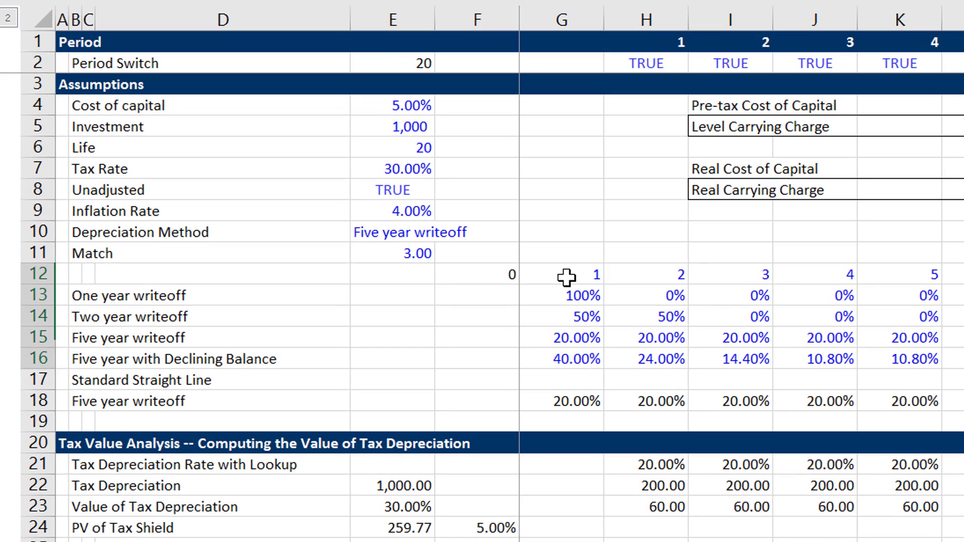
pyautogui.hotkey('ctrl', 'shift', 'Down')
pyautogui.hotkey('shift', 'Right')
pyautogui.hotkey('shift', 'Right')
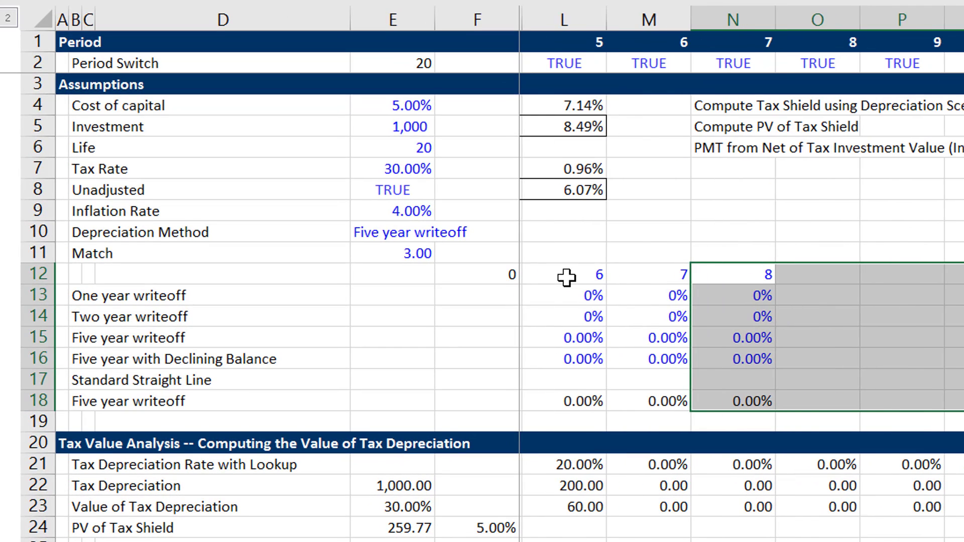
pyautogui.hotkey('ctrl', 'r')
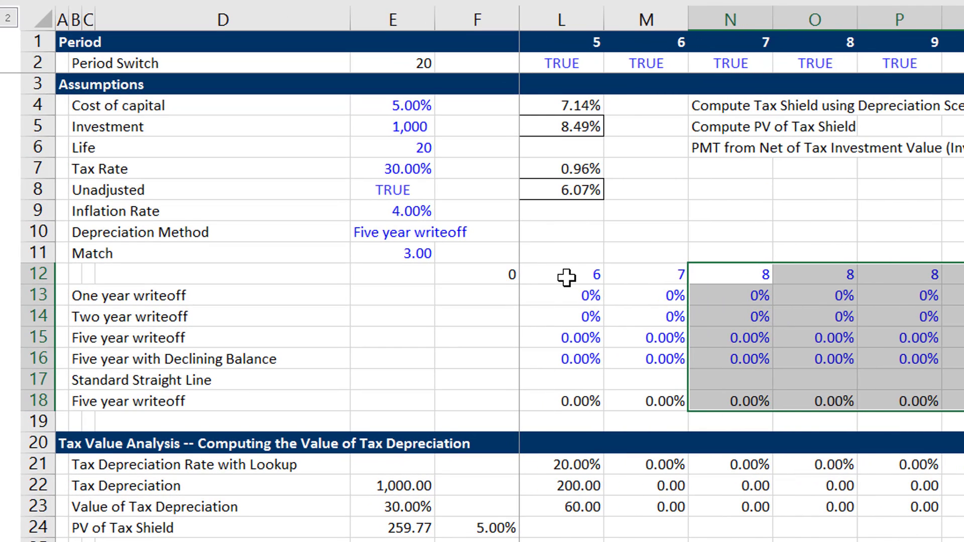
# Fill row 12 with a year number series starting from 0 in F12 and increasing by one across the schedule.
pyautogui.press('Left')
pyautogui.press('Left')
pyautogui.press('Left')
pyautogui.press('Left')
pyautogui.press('Left')
pyautogui.press('Left')
pyautogui.press('Left')
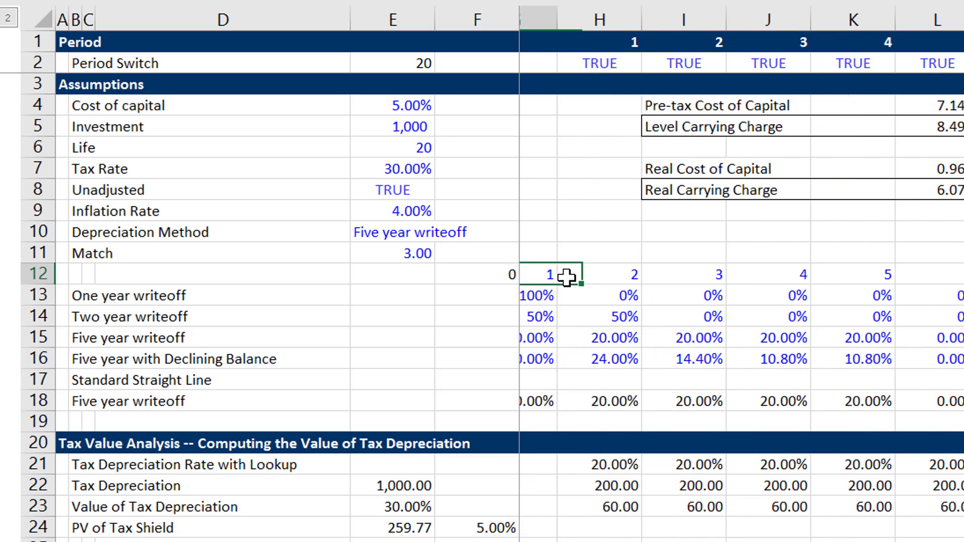
pyautogui.press('Left')
pyautogui.press('Left')
pyautogui.press('Right')
pyautogui.press('Right')
pyautogui.press('Left')
pyautogui.hotkey('ctrl', 'shift', 'Right')
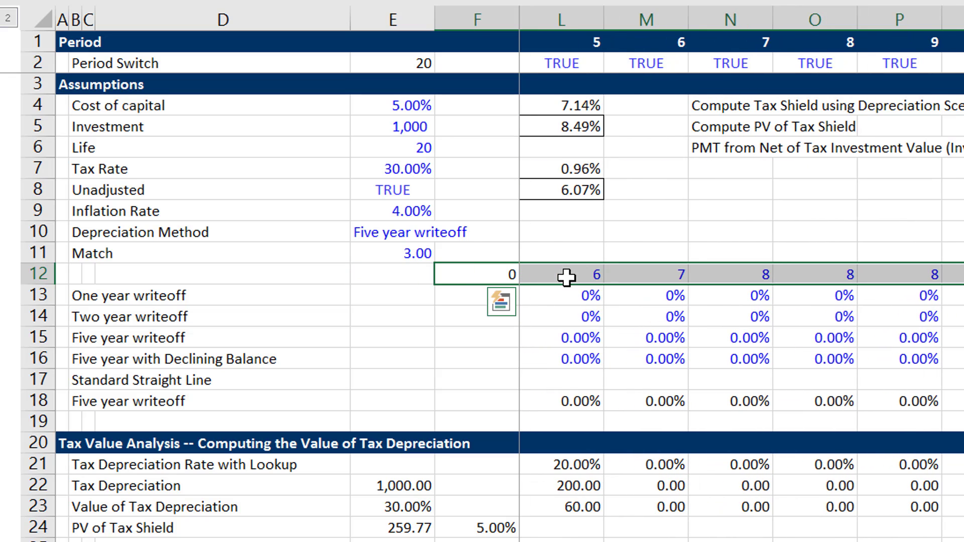
pyautogui.hotkey('ctrl', 'r')
pyautogui.press('Right')
pyautogui.press('Right')
pyautogui.press('Right')
pyautogui.press('Right')
pyautogui.press('Right')
pyautogui.press('Right')
pyautogui.press('Right')
pyautogui.press('Right')
pyautogui.press('Right')
pyautogui.press('Right')
pyautogui.press('Right')
pyautogui.press('Right')
pyautogui.press('Right')
pyautogui.press('Right')
pyautogui.press('Right')
pyautogui.press('Right')
pyautogui.press('Right')
pyautogui.press('Right')
pyautogui.press('Right')
pyautogui.press('Right')
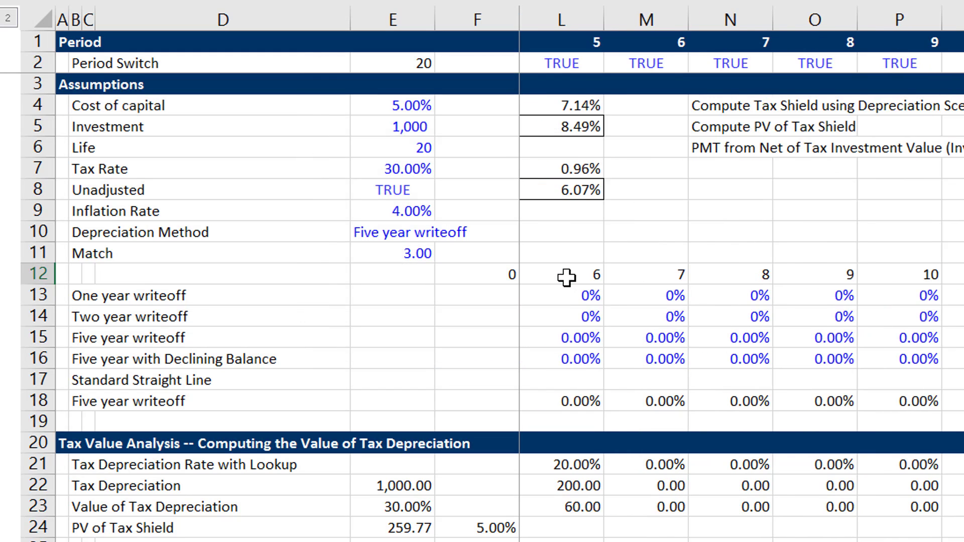
# Copy the schedule block in X12:X18 across through column Z.
pyautogui.press('Right')
pyautogui.hotkey('shift', 'Down')
pyautogui.hotkey('shift', 'Down')
pyautogui.hotkey('shift', 'Down')
pyautogui.hotkey('shift', 'Down')
pyautogui.hotkey('shift', 'Down')
pyautogui.hotkey('shift', 'Down')
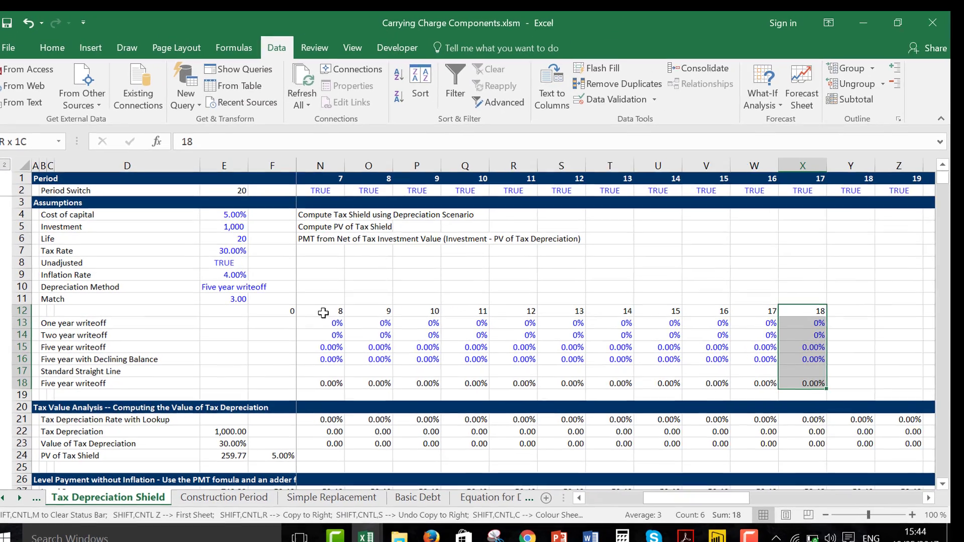
pyautogui.hotkey('shift', 'Right')
# Fill the year numbers in X12:Z12 as a series running from 18 to 20.
pyautogui.hotkey('shift', 'Right')
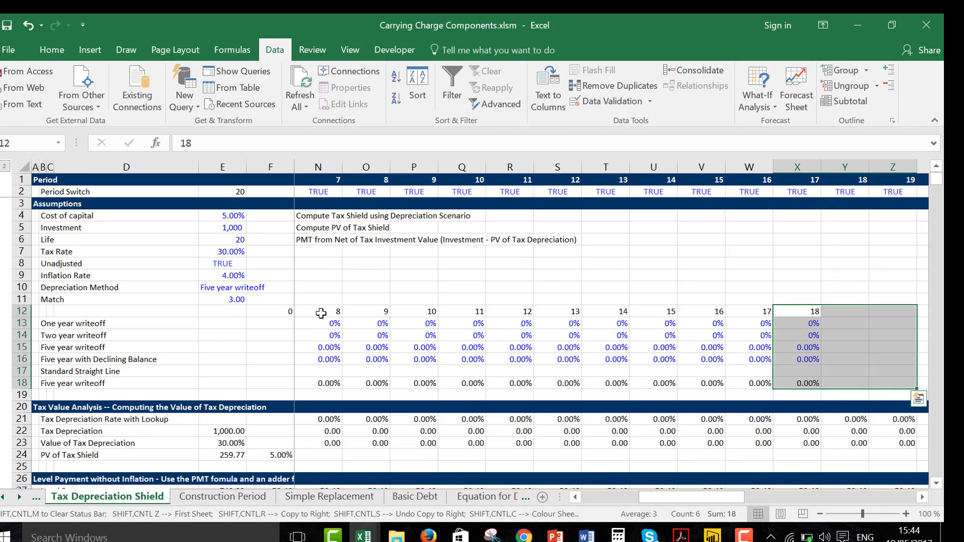
pyautogui.hotkey('alt', 'e')
pyautogui.press('i')
pyautogui.press('r')
pyautogui.hotkey('ctrl', 'r')
pyautogui.press('Right')
pyautogui.press('Left')
pyautogui.hotkey('shift', 'Right')
pyautogui.hotkey('shift', 'Right')
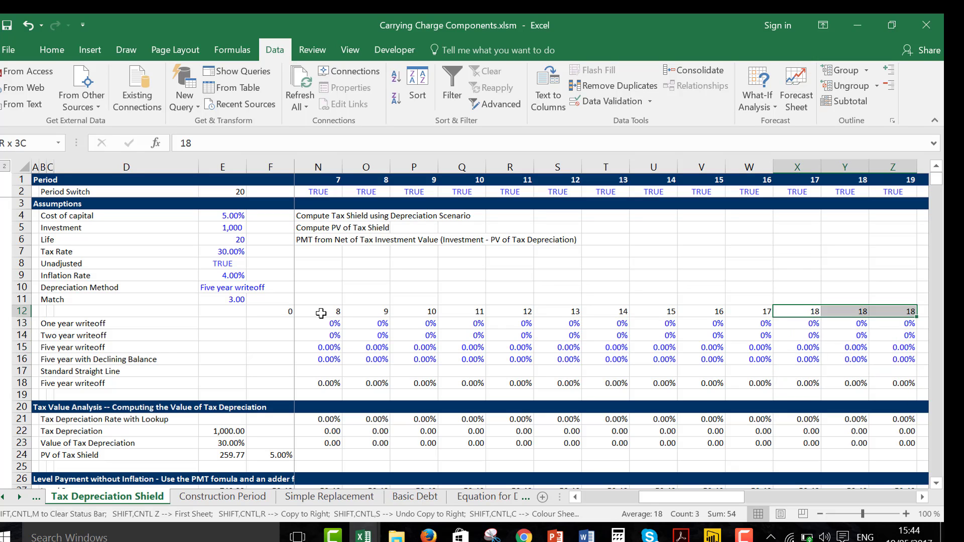
pyautogui.hotkey('alt', 'e')
pyautogui.press('i')
pyautogui.press('s')
pyautogui.press('Return')
# Copy the schedule block in Z12:Z18 into column AA and continue the year series to 21 in AA12.
pyautogui.press('Down')
pyautogui.press('Down')
pyautogui.press('Up')
pyautogui.press('Up')
pyautogui.press('Up')
pyautogui.press('Right')
pyautogui.press('Down')
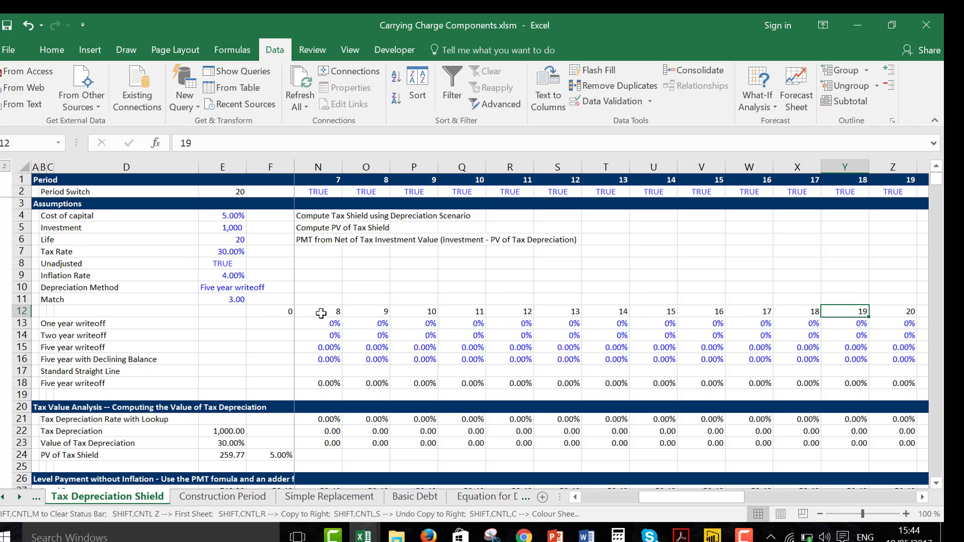
pyautogui.press('Right')
pyautogui.hotkey('shift', 'Down')
pyautogui.hotkey('shift', 'Down')
pyautogui.hotkey('shift', 'Down')
pyautogui.hotkey('shift', 'Down')
pyautogui.hotkey('shift', 'Down')
pyautogui.hotkey('shift', 'Down')
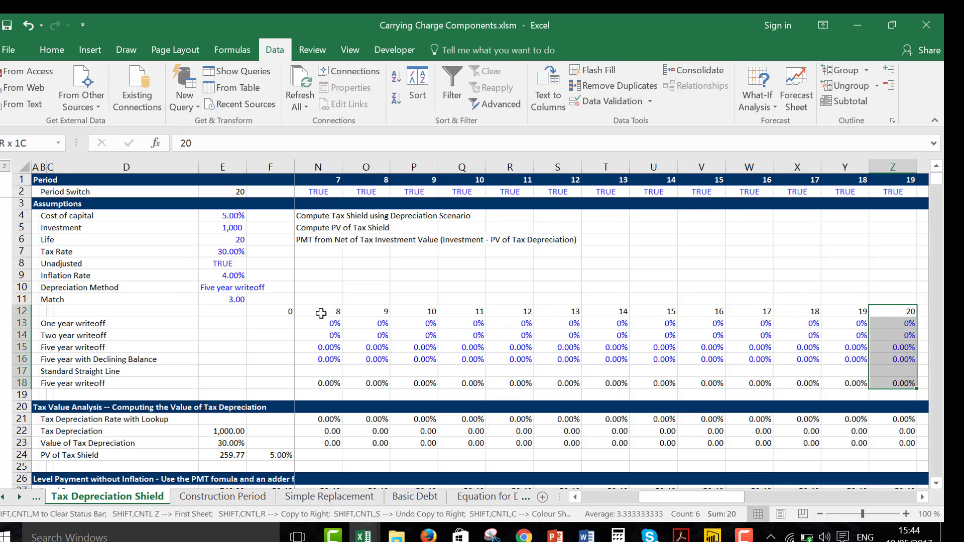
pyautogui.hotkey('shift', 'Right')
pyautogui.hotkey('ctrl', 'shift', 'r')
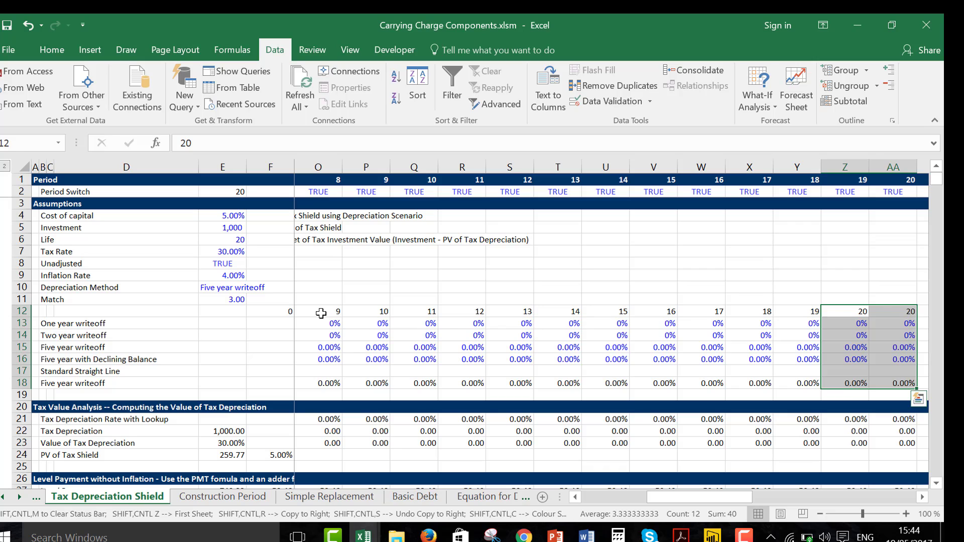
pyautogui.press('Down')
pyautogui.press('Down')
pyautogui.press('Down')
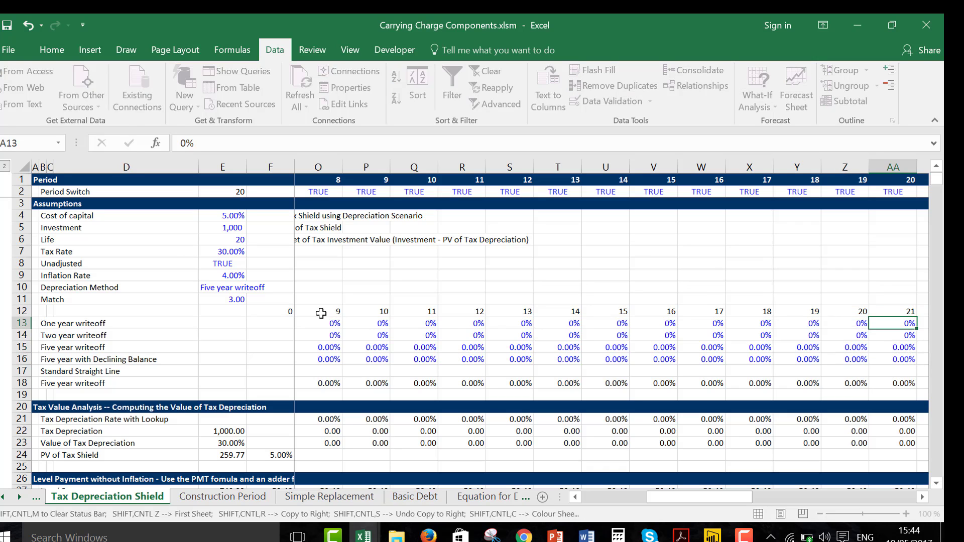
# Enter =1/20 in G17 as the first-year rate of the Standard Straight Line schedule.
pyautogui.press('Left')
pyautogui.press('Left')
pyautogui.press('Left')
pyautogui.press('Down')
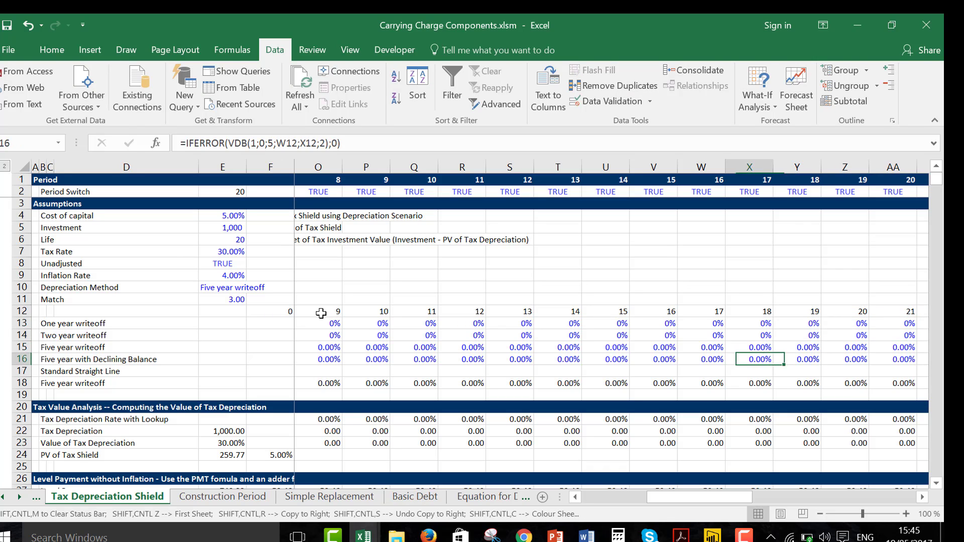
pyautogui.press('Left')
pyautogui.press('Left')
pyautogui.press('Left')
pyautogui.press('Left')
pyautogui.press('Left')
pyautogui.press('Left')
pyautogui.press('Left')
pyautogui.press('Left')
pyautogui.press('Left')
pyautogui.press('Left')
pyautogui.press('Left')
pyautogui.press('Left')
pyautogui.press('Left')
pyautogui.press('Left')
pyautogui.press('Left')
pyautogui.press('Left')
pyautogui.press('Left')
pyautogui.press('Left')
pyautogui.press('Left')
pyautogui.press('Left')
pyautogui.press('Left')
pyautogui.press('Left')
pyautogui.press('Left')
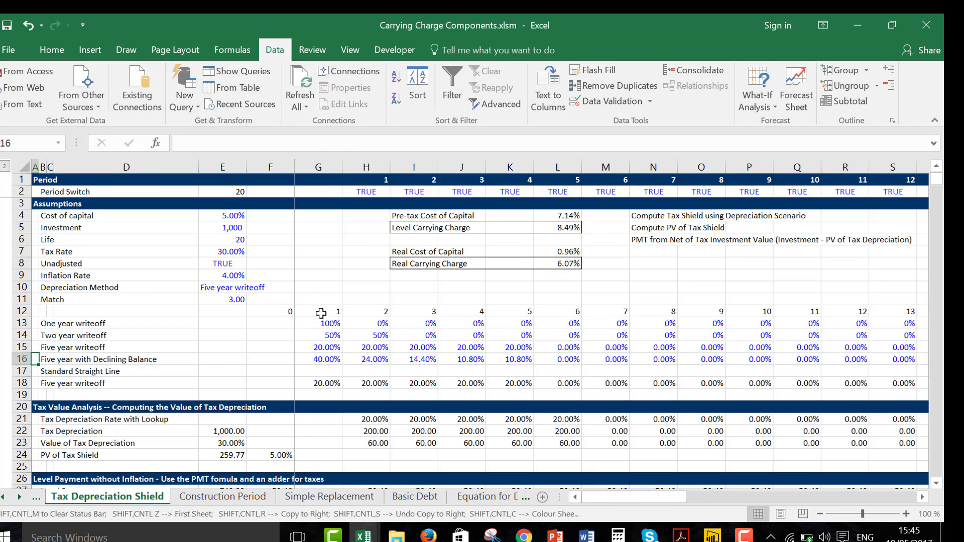
pyautogui.press('Right')
pyautogui.press('Right')
pyautogui.press('Right')
pyautogui.press('Right')
pyautogui.press('Right')
pyautogui.press('Right')
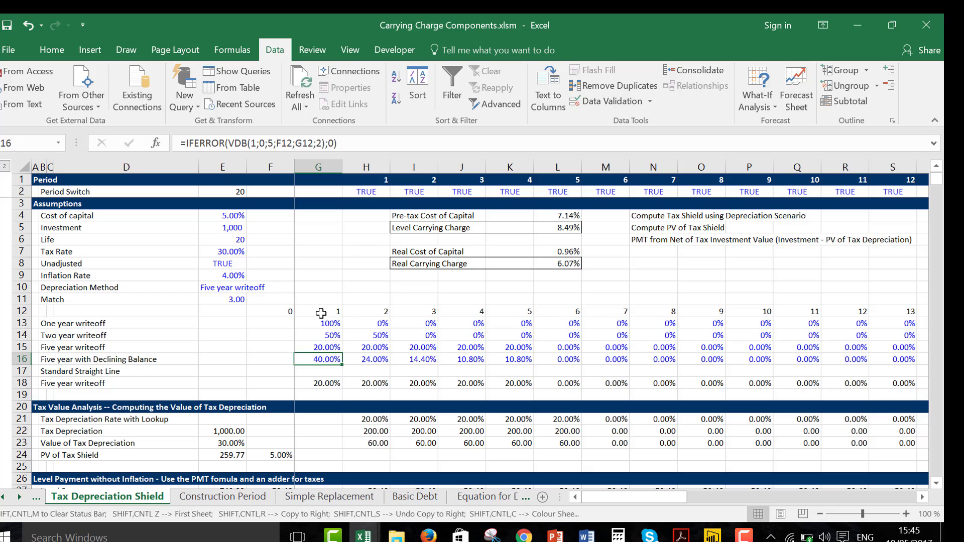
pyautogui.press('Down')
pyautogui.write('=')
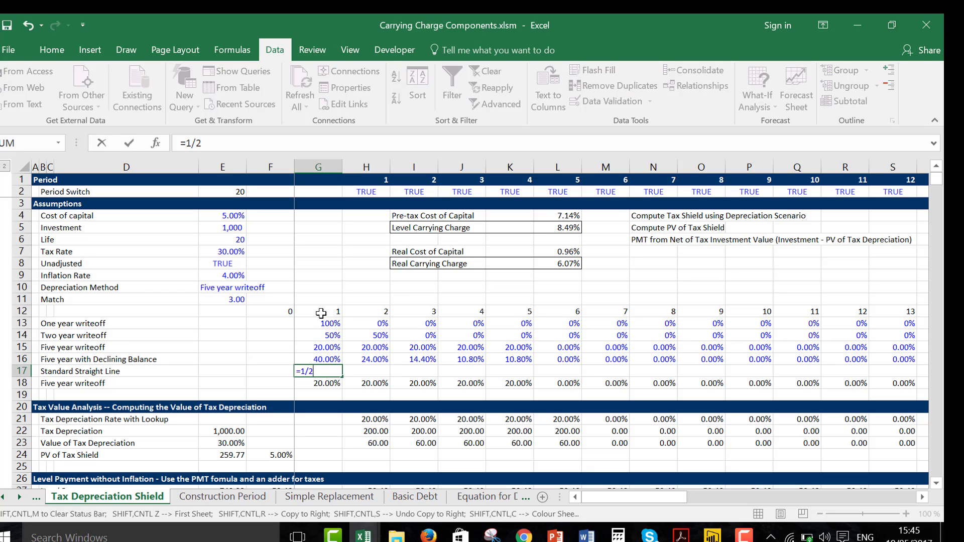
pyautogui.write('1/20')
pyautogui.press('Return')
# Format G17 as a percentage with two decimals and copy it across the remaining years of row 17.
pyautogui.press('Up')
pyautogui.press('Left')
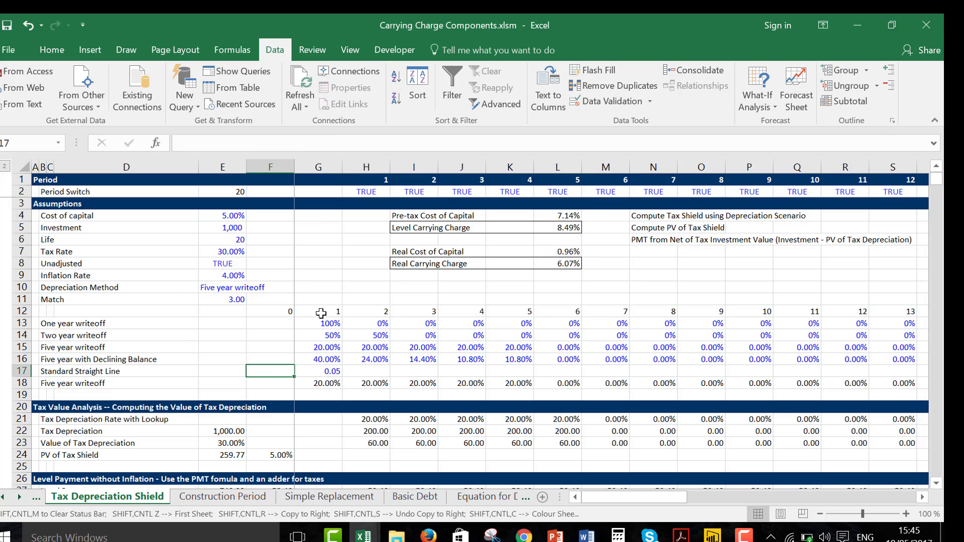
pyautogui.press('Left')
pyautogui.press('Right')
pyautogui.press('Right')
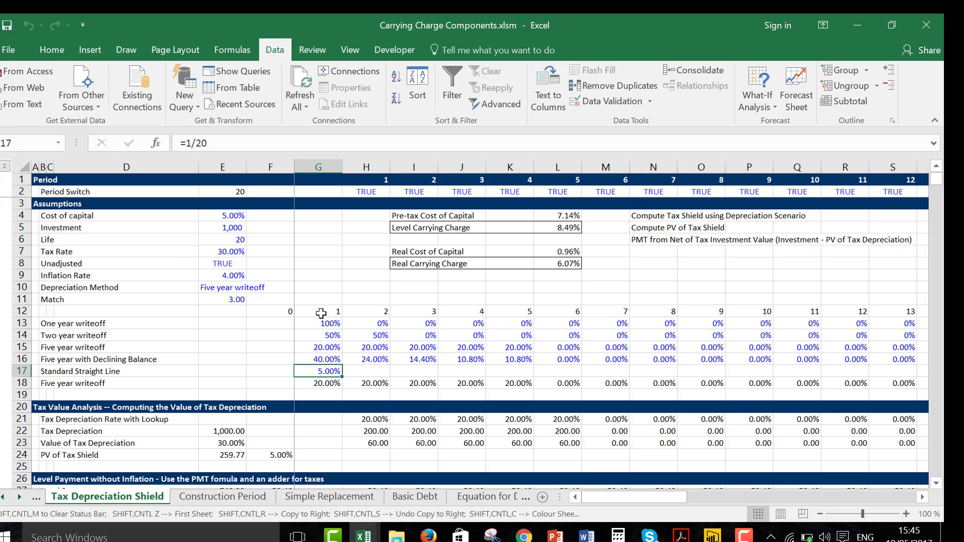
pyautogui.hotkey('ctrl', 'shift', 'Right')
pyautogui.hotkey('ctrl', 'r')
# Add an outline border around the selected-method row, from B18 to AA18.
pyautogui.press('Down')
pyautogui.press('Left')
pyautogui.press('Left')
pyautogui.press('Left')
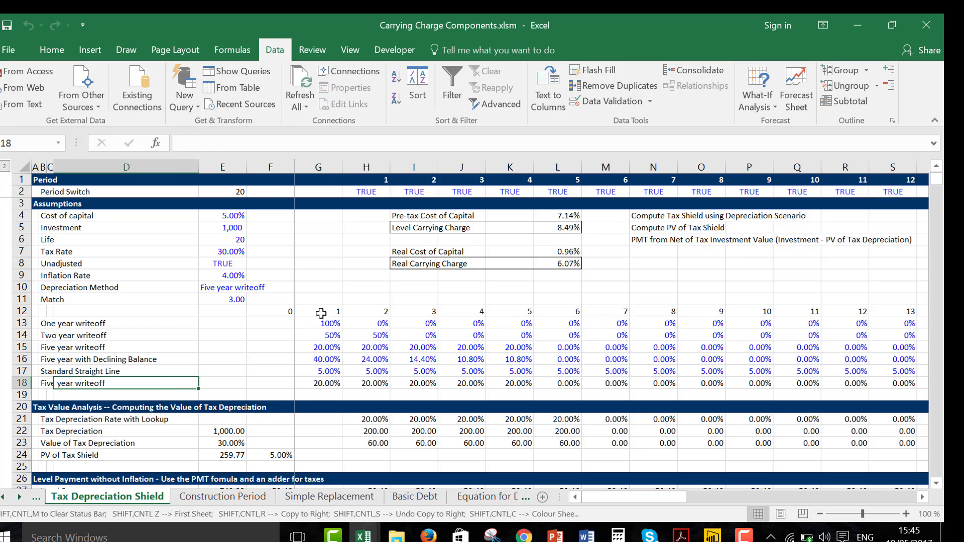
pyautogui.press('Left')
pyautogui.hotkey('ctrl', 'shift', 'Right')
pyautogui.hotkey('ctrl', 'shift', 'Right')
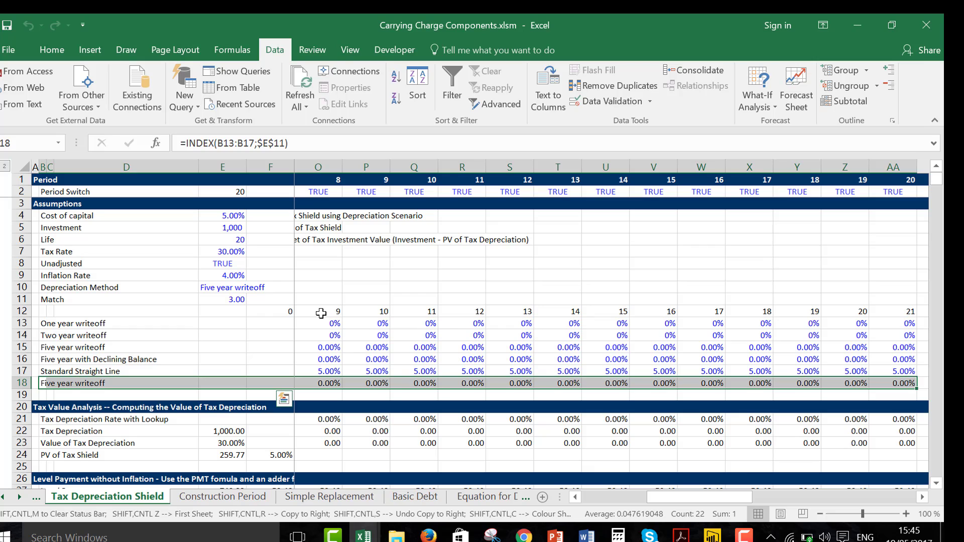
pyautogui.press('Down')
pyautogui.press('Down')
pyautogui.press('Down')
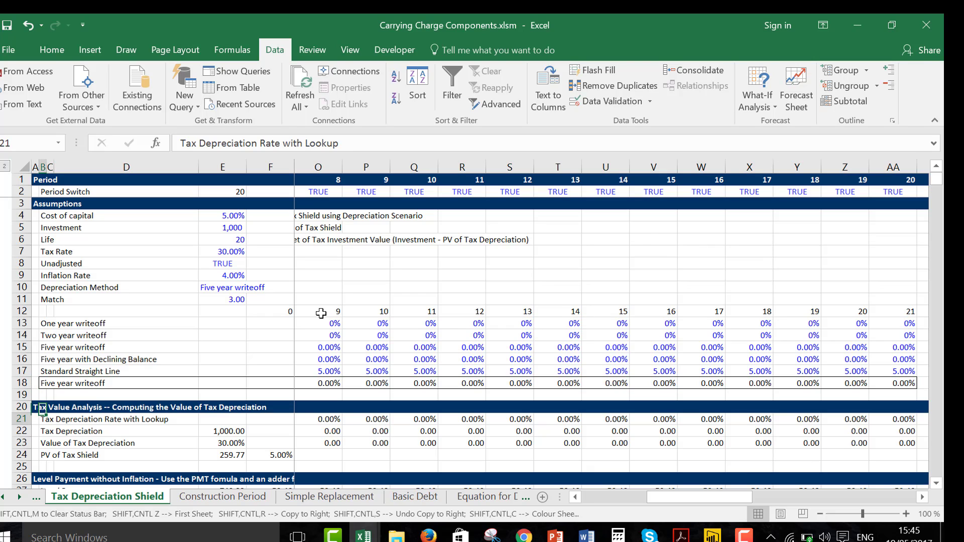
pyautogui.press('Down')
pyautogui.press('Right')
pyautogui.press('Right')
pyautogui.press('Right')
pyautogui.press('Right')
pyautogui.press('Right')
pyautogui.press('Right')
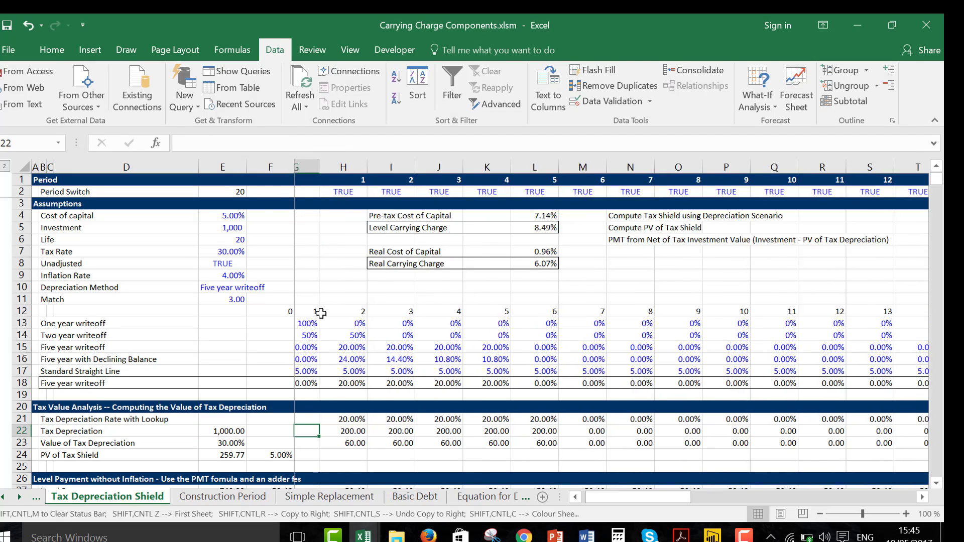
pyautogui.press('Left')
pyautogui.press('Up')
pyautogui.press('Left')
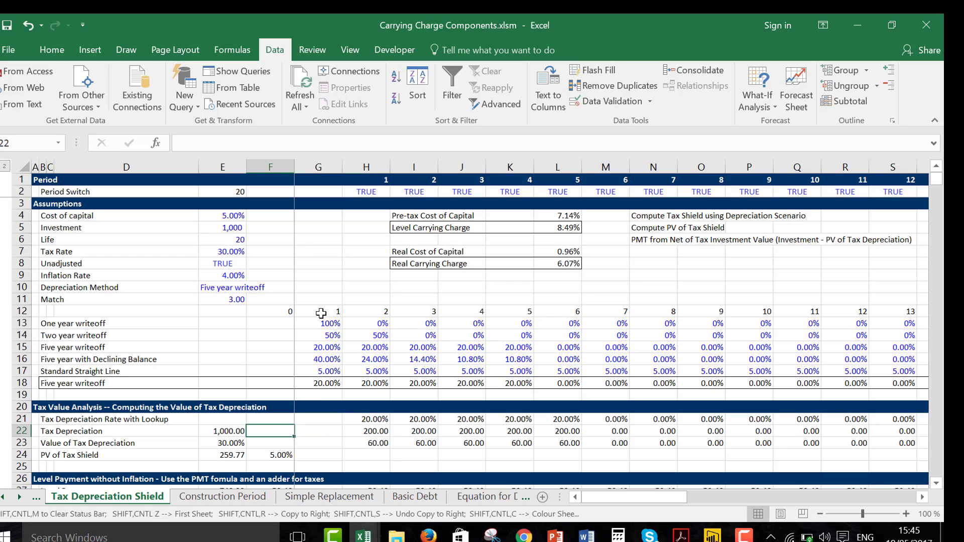
pyautogui.press('Left')
pyautogui.press('Left')
pyautogui.press('Left')
pyautogui.press('Left')
pyautogui.press('Right')
pyautogui.press('Right')
pyautogui.press('Right')
pyautogui.press('Right')
pyautogui.press('Right')
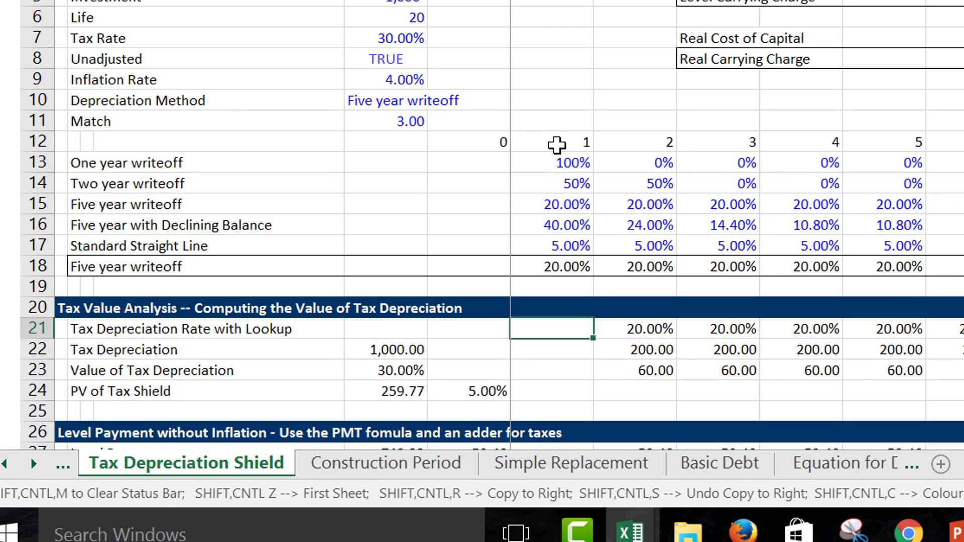
pyautogui.press('Right')
pyautogui.press('Up')
pyautogui.press('Up')
pyautogui.press('Up')
pyautogui.press('Up')
pyautogui.press('Up')
pyautogui.press('Up')
pyautogui.press('Up')
pyautogui.press('Up')
pyautogui.press('Up')
pyautogui.press('Up')
pyautogui.press('Up')
pyautogui.press('Up')
pyautogui.press('Up')
pyautogui.press('Up')
pyautogui.press('Up')
pyautogui.press('Up')
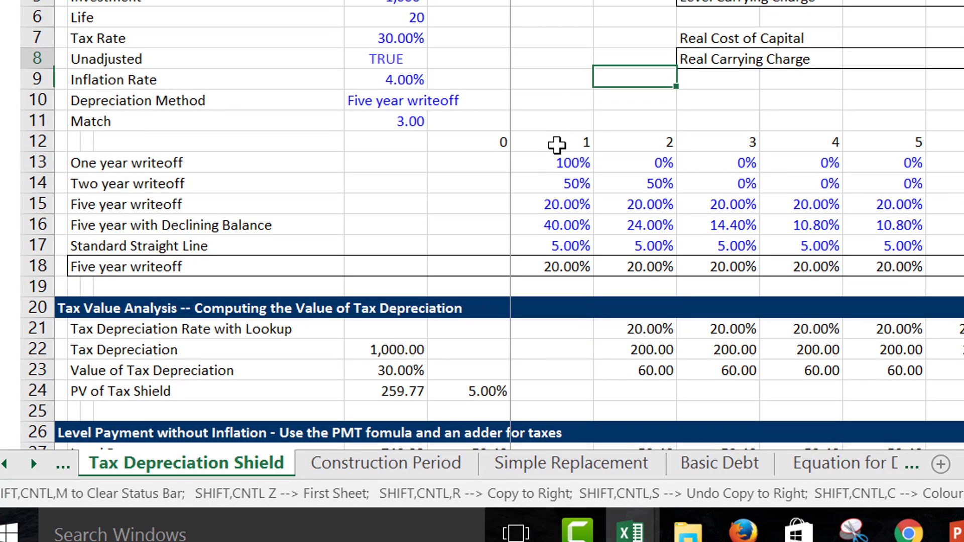
# Enter =LOOKUP(H1;12:12;18:18) in H21 as the first tax depreciation rate, matching the period to the schedule years.
pyautogui.press('Down')
pyautogui.press('Down')
pyautogui.press('Down')
pyautogui.press('Down')
pyautogui.press('Down')
pyautogui.press('Down')
pyautogui.press('Down')
pyautogui.press('Down')
pyautogui.press('Down')
pyautogui.press('Down')
pyautogui.press('Down')
pyautogui.press('Down')
pyautogui.press('Down')
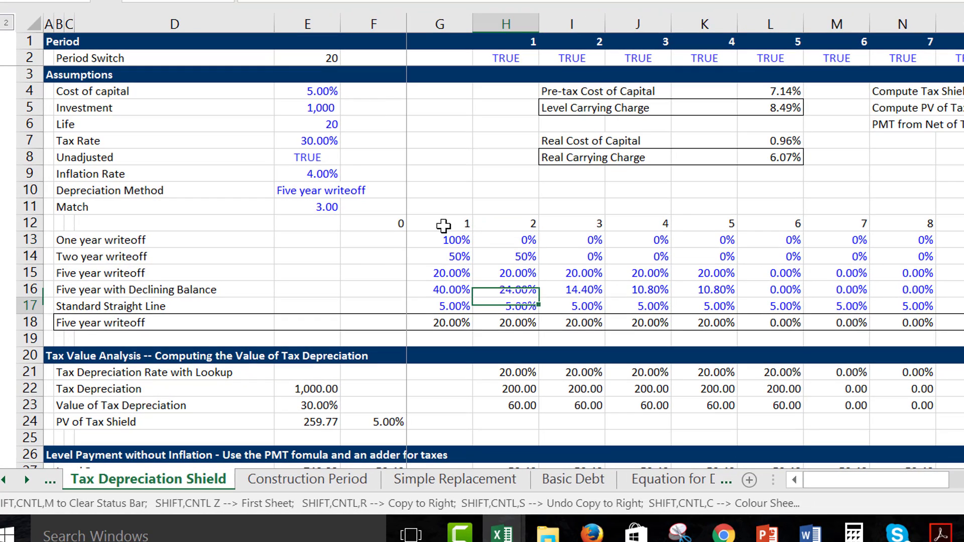
pyautogui.press('Down')
pyautogui.press('Down')
pyautogui.press('Down')
pyautogui.press('Down')
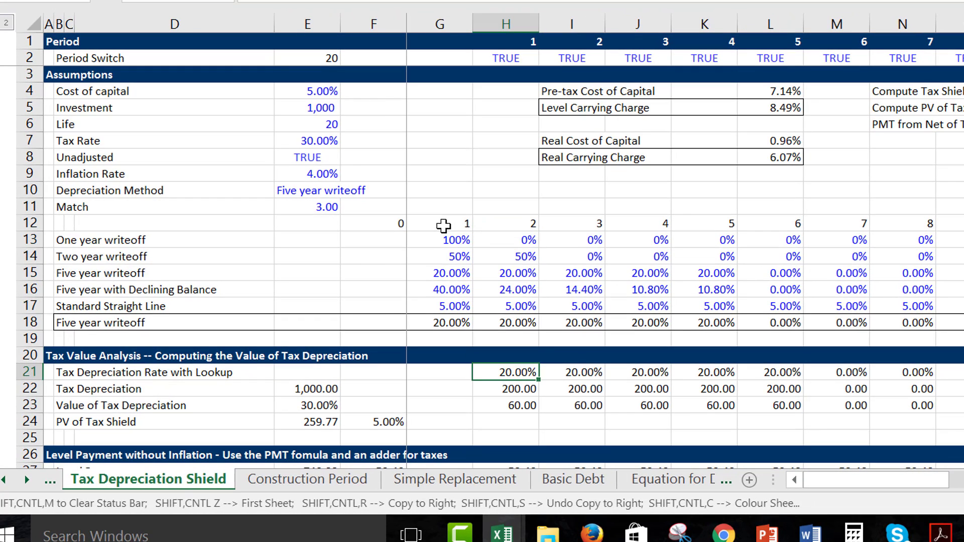
pyautogui.write('=loo')
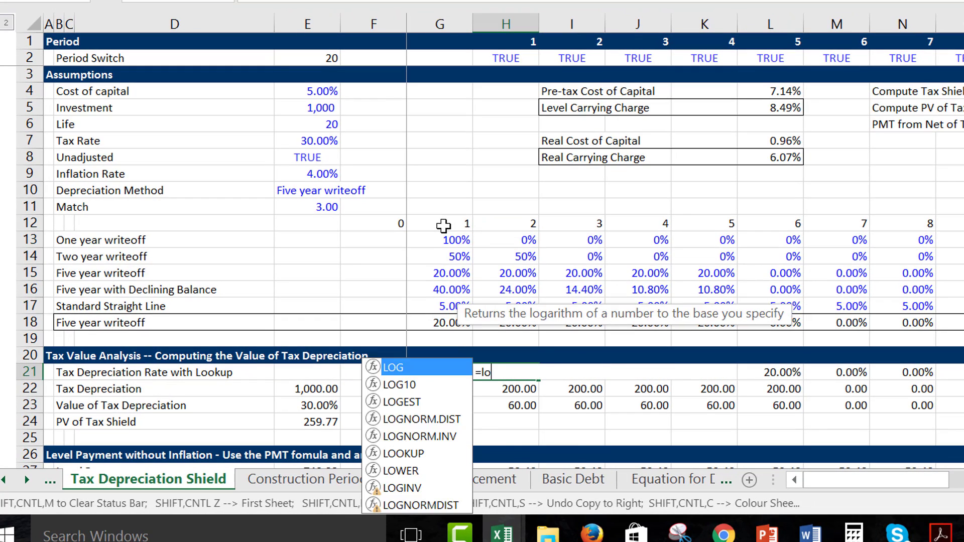
pyautogui.press('Tab')
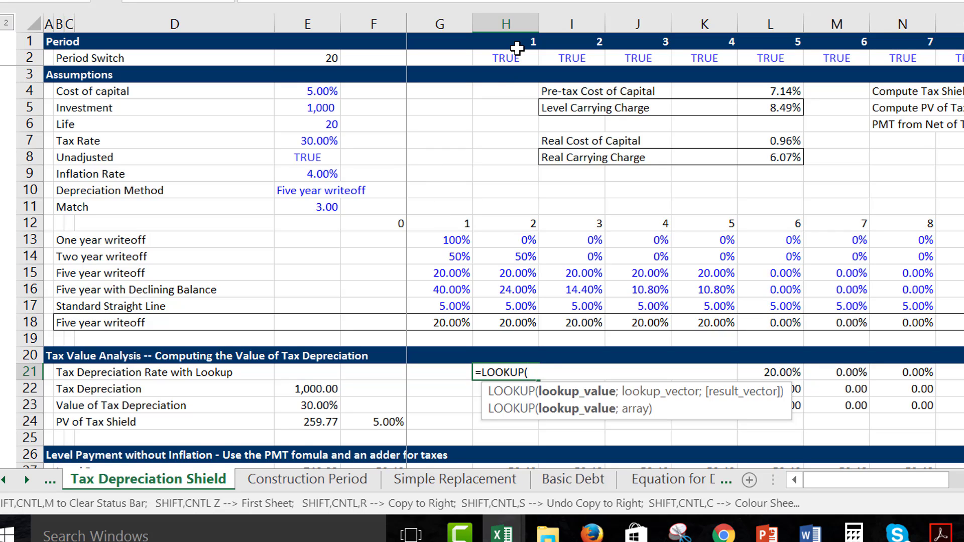
pyautogui.click(517, 46)
pyautogui.write(';')
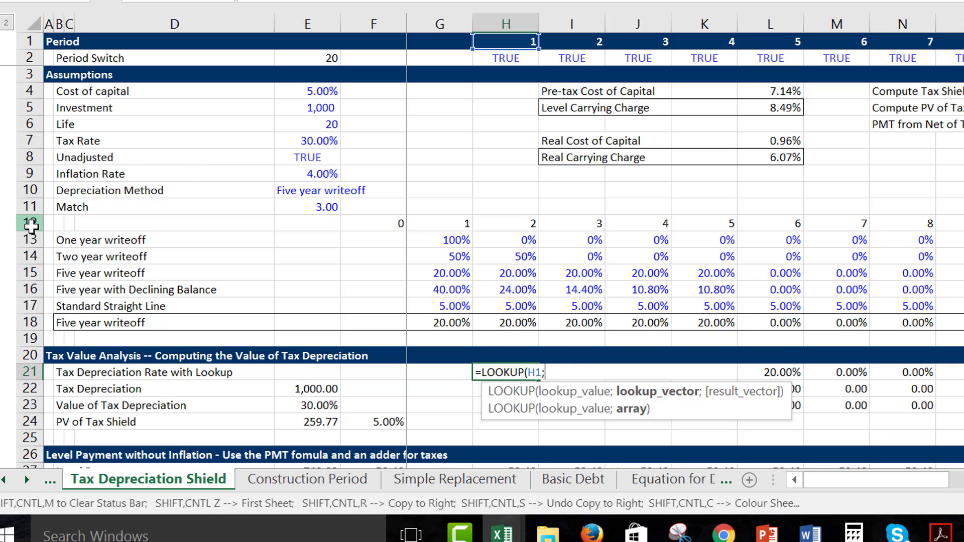
pyautogui.click(31, 226)
pyautogui.write(';')
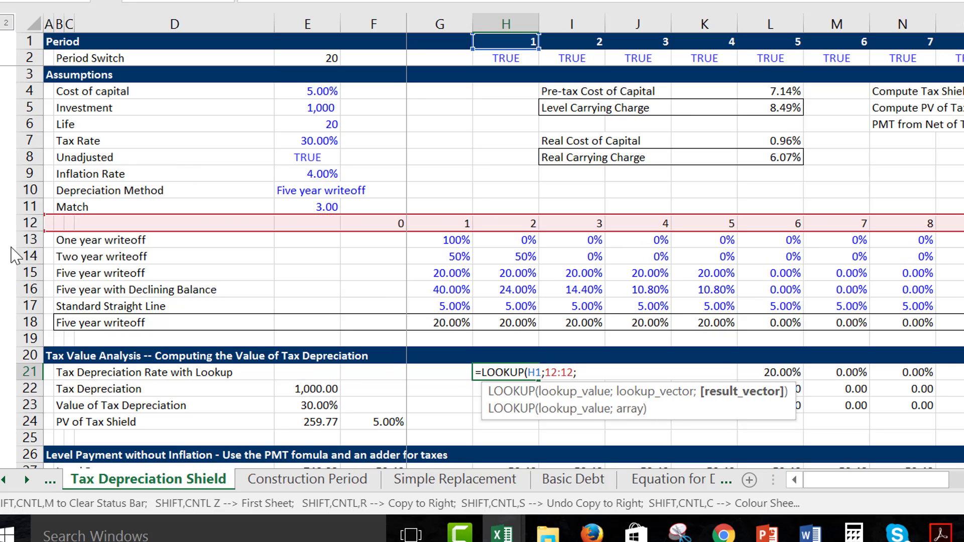
pyautogui.click(37, 320)
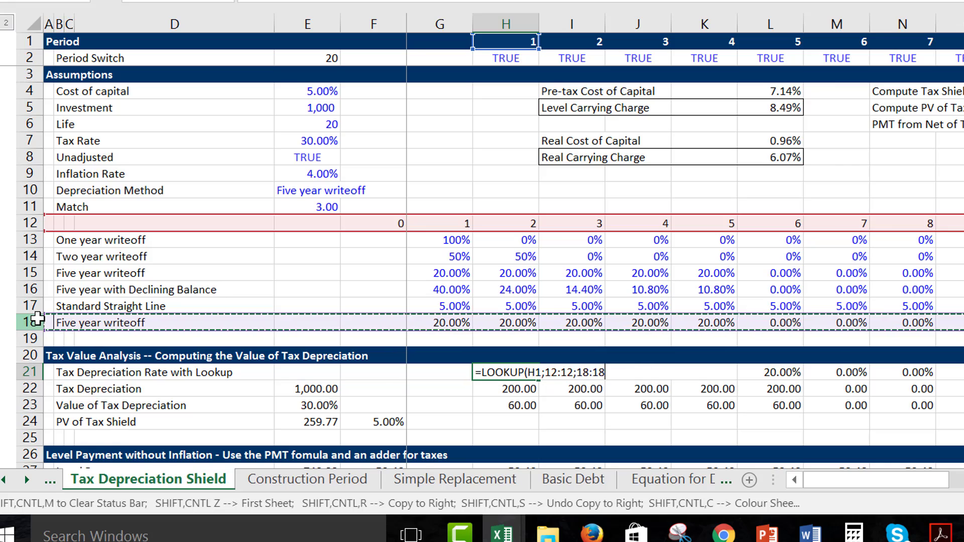
pyautogui.hotkey('ctrl', 'Return')
# Copy the LOOKUP formula from H21 across all periods of the Tax Depreciation Rate row.
pyautogui.hotkey('ctrl', 'shift', 'r')
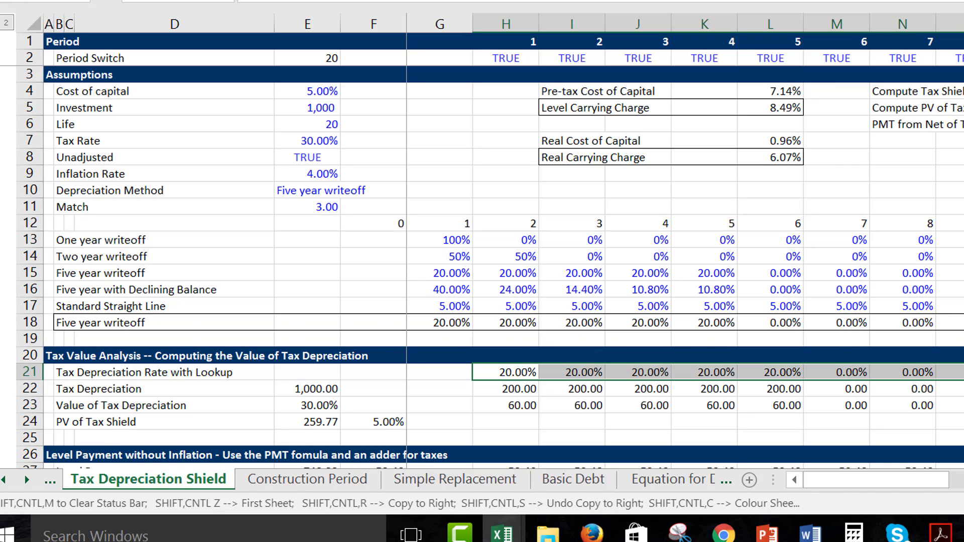
pyautogui.press('Right')
pyautogui.press('Left')
pyautogui.press('Left')
pyautogui.press('Right')
pyautogui.press('Right')
pyautogui.press('Right')
pyautogui.press('Right')
pyautogui.press('Right')
pyautogui.press('Right')
pyautogui.press('Right')
pyautogui.press('Right')
pyautogui.press('Right')
pyautogui.press('Right')
pyautogui.press('Right')
pyautogui.press('Right')
pyautogui.press('Right')
pyautogui.press('Right')
pyautogui.press('Right')
pyautogui.press('Right')
pyautogui.press('Right')
pyautogui.press('Right')
pyautogui.press('Right')
pyautogui.press('Right')
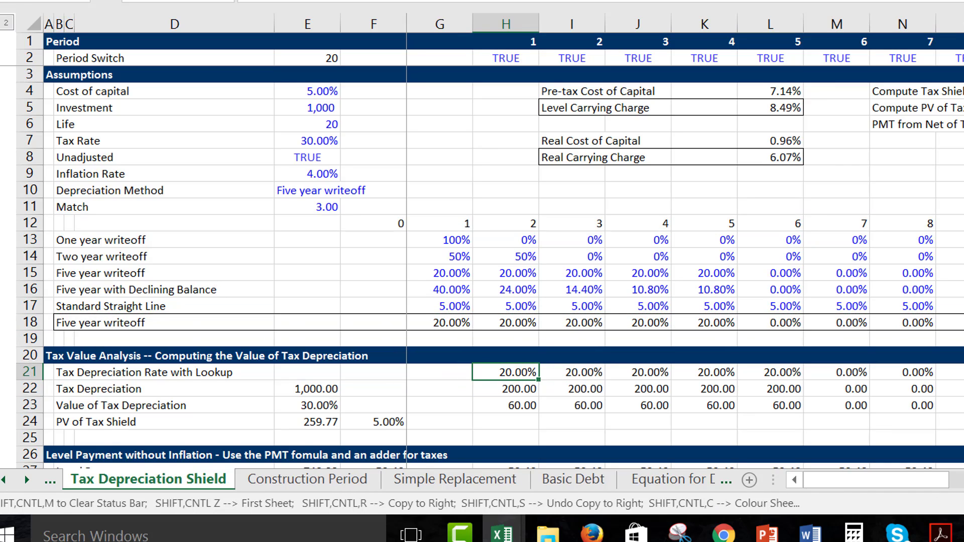
# Check the Tax Depreciation Rate row across the periods and the base amount of the Tax Depreciation row in E22.
pyautogui.press('Left')
pyautogui.press('Left')
pyautogui.press('Left')
pyautogui.press('Left')
pyautogui.press('Left')
pyautogui.press('Left')
pyautogui.press('Left')
pyautogui.press('Left')
pyautogui.press('Left')
pyautogui.press('Left')
pyautogui.press('Left')
pyautogui.press('Left')
pyautogui.press('Left')
pyautogui.press('Left')
pyautogui.press('Left')
pyautogui.press('Left')
pyautogui.press('Left')
pyautogui.press('Left')
pyautogui.press('Left')
pyautogui.press('Left')
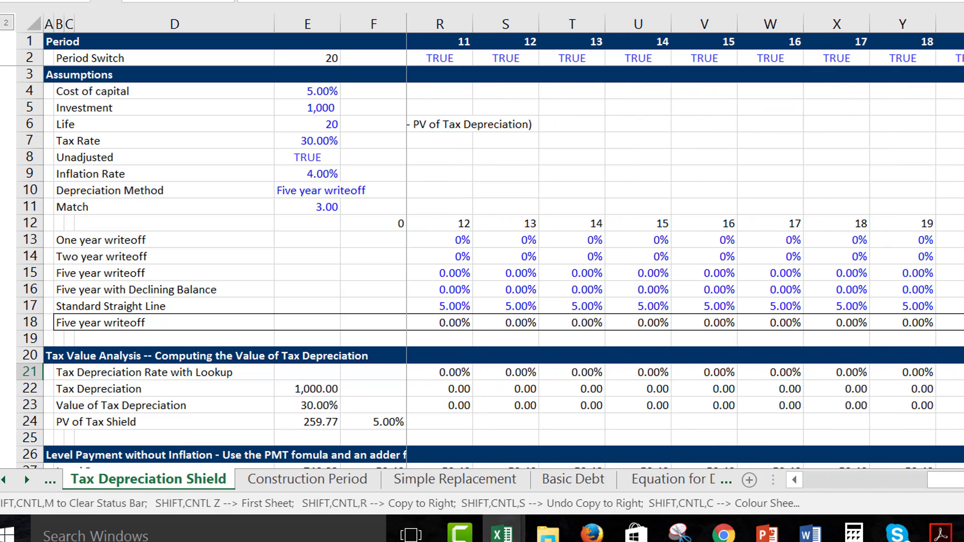
pyautogui.press('Down')
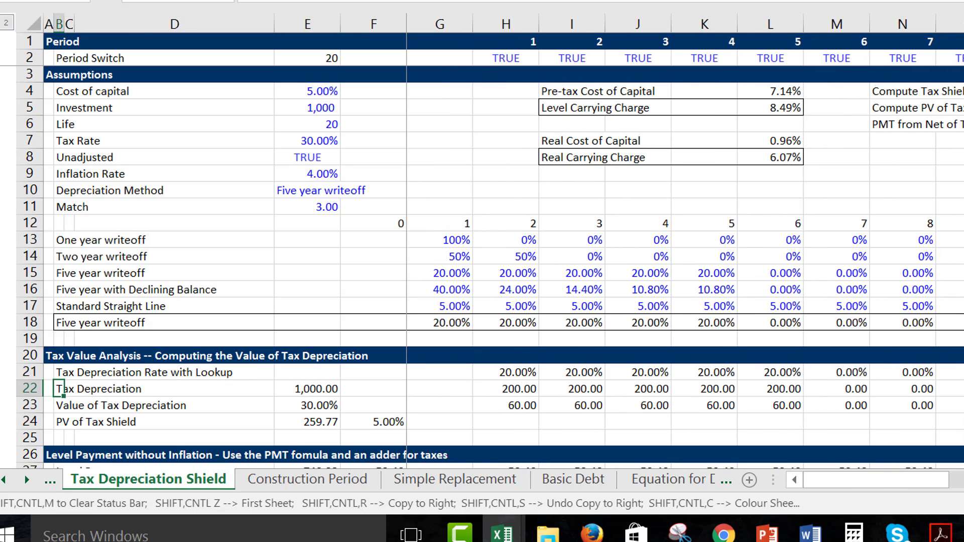
pyautogui.press('Right')
pyautogui.press('Right')
pyautogui.press('Right')
pyautogui.press('Right')
pyautogui.press('Left')
pyautogui.press('Left')
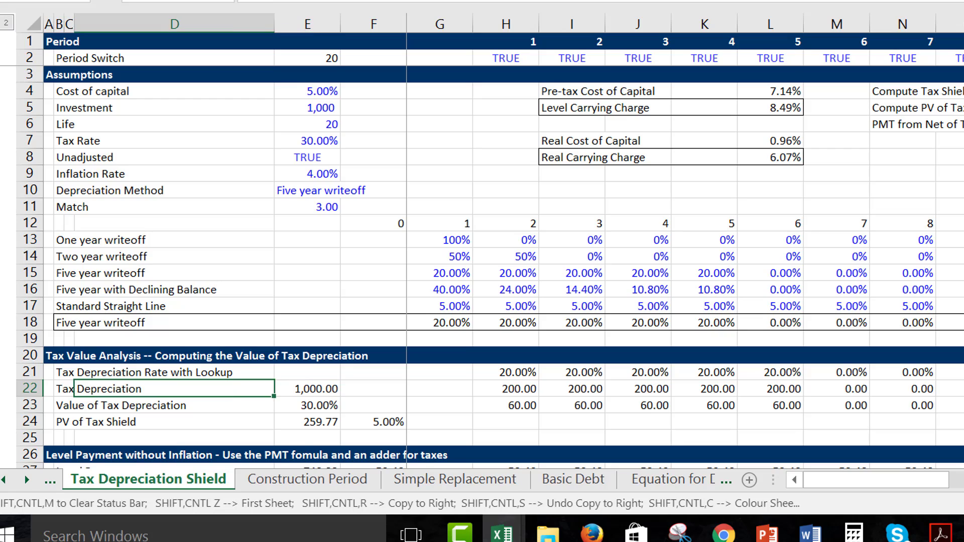
pyautogui.press('Left')
pyautogui.press('Right')
pyautogui.press('Right')
pyautogui.press('Right')
pyautogui.press('Right')
pyautogui.press('Left')
pyautogui.press('Left')
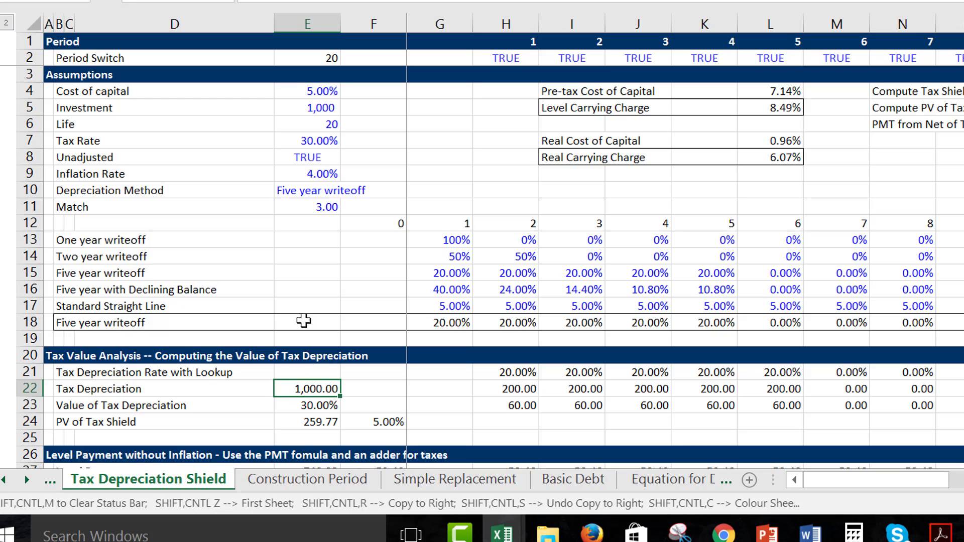
# Enter =$E$22*H21 in H22 to compute the first period's tax depreciation from the fixed base amount and the lookup rate.
pyautogui.press('Right')
pyautogui.press('Right')
pyautogui.press('Right')
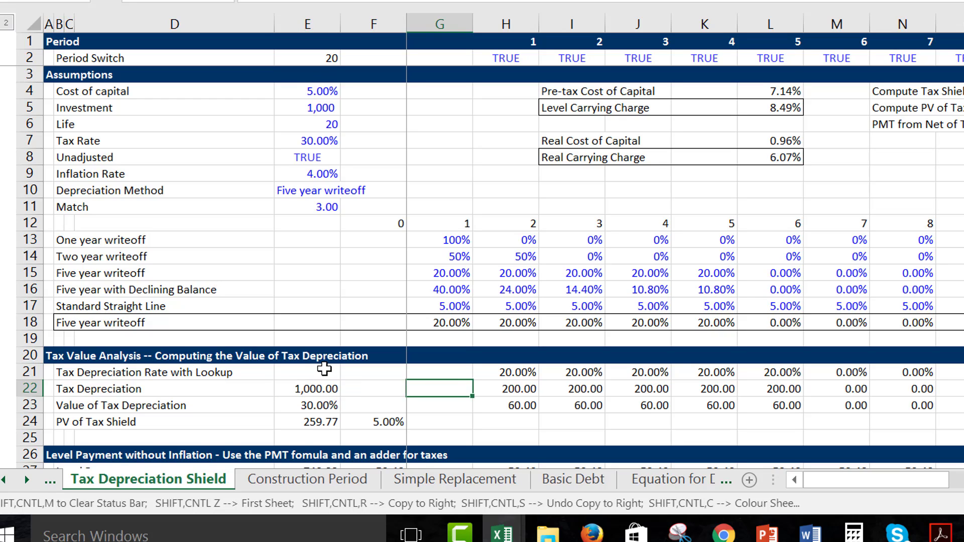
pyautogui.write('=')
pyautogui.press('Left')
pyautogui.press('Left')
pyautogui.press('Left')
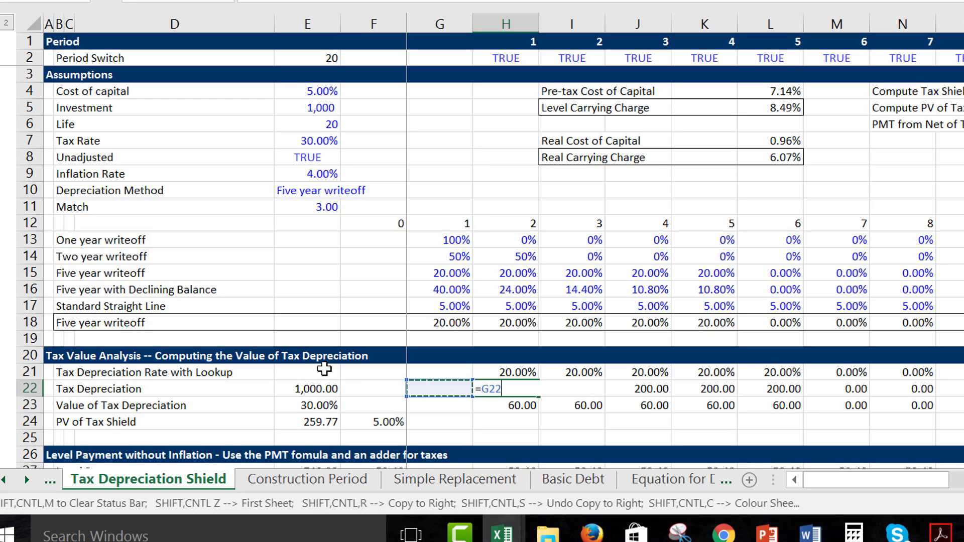
pyautogui.press('F4')
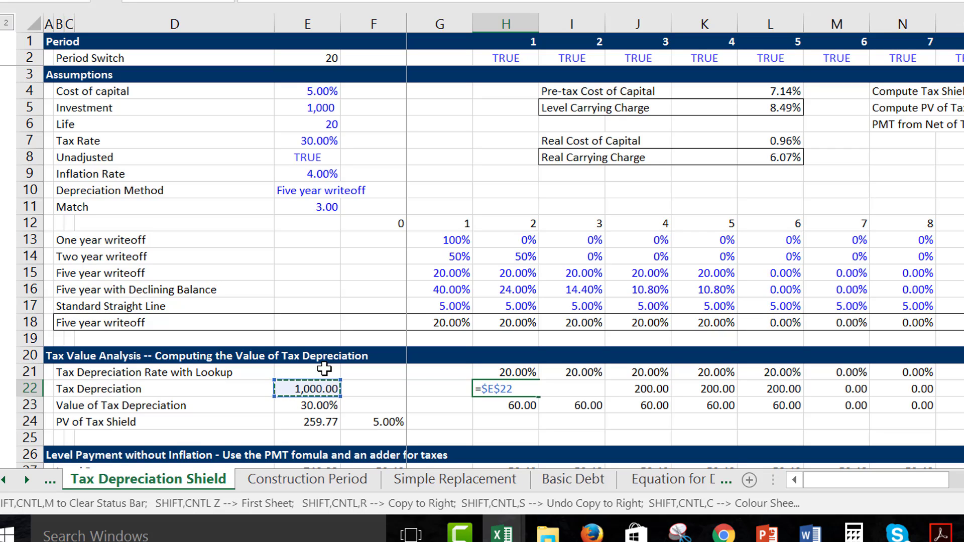
pyautogui.write('*')
pyautogui.press('Up')
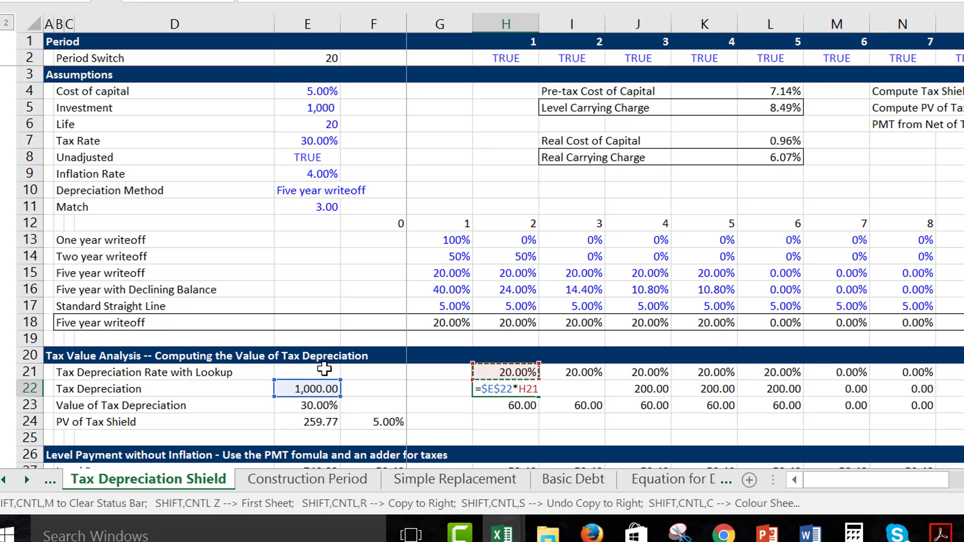
pyautogui.press('Return')
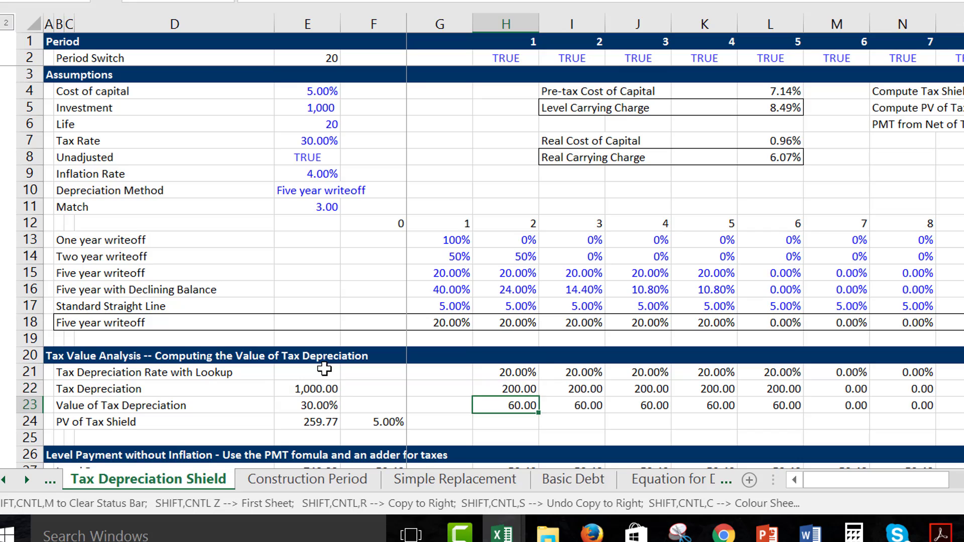
# Copy the tax depreciation formula from H22 across all periods of row 22.
pyautogui.press('Up')
pyautogui.hotkey('ctrl', 'shift', 'r')
pyautogui.press('Right')
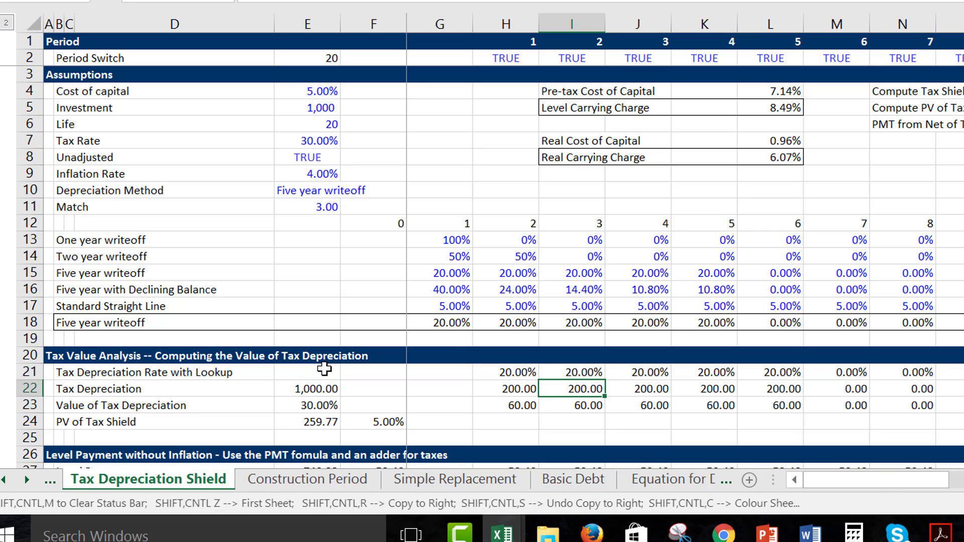
pyautogui.press('Left')
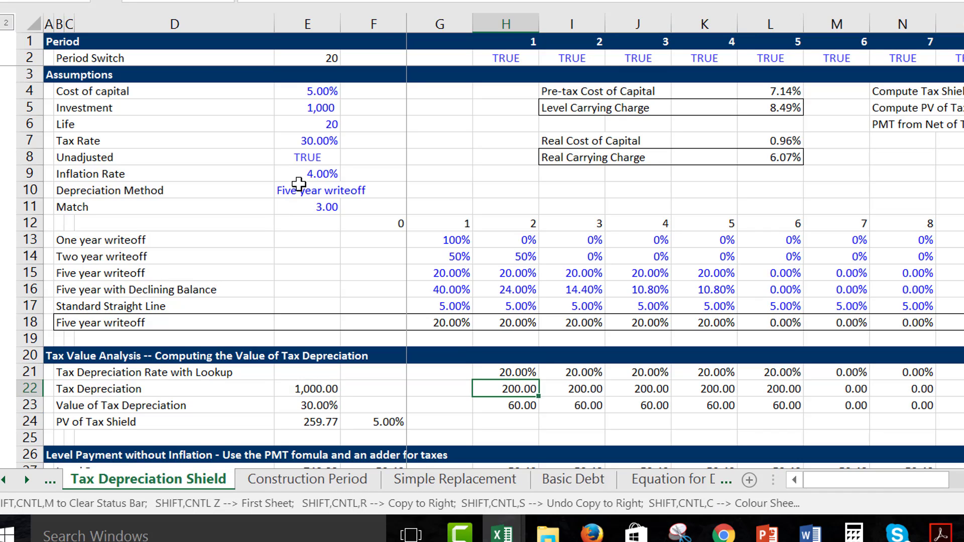
# Set the Depreciation Method in E10 to Standard Straight Line.
pyautogui.click(299, 183)
pyautogui.click(348, 191)
pyautogui.press('Down')
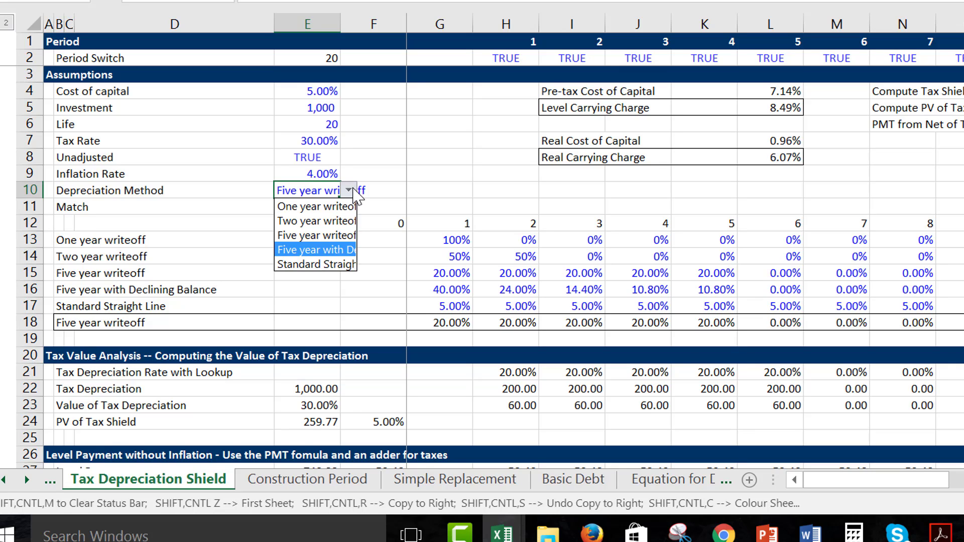
pyautogui.press('Down')
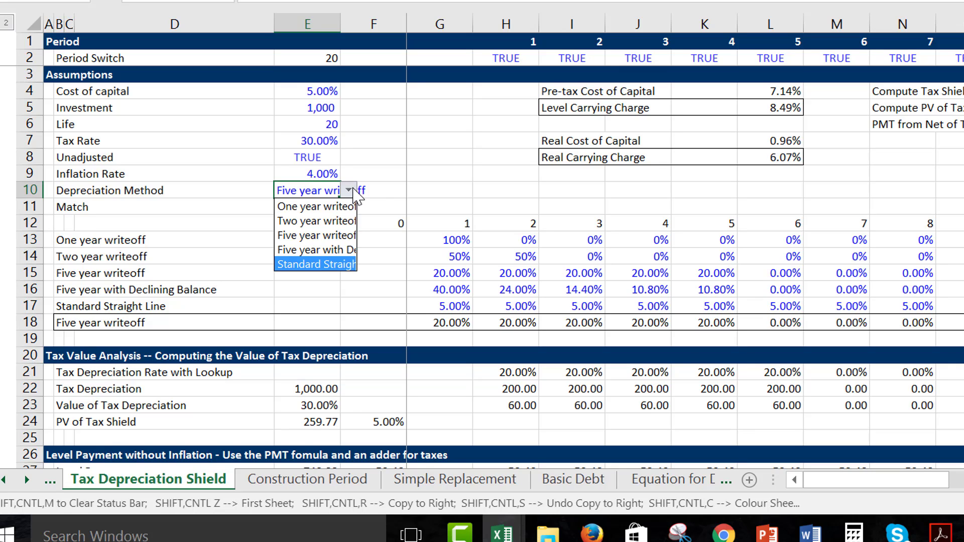
pyautogui.press('Return')
# Examine the tax depreciation rates and amounts across all periods, out to period 40 in column AU.
pyautogui.press('Right')
pyautogui.press('Right')
pyautogui.press('Right')
pyautogui.press('Right')
pyautogui.press('Right')
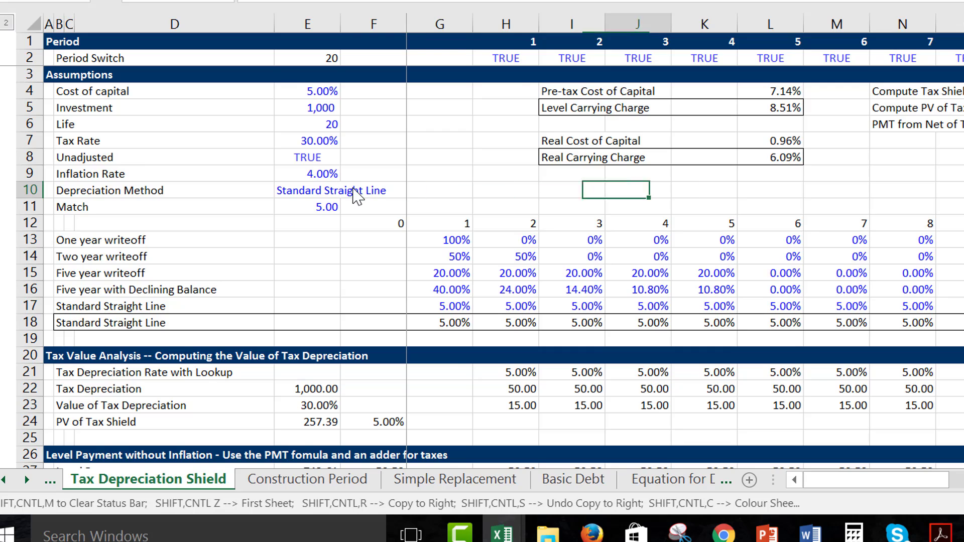
pyautogui.press('Right')
pyautogui.press('Right')
pyautogui.press('Right')
pyautogui.press('Right')
pyautogui.press('Right')
pyautogui.press('Right')
pyautogui.press('Right')
pyautogui.press('Right')
pyautogui.press('Right')
pyautogui.press('Right')
pyautogui.press('Right')
pyautogui.press('Right')
pyautogui.press('Right')
pyautogui.press('Right')
pyautogui.press('Right')
pyautogui.press('Right')
pyautogui.press('Right')
pyautogui.press('Right')
pyautogui.press('Right')
pyautogui.press('Right')
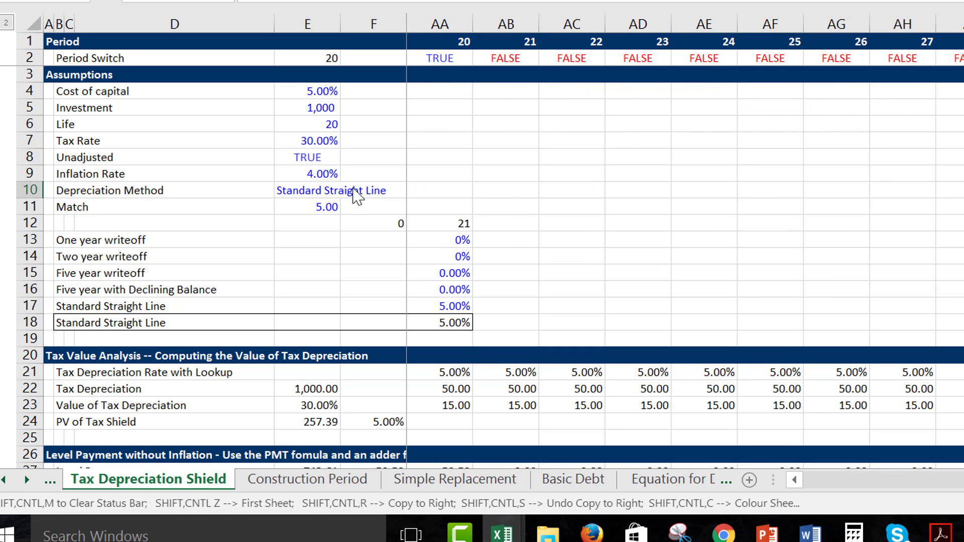
pyautogui.press('Right')
pyautogui.press('Right')
pyautogui.press('Right')
pyautogui.press('Right')
pyautogui.press('Right')
pyautogui.press('Right')
pyautogui.press('Right')
pyautogui.press('Right')
pyautogui.press('Right')
pyautogui.press('Right')
pyautogui.press('Right')
pyautogui.press('Right')
pyautogui.press('Right')
pyautogui.press('Right')
pyautogui.press('Right')
pyautogui.press('Right')
pyautogui.press('Right')
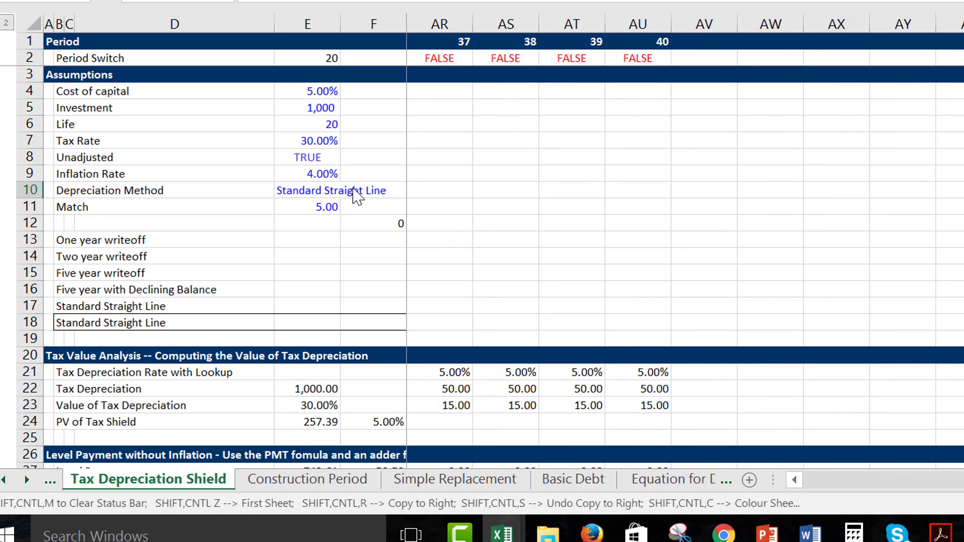
pyautogui.press('Left')
pyautogui.press('Down')
pyautogui.press('Down')
pyautogui.press('Down')
pyautogui.press('Down')
pyautogui.press('Down')
pyautogui.press('Down')
pyautogui.press('Down')
pyautogui.press('Down')
pyautogui.press('Down')
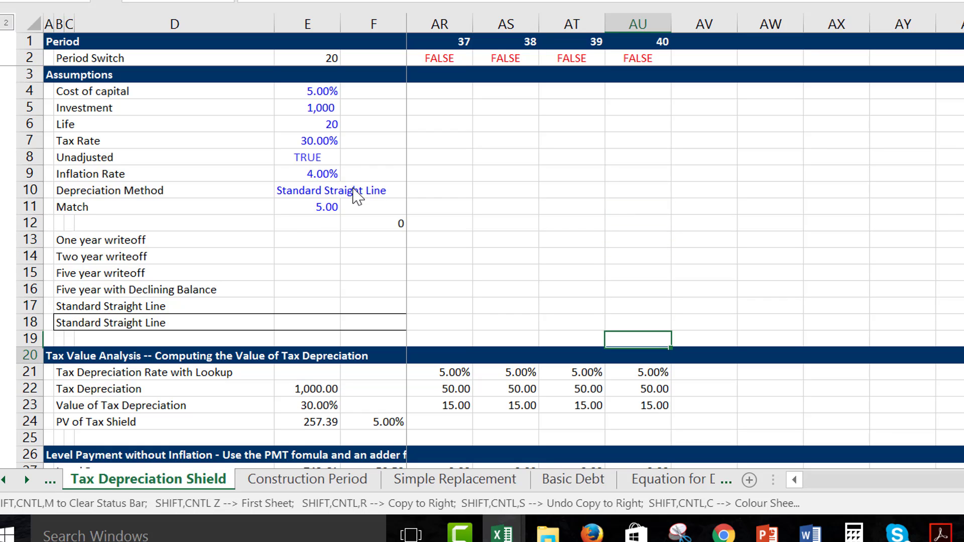
pyautogui.press('Down')
pyautogui.press('Down')
pyautogui.press('Down')
pyautogui.hotkey('ctrl', 'Left')
pyautogui.press('Left')
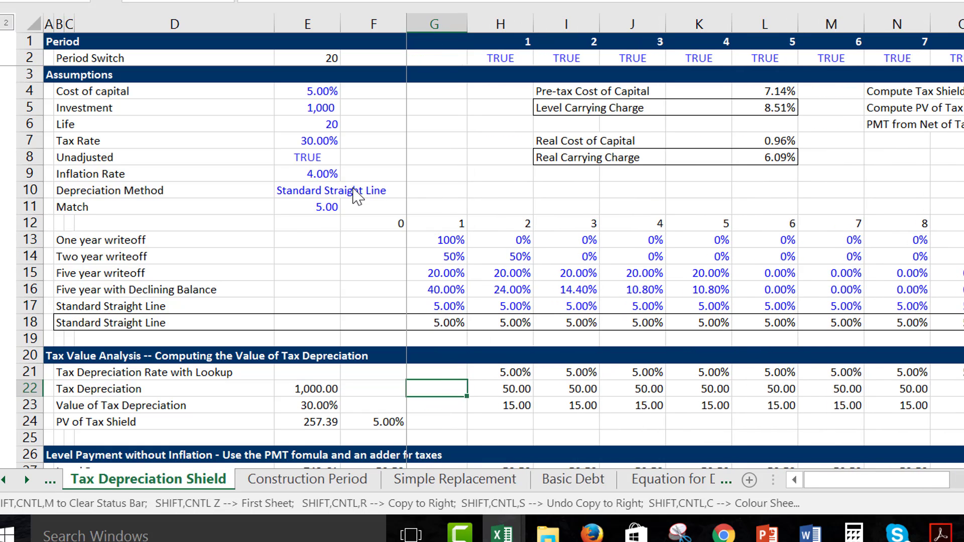
# Inspect the tax depreciation formula in H22 and leave it as it is.
pyautogui.press('Left')
pyautogui.press('Right')
pyautogui.press('Right')
pyautogui.press('F2')
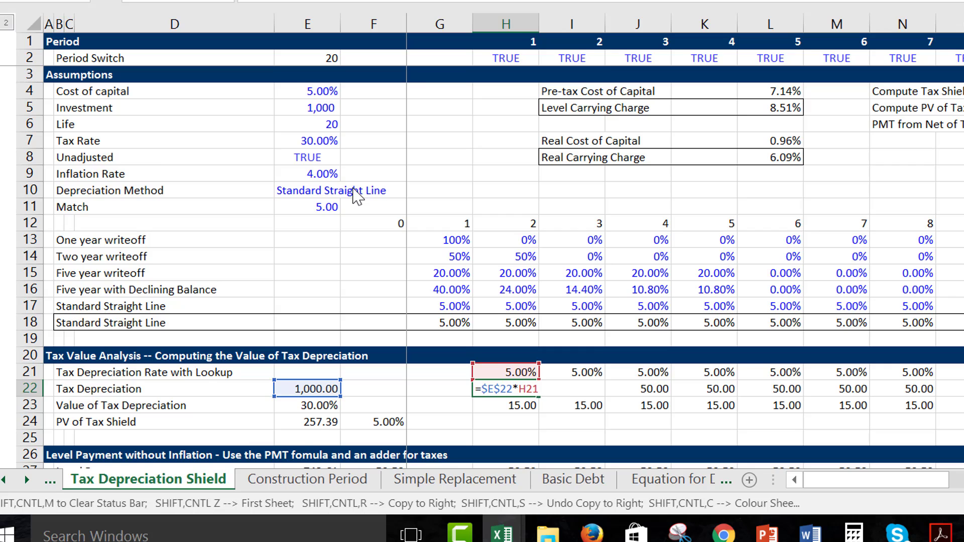
pyautogui.press('Escape')
# Set the Standard Straight Line rate for schedule year 21 in AA17 to 0%.
pyautogui.press('Up')
pyautogui.press('Right')
pyautogui.press('Right')
pyautogui.press('Right')
pyautogui.press('Right')
pyautogui.press('Right')
pyautogui.press('Right')
pyautogui.press('Right')
pyautogui.press('Right')
pyautogui.press('Right')
pyautogui.press('Right')
pyautogui.press('Right')
pyautogui.press('Right')
pyautogui.press('Right')
pyautogui.press('Right')
pyautogui.press('Right')
pyautogui.press('Right')
pyautogui.press('Right')
pyautogui.press('Right')
pyautogui.press('Right')
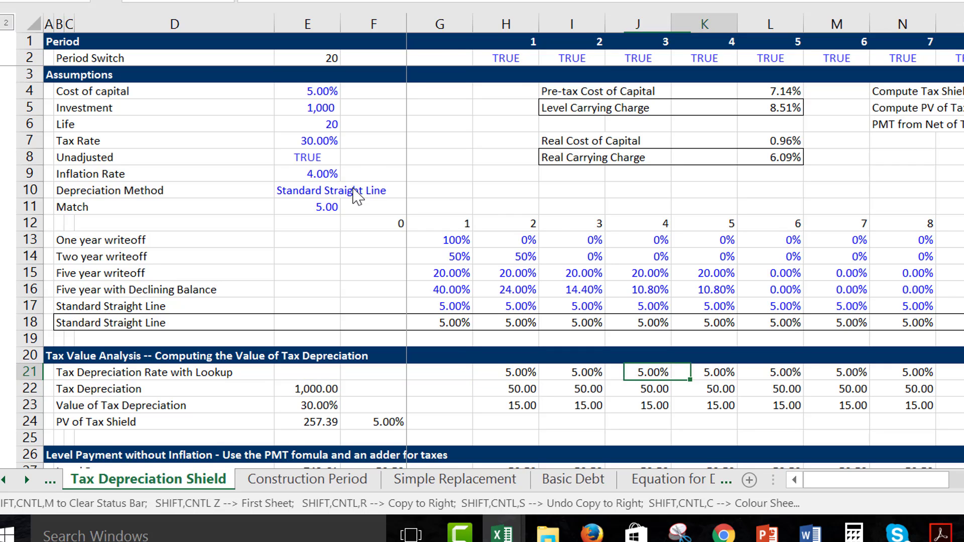
pyautogui.press('Right')
pyautogui.press('Right')
pyautogui.press('Right')
pyautogui.press('Right')
pyautogui.press('Right')
pyautogui.press('Right')
pyautogui.press('Right')
pyautogui.press('Right')
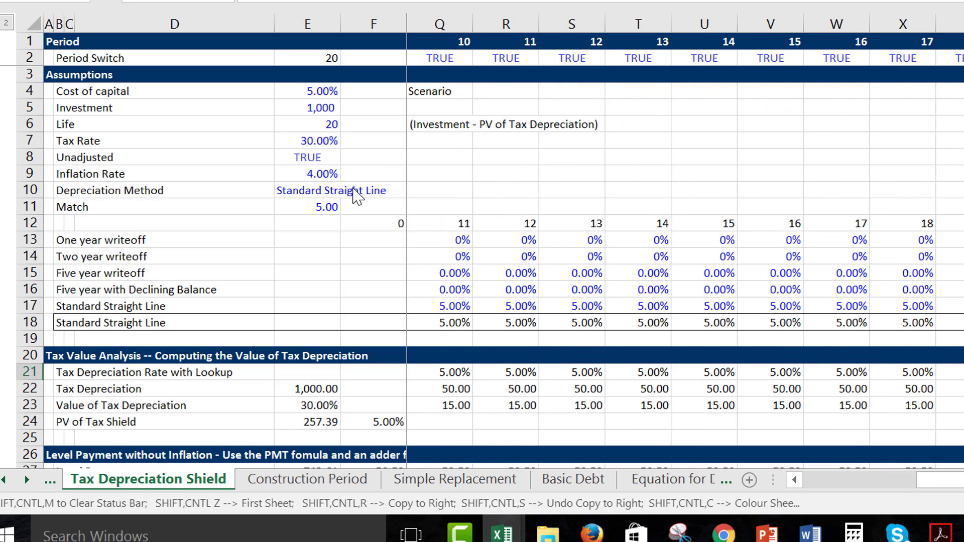
pyautogui.press('Up')
pyautogui.press('Up')
pyautogui.press('Up')
pyautogui.press('Up')
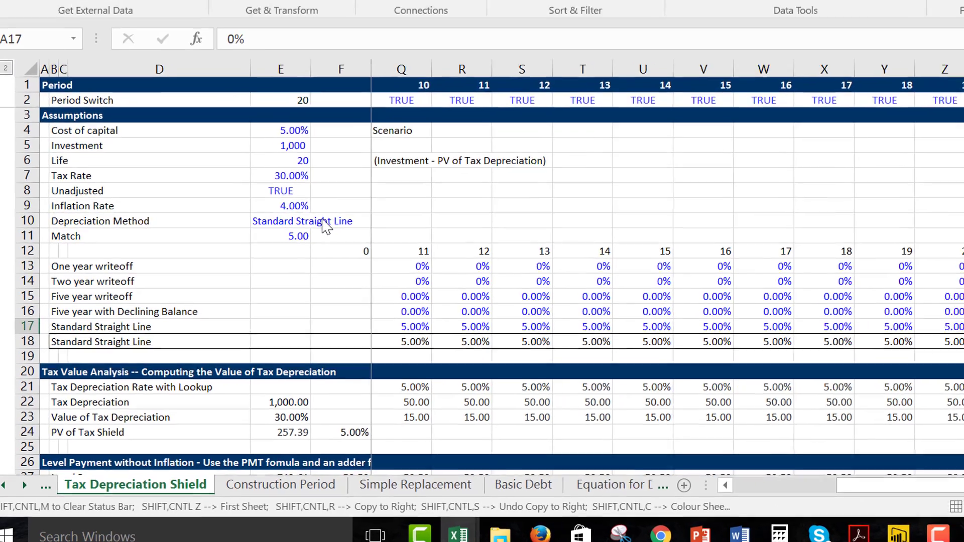
pyautogui.press('Down')
pyautogui.press('Down')
pyautogui.press('Down')
pyautogui.press('Down')
pyautogui.press('Down')
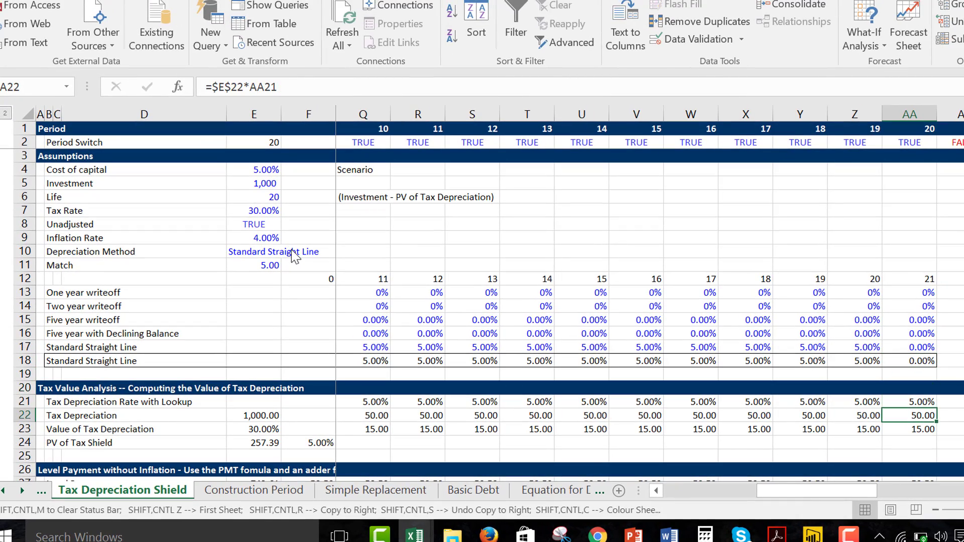
# Examine the tax depreciation beyond period 20 and the ranges used by the LOOKUP formula in AB21.
pyautogui.press('Right')
pyautogui.press('Right')
pyautogui.press('Right')
pyautogui.press('Right')
pyautogui.press('Right')
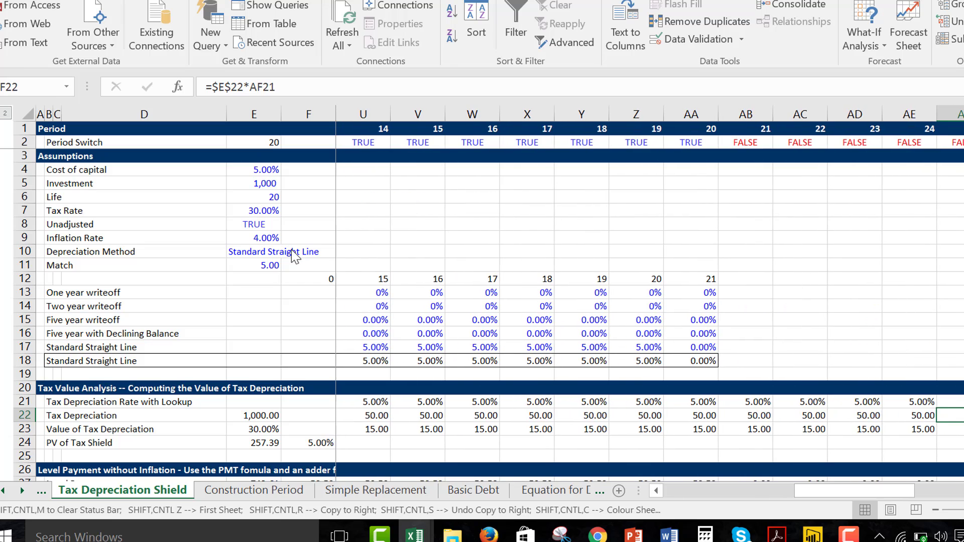
pyautogui.press('Left')
pyautogui.press('Left')
pyautogui.press('Left')
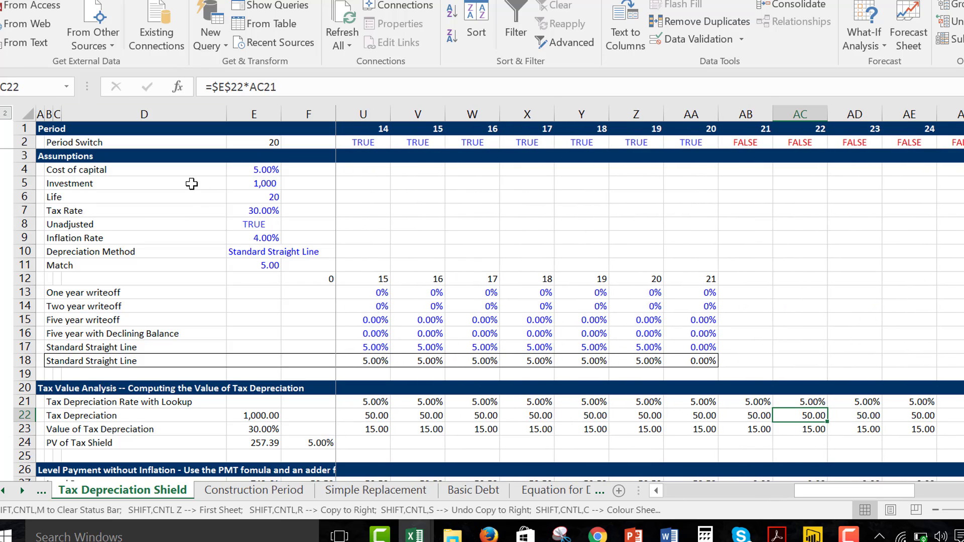
pyautogui.press('Left')
pyautogui.press('Up')
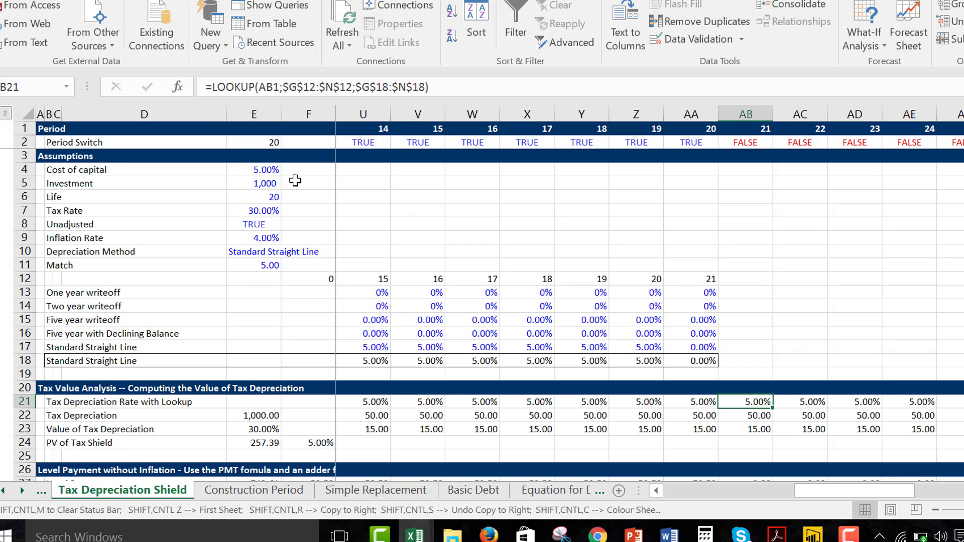
pyautogui.click(849, 535)
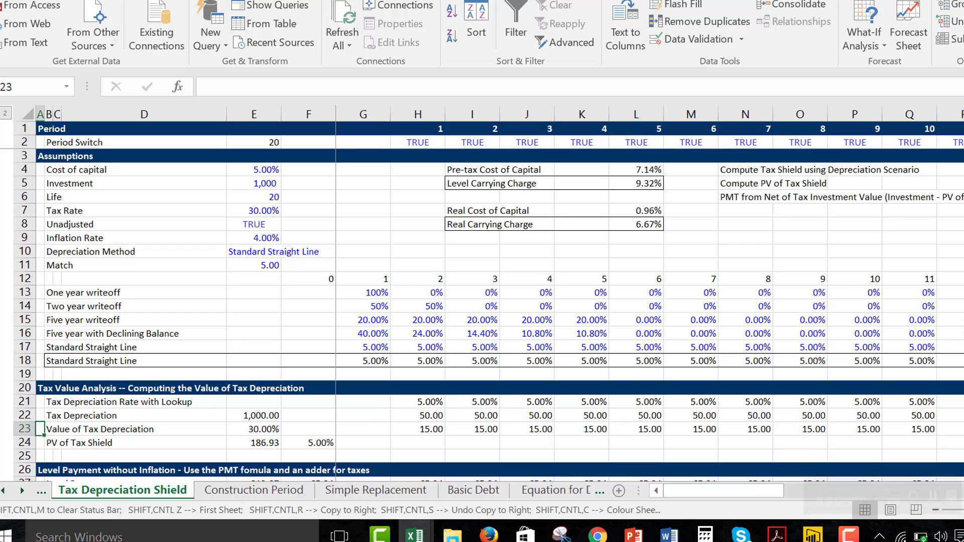
# Review the Tax Value Analysis section and the source of the Tax Depreciation base amount in E22.
pyautogui.press('Down')
pyautogui.press('Down')
pyautogui.press('Down')
pyautogui.press('Down')
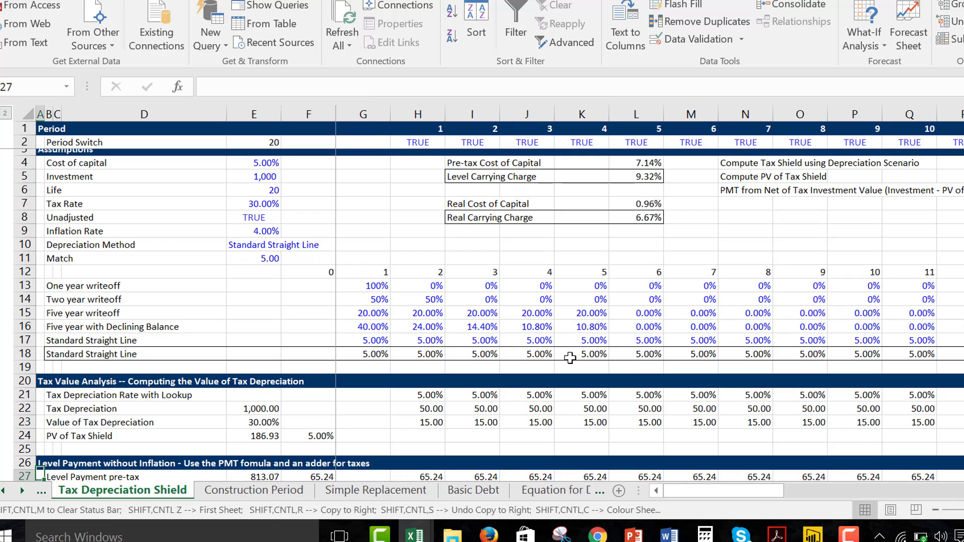
pyautogui.press('Up')
pyautogui.press('Up')
pyautogui.press('Up')
pyautogui.press('Up')
pyautogui.press('Up')
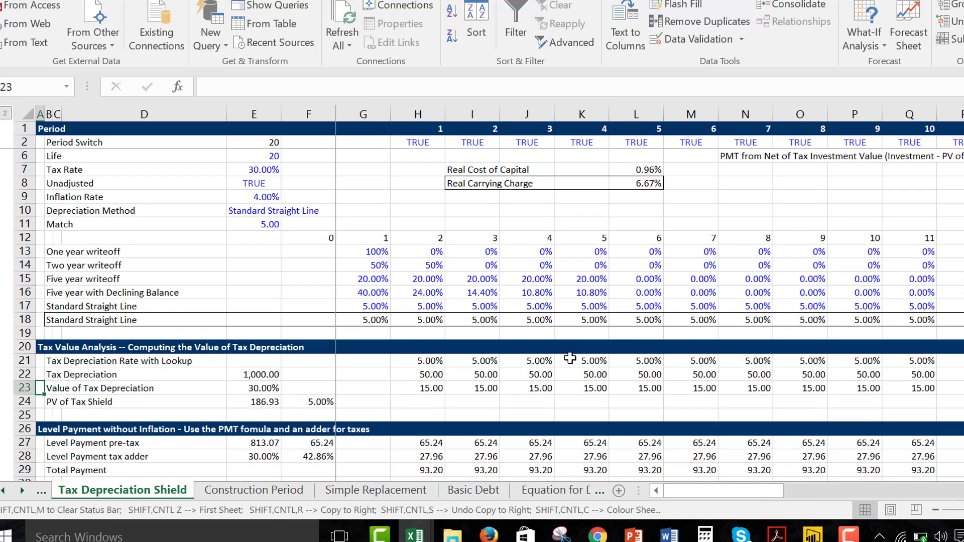
pyautogui.press('Right')
pyautogui.press('Right')
pyautogui.press('Right')
pyautogui.press('Right')
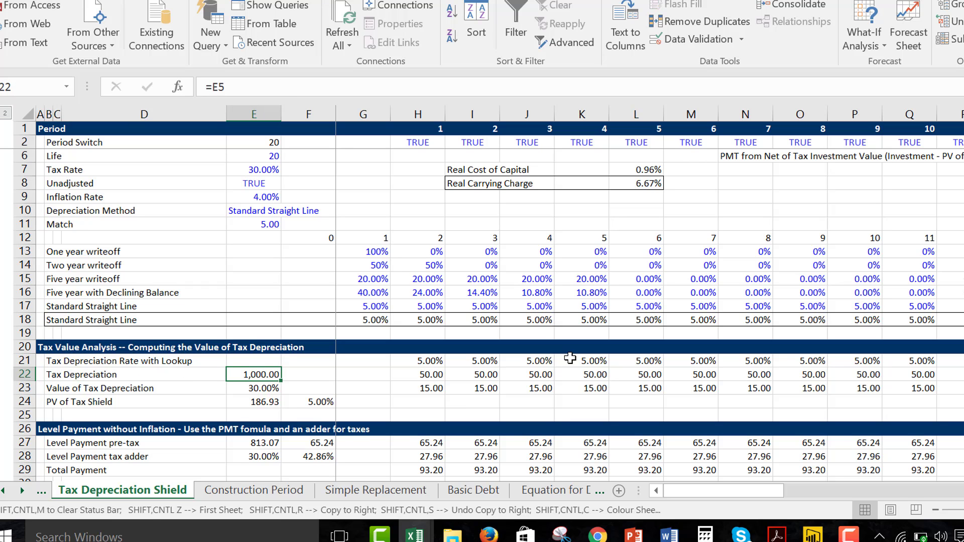
# Review the Level Payment section, from the pre-tax base in E27 down to the Cash Flow and Verification heading.
pyautogui.press('Down')
pyautogui.press('Down')
pyautogui.press('Down')
pyautogui.press('Down')
pyautogui.press('Down')
pyautogui.press('Down')
pyautogui.press('Down')
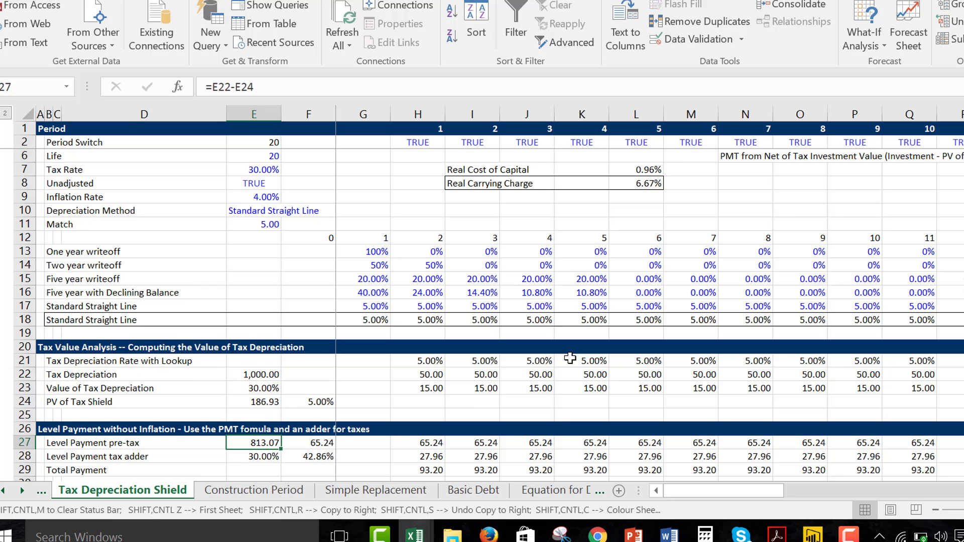
pyautogui.press('Down')
pyautogui.press('Down')
pyautogui.press('Down')
pyautogui.press('Down')
pyautogui.press('Up')
pyautogui.press('Up')
pyautogui.press('Up')
pyautogui.press('Up')
pyautogui.press('Up')
pyautogui.press('Up')
pyautogui.press('Up')
pyautogui.press('Up')
pyautogui.press('Up')
pyautogui.press('Up')
pyautogui.press('Up')
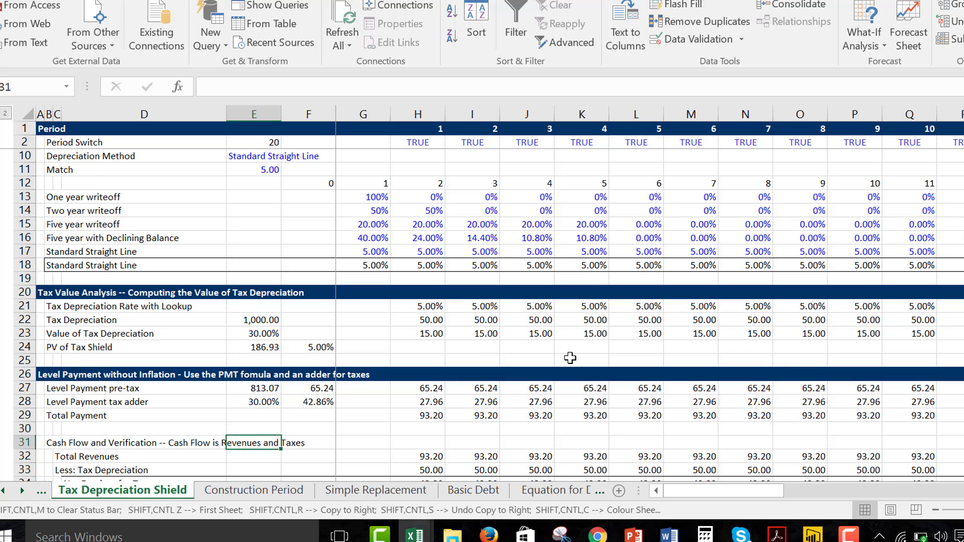
pyautogui.press('Down')
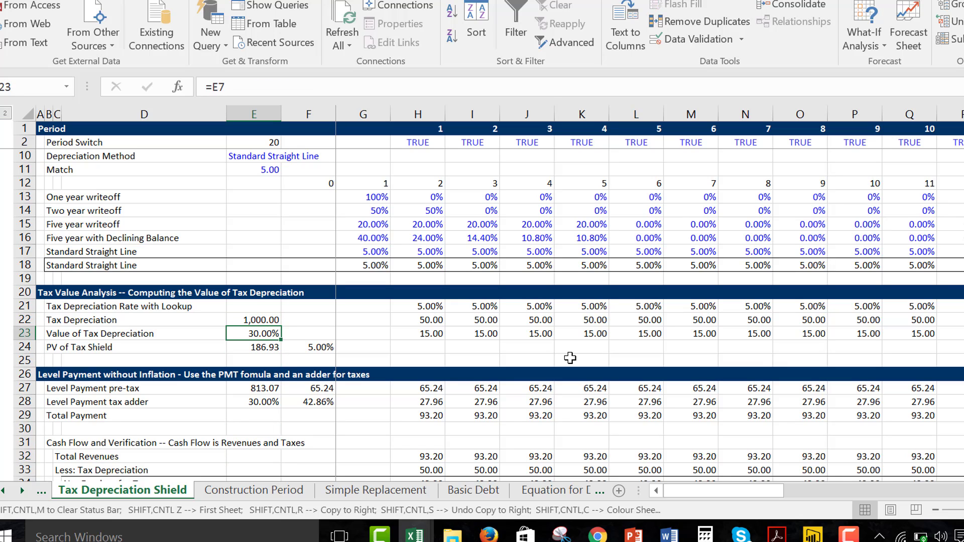
# Inspect the formulas behind the tax rate in E23 and the PV of Tax Shield in E24 without changing them.
pyautogui.press('F2')
pyautogui.press('Escape')
pyautogui.press('Down')
pyautogui.press('F2')
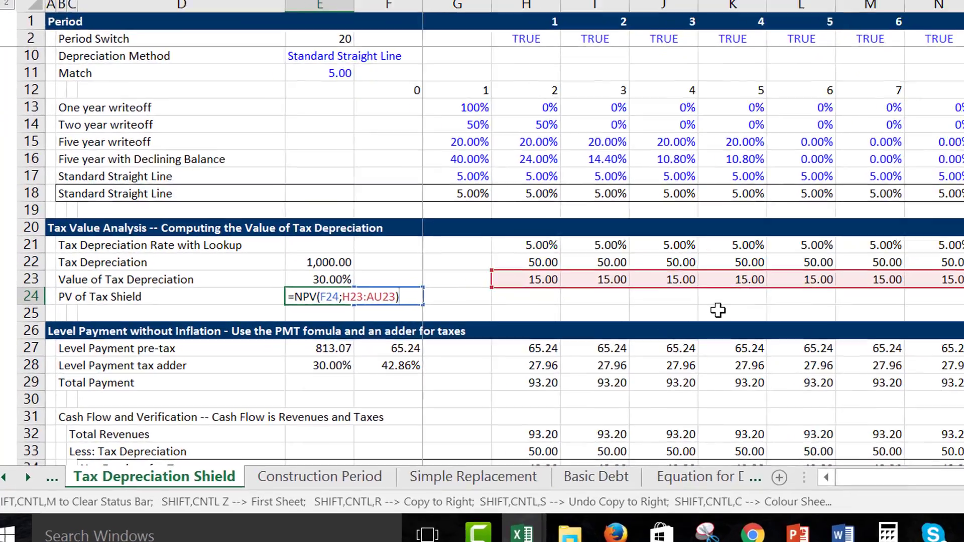
pyautogui.press('Escape')
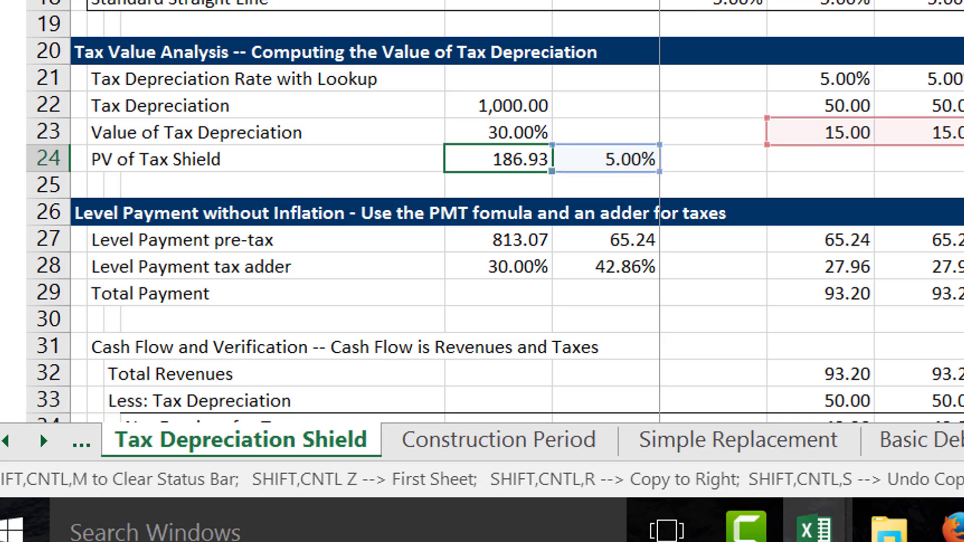
# Inspect the formulas behind the period 1 Value of Tax Depreciation in H23 and the discount rate in F24 without changing them.
pyautogui.press('Up')
pyautogui.press('Right')
pyautogui.press('Right')
pyautogui.press('Right')
pyautogui.press('F2')
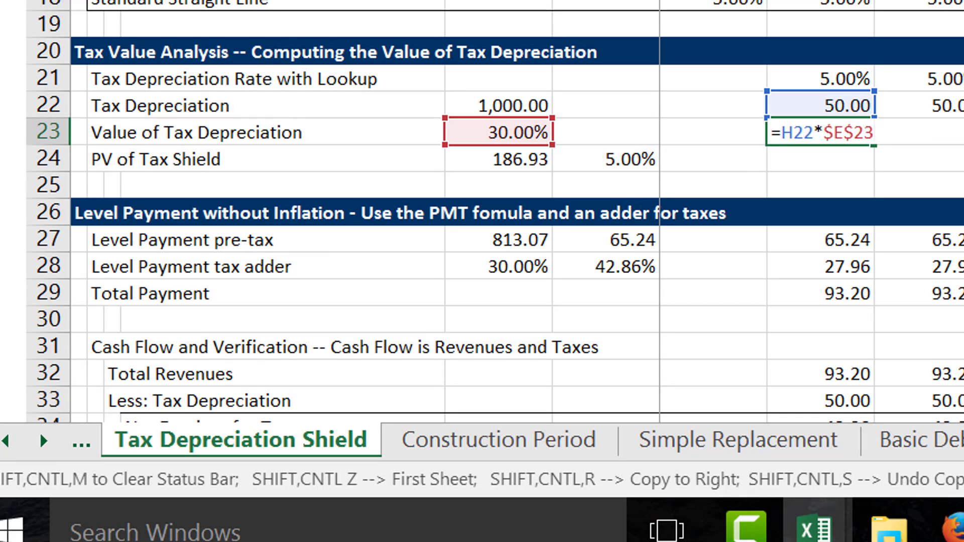
pyautogui.press('Escape')
pyautogui.press('Down')
pyautogui.press('Left')
pyautogui.press('Left')
pyautogui.press('Left')
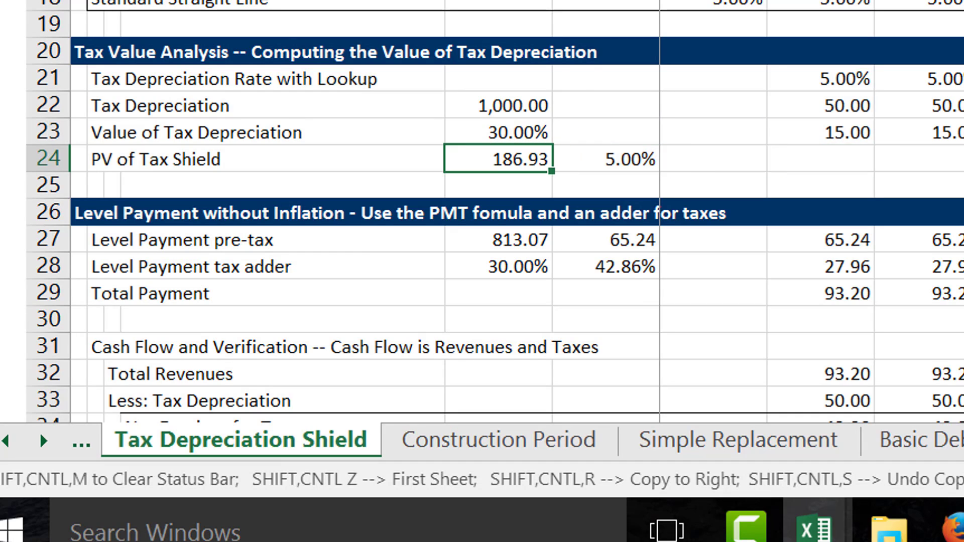
pyautogui.press('Down')
pyautogui.press('Up')
pyautogui.press('Right')
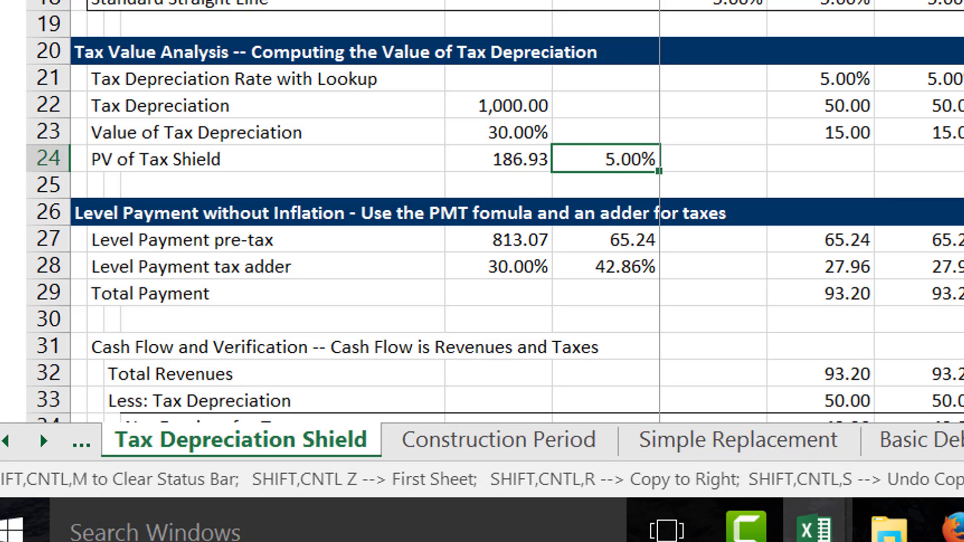
pyautogui.write('=E4')
pyautogui.press('Escape')
# In the Assumptions, set the cost of capital to 8%, the tax rate to 40% and the inflation rate to 3%.
pyautogui.press('Up')
pyautogui.press('Up')
pyautogui.press('Up')
pyautogui.press('Up')
pyautogui.press('Up')
pyautogui.press('Up')
pyautogui.press('Up')
pyautogui.press('Up')
pyautogui.press('Up')
pyautogui.press('Up')
pyautogui.press('Up')
pyautogui.press('Up')
pyautogui.press('Up')
pyautogui.press('Up')
pyautogui.press('Up')
pyautogui.press('Up')
pyautogui.press('Up')
pyautogui.press('Up')
pyautogui.press('Up')
pyautogui.press('Up')
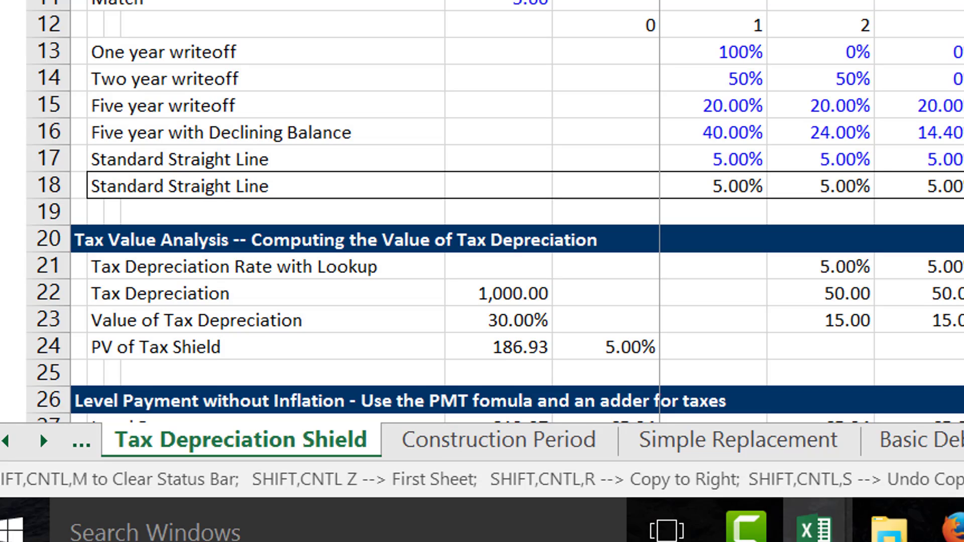
pyautogui.press('Return')
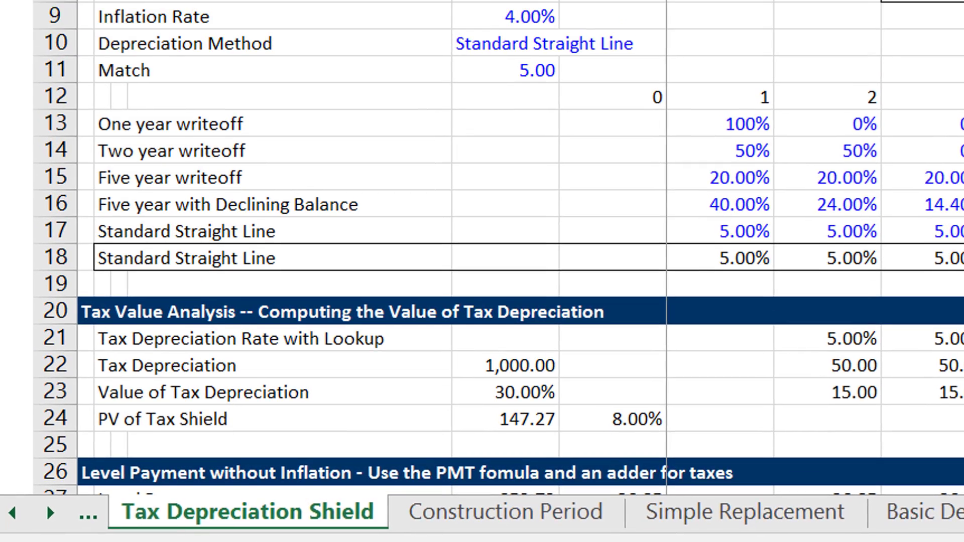
pyautogui.write('40')
pyautogui.press('Return')
pyautogui.press('Down')
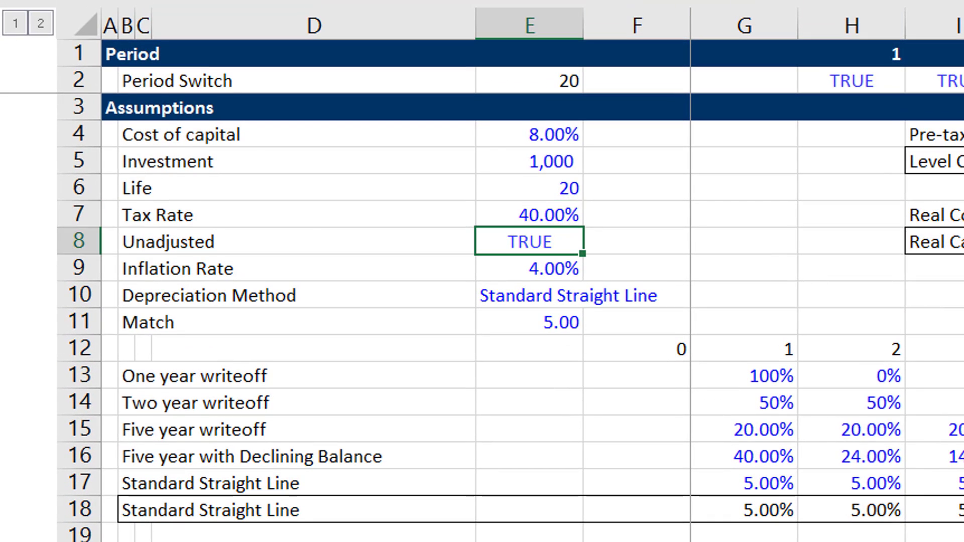
pyautogui.press('Down')
pyautogui.write('3')
pyautogui.press('Return')
# Inspect the formula for the Level Payment pre-tax base in E27 and the PMT formula in F27.
pyautogui.press('Down')
pyautogui.press('Down')
pyautogui.press('Down')
pyautogui.press('Down')
pyautogui.press('Down')
pyautogui.press('Down')
pyautogui.press('Down')
pyautogui.press('Down')
pyautogui.press('Down')
pyautogui.press('Down')
pyautogui.press('Down')
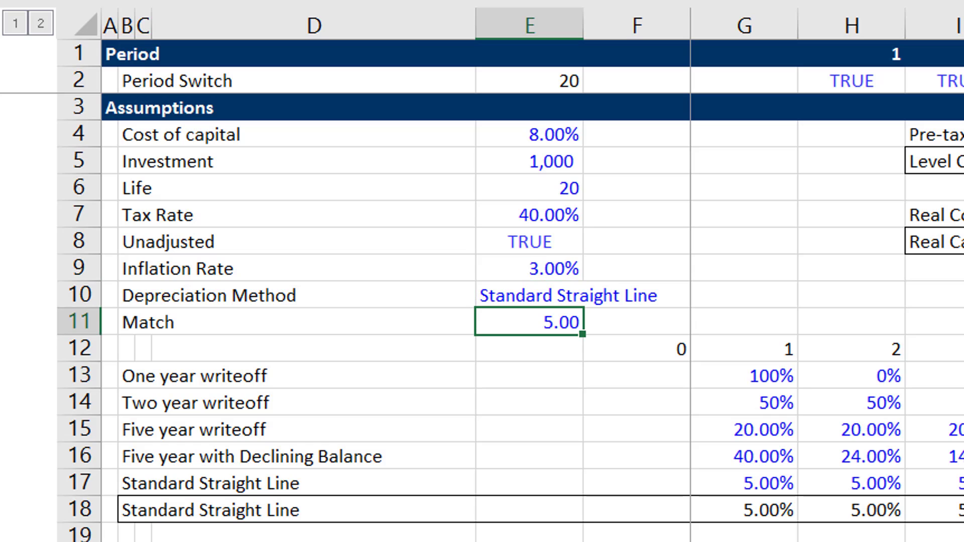
pyautogui.press('Down')
pyautogui.press('Down')
pyautogui.press('Down')
pyautogui.press('Down')
pyautogui.press('Down')
pyautogui.press('Down')
pyautogui.press('Down')
pyautogui.press('Down')
pyautogui.press('Down')
pyautogui.press('Down')
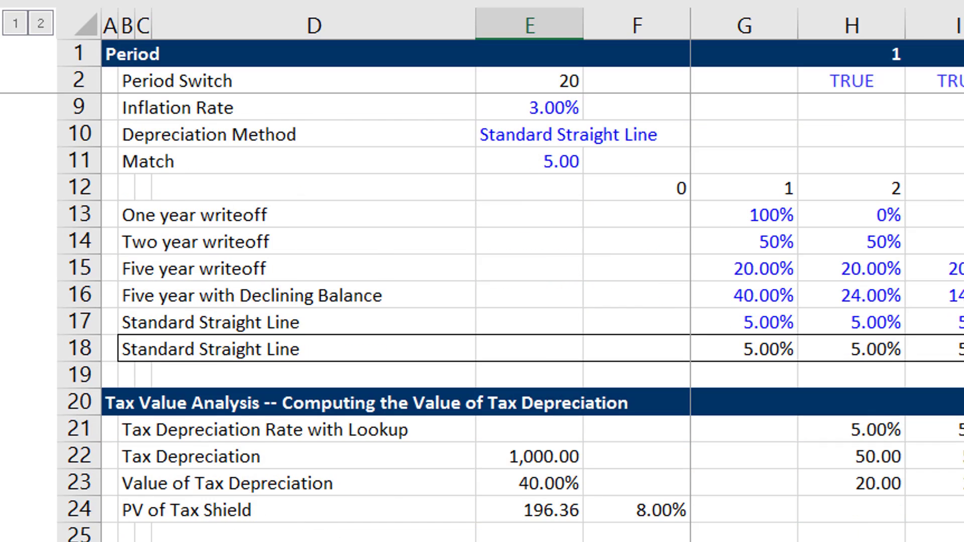
pyautogui.press('Up')
pyautogui.press('Up')
pyautogui.press('Up')
pyautogui.press('Up')
pyautogui.press('Up')
pyautogui.press('Up')
pyautogui.press('Down')
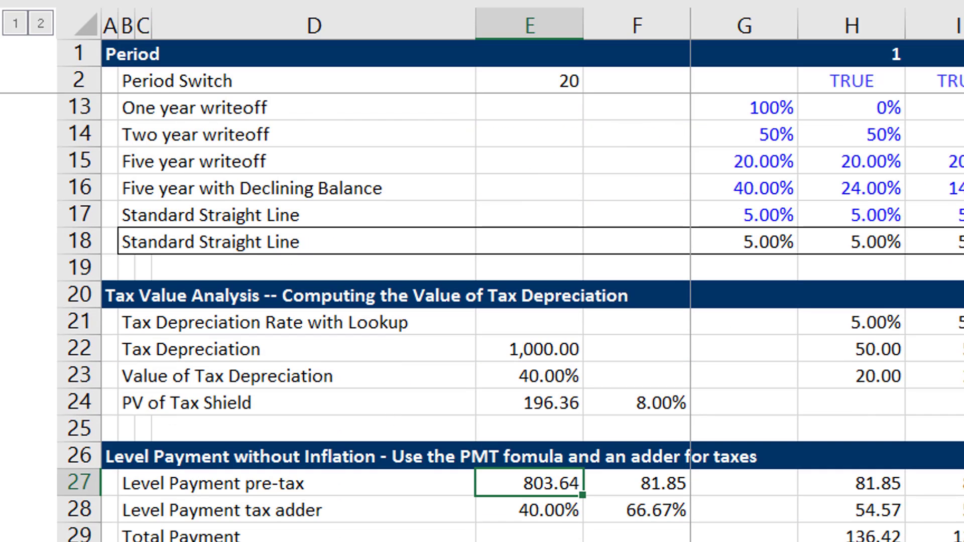
pyautogui.press('Down')
pyautogui.press('Up')
pyautogui.write('=E22-E24')
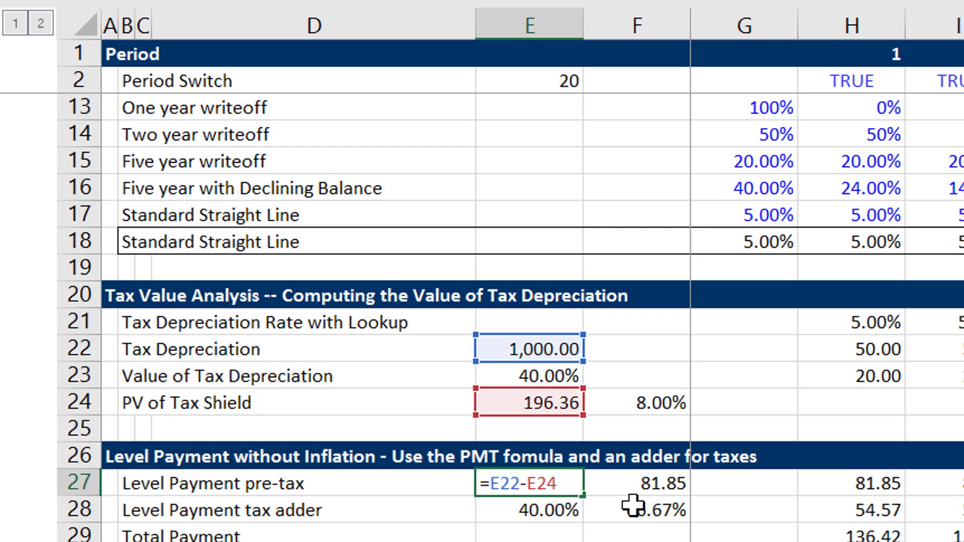
pyautogui.hotkey('ctrl', 'Return')
pyautogui.press('Right')
pyautogui.press('F2')
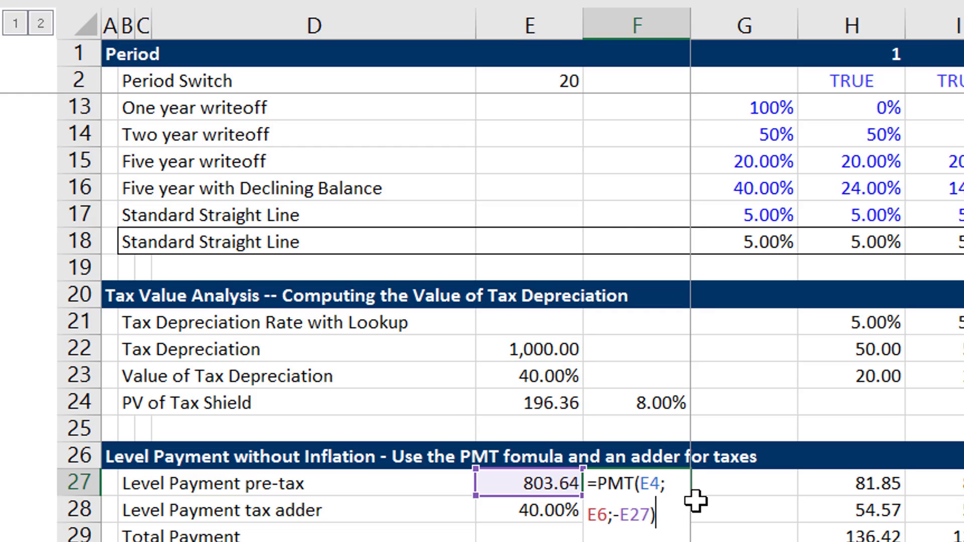
pyautogui.hotkey('ctrl', 'Return')
# Review the Level Payment rows and the Cash Flow and Verification section down to the Inflated Payment heading.
pyautogui.press('Up')
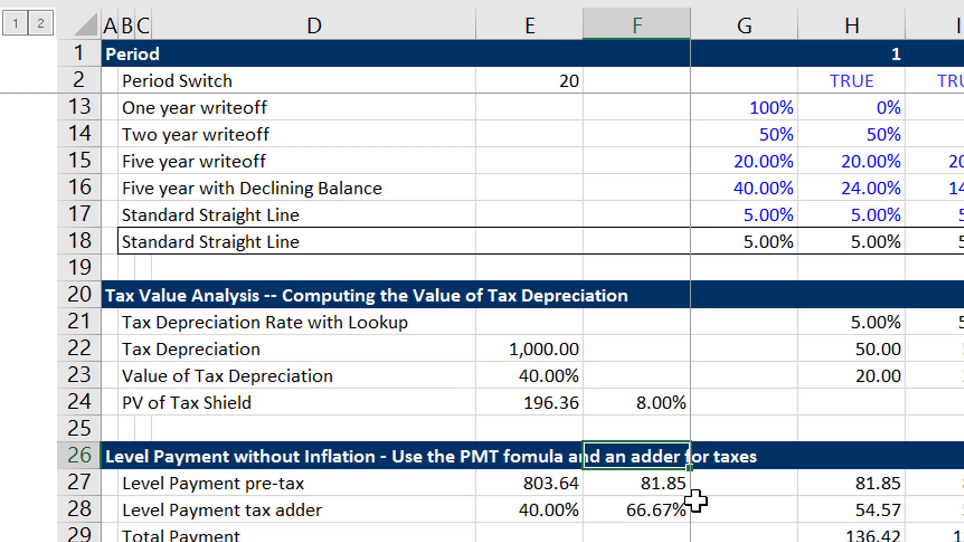
pyautogui.press('Down')
pyautogui.press('Right')
pyautogui.press('Right')
pyautogui.press('Left')
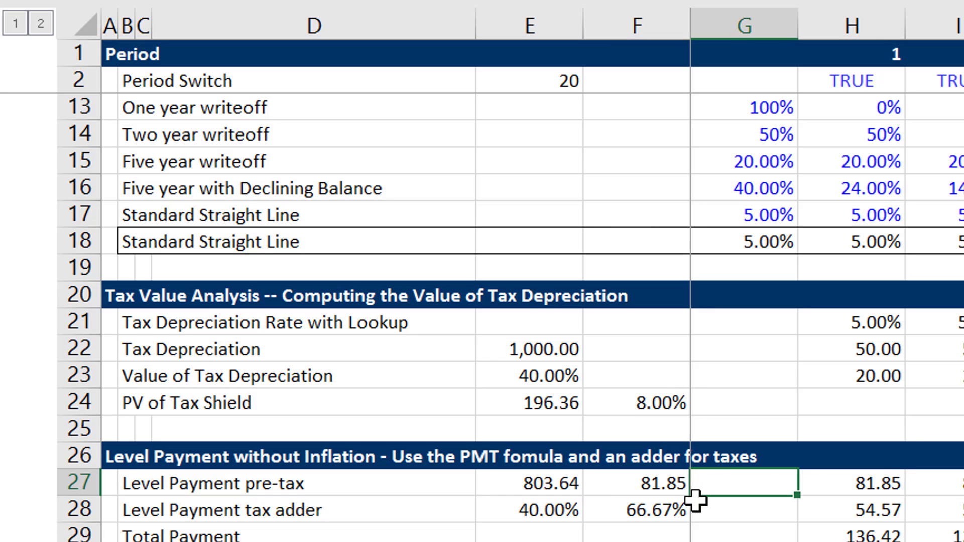
pyautogui.press('Left')
pyautogui.press('Down')
pyautogui.press('Down')
pyautogui.press('Down')
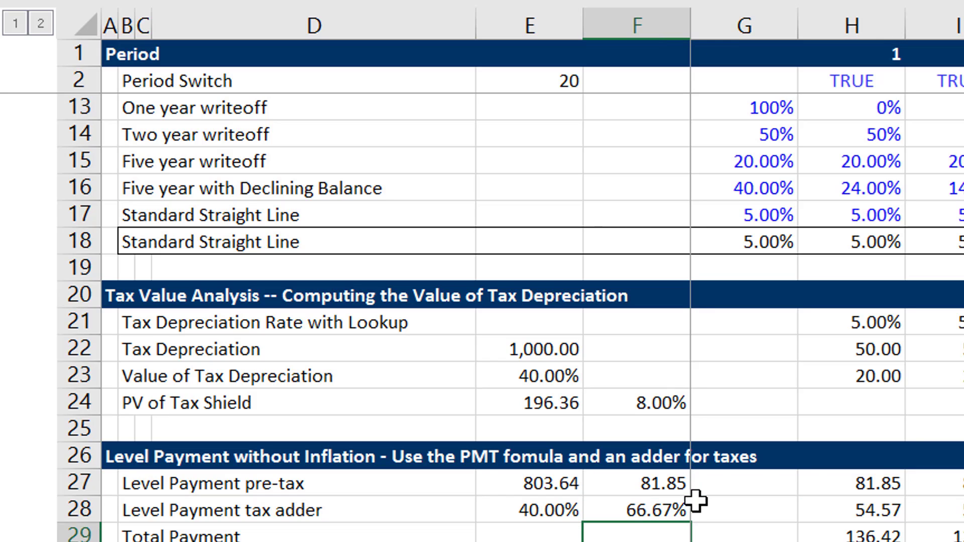
pyautogui.scroll(-6, 696, 500)
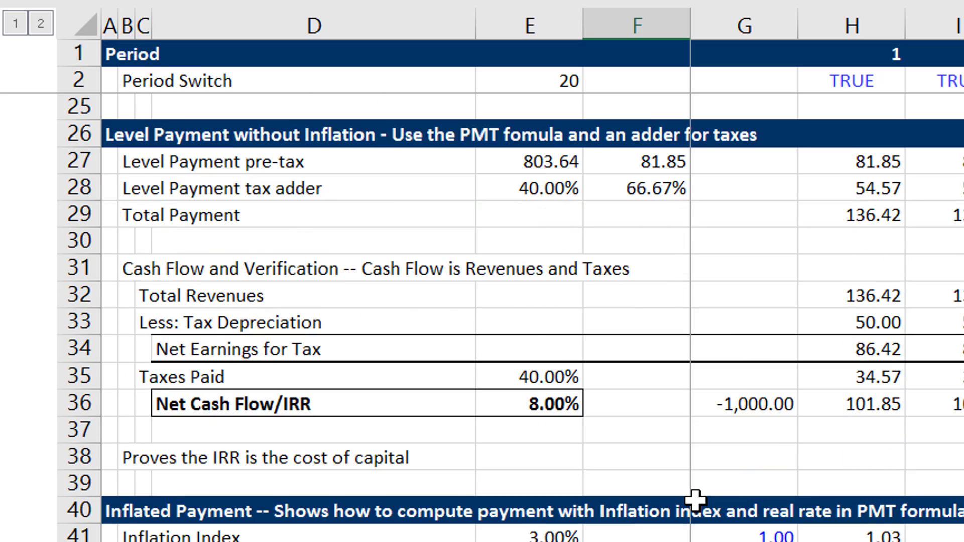
pyautogui.press('Up')
pyautogui.press('Up')
pyautogui.press('Up')
pyautogui.press('Up')
pyautogui.press('Up')
pyautogui.press('Up')
pyautogui.press('Up')
pyautogui.press('Up')
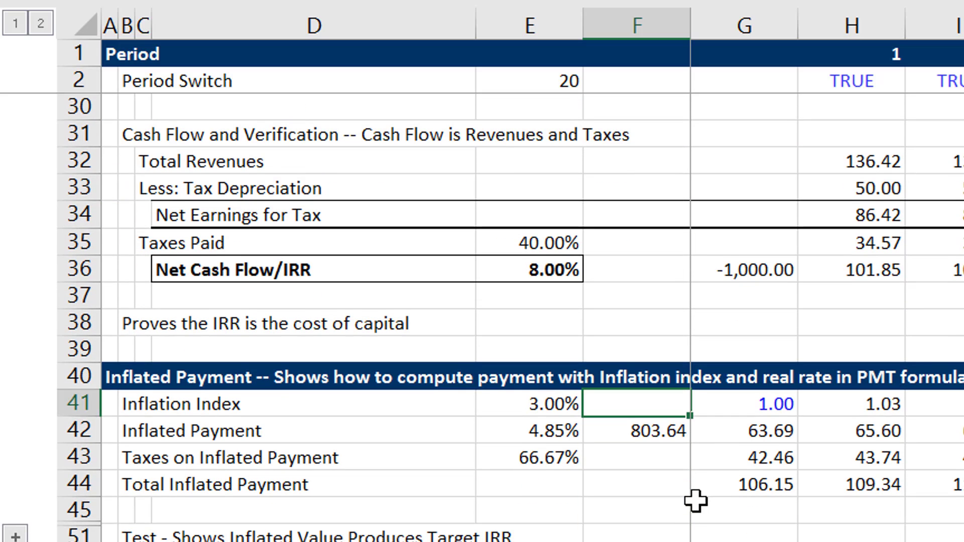
# Inspect the sources of the Inflated Payment base amount in F42 and the real rate in E42.
pyautogui.press('Down')
pyautogui.press('Left')
pyautogui.press('Right')
pyautogui.press('F2')
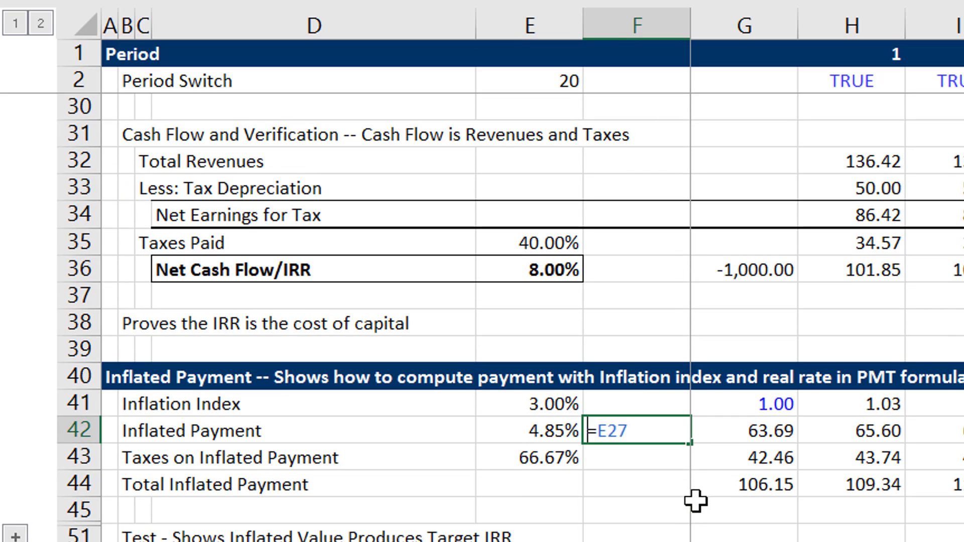
pyautogui.press('Escape')
pyautogui.press('Left')
pyautogui.press('Up')
pyautogui.press('Left')
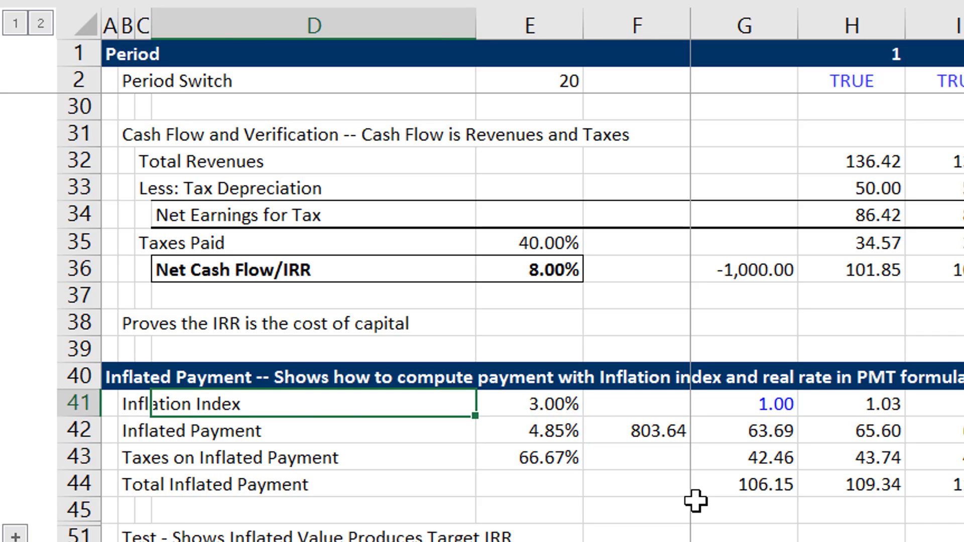
pyautogui.press('Right')
pyautogui.press('Down')
pyautogui.press('F2')
pyautogui.press('Escape')
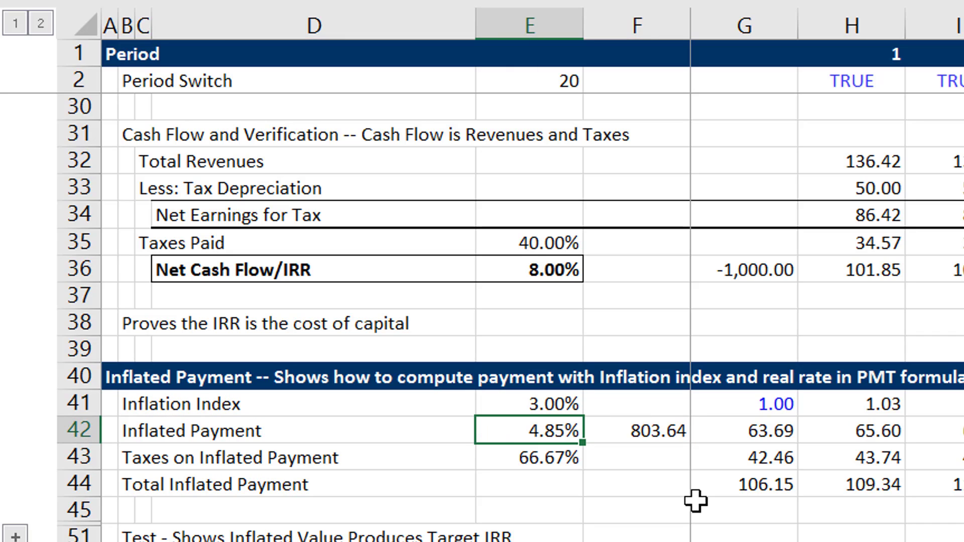
# Examine the PMT formula for the Inflated Payment in G42 and the tax formula in G43.
pyautogui.press('Right')
pyautogui.press('Right')
pyautogui.press('F2')
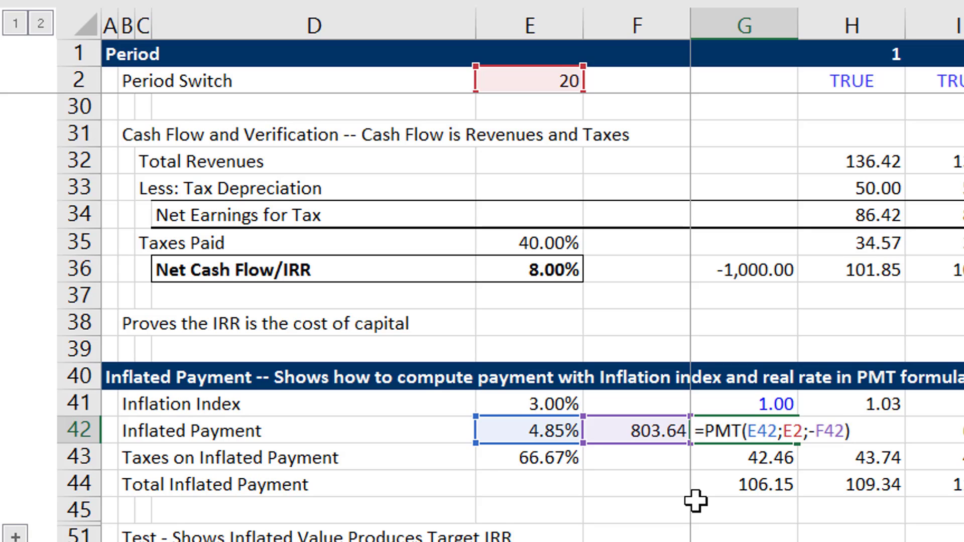
pyautogui.press('Escape')
pyautogui.press('Left')
pyautogui.press('F2')
pyautogui.press('Escape')
pyautogui.press('Right')
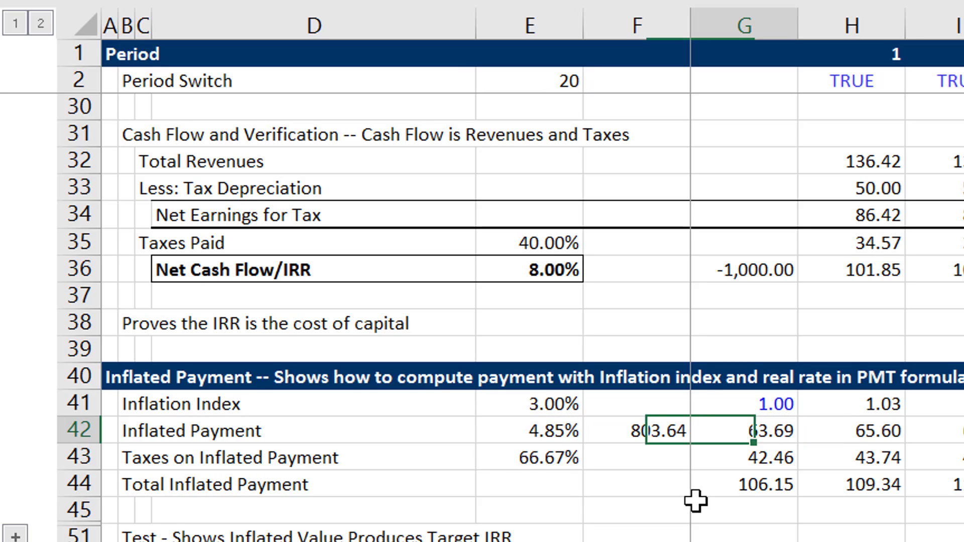
pyautogui.press('F2')
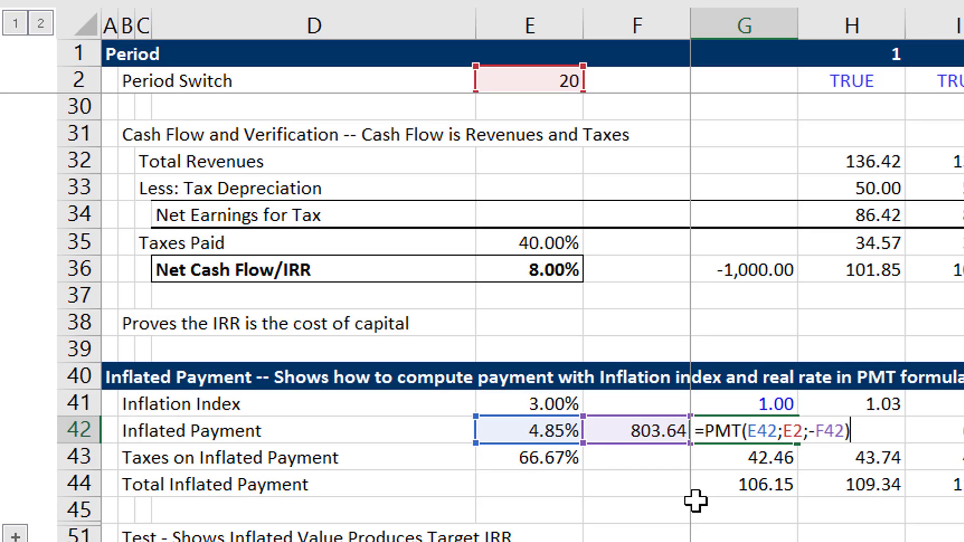
pyautogui.press('Escape')
pyautogui.press('Left')
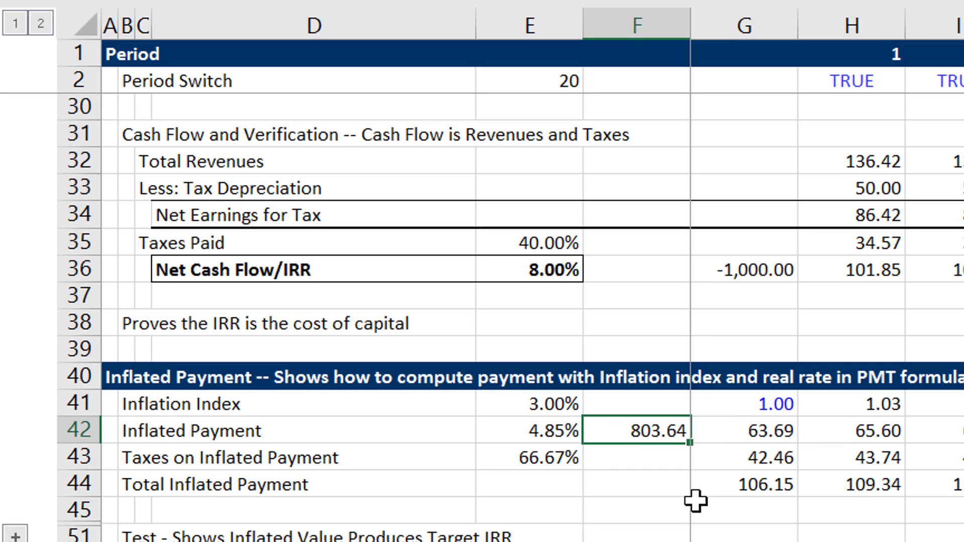
pyautogui.press('Down')
pyautogui.press('Left')
pyautogui.press('Left')
pyautogui.press('F2')
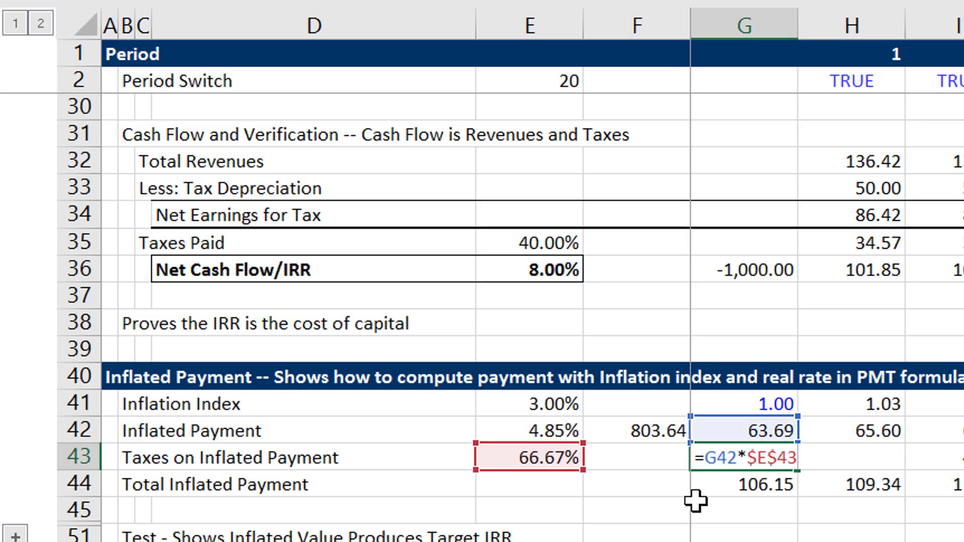
pyautogui.press('Escape')
# Format the Total Inflated Payment row 44 as a total, with top and bottom border lines across all periods.
pyautogui.press('Down')
pyautogui.press('Left')
pyautogui.press('Left')
pyautogui.press('Left')
pyautogui.press('Left')
pyautogui.press('Left')
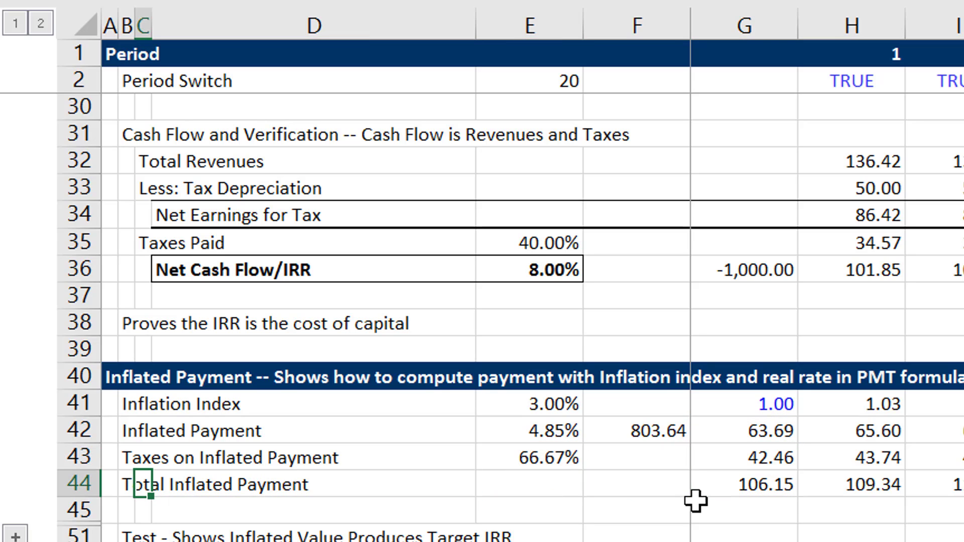
pyautogui.hotkey('ctrl', 'shift', 'Right')
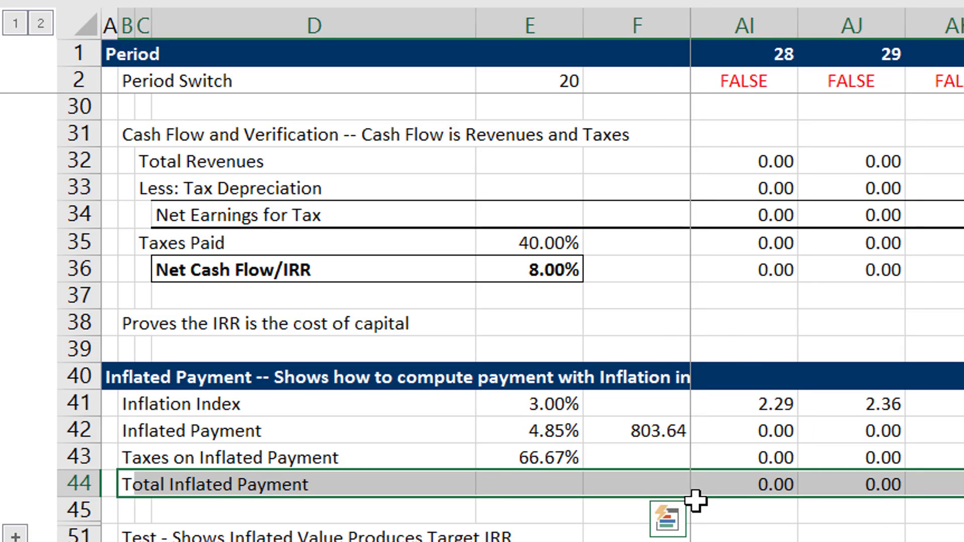
pyautogui.hotkey('ctrl', 'shift', 't')
# Review the test section for the inflated payment and inspect the source of the period 1 Tax Depreciation in H53.
pyautogui.press('Down')
pyautogui.press('Down')
pyautogui.press('Down')
pyautogui.press('Right')
pyautogui.press('Right')
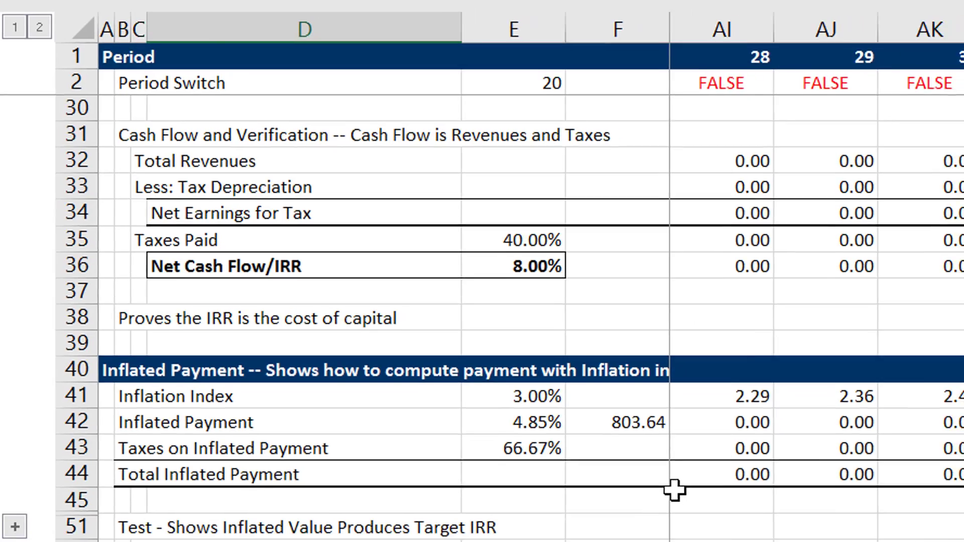
pyautogui.press('Right')
pyautogui.press('Right')
pyautogui.press('Right')
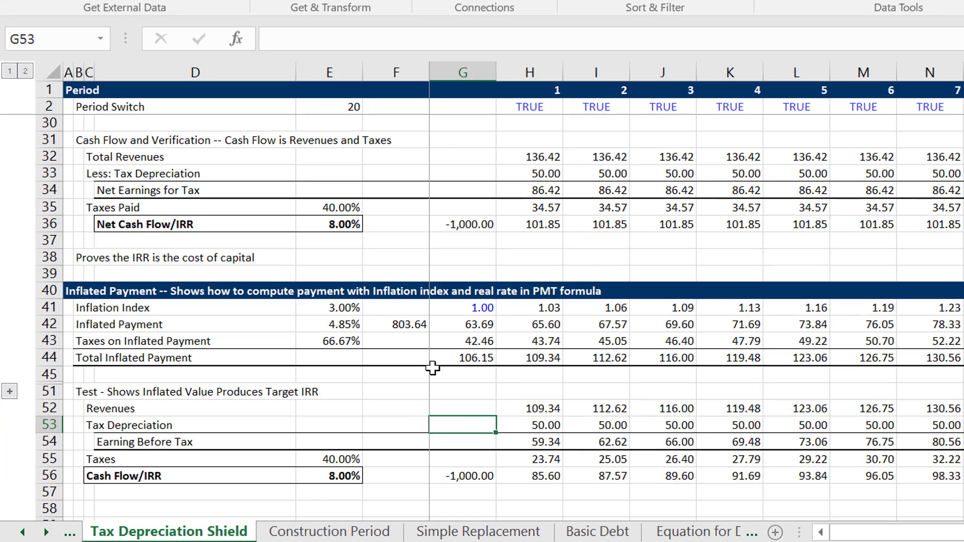
pyautogui.press('Right')
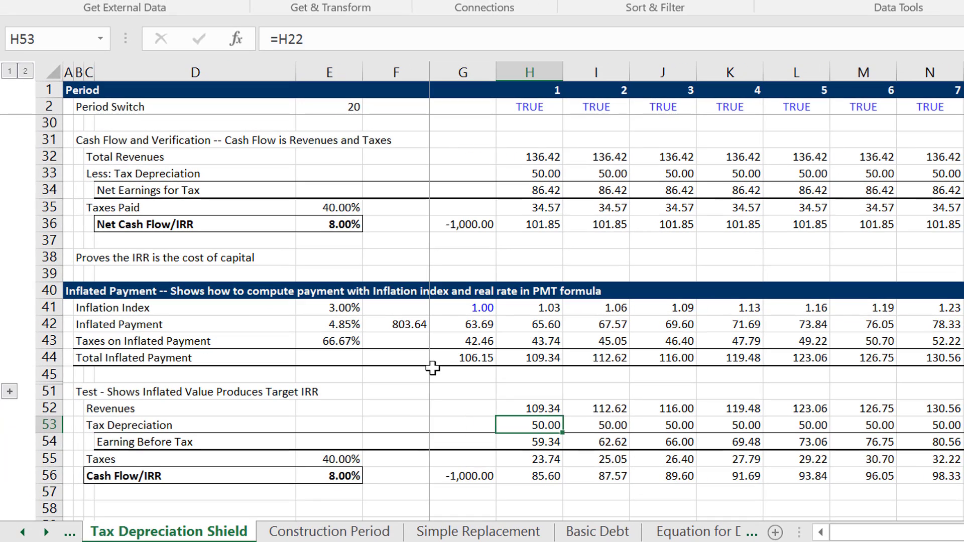
pyautogui.press('Up')
pyautogui.press('Up')
pyautogui.press('Down')
pyautogui.press('Down')
pyautogui.press('Down')
pyautogui.press('Down')
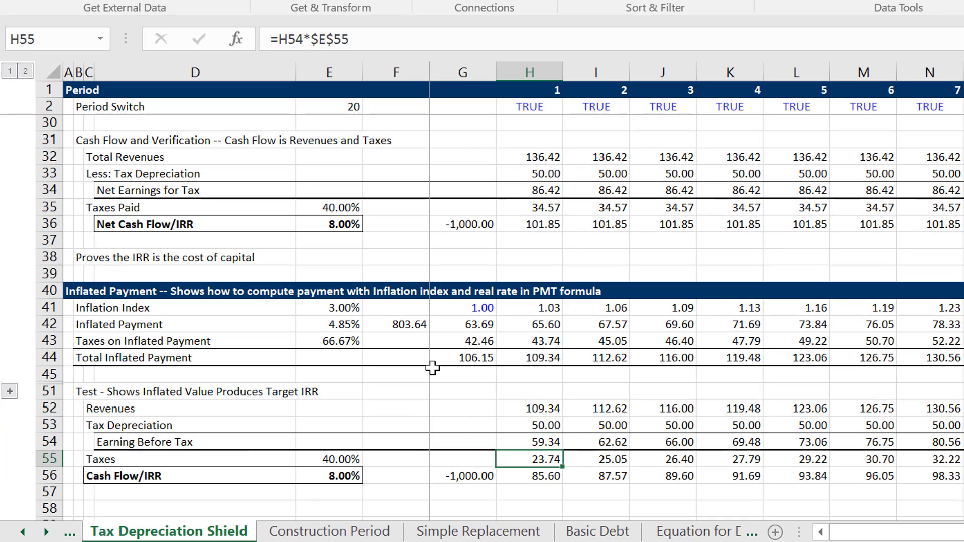
pyautogui.press('Up')
pyautogui.press('Up')
pyautogui.press('F2')
pyautogui.press('Escape')
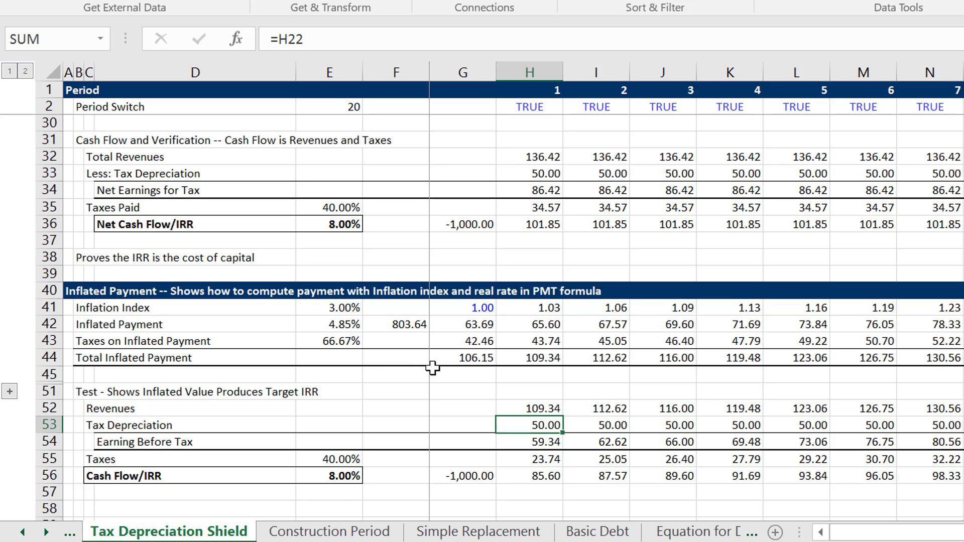
# Review the period 1 test calculation in column H, from Revenues through Earning Before Tax to Taxes.
pyautogui.press('Down')
pyautogui.press('Up')
pyautogui.press('Up')
pyautogui.press('Down')
pyautogui.press('Down')
pyautogui.press('Down')
pyautogui.press('Down')
pyautogui.press('Up')
pyautogui.press('Up')
pyautogui.press('Up')
pyautogui.press('Down')
pyautogui.press('Down')
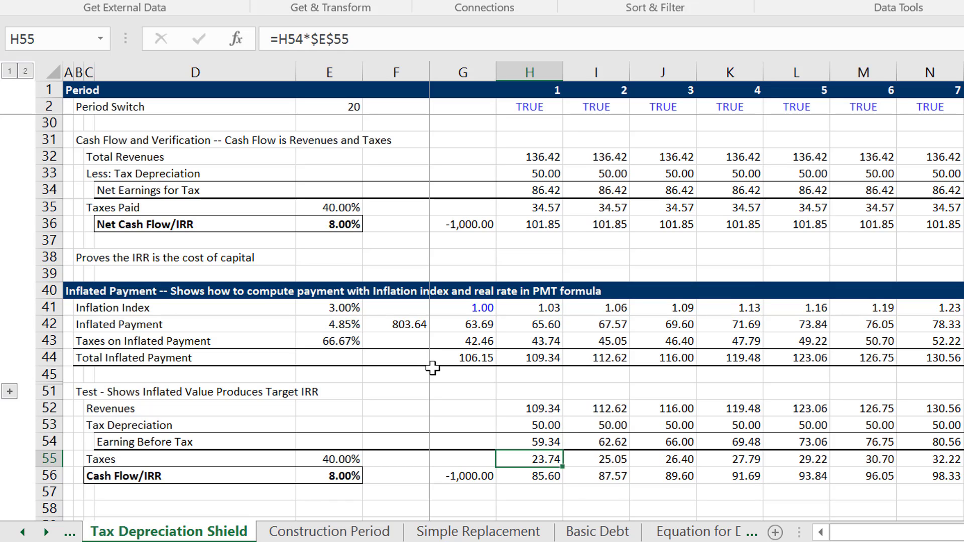
# Check the Cash Flow/IRR row 56, including the IRR in E56 and the initial investment in G56.
pyautogui.press('Down')
pyautogui.press('Left')
pyautogui.press('Left')
pyautogui.press('Left')
pyautogui.press('Right')
pyautogui.press('Right')
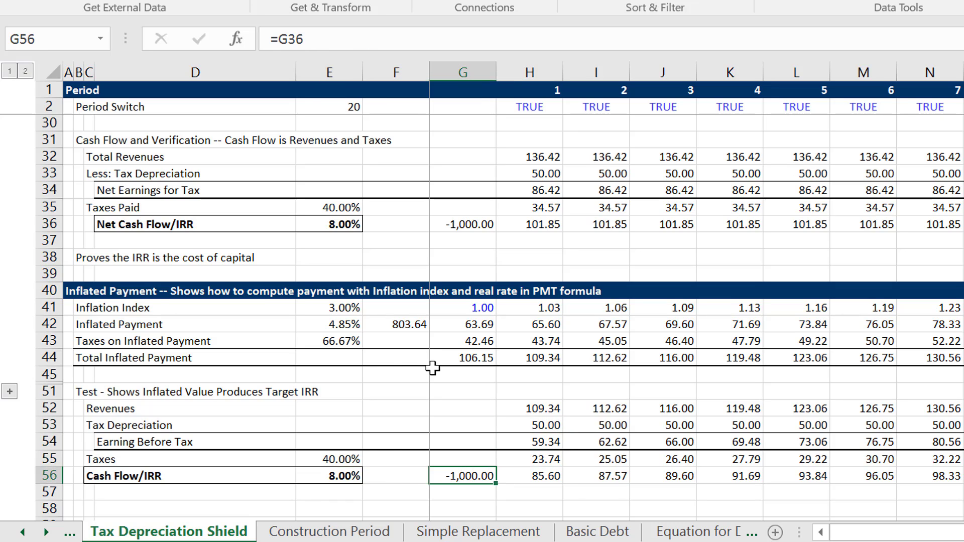
pyautogui.press('Right')
pyautogui.press('Left')
pyautogui.press('Left')
# Go back to the top of the sheet and review the Assumptions and the carrying charge summary.
pyautogui.press('Up')
pyautogui.press('Up')
pyautogui.press('Up')
pyautogui.press('Up')
pyautogui.press('Up')
pyautogui.press('Up')
pyautogui.press('Up')
pyautogui.press('Up')
pyautogui.press('Up')
pyautogui.press('Up')
pyautogui.press('Up')
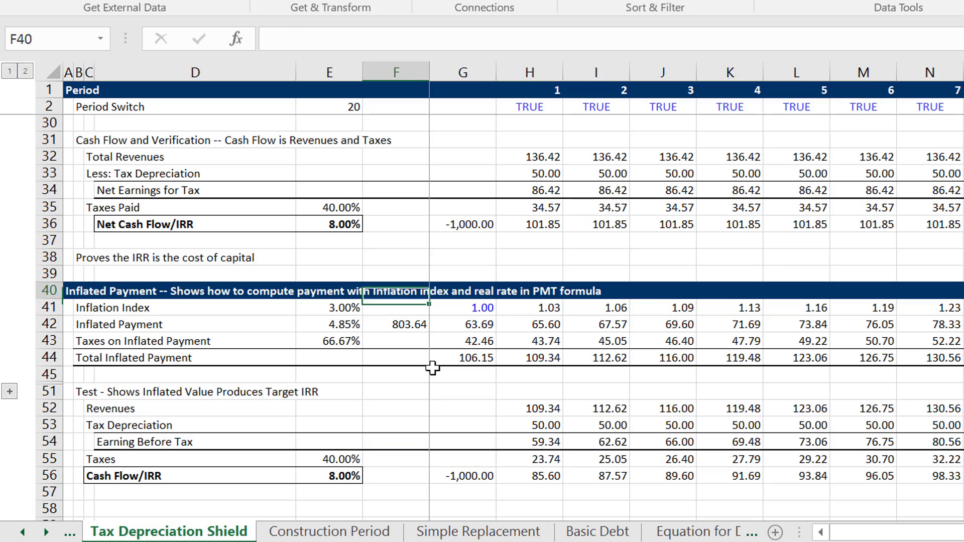
pyautogui.press('Up')
pyautogui.press('Up')
pyautogui.press('Up')
pyautogui.press('Up')
pyautogui.press('Up')
pyautogui.press('Up')
pyautogui.press('Up')
pyautogui.press('Up')
pyautogui.press('Up')
pyautogui.press('Up')
pyautogui.press('Up')
pyautogui.press('Up')
pyautogui.press('Up')
pyautogui.press('Up')
pyautogui.press('Up')
pyautogui.press('Up')
pyautogui.press('Up')
pyautogui.press('Up')
pyautogui.press('Up')
pyautogui.press('Up')
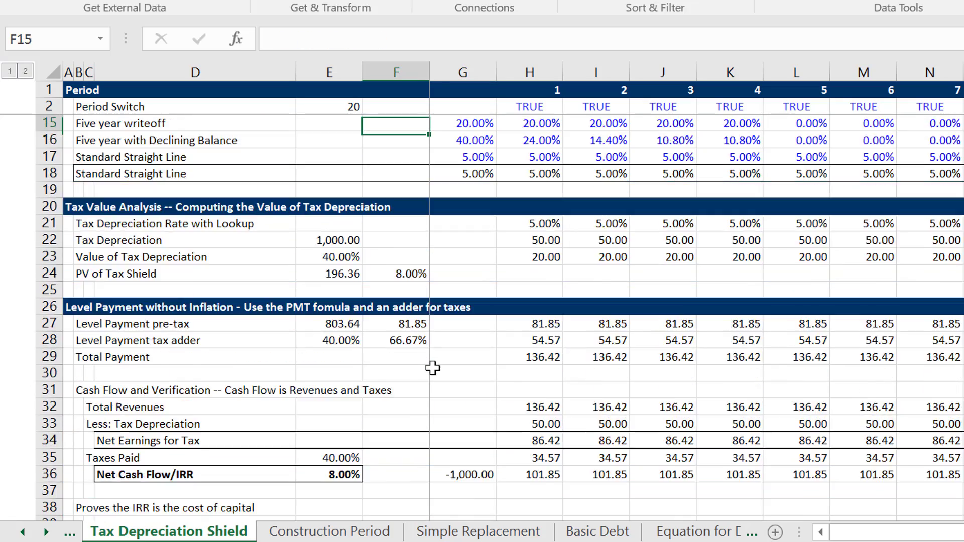
pyautogui.press('Up')
pyautogui.press('Up')
pyautogui.press('Up')
pyautogui.press('Up')
pyautogui.press('Up')
pyautogui.press('Up')
pyautogui.press('Up')
pyautogui.press('Up')
pyautogui.press('Up')
pyautogui.press('Up')
pyautogui.press('Up')
pyautogui.press('Up')
pyautogui.press('Up')
pyautogui.press('Up')
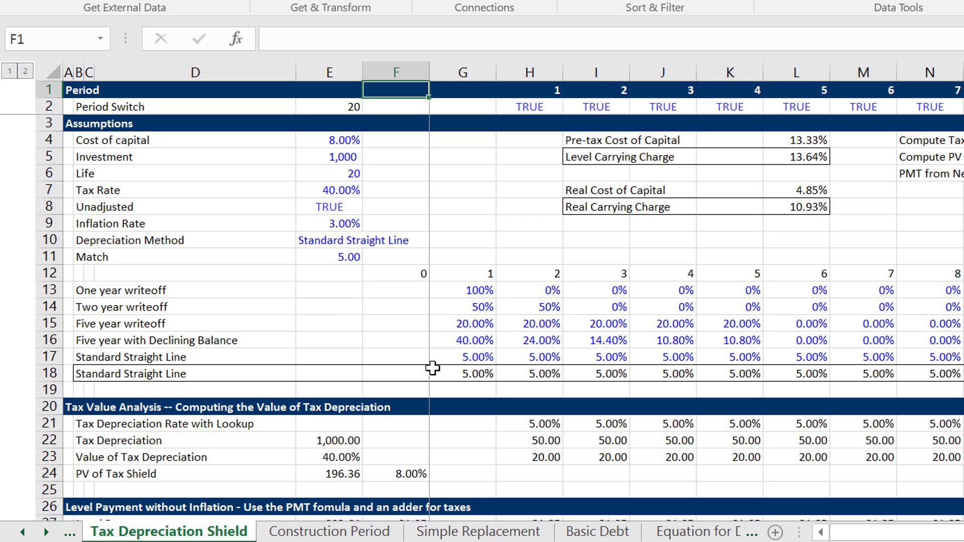
pyautogui.press('Down')
pyautogui.press('Down')
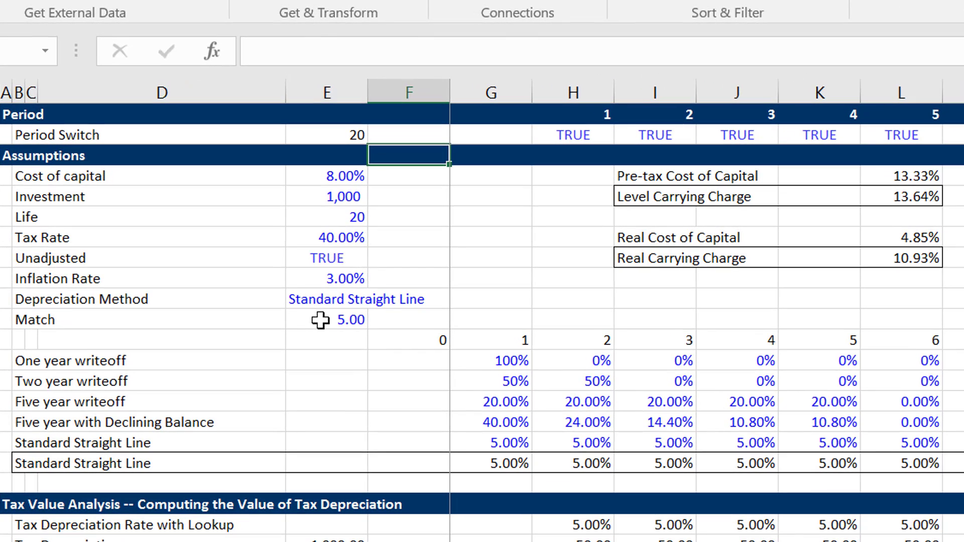
# Review the selected Depreciation Method and the formulas behind Real Cost of Capital in L7 and Real Carrying Charge in L8.
pyautogui.click(321, 320)
pyautogui.press('Up')
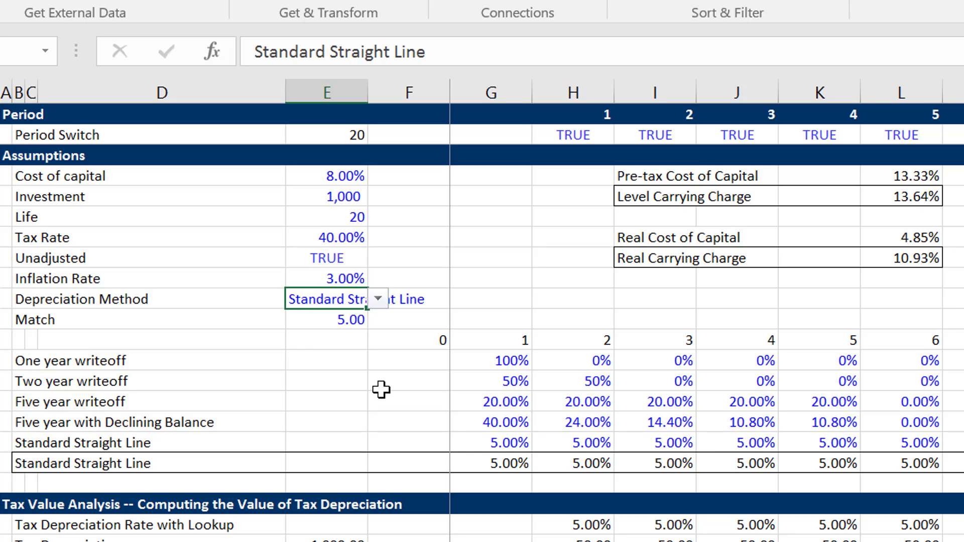
pyautogui.press('Right')
pyautogui.press('Right')
pyautogui.press('Right')
pyautogui.press('Right')
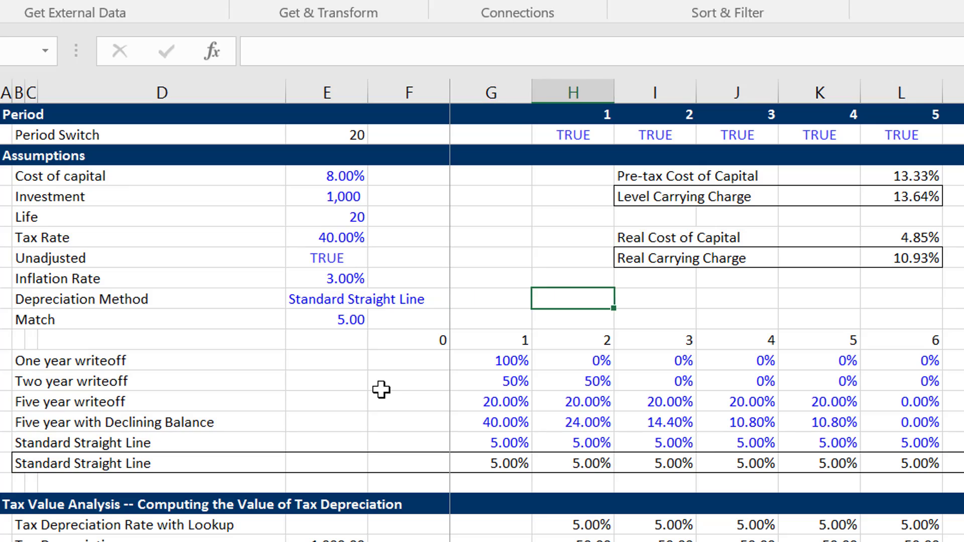
pyautogui.press('Up')
pyautogui.press('Up')
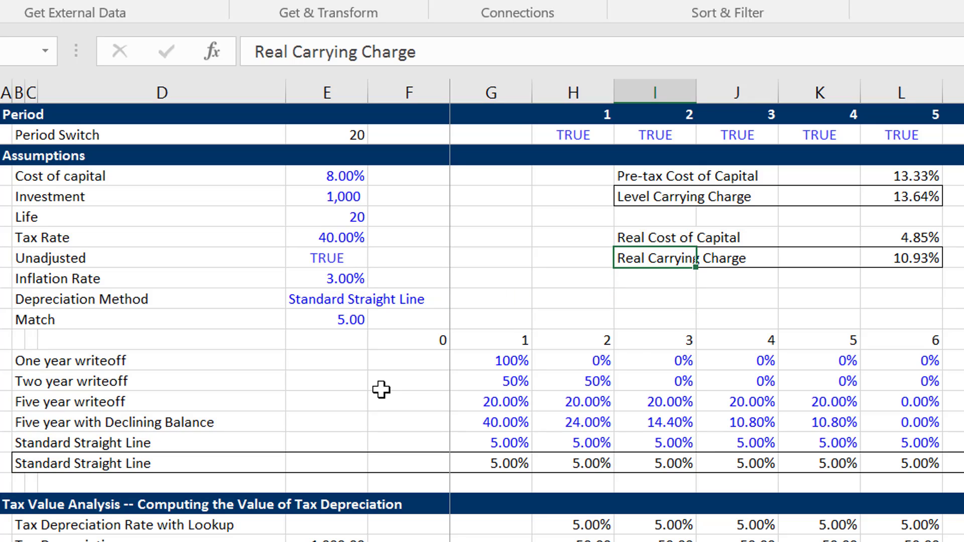
pyautogui.press('Right')
pyautogui.press('Right')
pyautogui.press('Right')
pyautogui.press('Up')
pyautogui.press('Up')
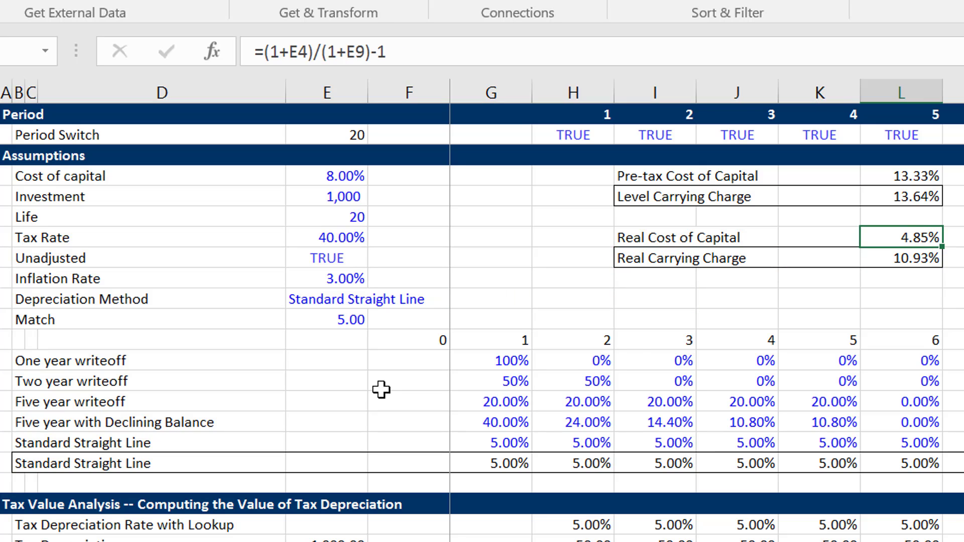
pyautogui.press('Down')
pyautogui.press('Down')
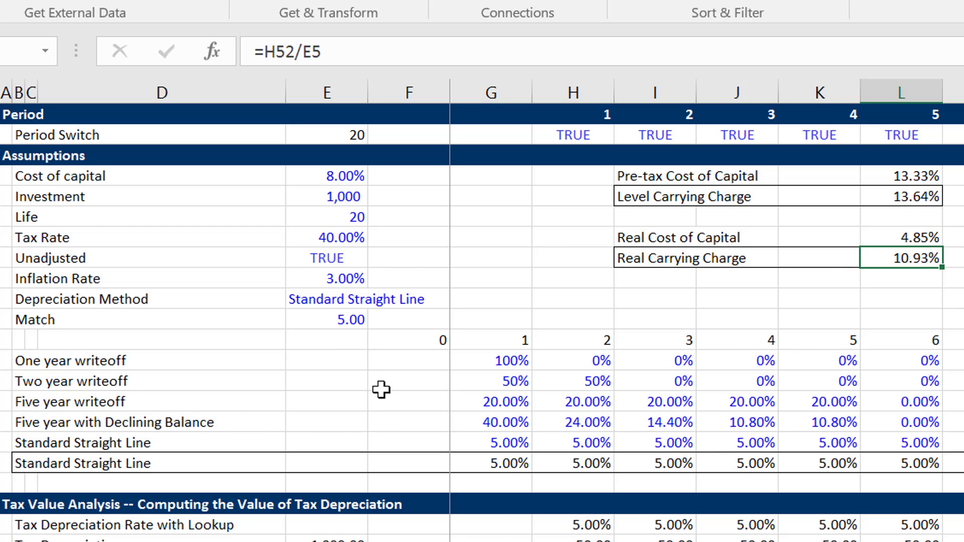
# Review the test section for the inflated payment and trace the Real Carrying Charge to the period 1 Revenues in H52.
pyautogui.press('pagedown')
pyautogui.press('pagedown')
pyautogui.press('Up')
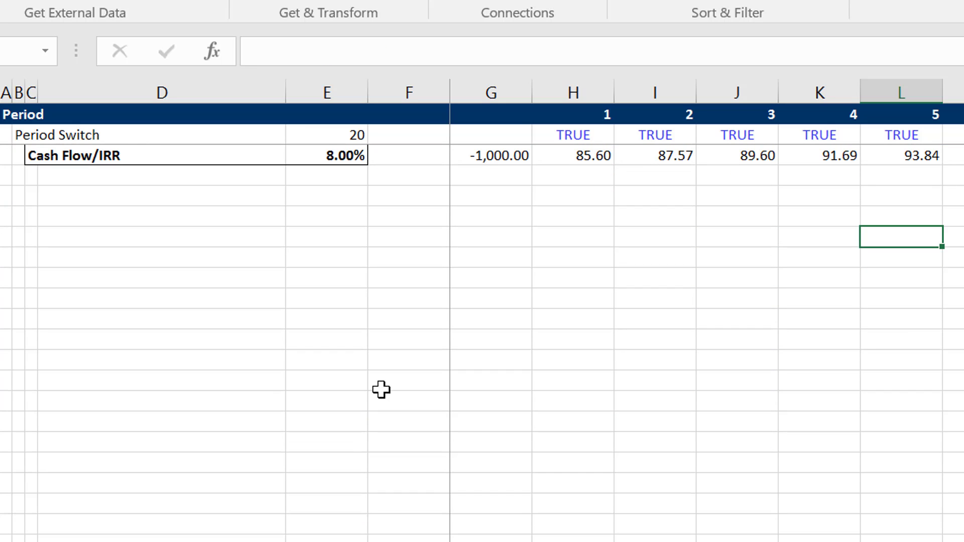
pyautogui.press('Up')
pyautogui.press('Up')
pyautogui.press('Up')
pyautogui.press('Up')
pyautogui.press('Up')
pyautogui.press('Up')
pyautogui.press('Up')
pyautogui.press('Up')
pyautogui.press('Up')
pyautogui.press('Down')
pyautogui.press('Down')
pyautogui.press('Down')
pyautogui.press('Down')
pyautogui.press('Down')
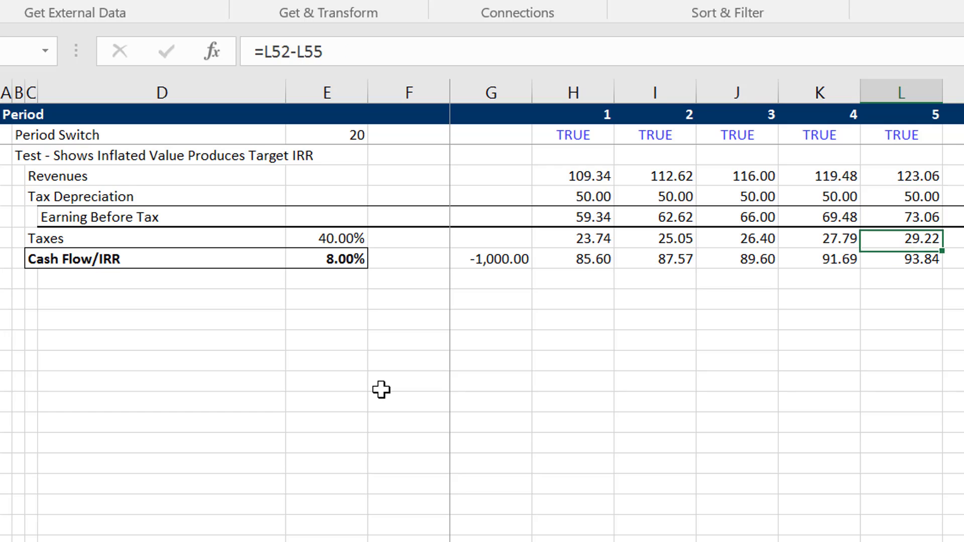
pyautogui.press('Down')
pyautogui.press('Left')
pyautogui.press('Left')
pyautogui.press('Left')
pyautogui.press('Left')
pyautogui.press('Up')
pyautogui.press('Up')
pyautogui.press('Up')
pyautogui.press('Up')
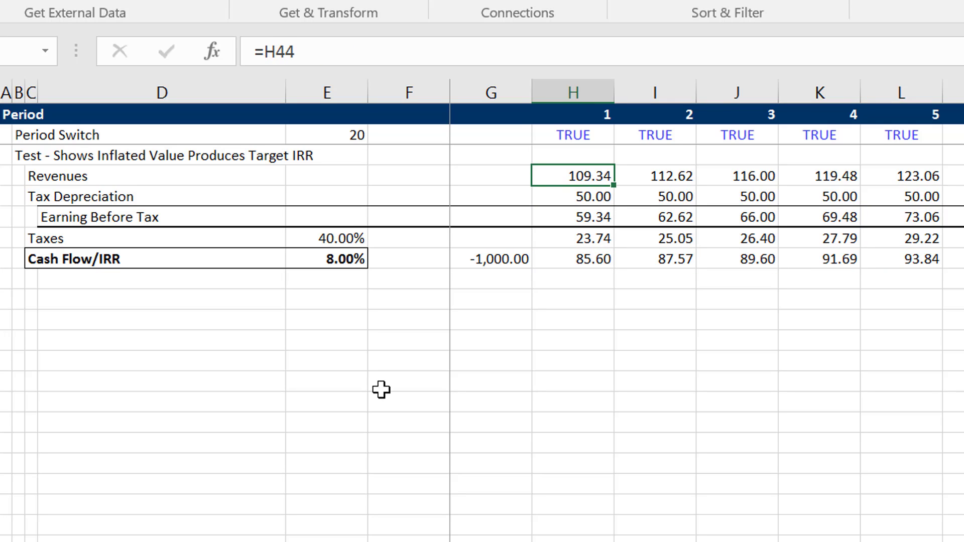
# Return to the top of the sheet and compare the Investment assumption with the Level and Real Carrying Charge summary.
pyautogui.hotkey('ctrl', '[')
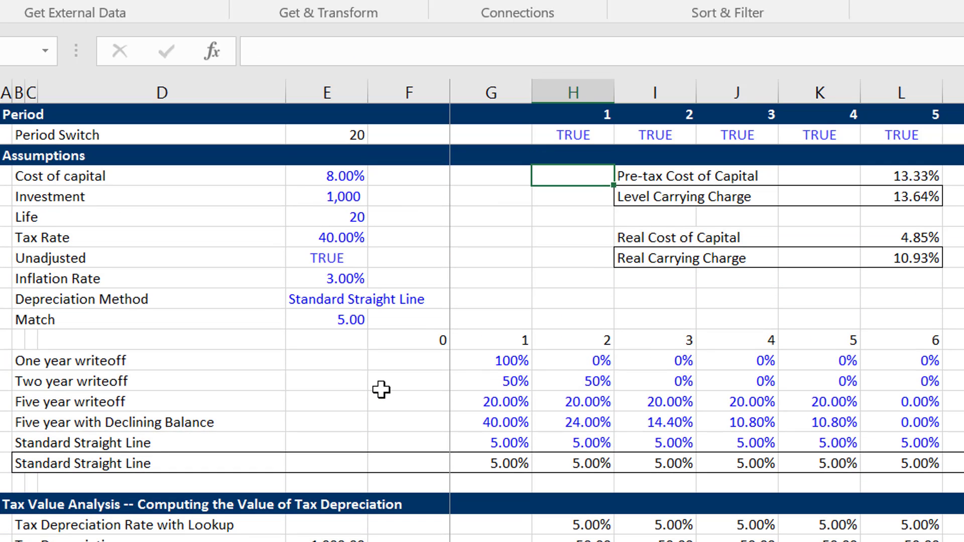
pyautogui.press('Left')
pyautogui.press('Left')
pyautogui.press('Down')
pyautogui.press('Left')
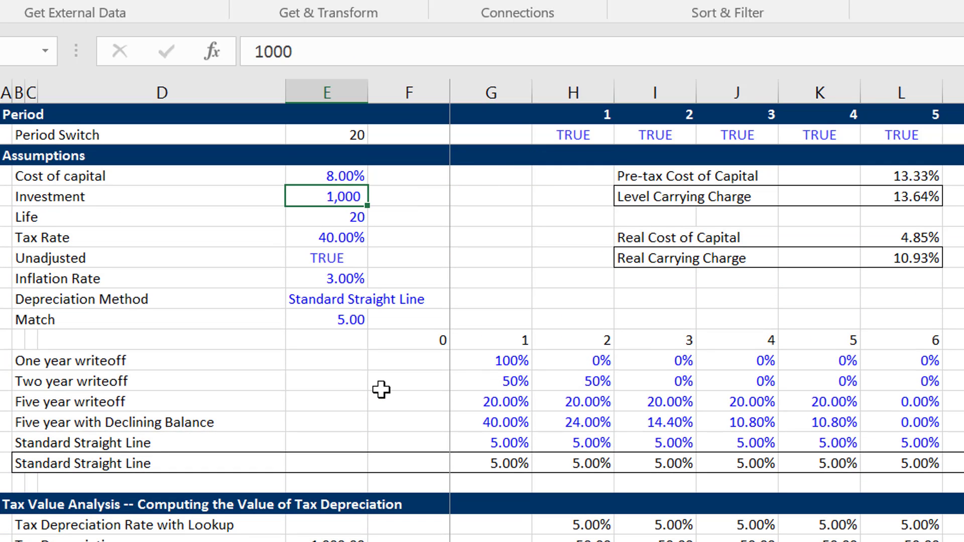
pyautogui.press('Right')
pyautogui.press('Right')
pyautogui.press('Right')
pyautogui.press('Right')
pyautogui.press('Right')
pyautogui.press('Right')
pyautogui.press('Right')
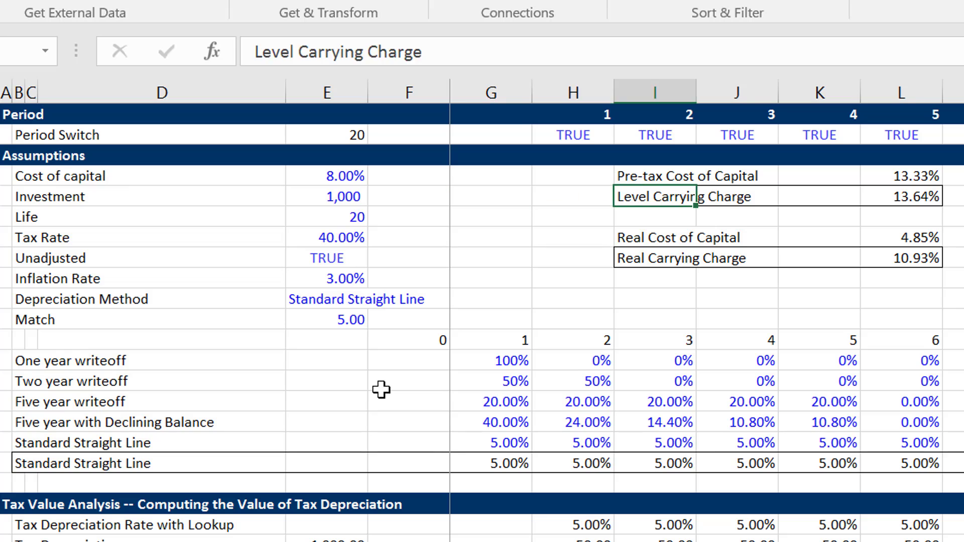
pyautogui.press('Down')
pyautogui.press('Down')
pyautogui.press('Down')
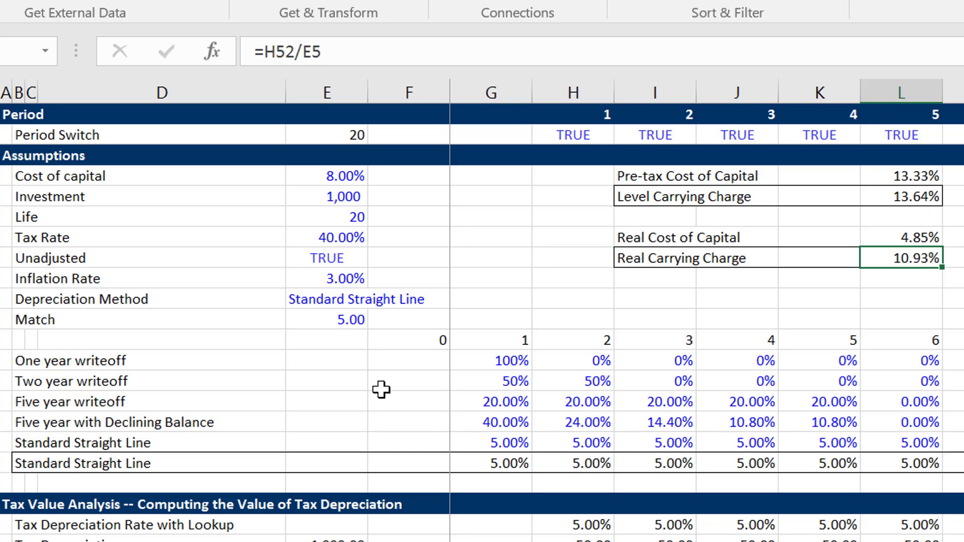
pyautogui.press('Up')
pyautogui.press('Down')
pyautogui.press('Up')
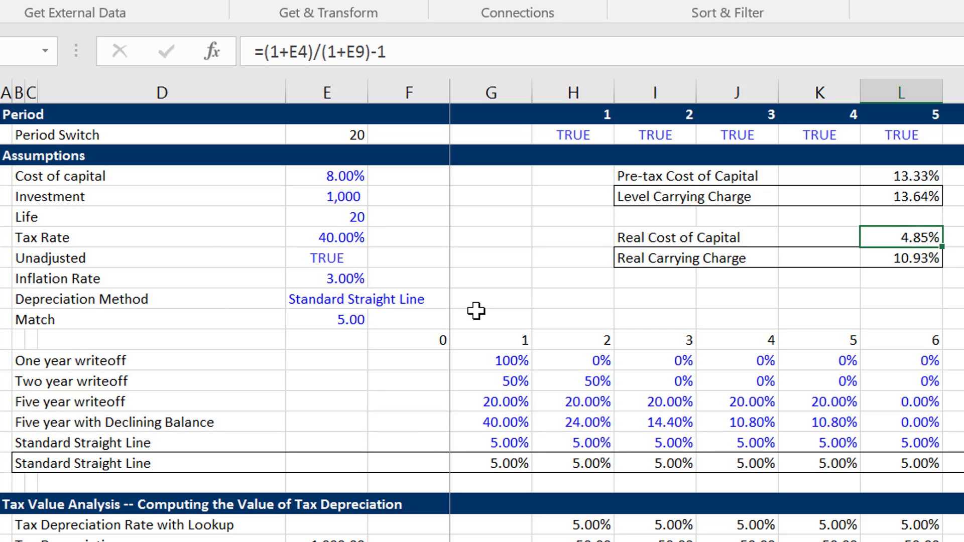
pyautogui.press('Down')
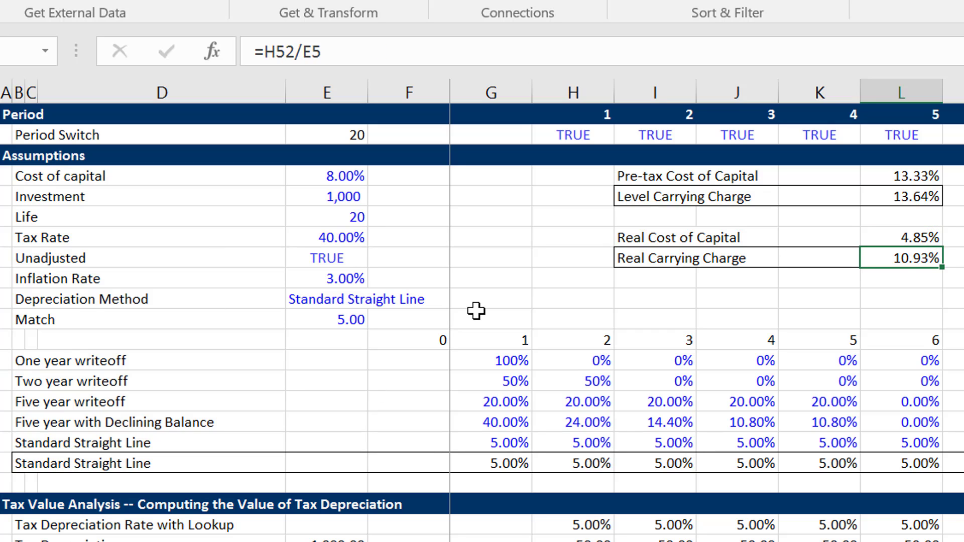
# Test the carrying charges with a Tax Rate of 0% and with 50%.
pyautogui.click(334, 239)
pyautogui.write('0')
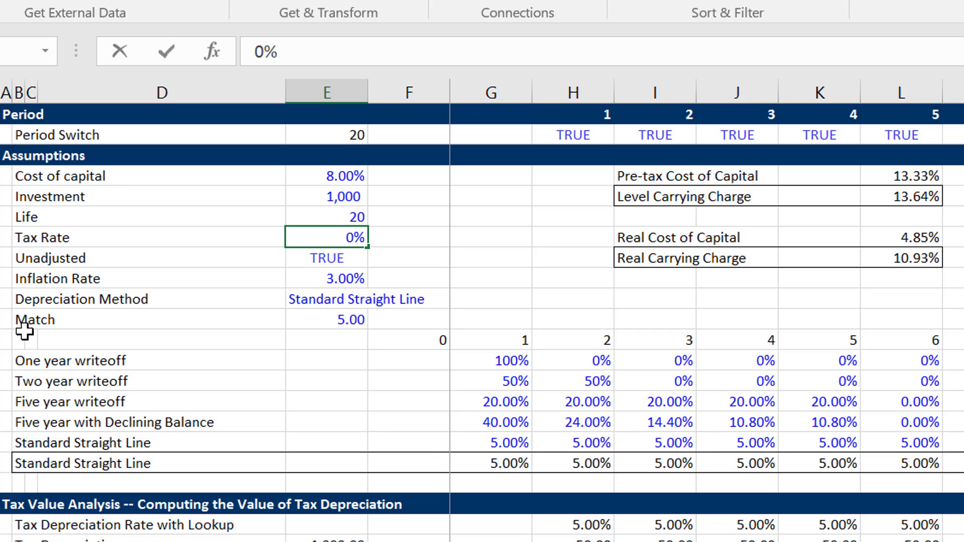
pyautogui.press('Return')
pyautogui.press('Up')
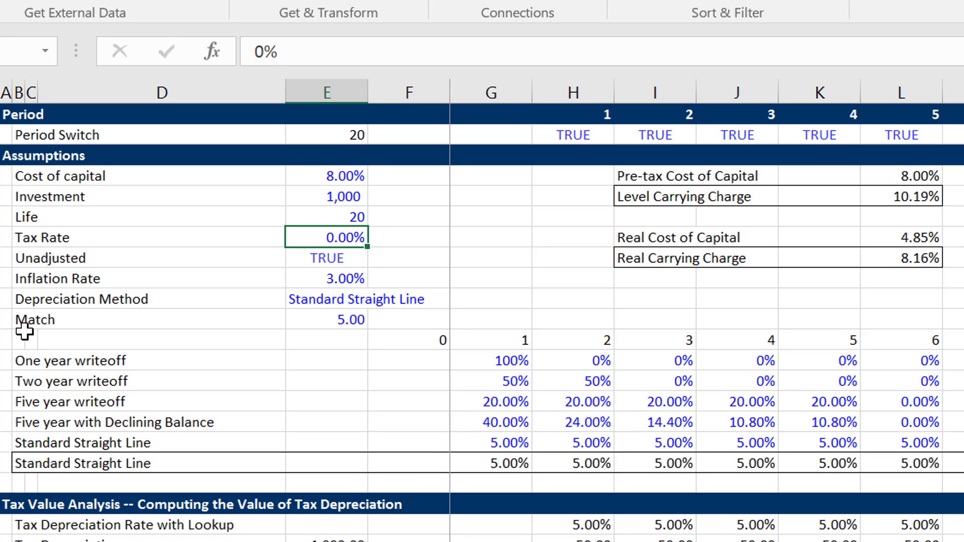
pyautogui.write('50')
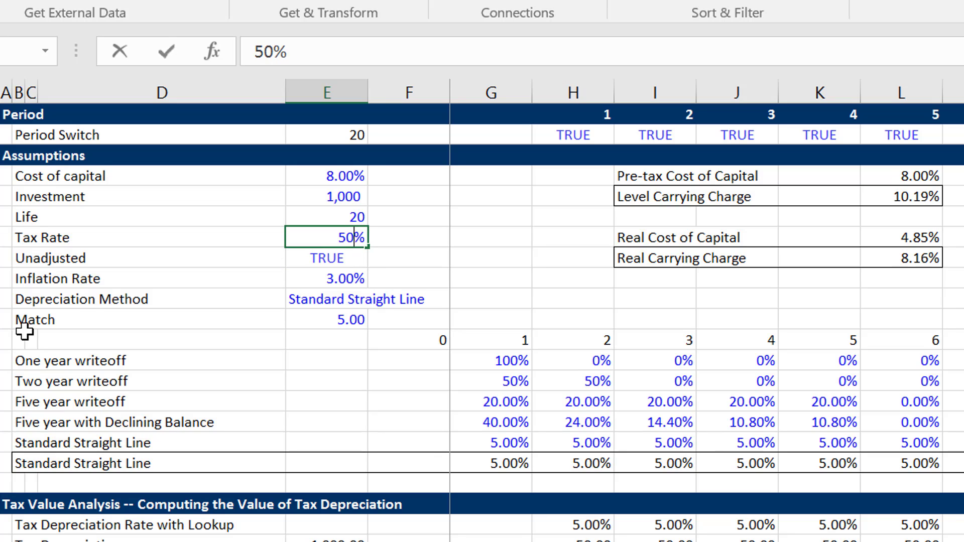
pyautogui.press('Return')
pyautogui.press('Up')
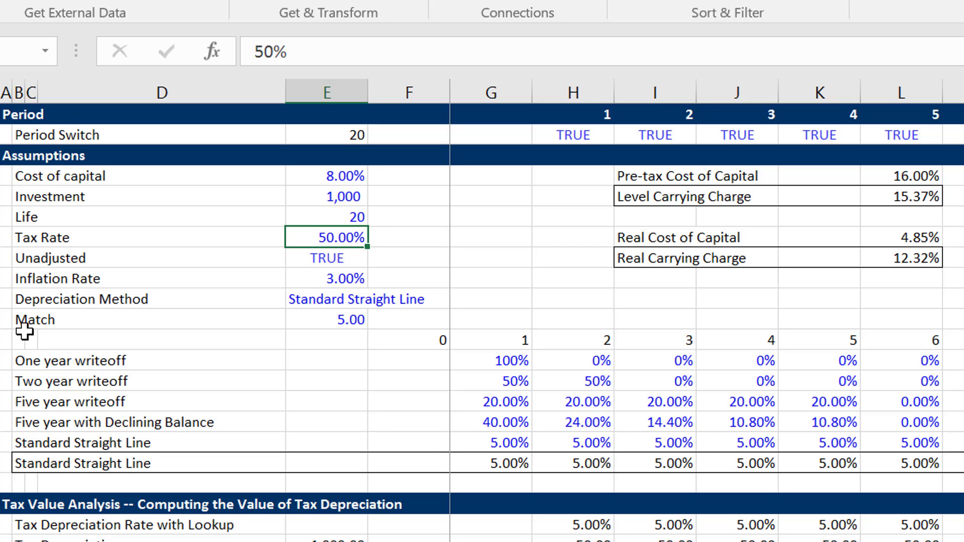
# Change the Depreciation Method to One year writeoff and check the Real Carrying Charge in L8.
pyautogui.click(324, 302)
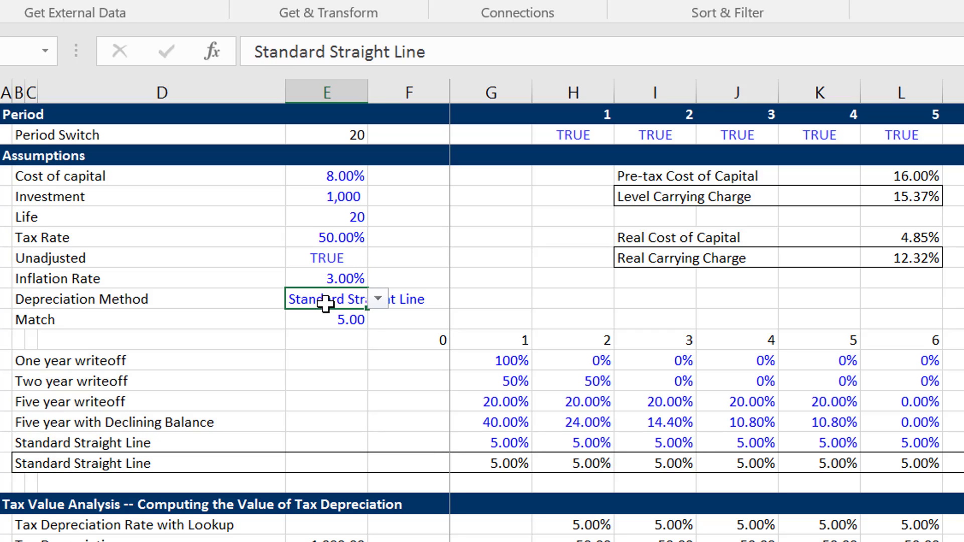
pyautogui.click(378, 299)
pyautogui.press('Up')
pyautogui.press('Up')
pyautogui.press('Up')
pyautogui.press('Up')
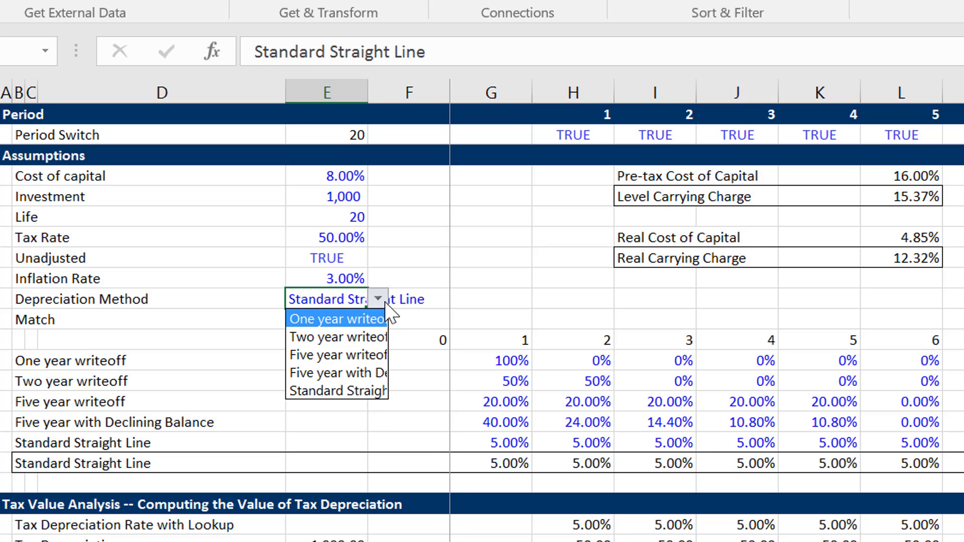
pyautogui.click(384, 316)
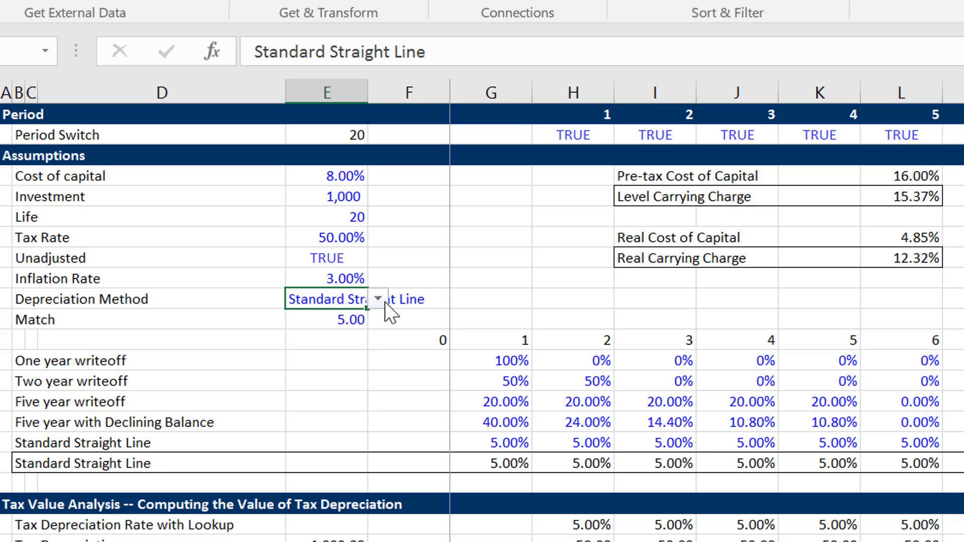
pyautogui.click(879, 270)
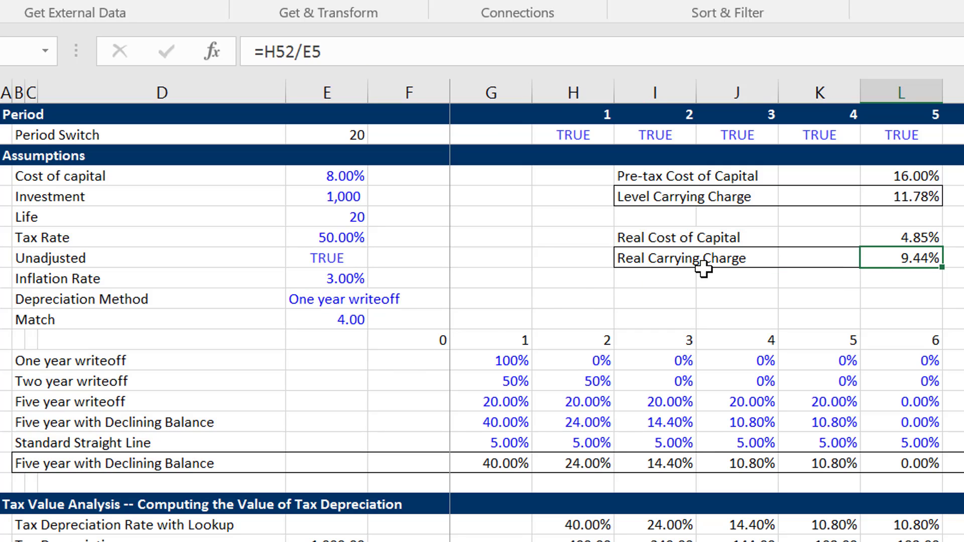
# Test the carrying charges under the One year writeoff selection with a Tax Rate of 20%.
pyautogui.press('Left')
pyautogui.press('Left')
pyautogui.press('Left')
pyautogui.press('Left')
pyautogui.press('Left')
pyautogui.press('Left')
pyautogui.press('Left')
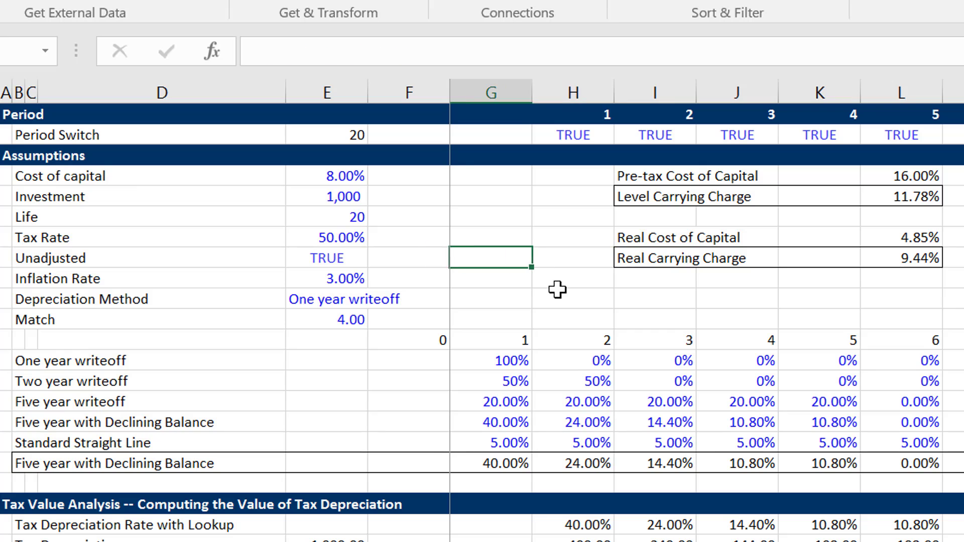
pyautogui.press('Down')
pyautogui.press('Left')
pyautogui.press('Up')
pyautogui.press('Up')
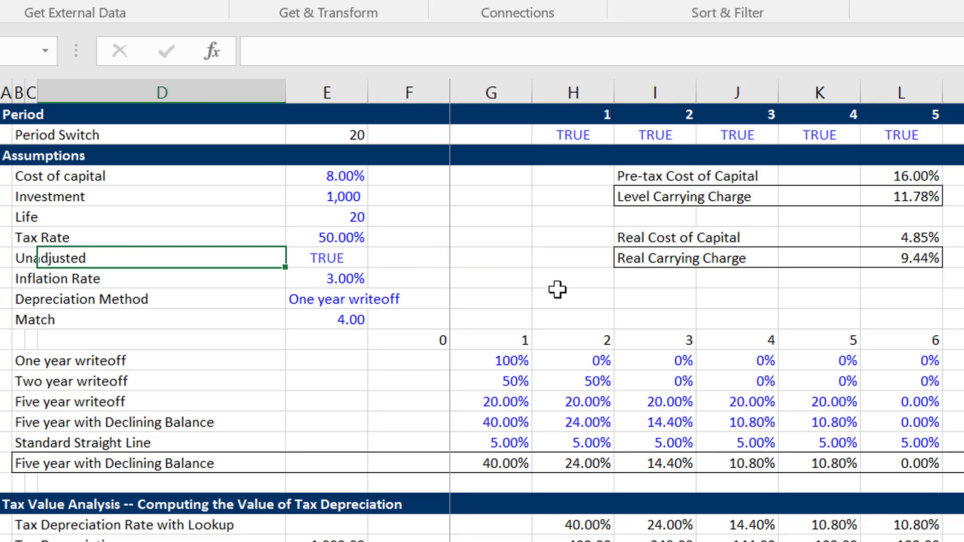
pyautogui.press('Right')
pyautogui.write('20')
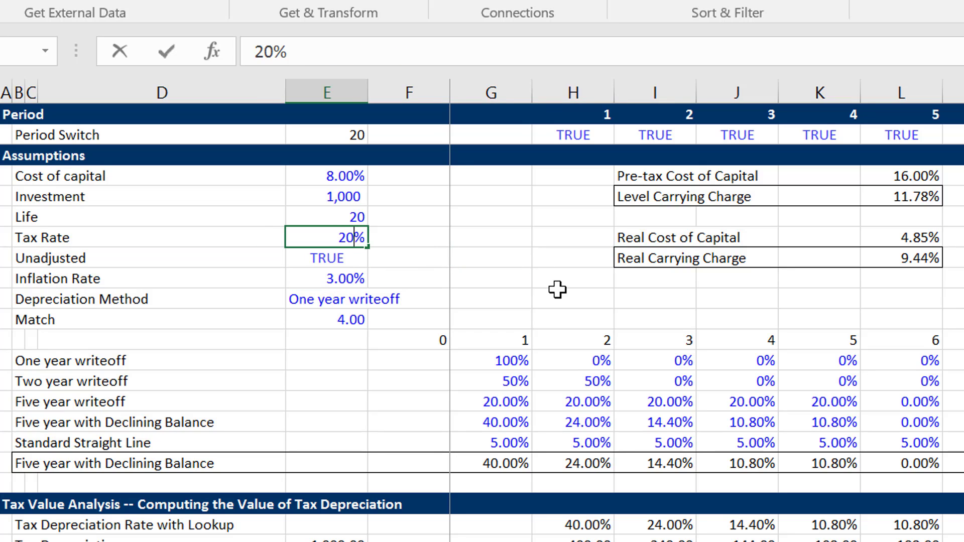
pyautogui.press('Return')
pyautogui.press('Up')
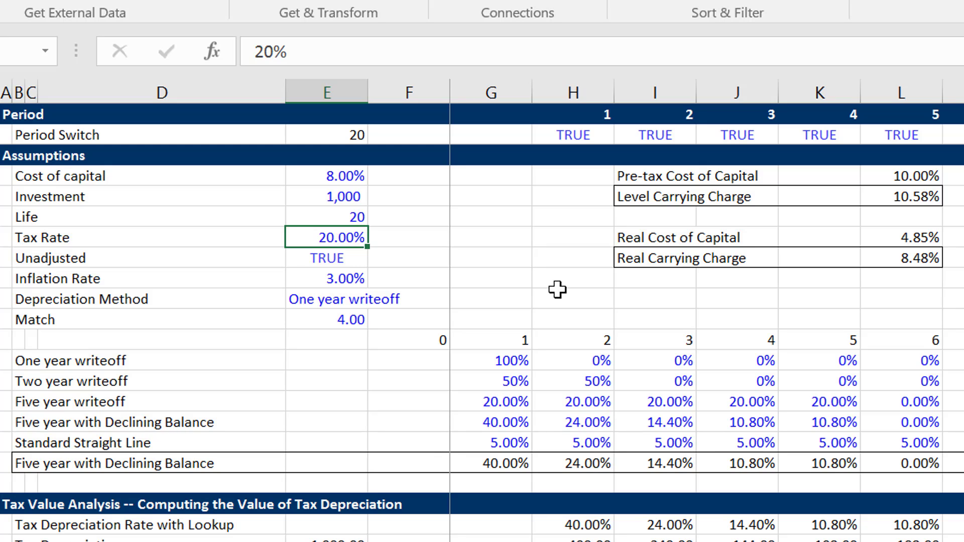
# Lower the Tax Rate to 10% and to 0% to compare the effect on the carrying charges.
pyautogui.write('10')
pyautogui.press('Return')
pyautogui.press('Up')
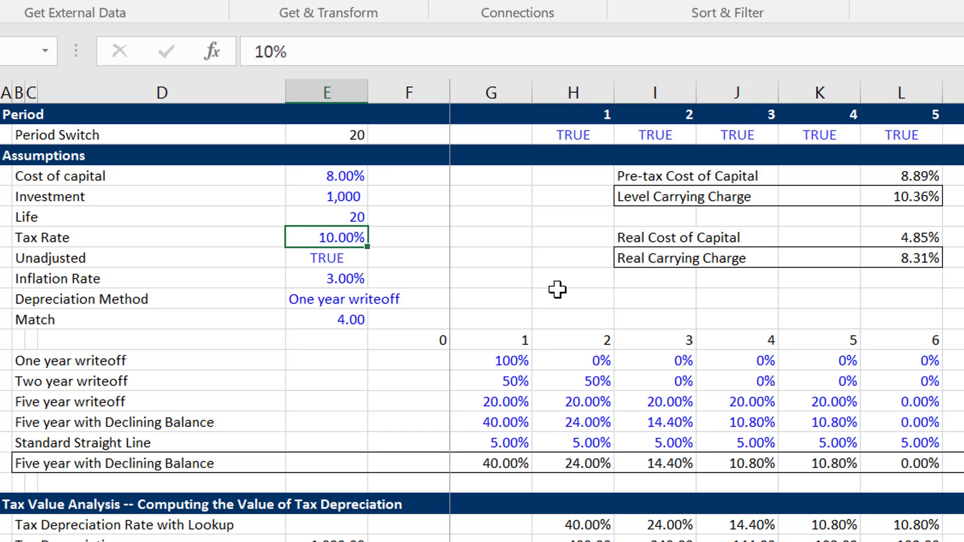
pyautogui.write('0')
pyautogui.press('Return')
pyautogui.press('Up')
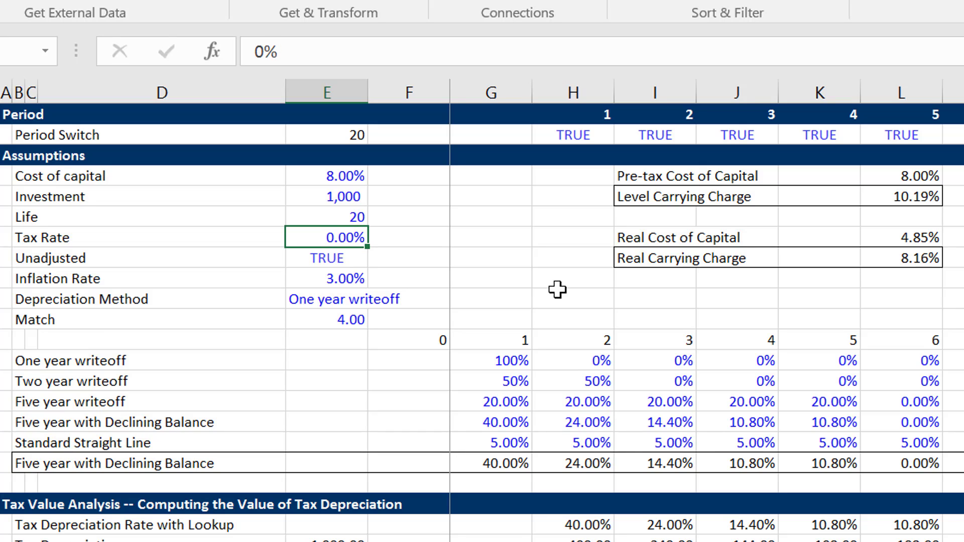
# Set the Tax Rate to 50%.
pyautogui.write('50')
pyautogui.press('Return')
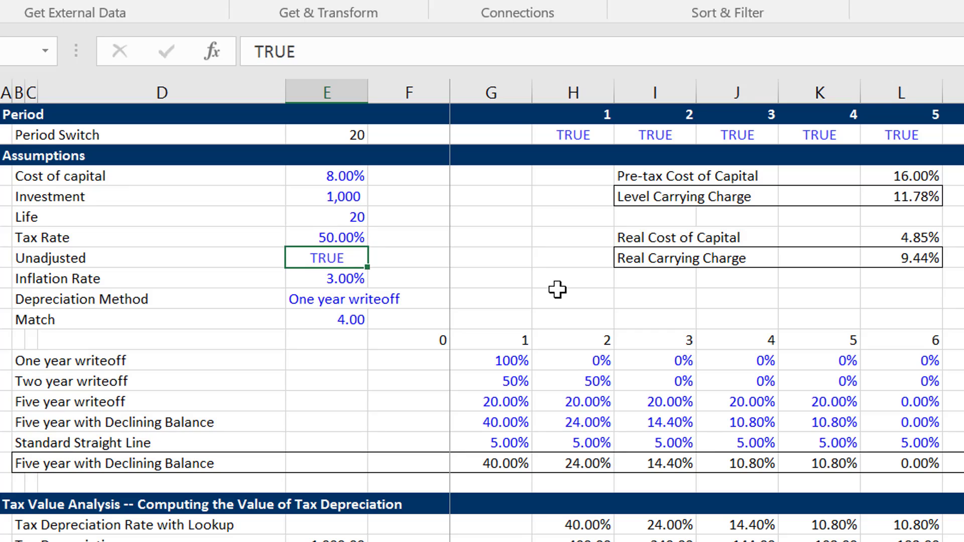
pyautogui.press('Up')
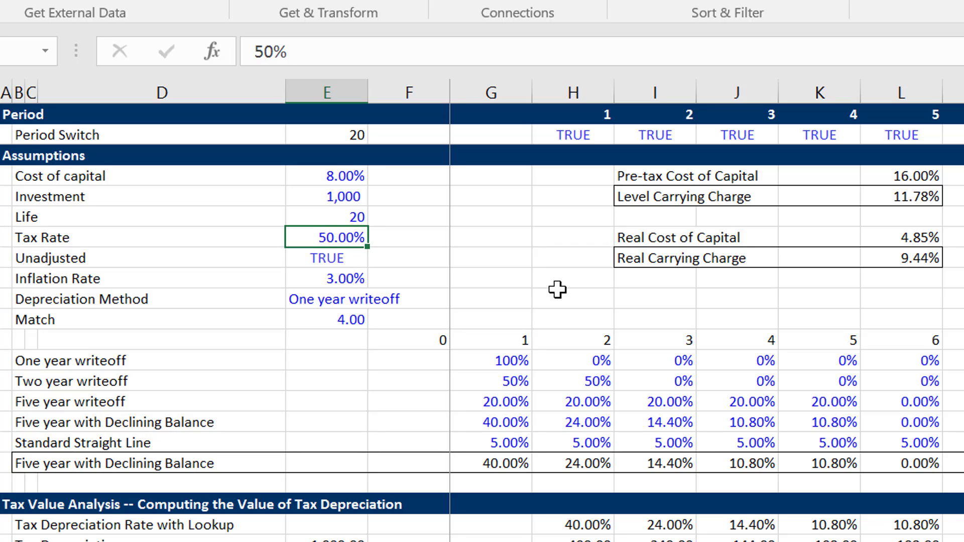
# Switch the Depreciation Method to Standard Straight Line.
pyautogui.click(366, 299)
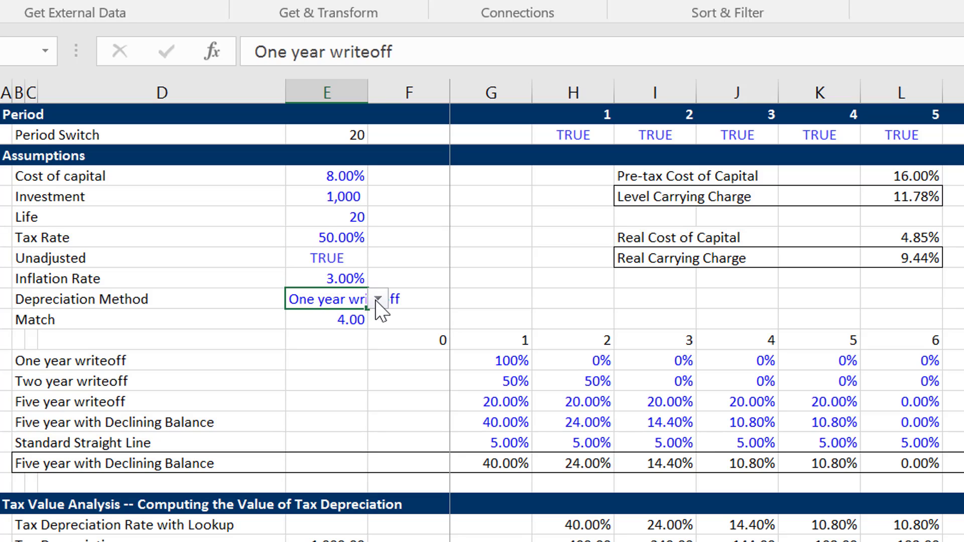
pyautogui.click(378, 302)
pyautogui.press('Down')
pyautogui.press('Down')
pyautogui.press('Down')
pyautogui.press('Down')
pyautogui.press('Return')
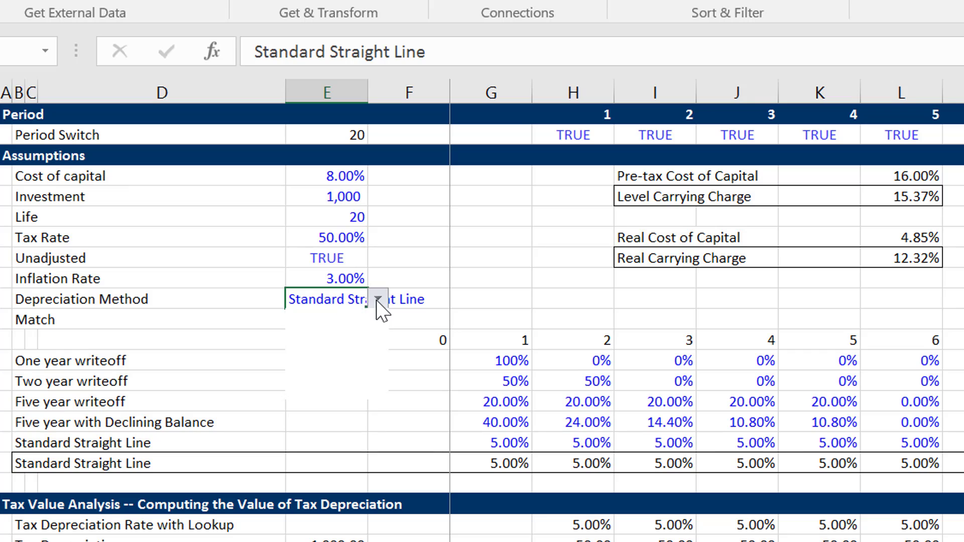
# Set the Depreciation Method to Five year with Declining Balance and inspect the Match formula in E11.
pyautogui.click(377, 300)
pyautogui.press('Up')
pyautogui.press('Up')
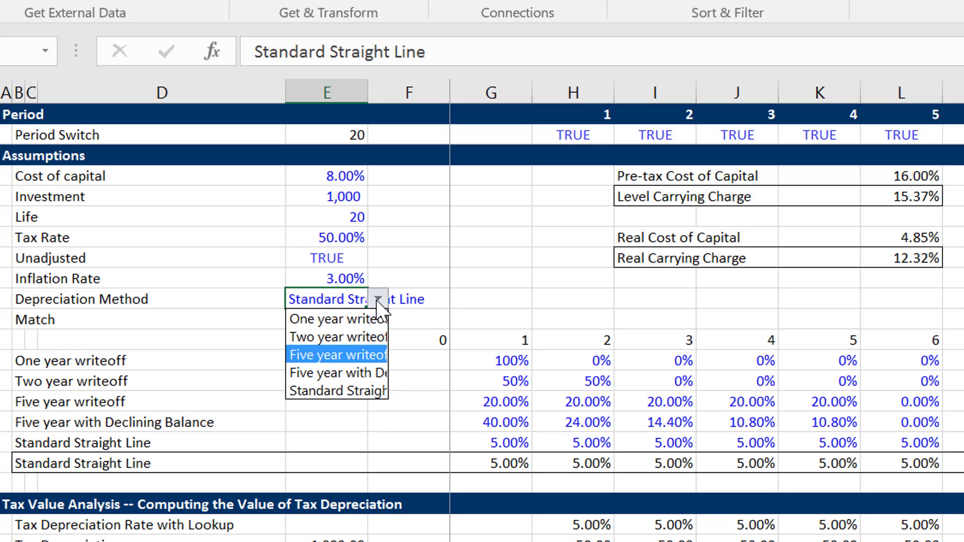
pyautogui.press('Down')
pyautogui.press('Return')
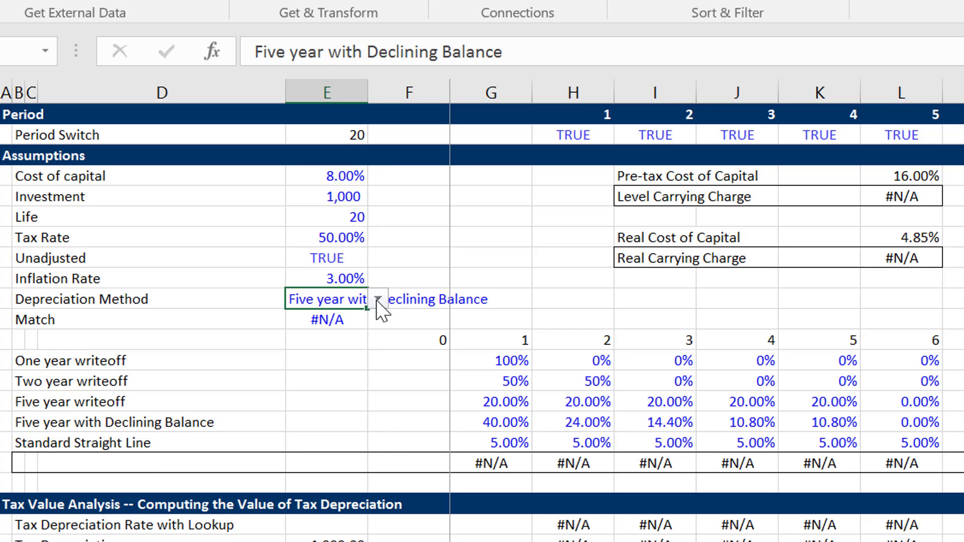
pyautogui.click(501, 402)
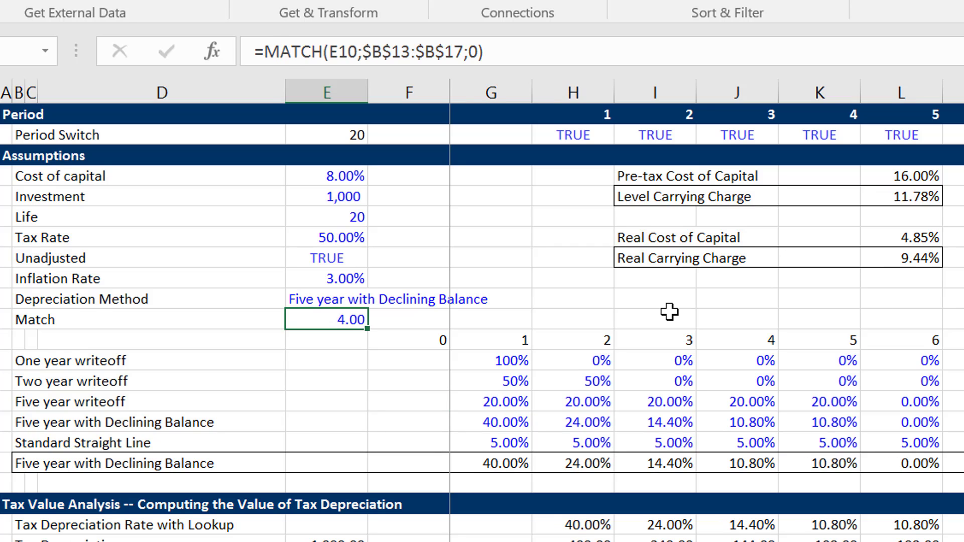
# Check which cells the Match formula for the depreciation method refers to, leaving the formula as it is.
pyautogui.press('Up')
pyautogui.press('Down')
pyautogui.press('F2')
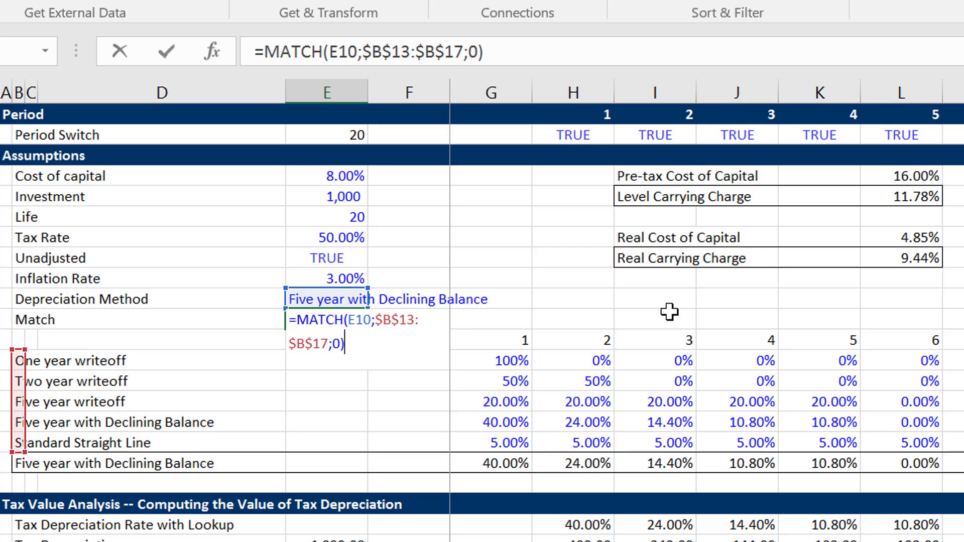
pyautogui.press('Return')
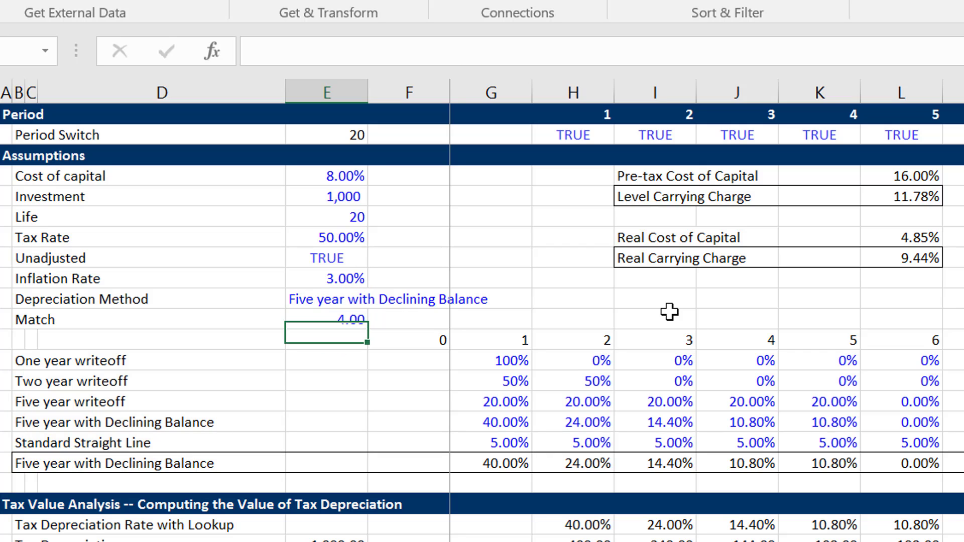
# Set the Tax Rate to 0% to test its effect on the carrying charges under Five year with Declining Balance.
pyautogui.press('Up')
pyautogui.press('Up')
pyautogui.press('Up')
pyautogui.press('Up')
pyautogui.press('Up')
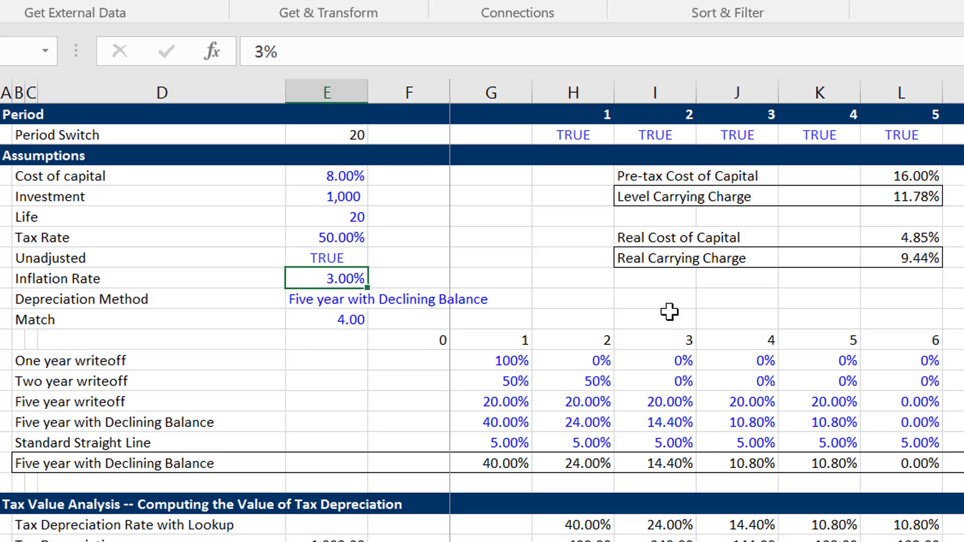
pyautogui.press('F2')
pyautogui.press('Delete')
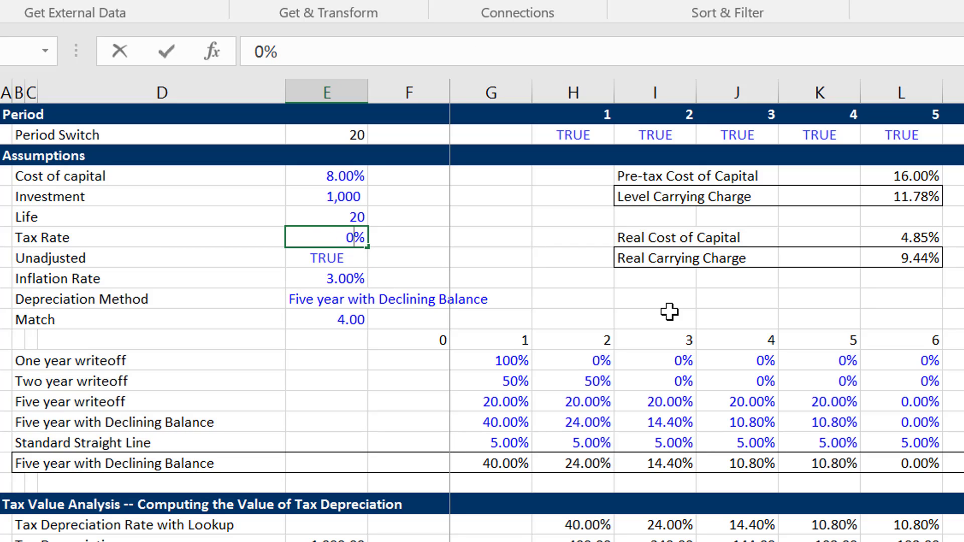
pyautogui.press('Return')
pyautogui.press('Up')
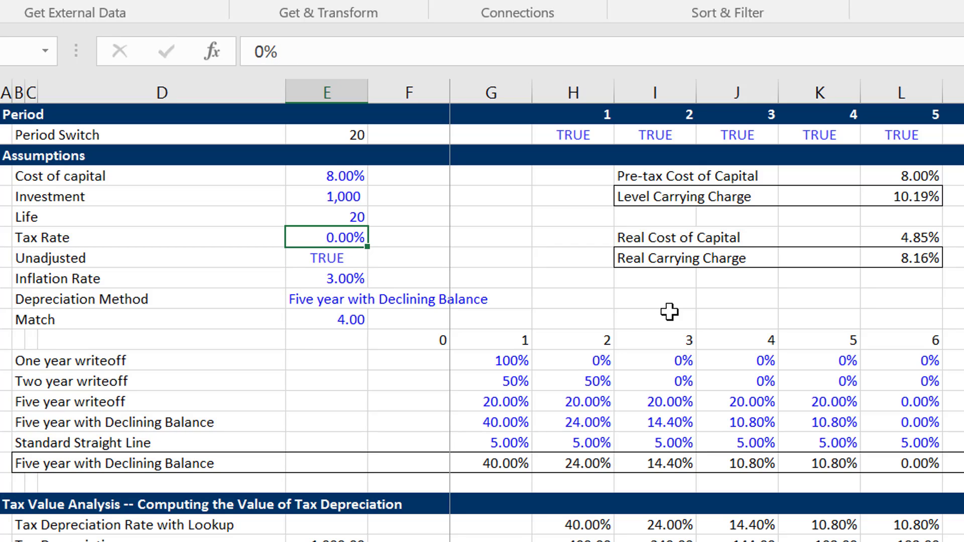
# Return the Tax Rate to 50% to compare the level and real carrying charges.
pyautogui.press('F2')
pyautogui.press('Home')
pyautogui.write('5')
pyautogui.press('Return')
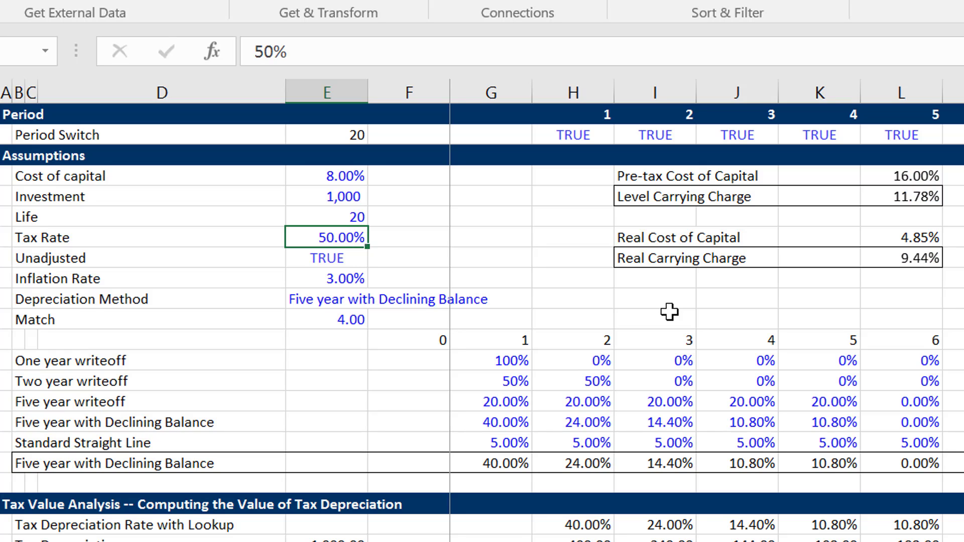
# Lower the Tax Rate in the assumptions to 30%.
pyautogui.press('Up')
pyautogui.write('30')
pyautogui.press('Return')
pyautogui.press('Up')
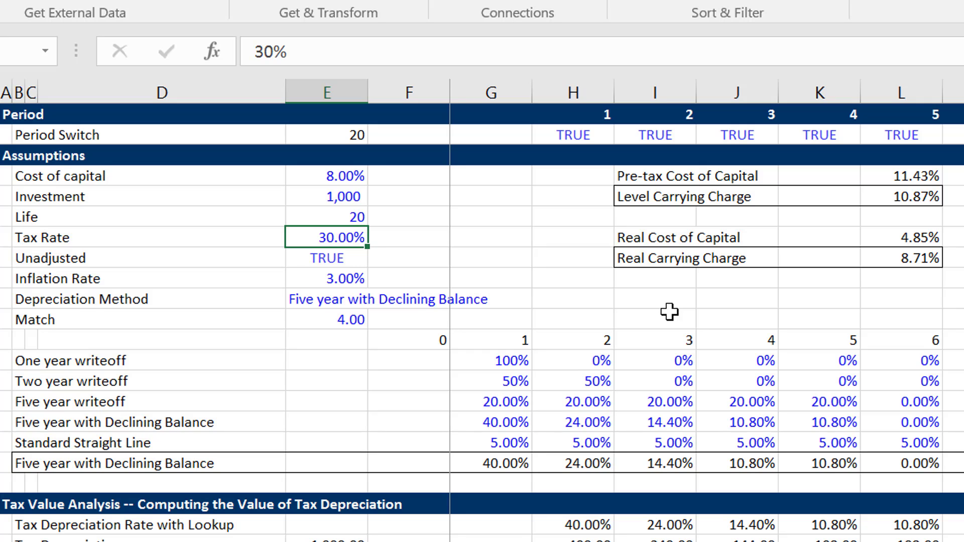
# Set the Cost of capital in the assumptions to 5%.
pyautogui.press('Up')
pyautogui.press('Up')
pyautogui.press('Up')
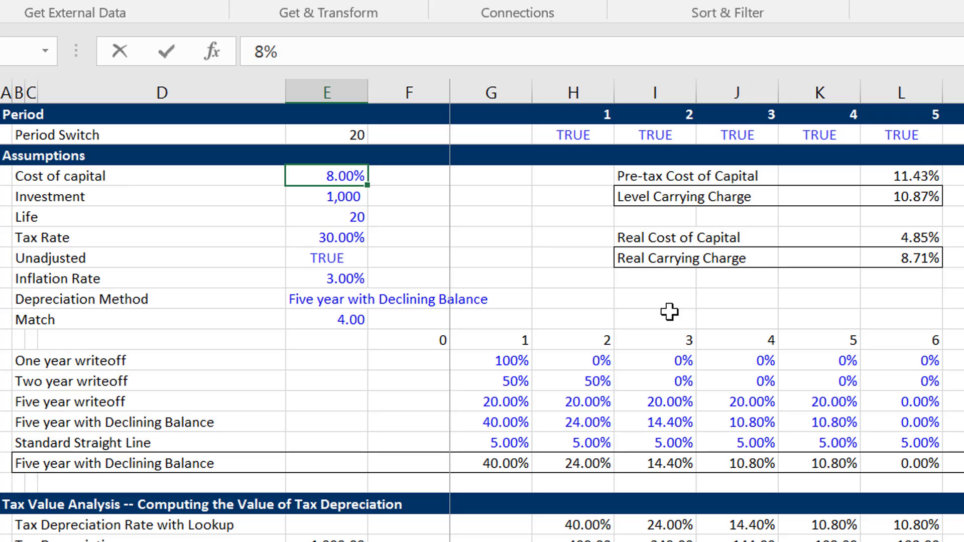
pyautogui.write('5')
pyautogui.press('Return')
pyautogui.press('Down')
pyautogui.press('Down')
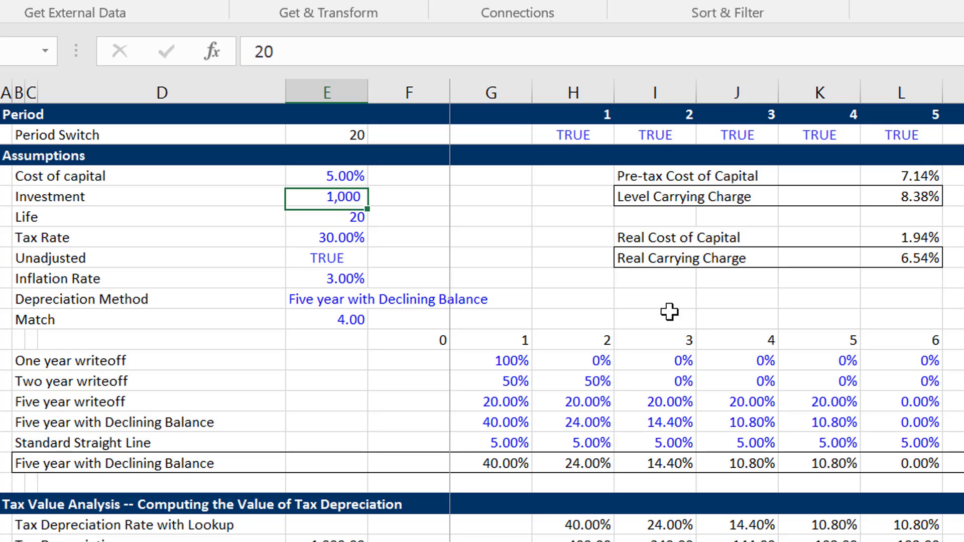
pyautogui.press('Up')
pyautogui.press('Up')
pyautogui.press('Up')
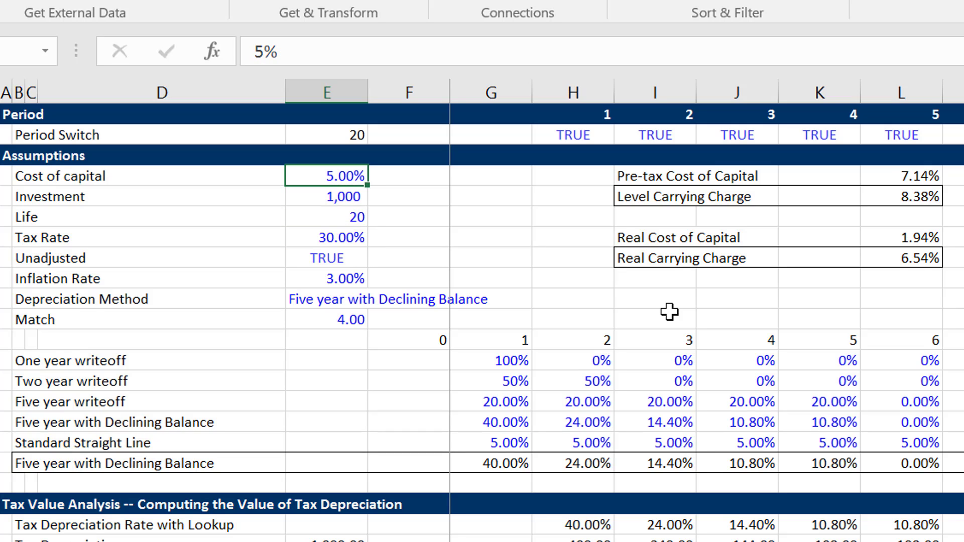
# Raise the Tax Rate to 50% to test its effect at the 5% cost of capital.
pyautogui.press('Down')
pyautogui.press('Down')
pyautogui.press('Down')
pyautogui.press('Down')
pyautogui.press('Down')
pyautogui.press('Up')
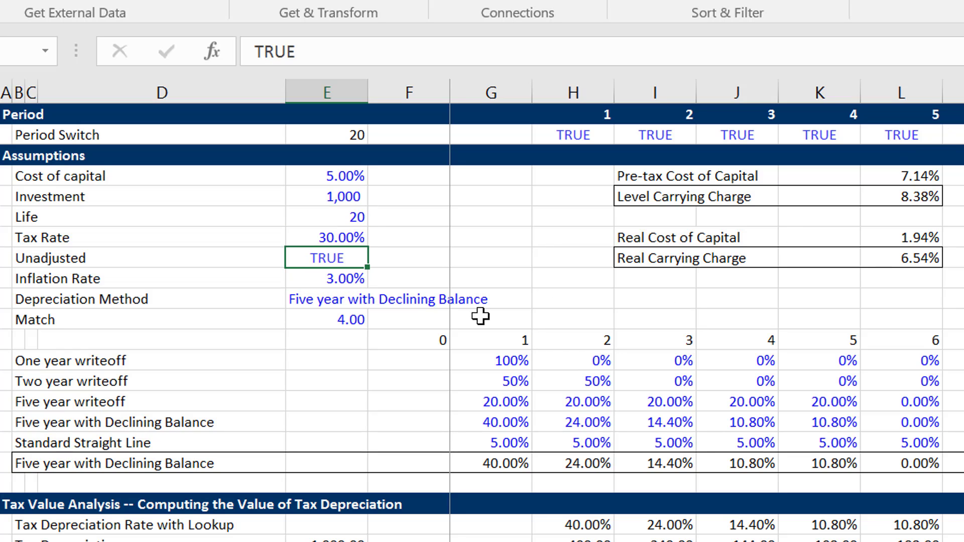
pyautogui.press('Up')
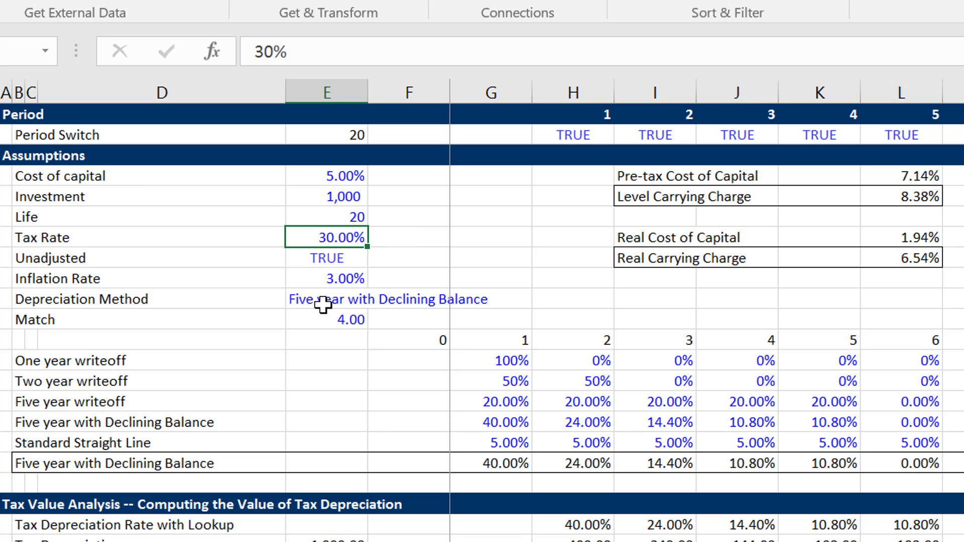
pyautogui.write('50')
pyautogui.press('Return')
pyautogui.press('Up')
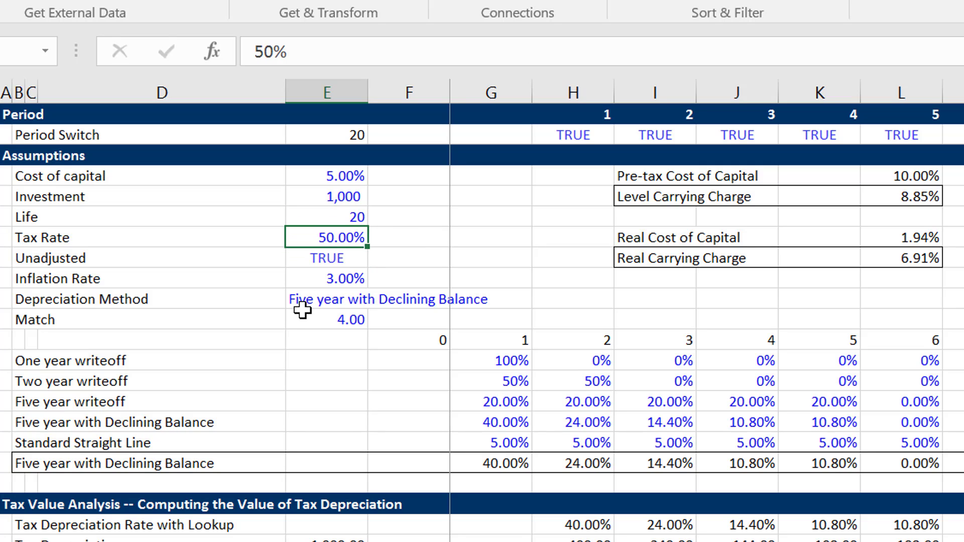
# Switch the Depreciation Method to One year writeoff.
pyautogui.click(321, 304)
pyautogui.click(378, 300)
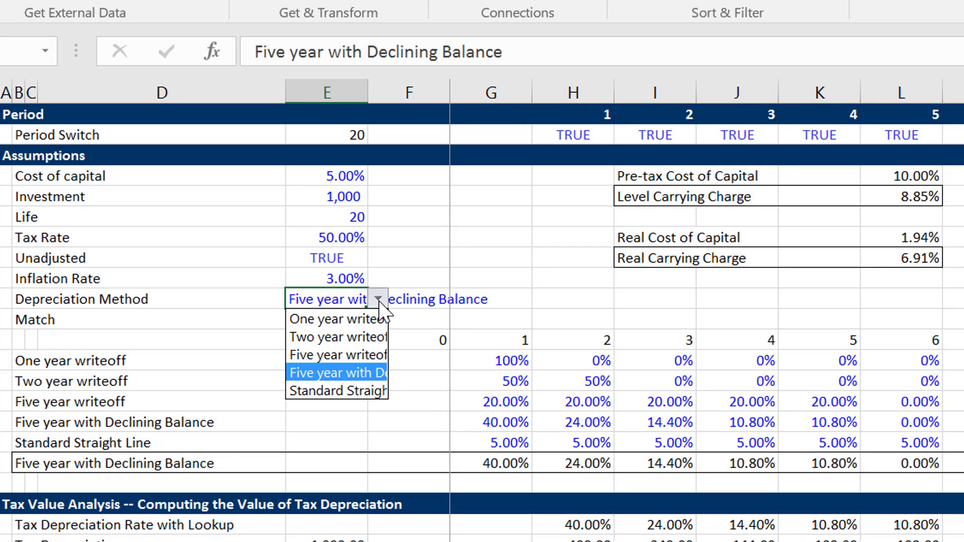
pyautogui.press('Up')
pyautogui.press('Up')
pyautogui.press('Up')
pyautogui.press('Return')
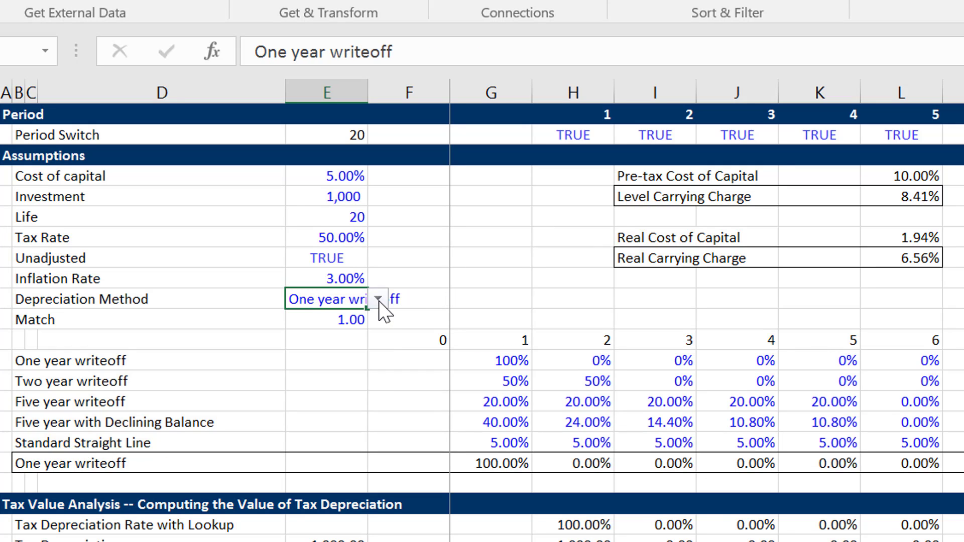